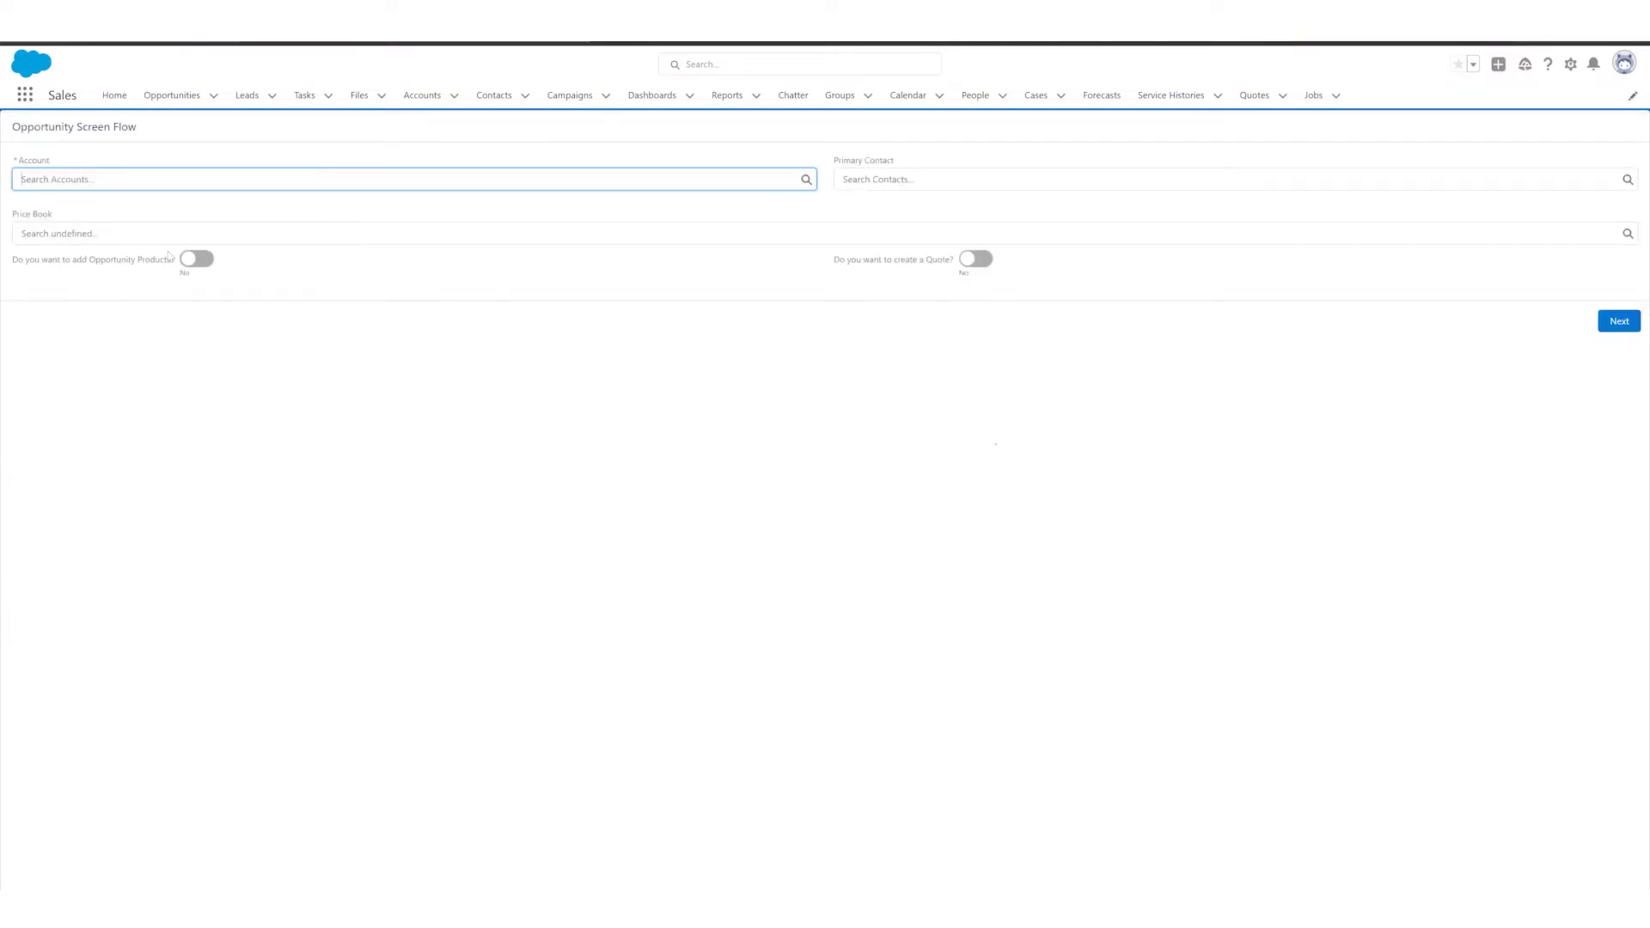
Open the Blues Entertainment Corp. - PLATFORM Opportunity, review its products and related quote, and return to the opportunity
click(183, 96)
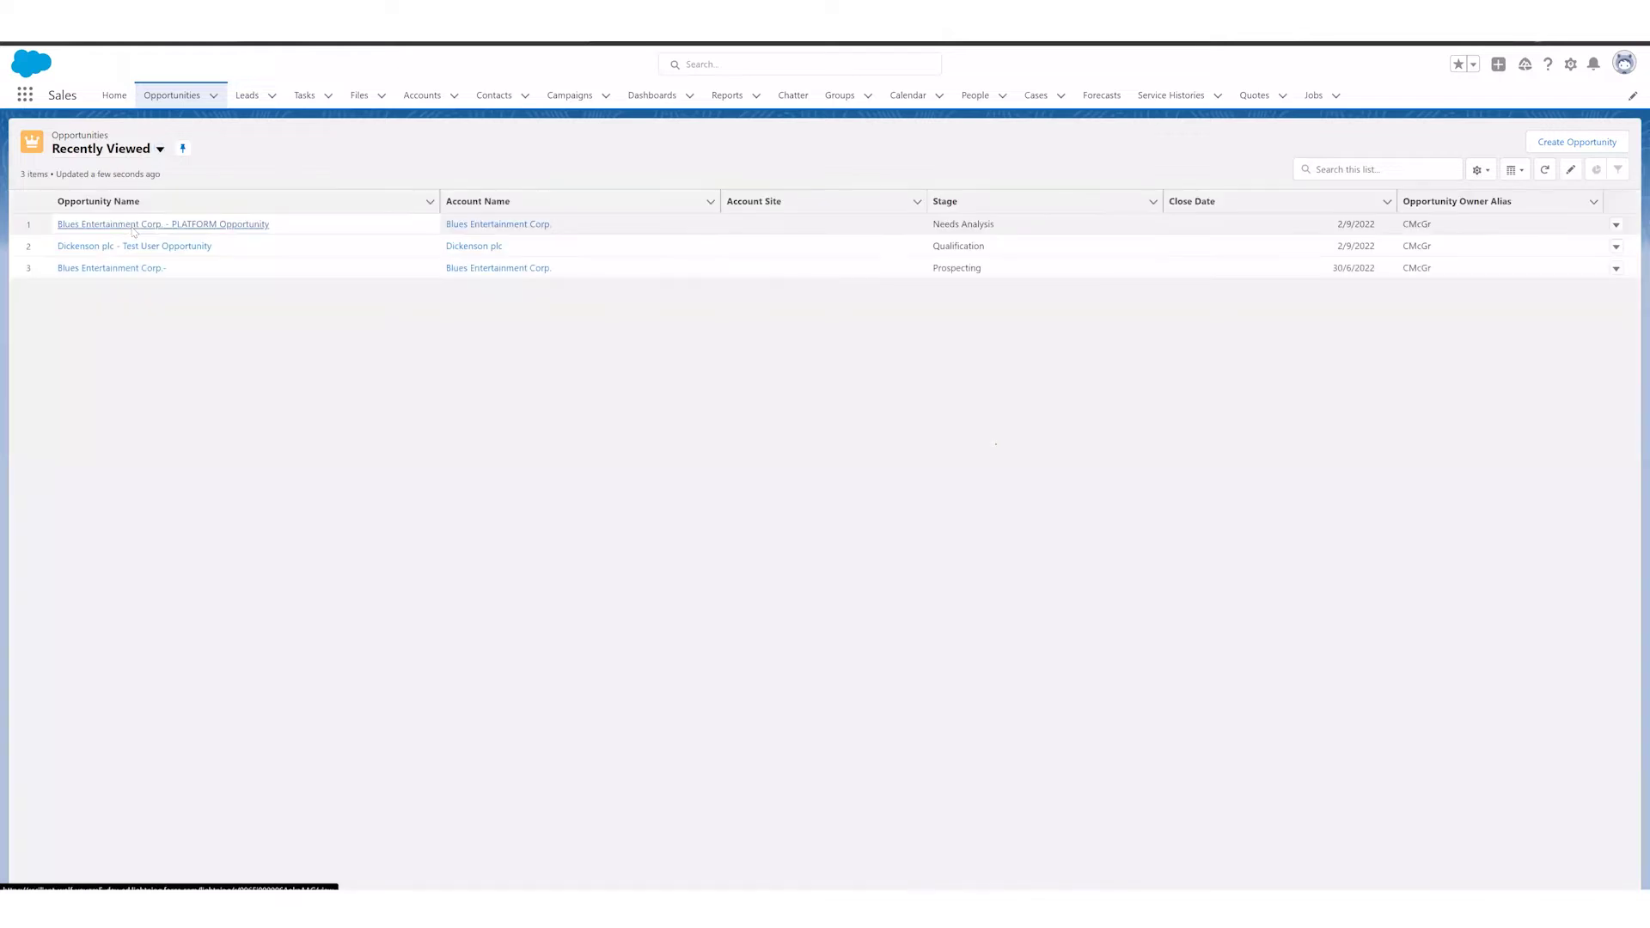
click(132, 229)
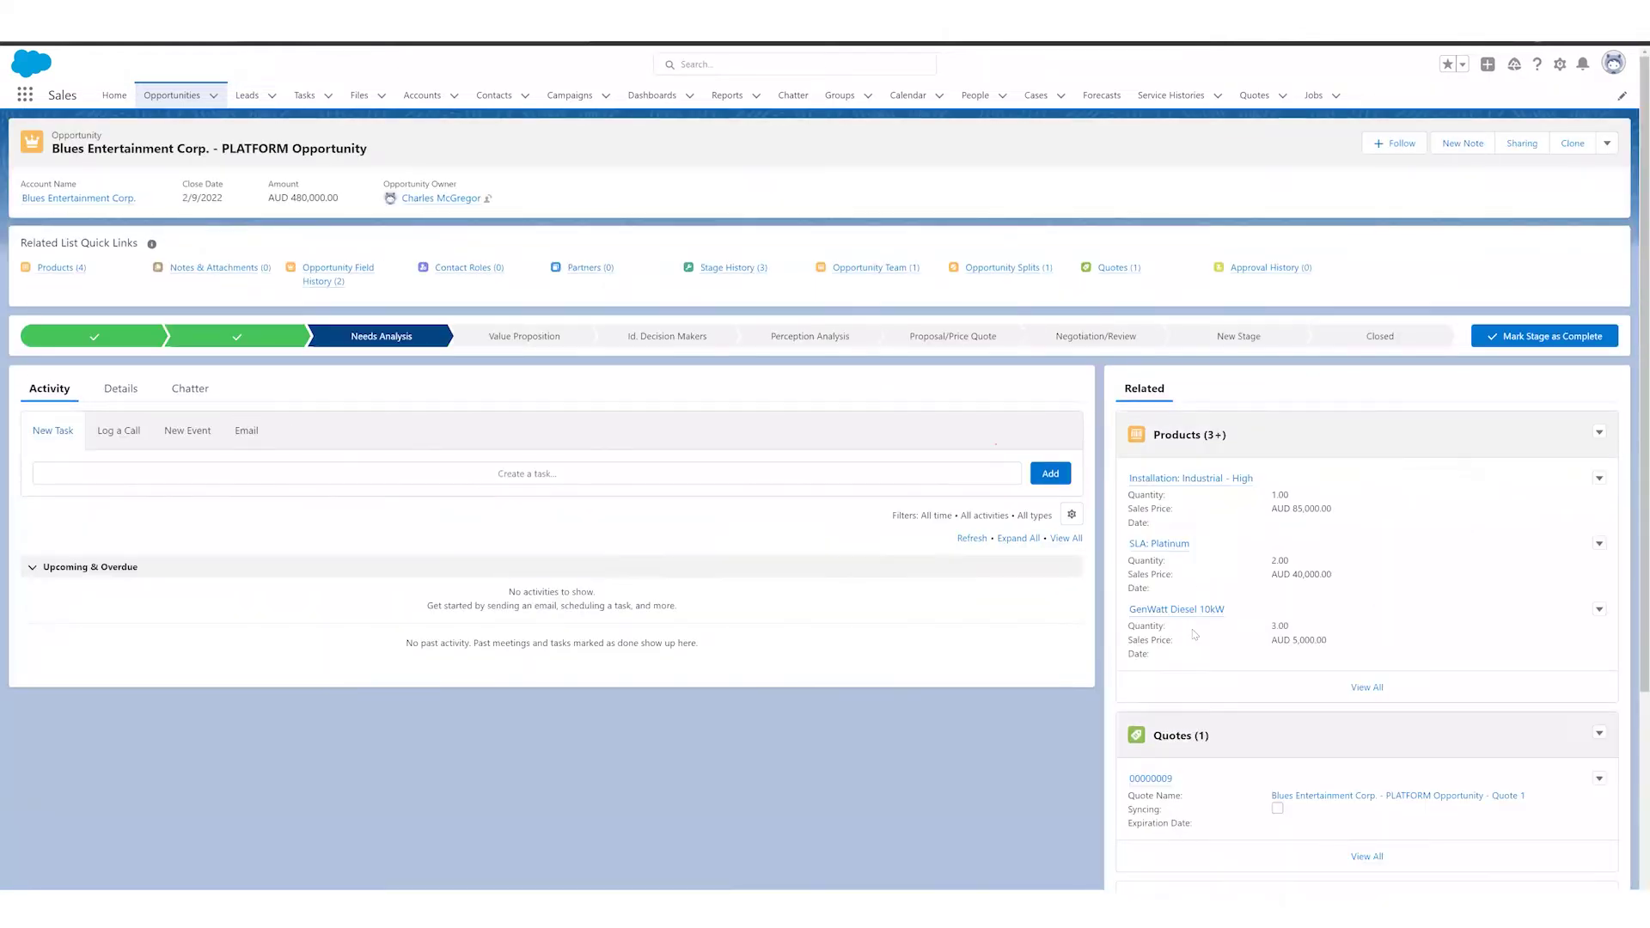
scroll(1177, 644, down, 2)
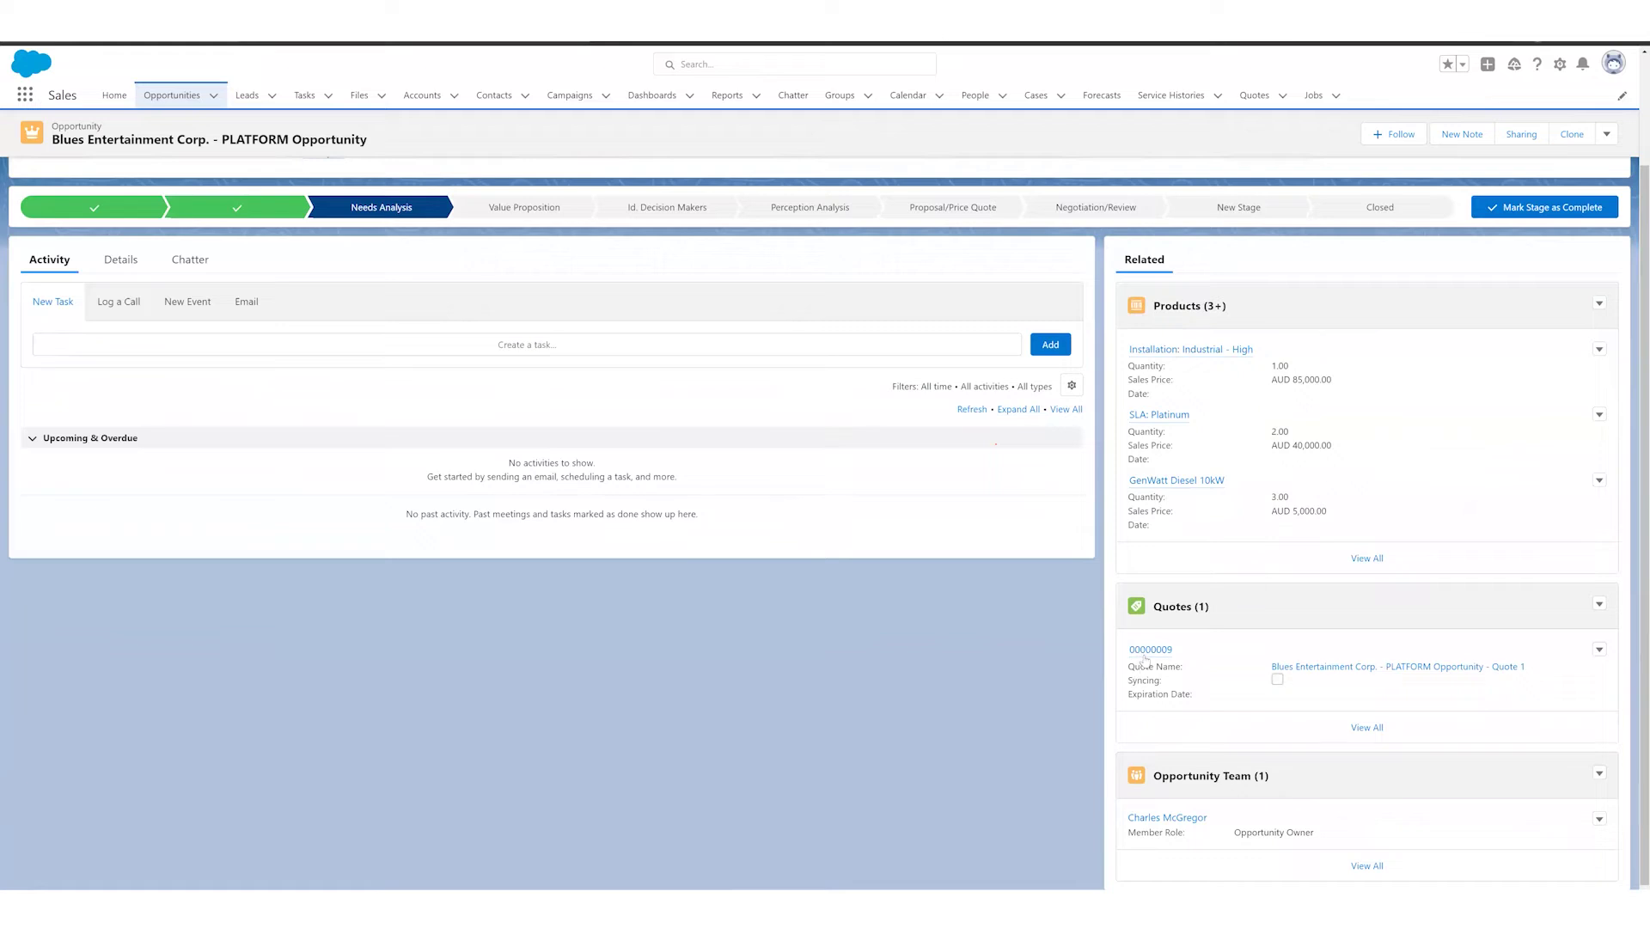
click(1149, 650)
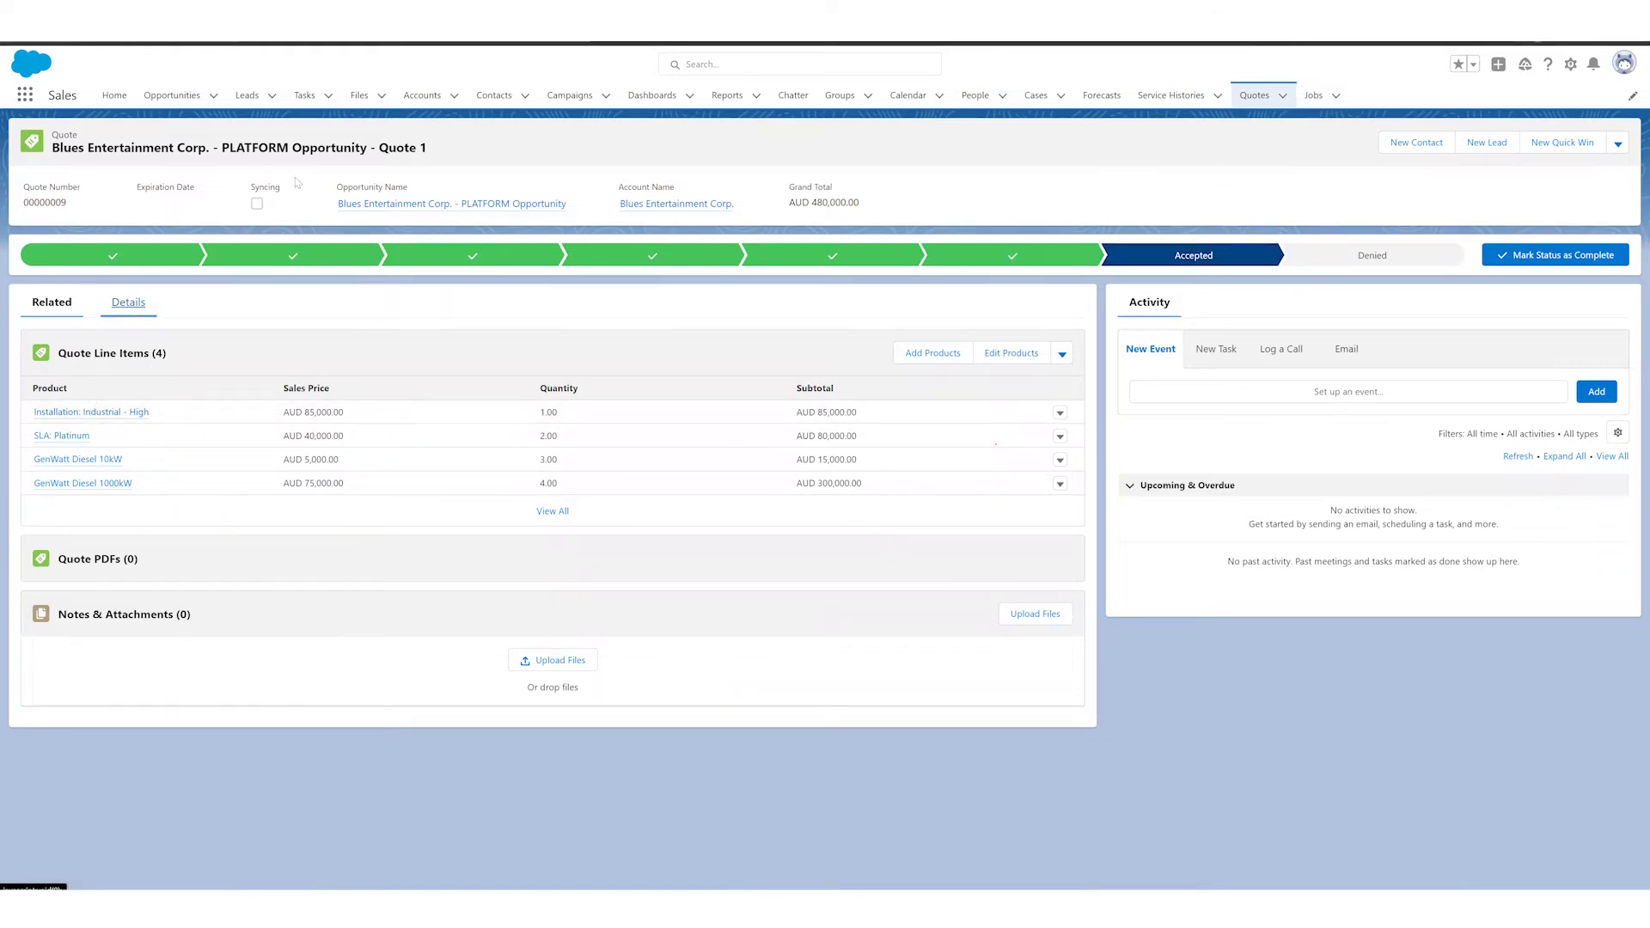
click(428, 207)
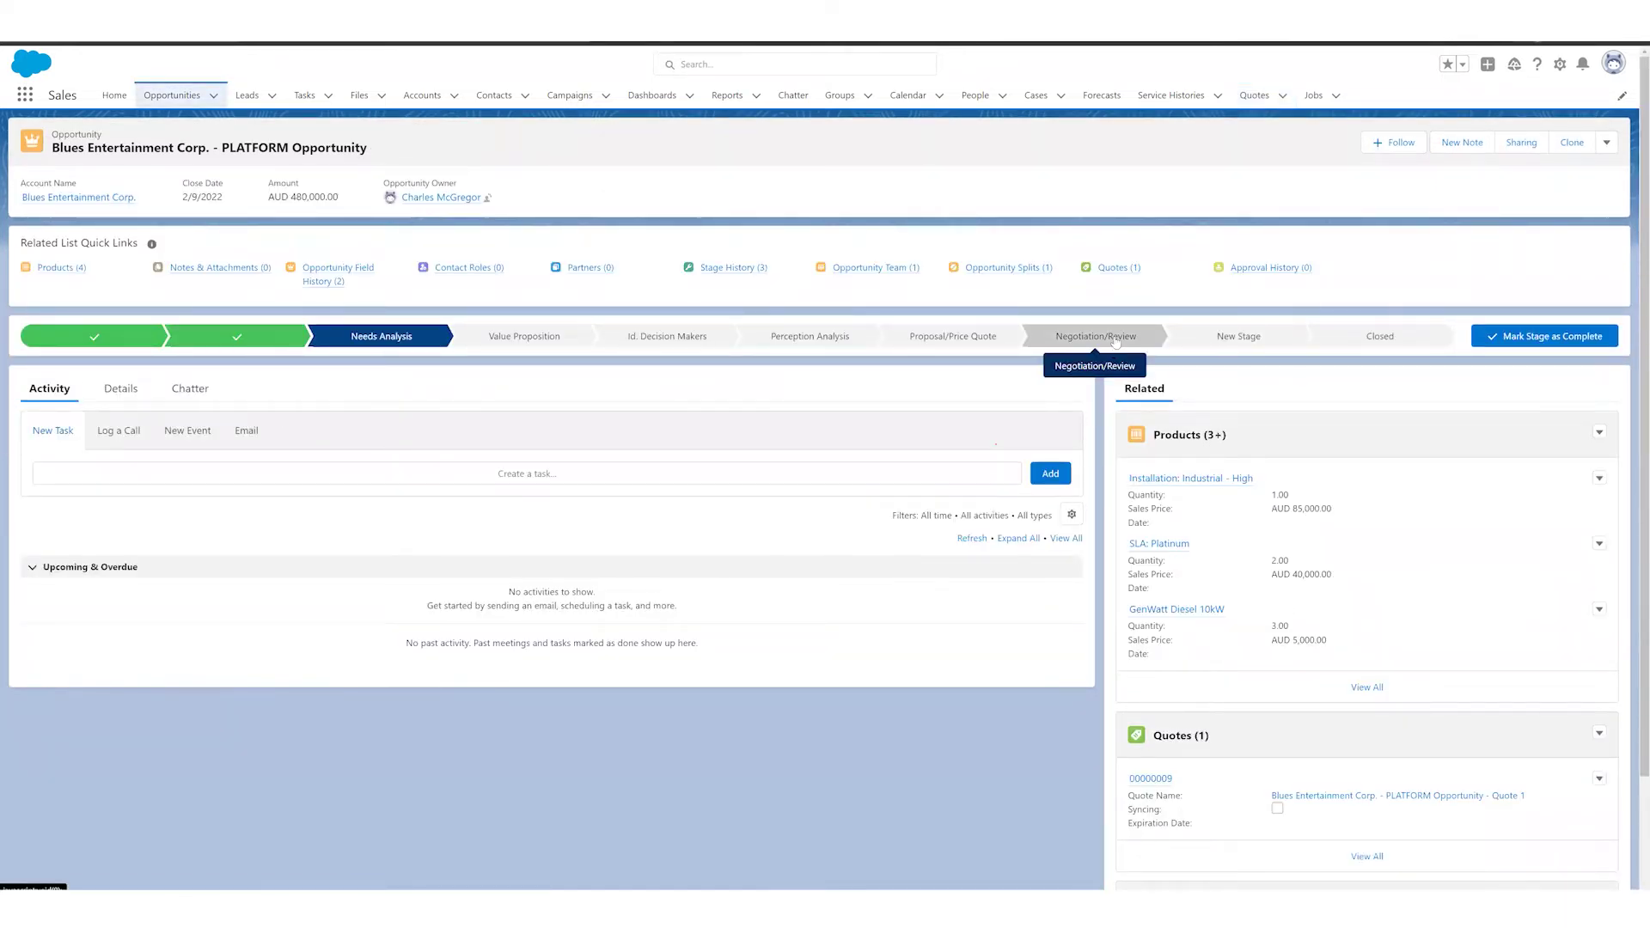
Switch to the Flows list in Setup and open Flow Trigger Explorer
click(1580, 67)
click(506, 180)
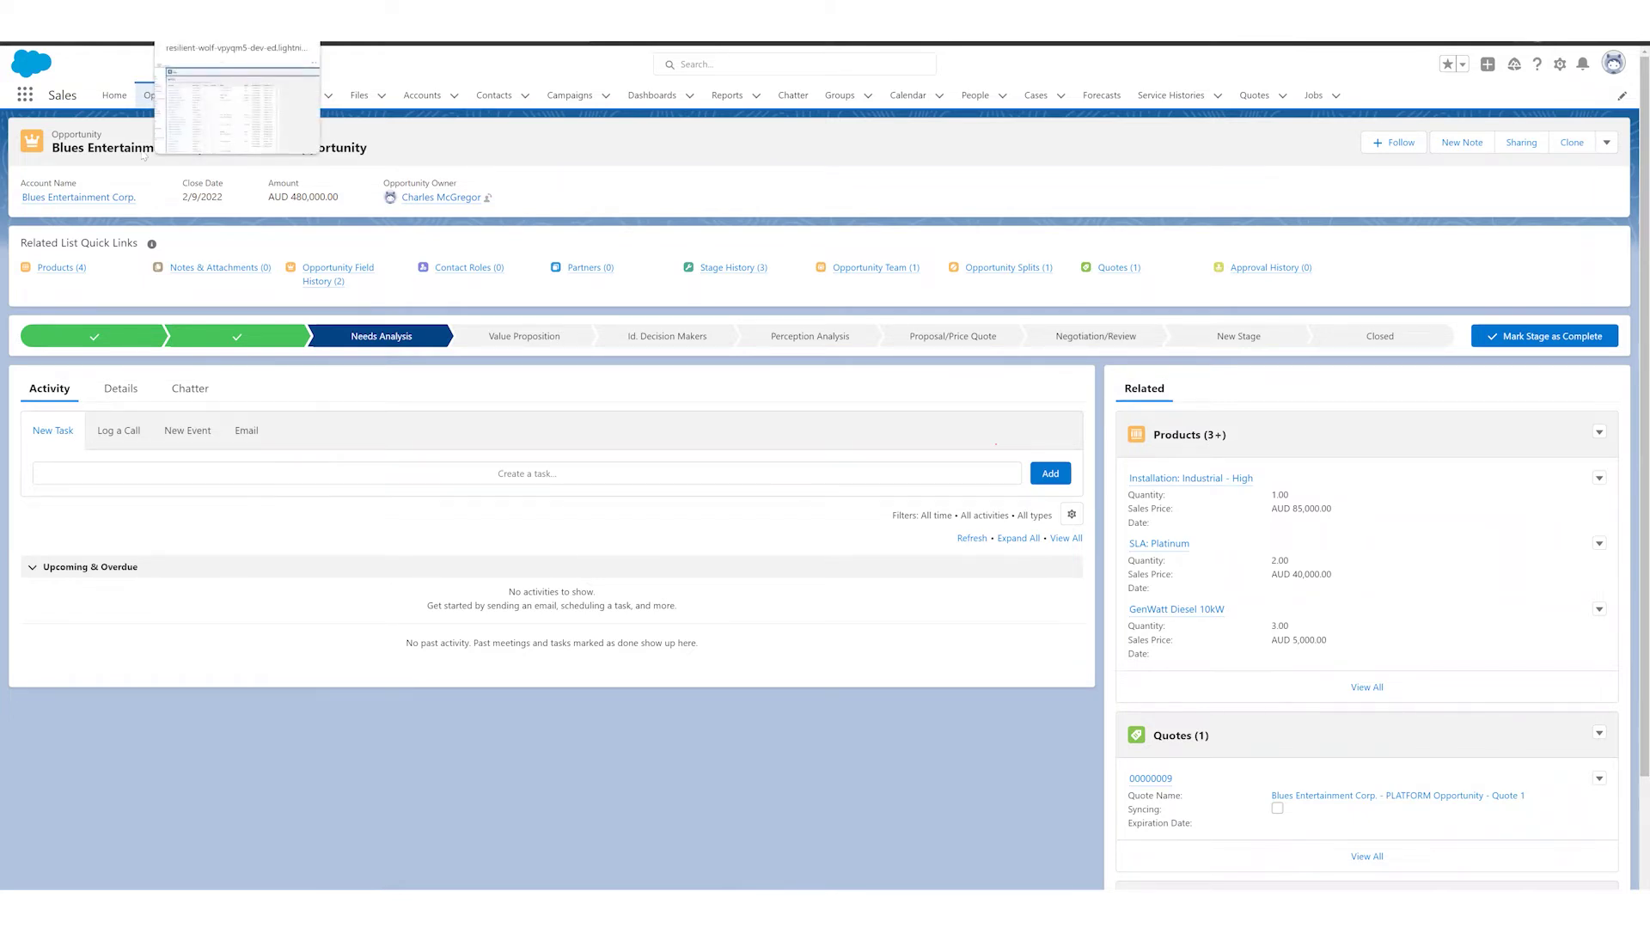
click(232, 21)
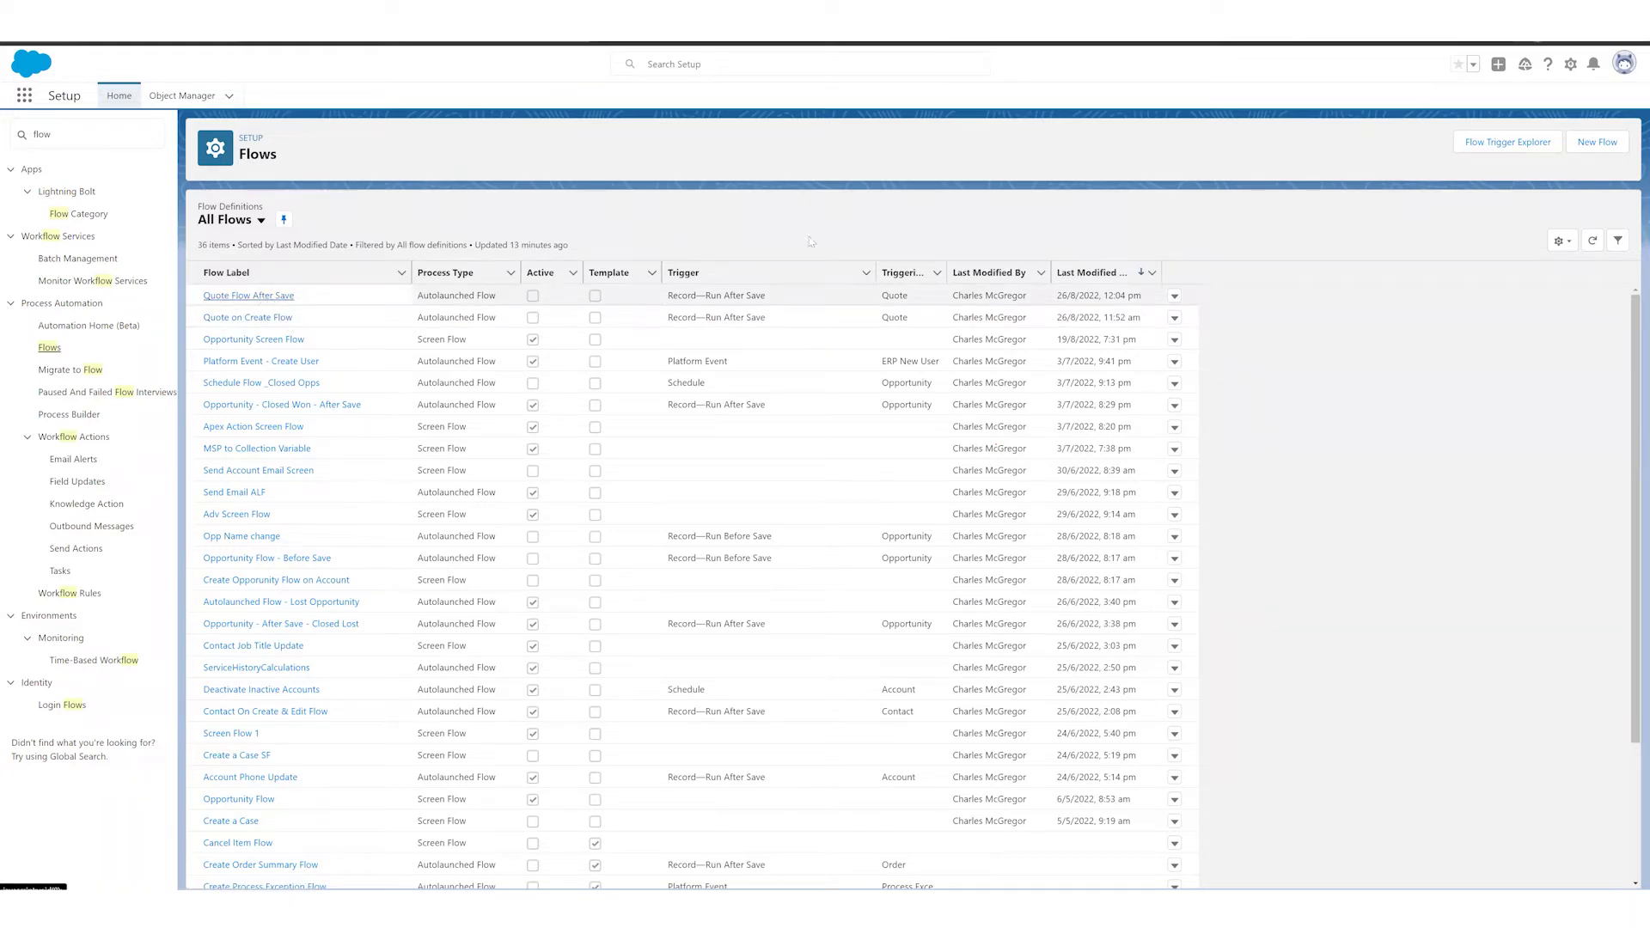
click(1481, 152)
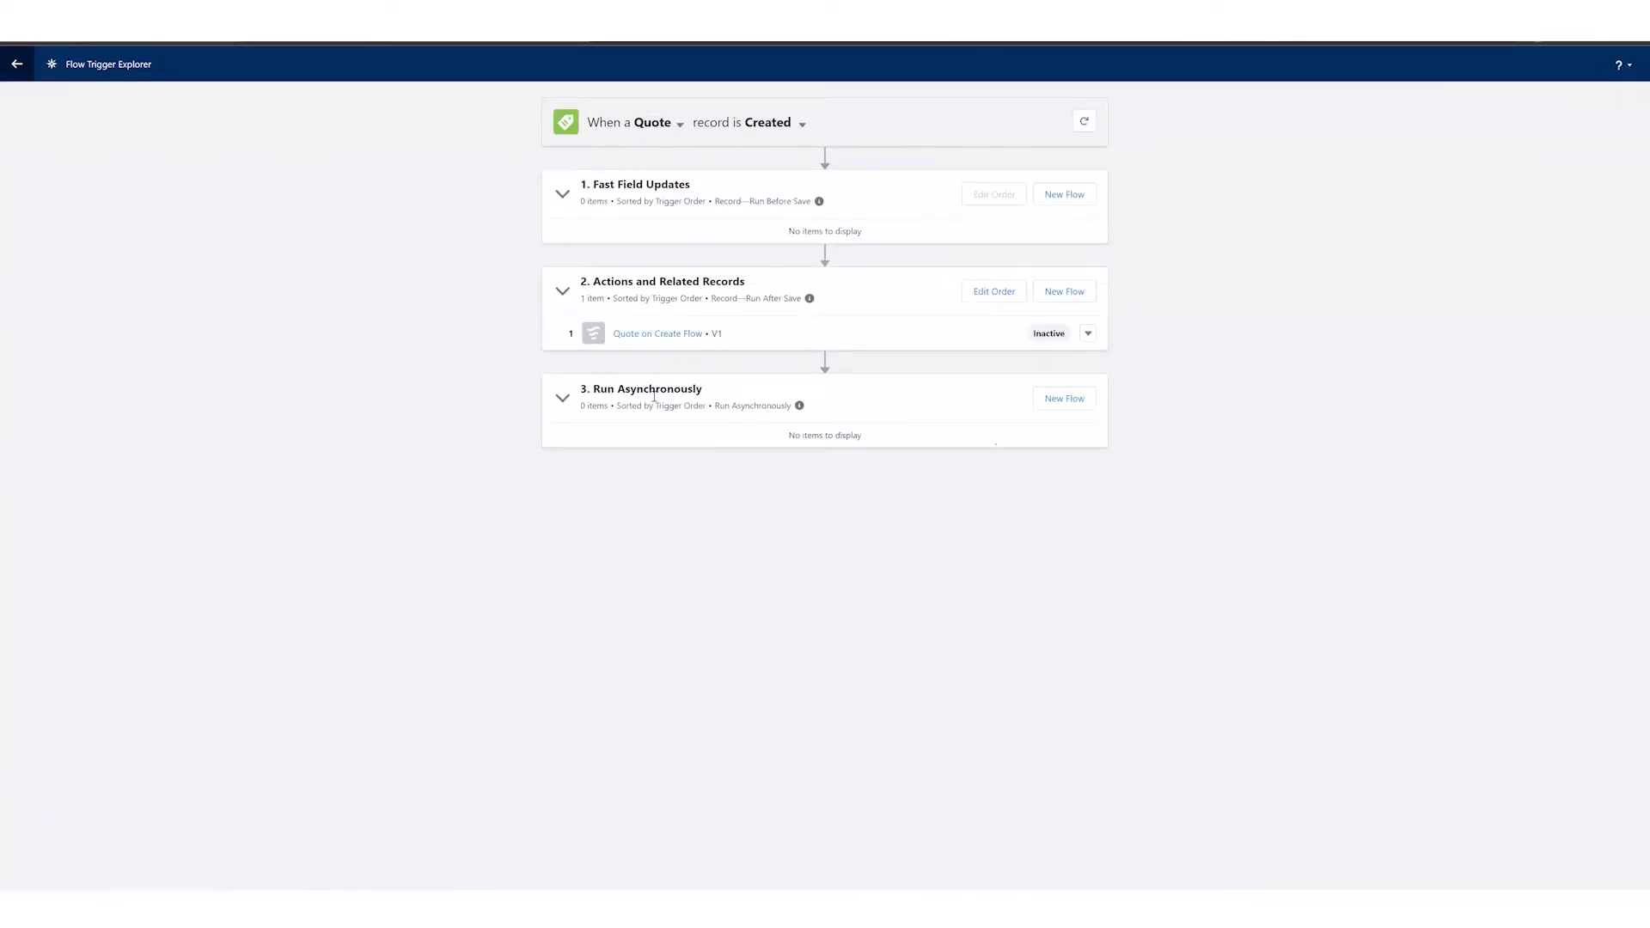
Examine the available objects and the Fast Field Updates, Actions and Related Records, and Run Asynchronously sections for created quotes
click(679, 127)
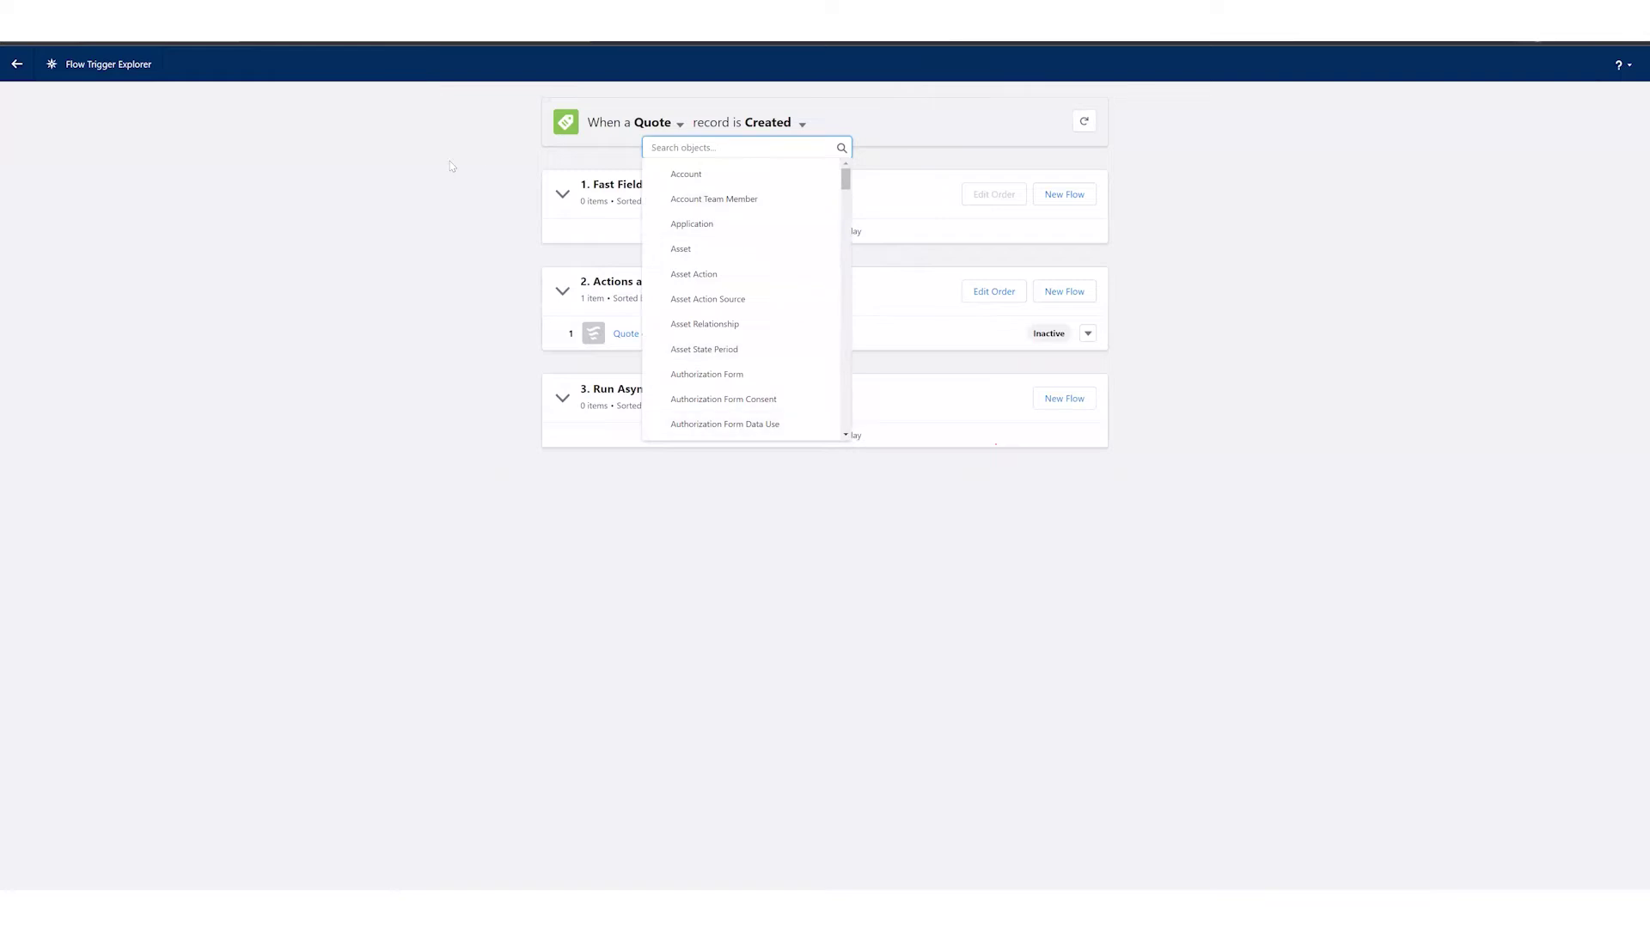
click(625, 465)
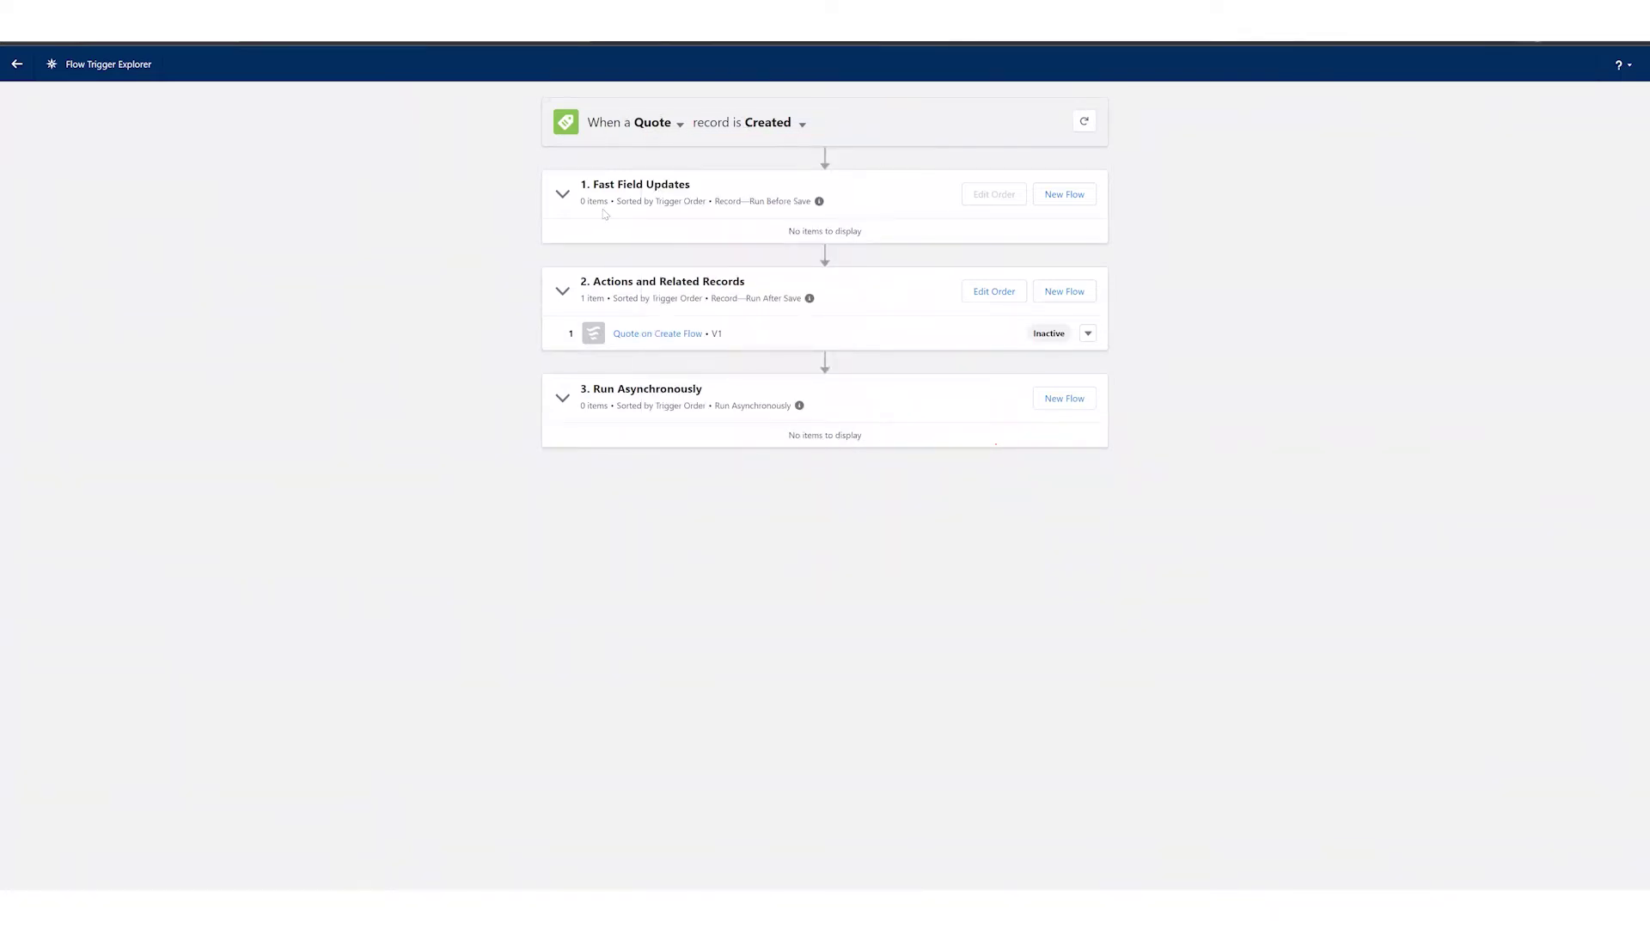
drag(600, 201, 760, 203)
click(761, 203)
drag(582, 185, 691, 185)
click(716, 194)
drag(624, 297, 729, 298)
click(730, 299)
drag(605, 408, 687, 406)
click(685, 402)
View the flows that run when a Quote record is Updated, and switch the trigger back to Created
click(799, 127)
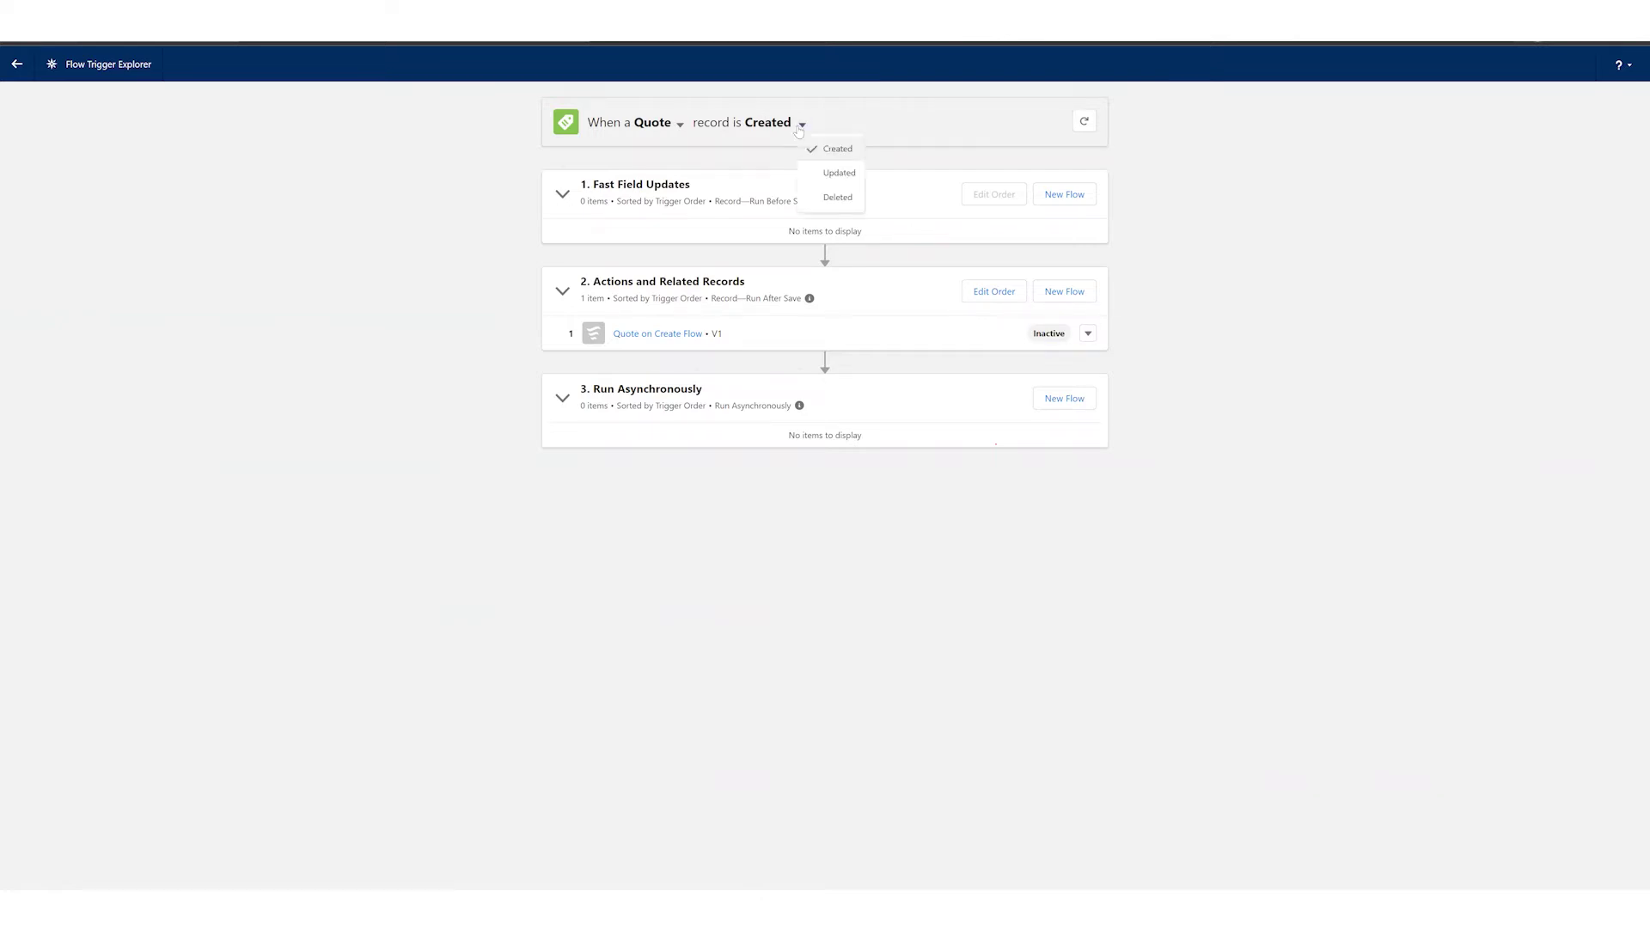
click(831, 175)
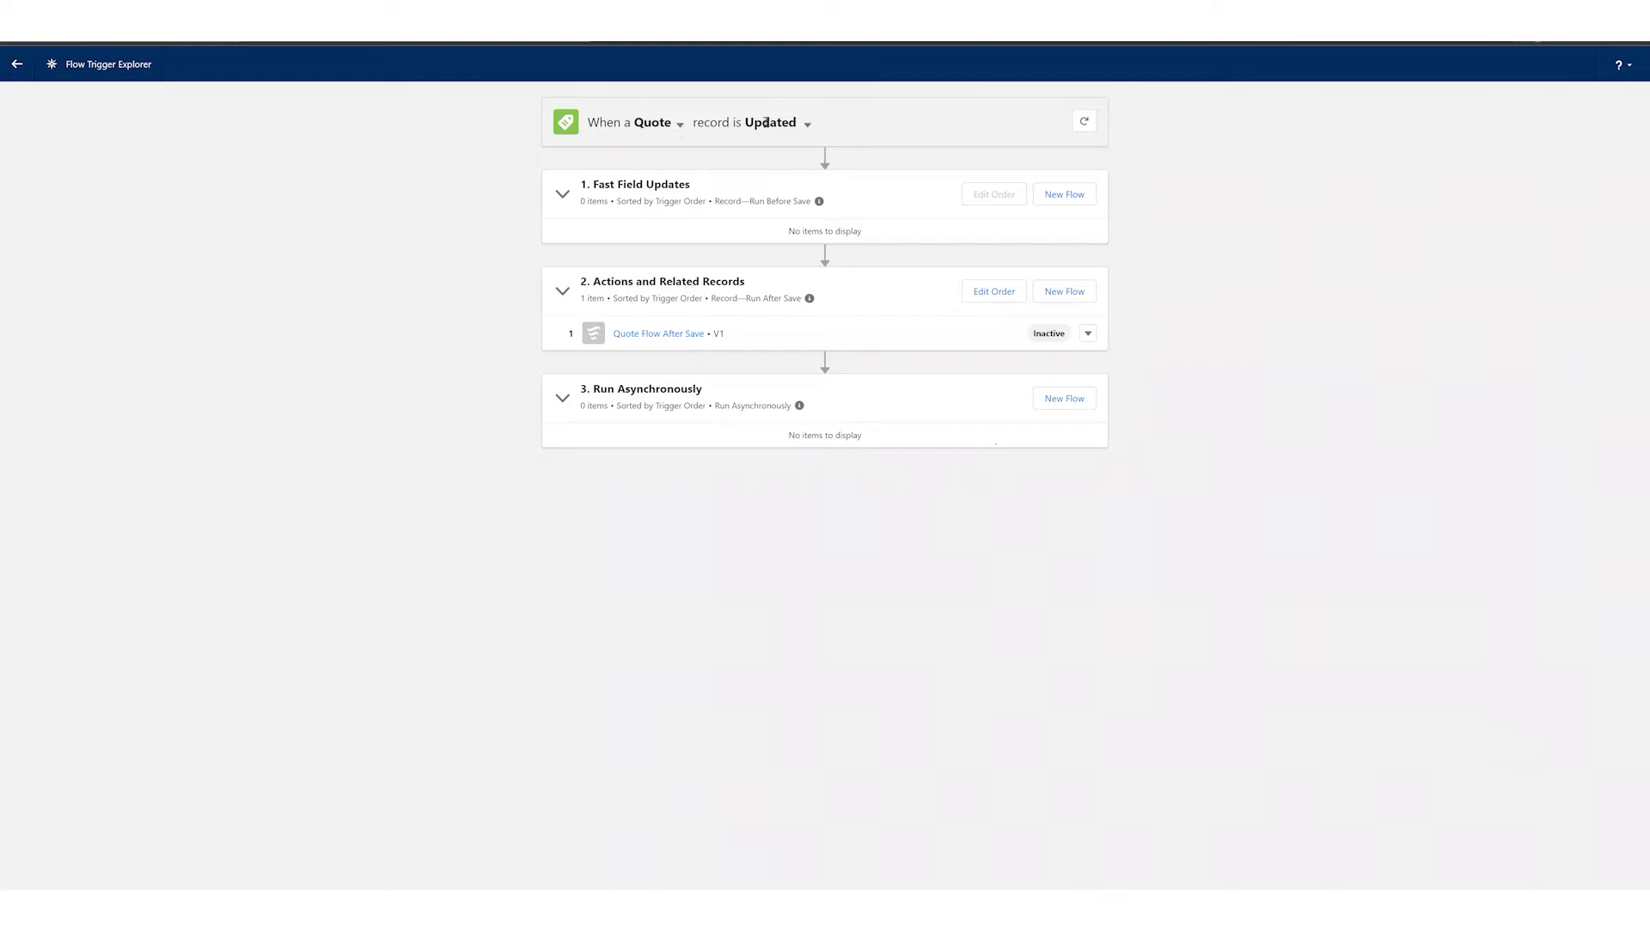
click(808, 124)
click(843, 148)
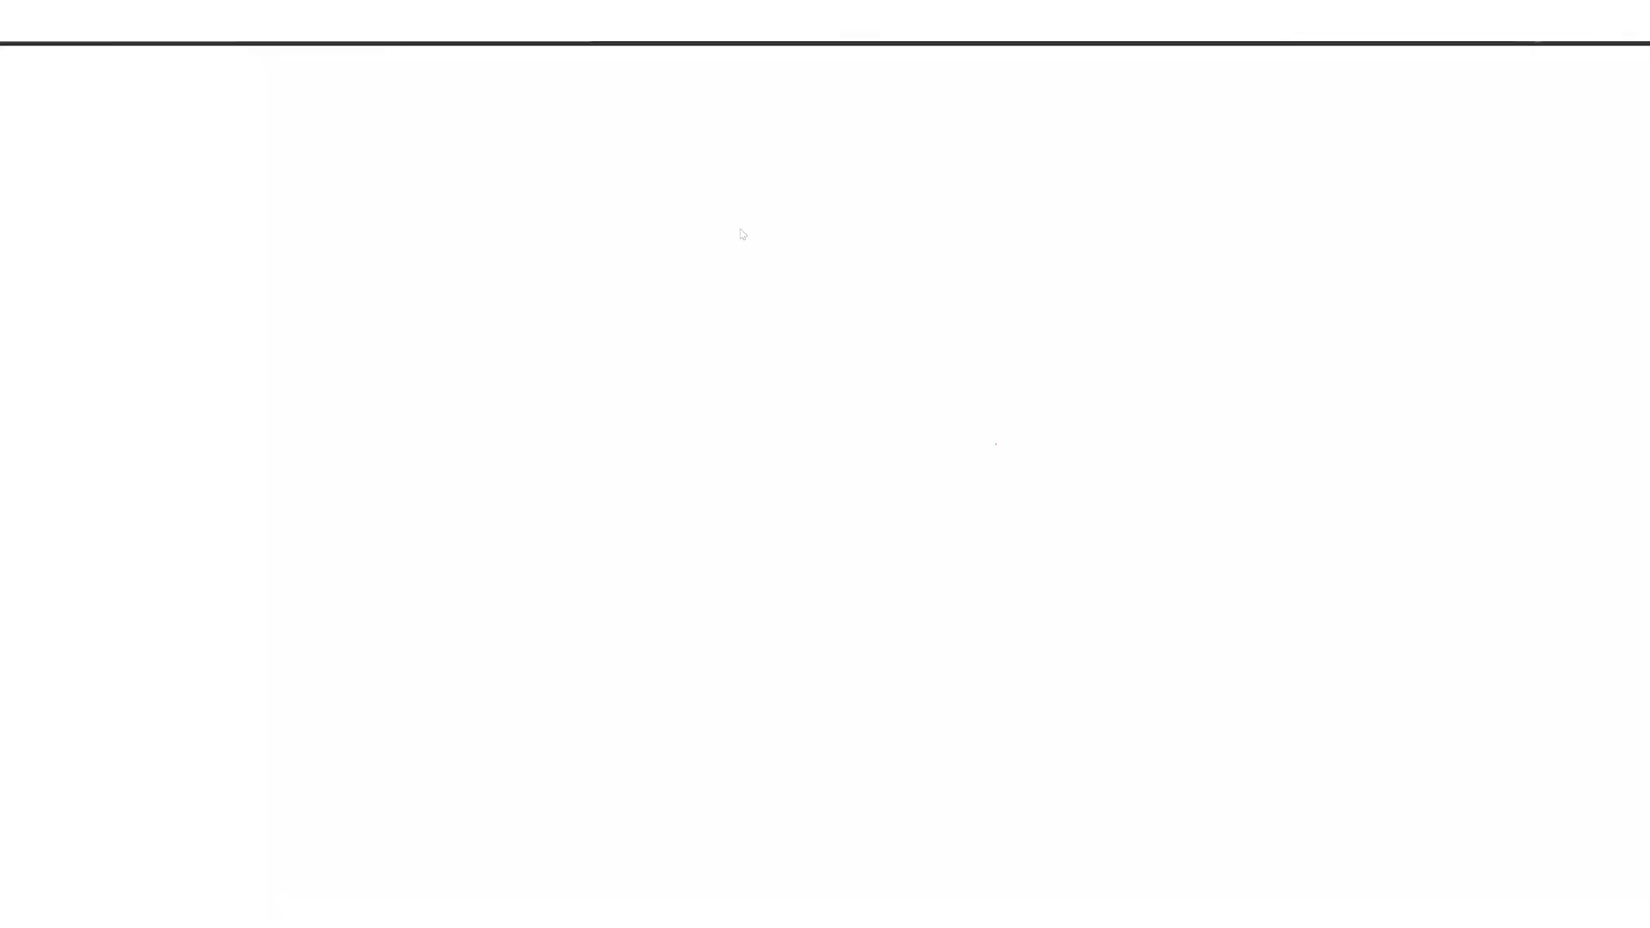
Go to the Quote on Create Flow in Flow Builder and open its Start element's configuration
key(alt+Tab)
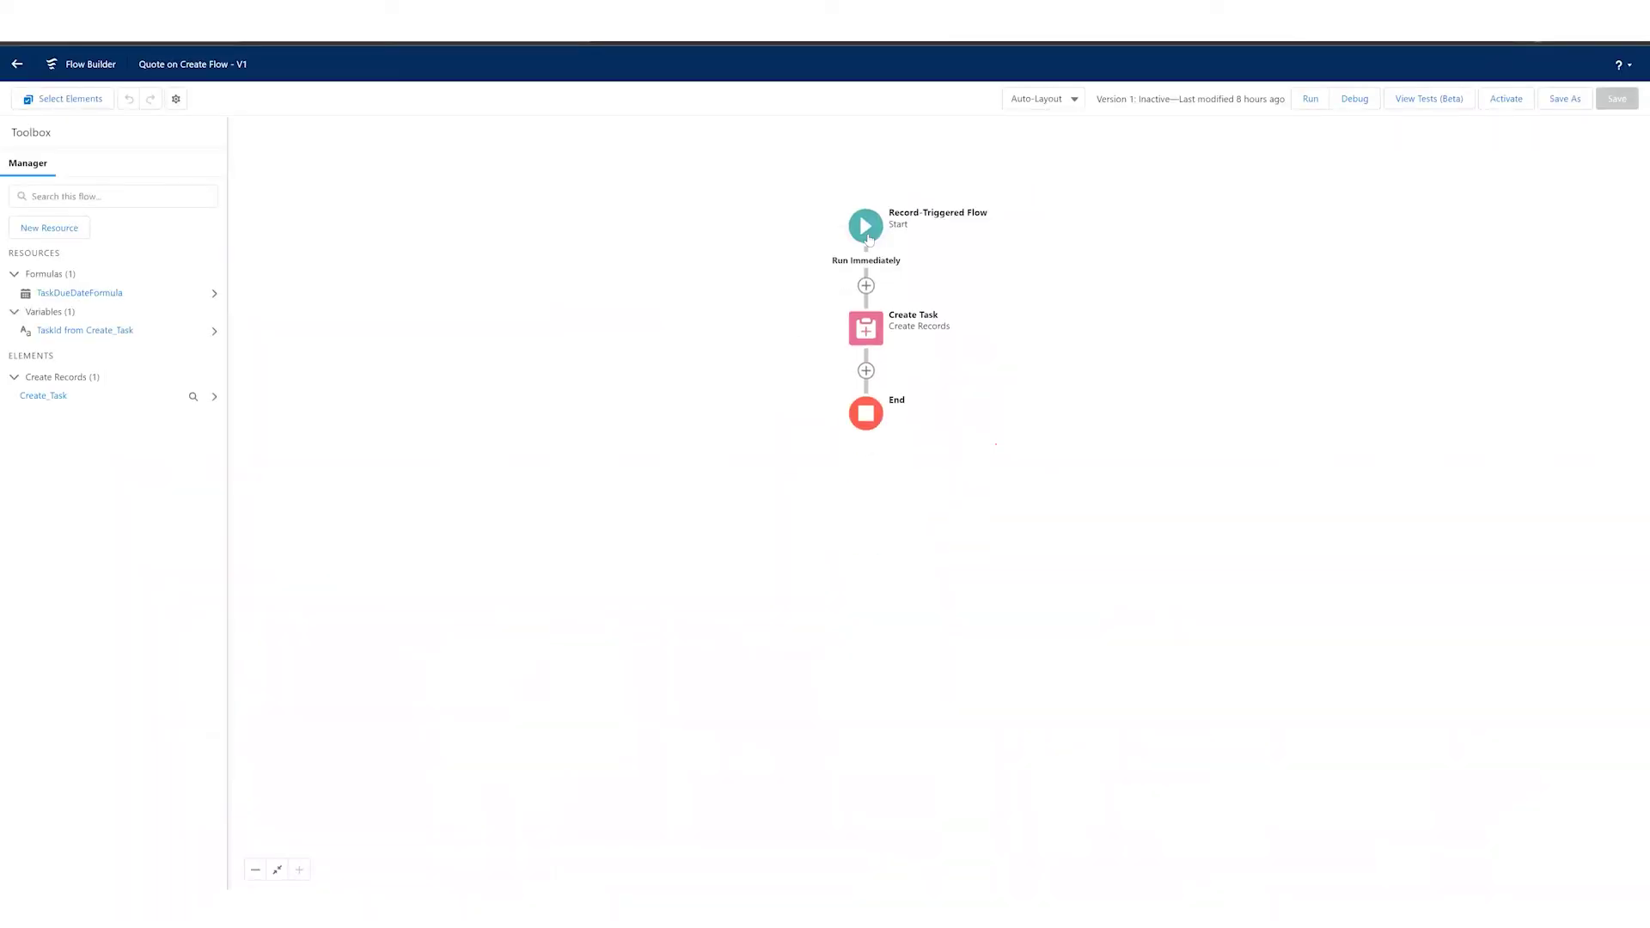
click(866, 234)
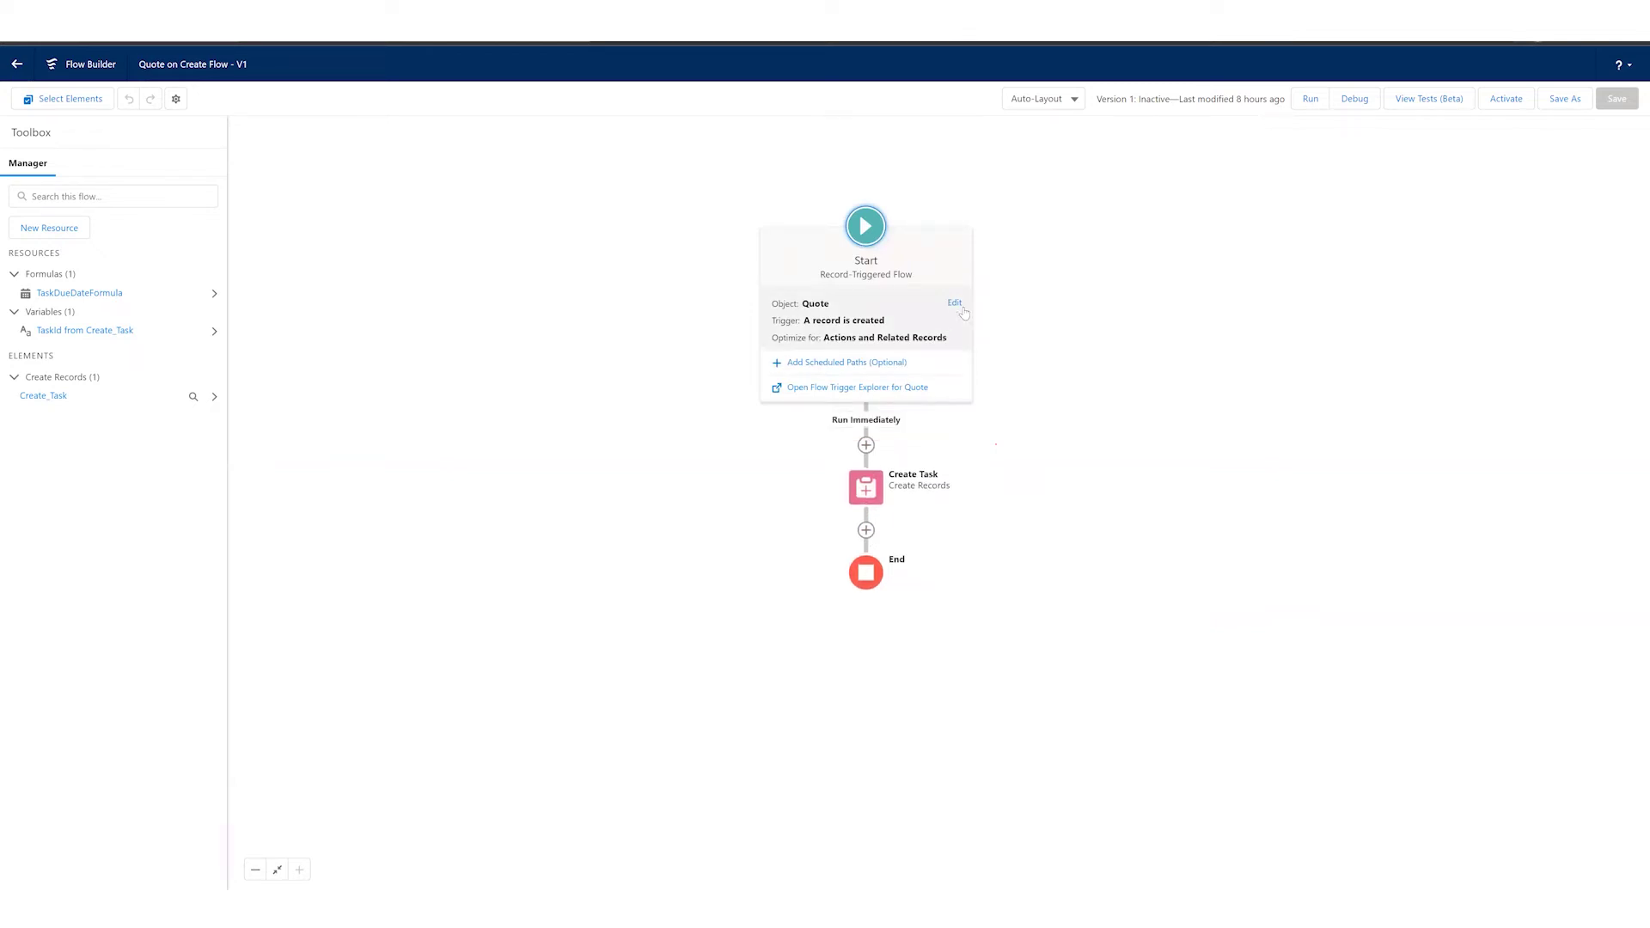
click(955, 305)
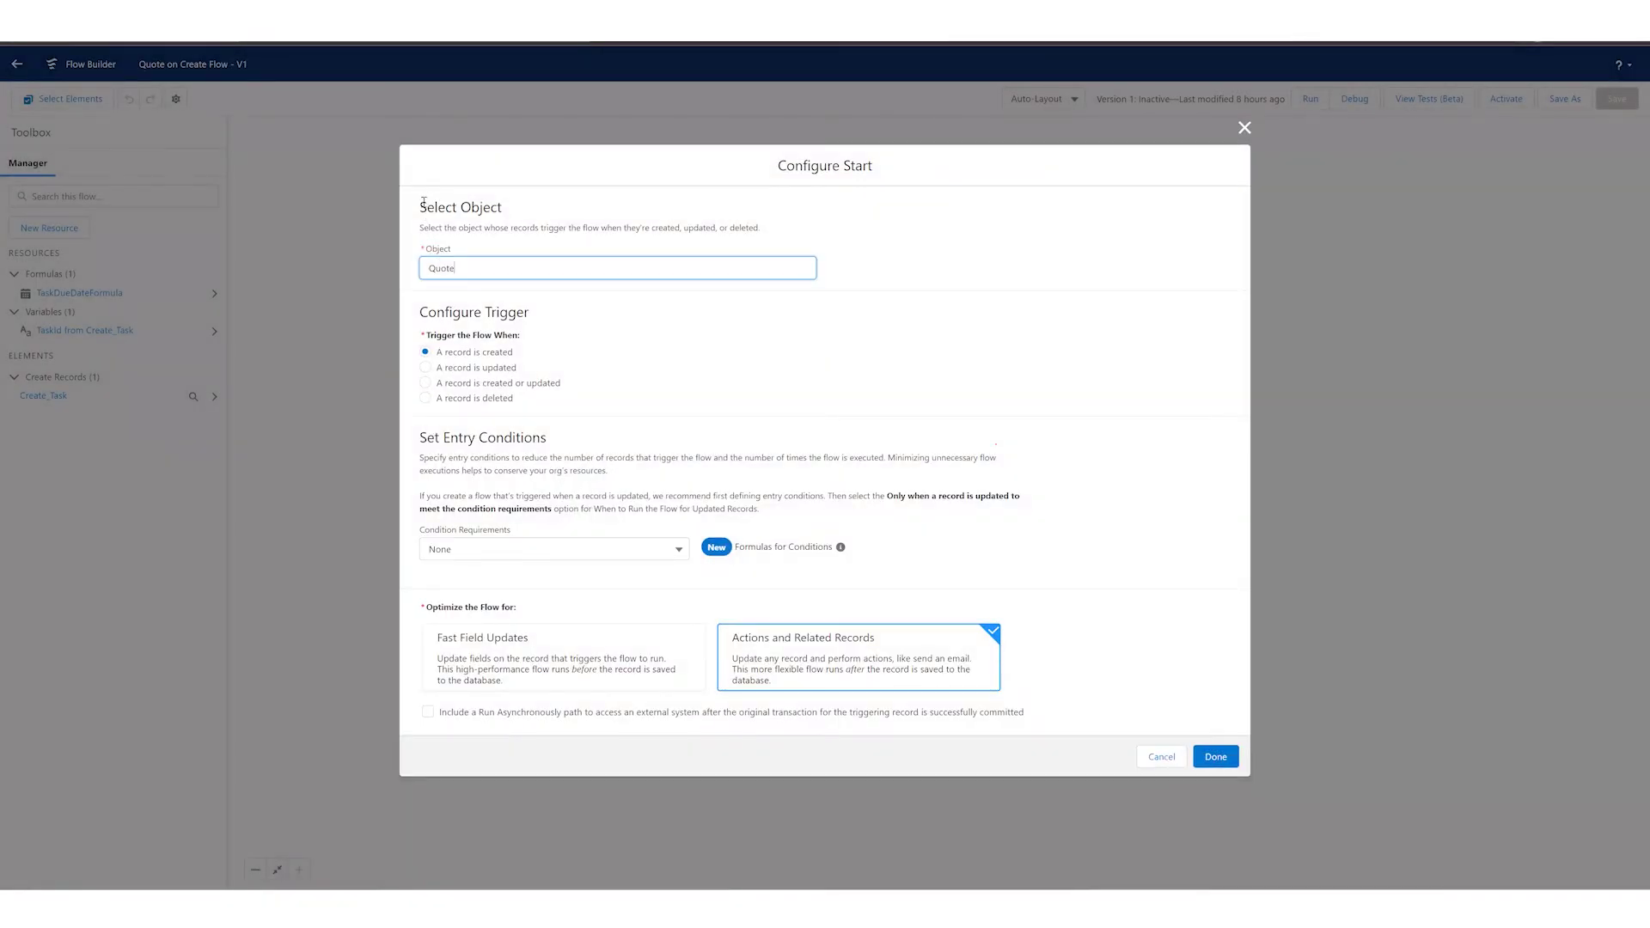
Review the object, trigger and entry conditions in the Start configuration, and close it
drag(420, 207, 465, 227)
click(430, 249)
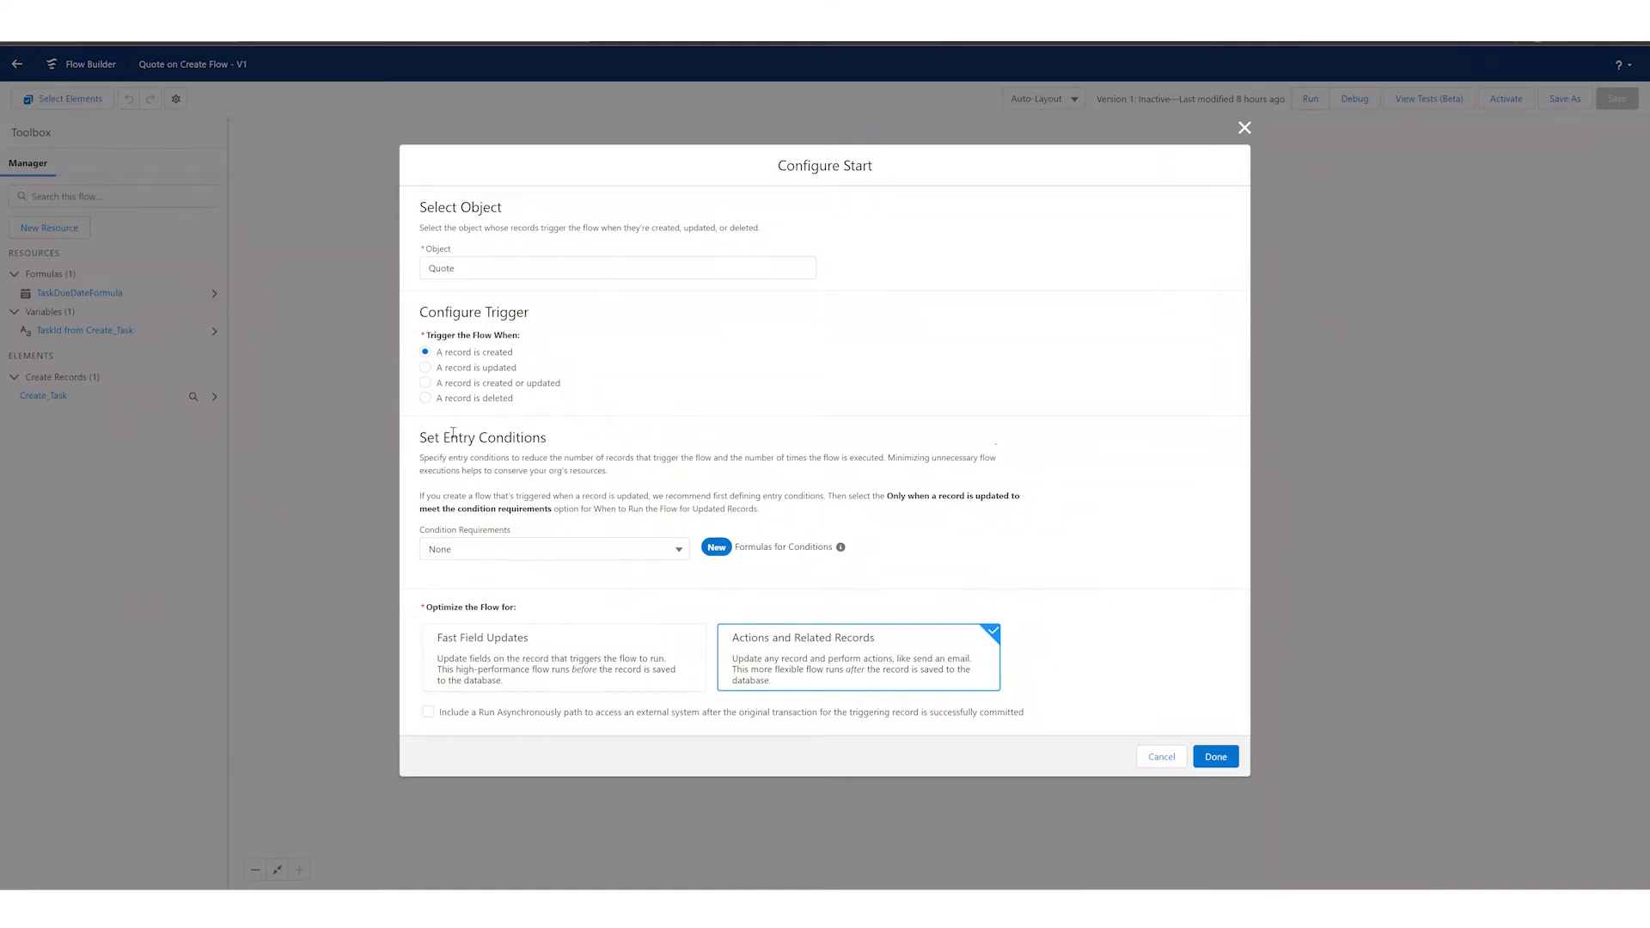
drag(424, 429, 526, 446)
click(526, 446)
click(1201, 753)
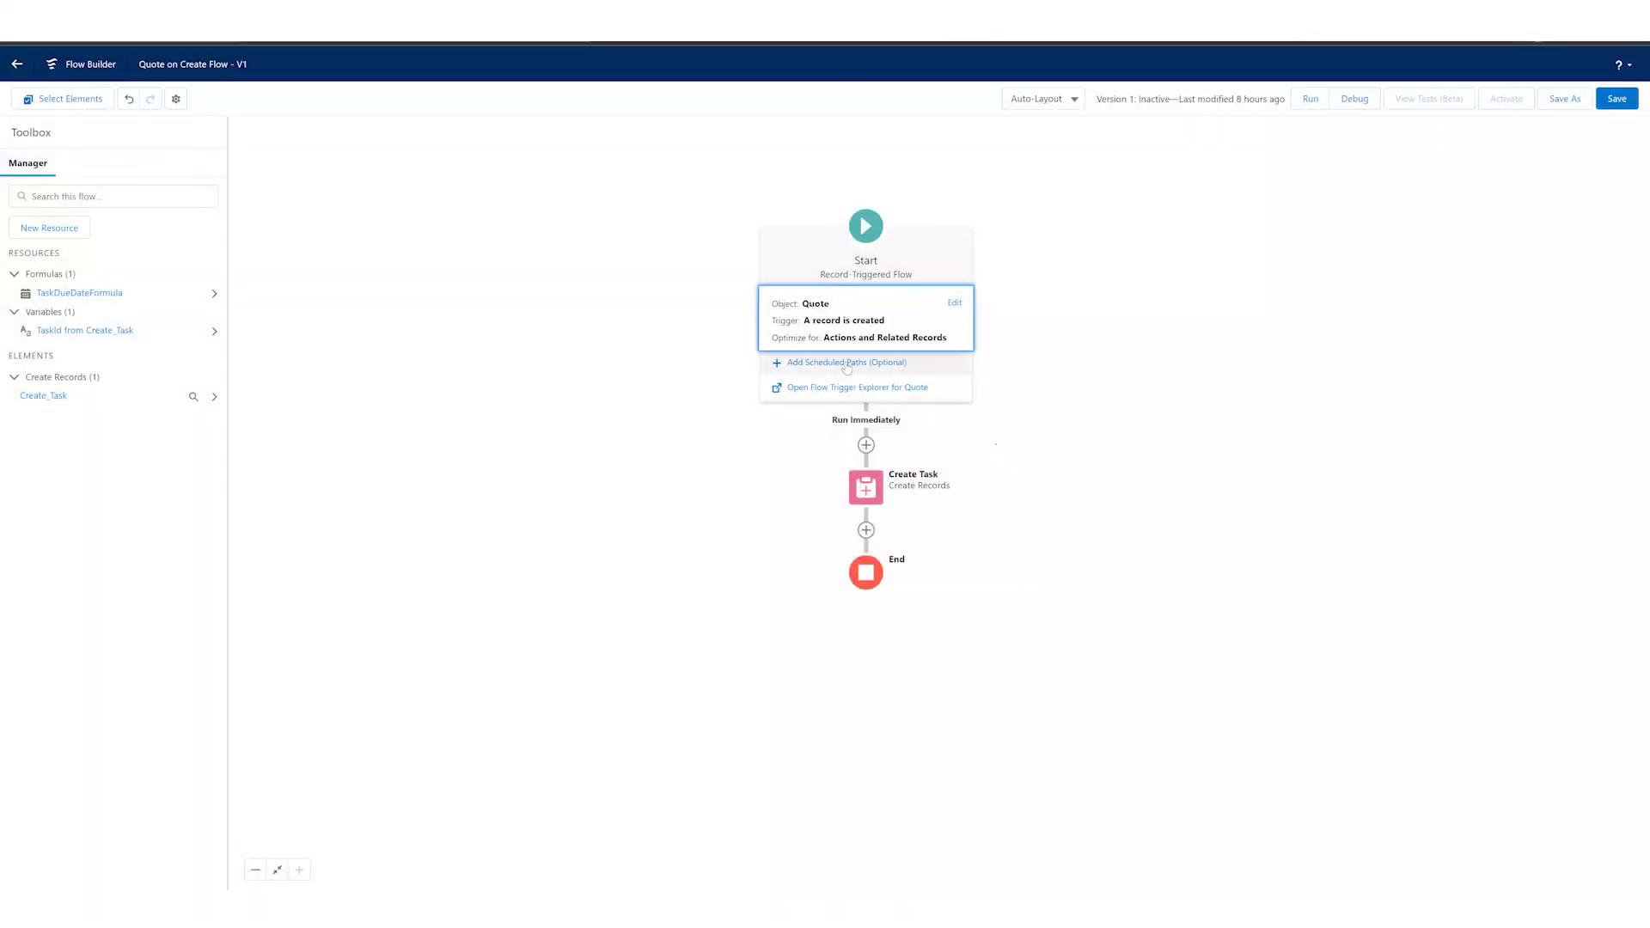
click(847, 365)
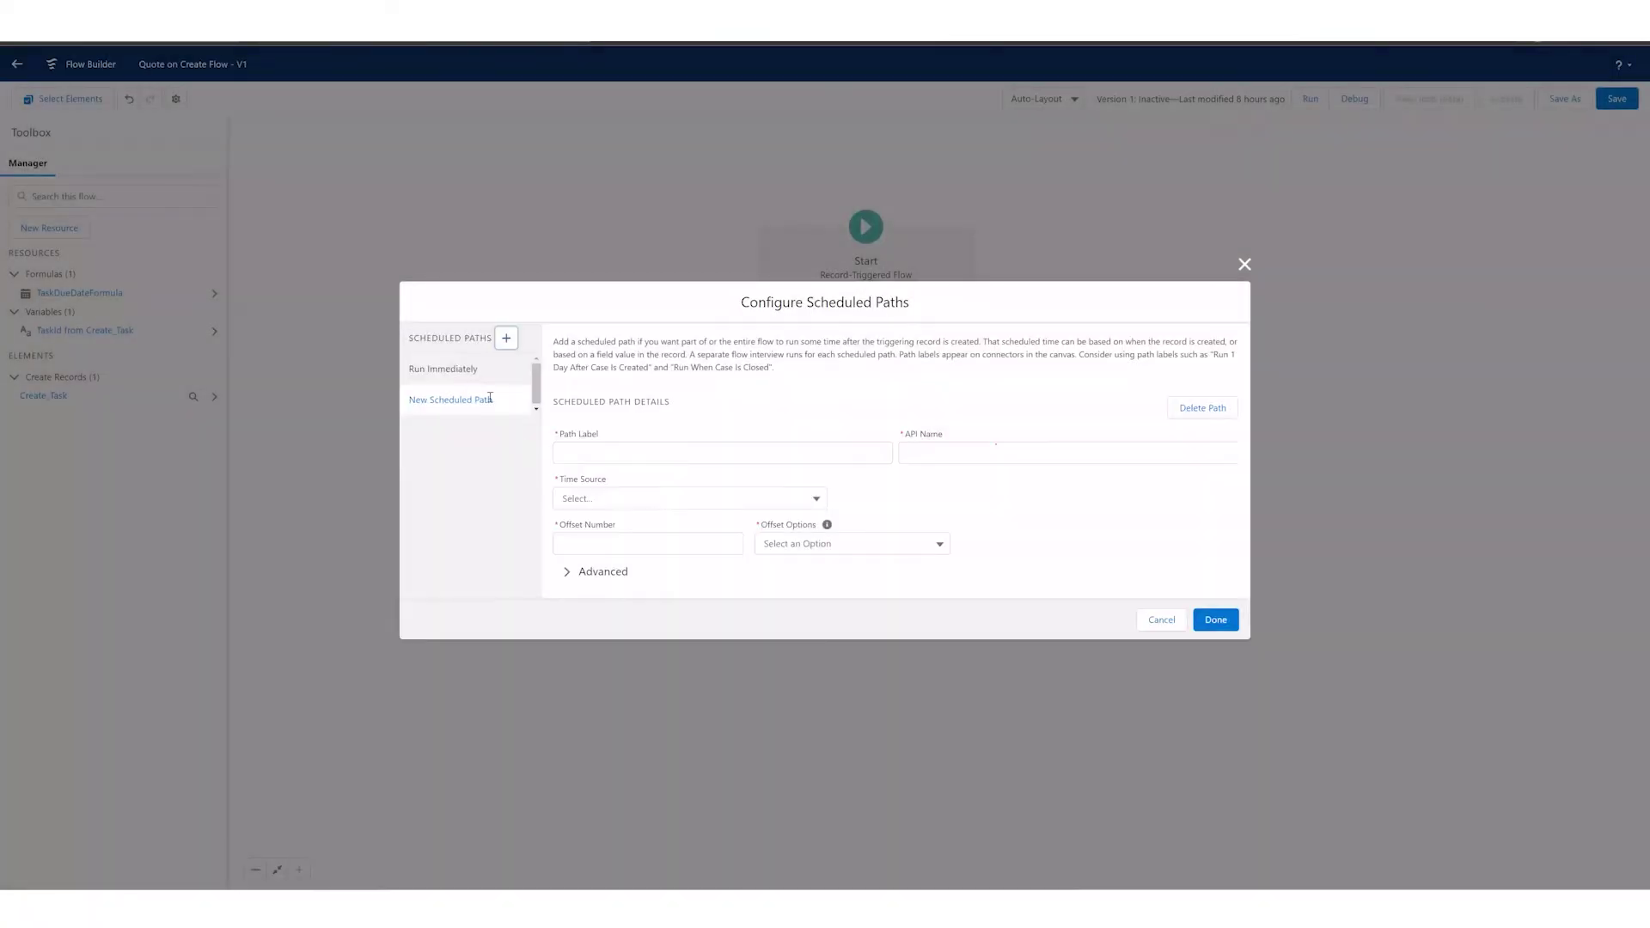
click(604, 450)
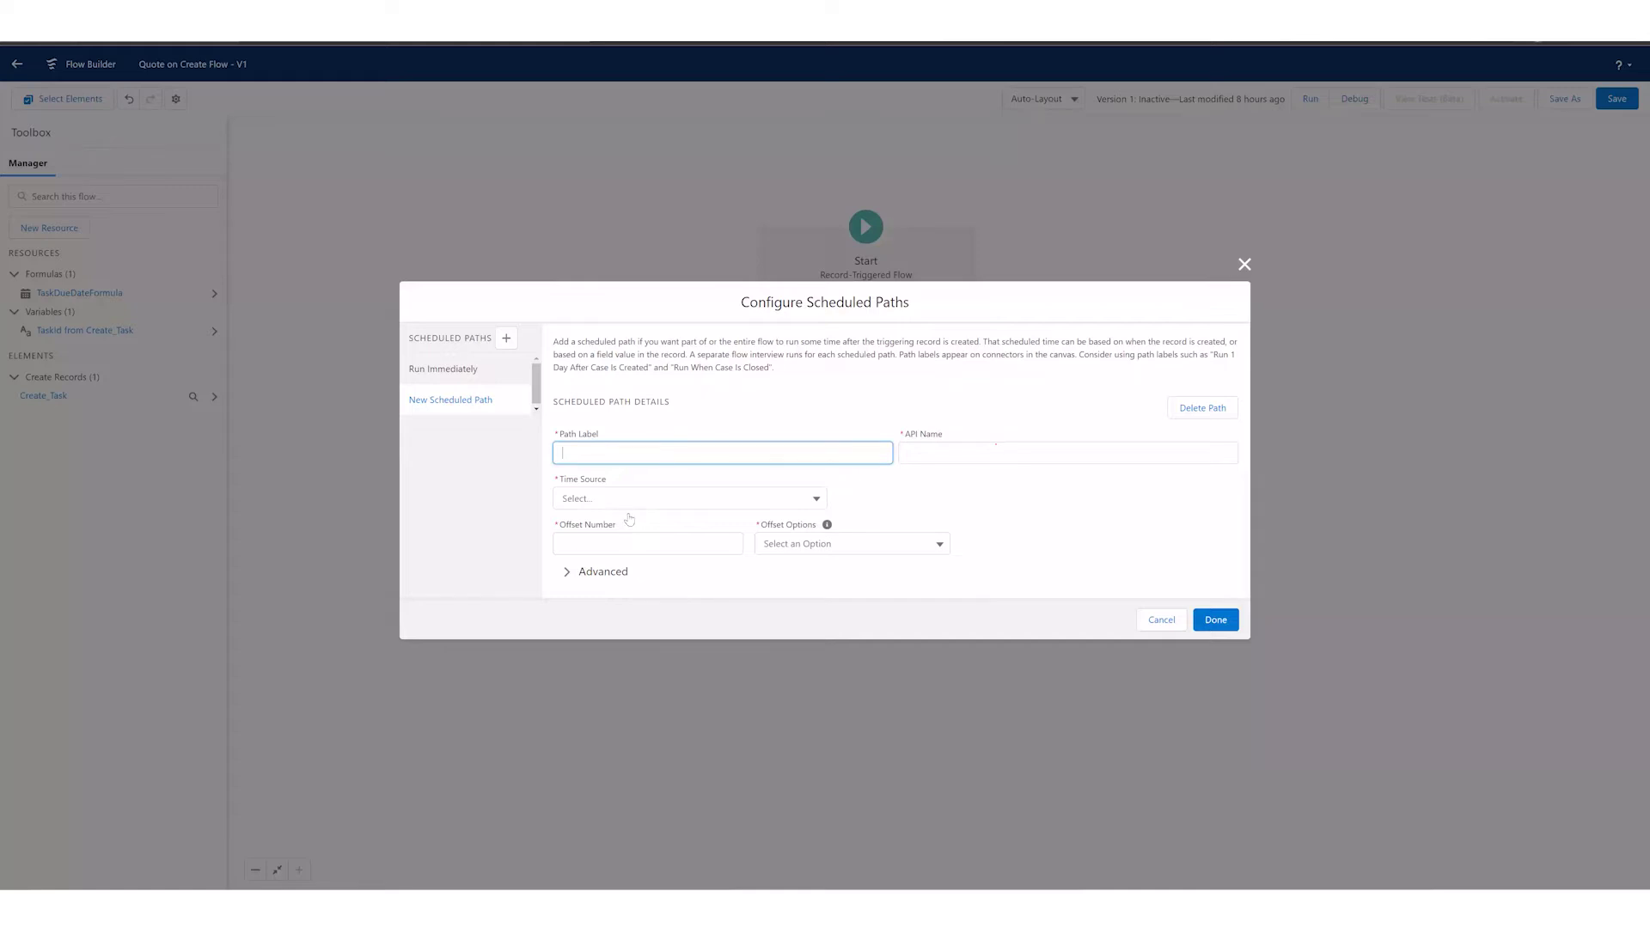
click(630, 499)
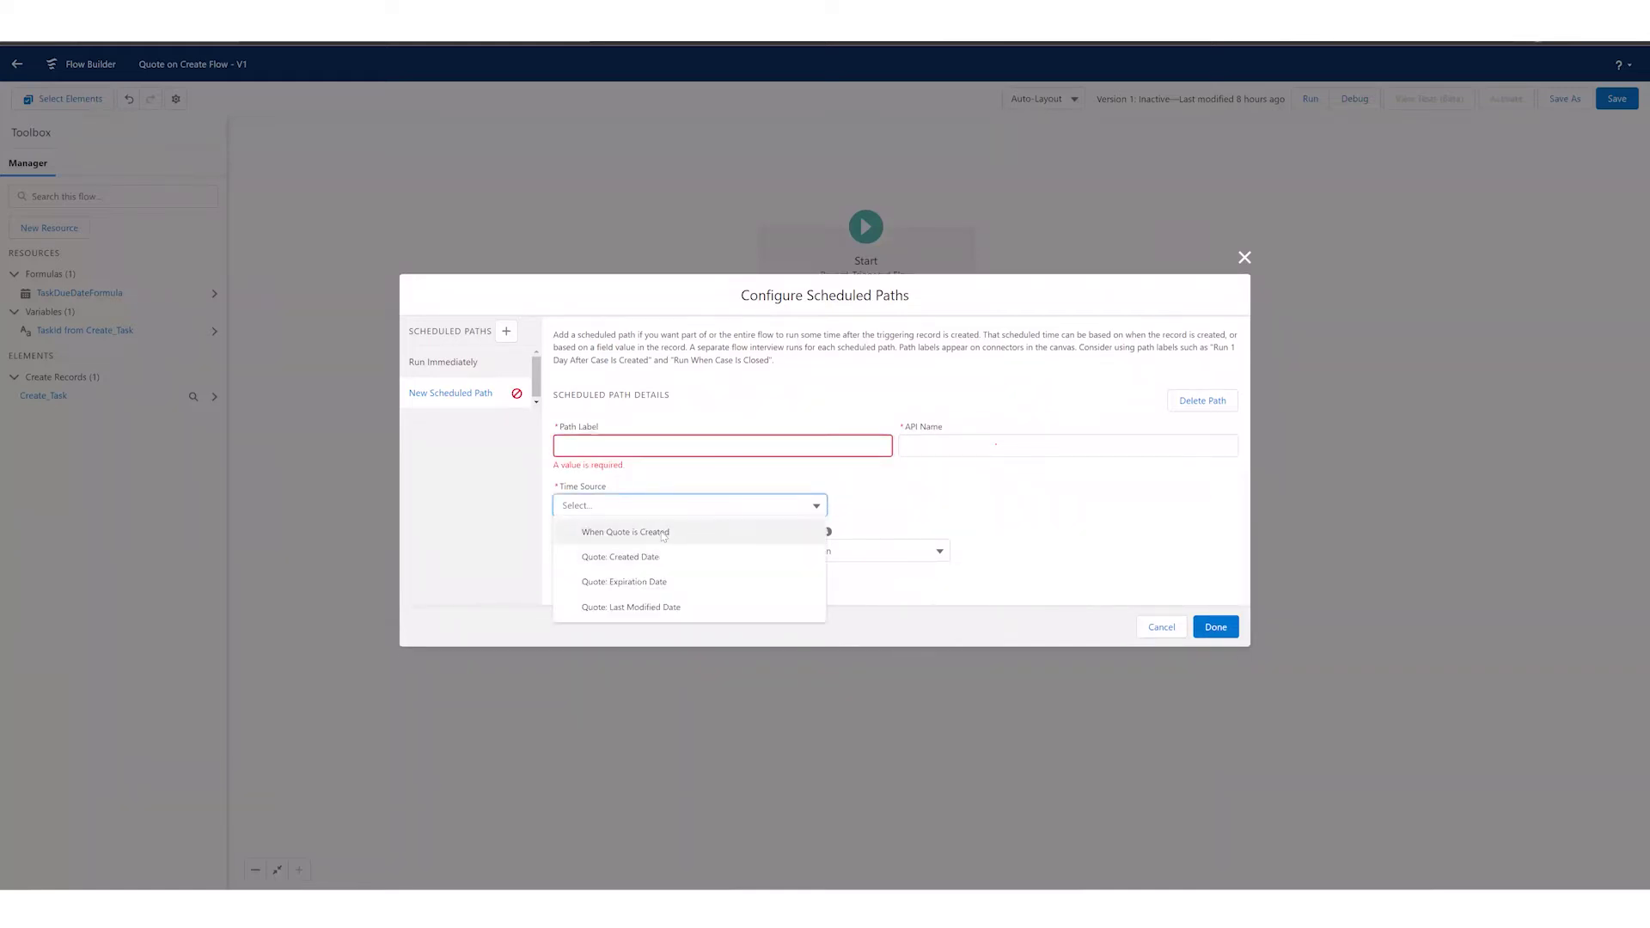
click(657, 535)
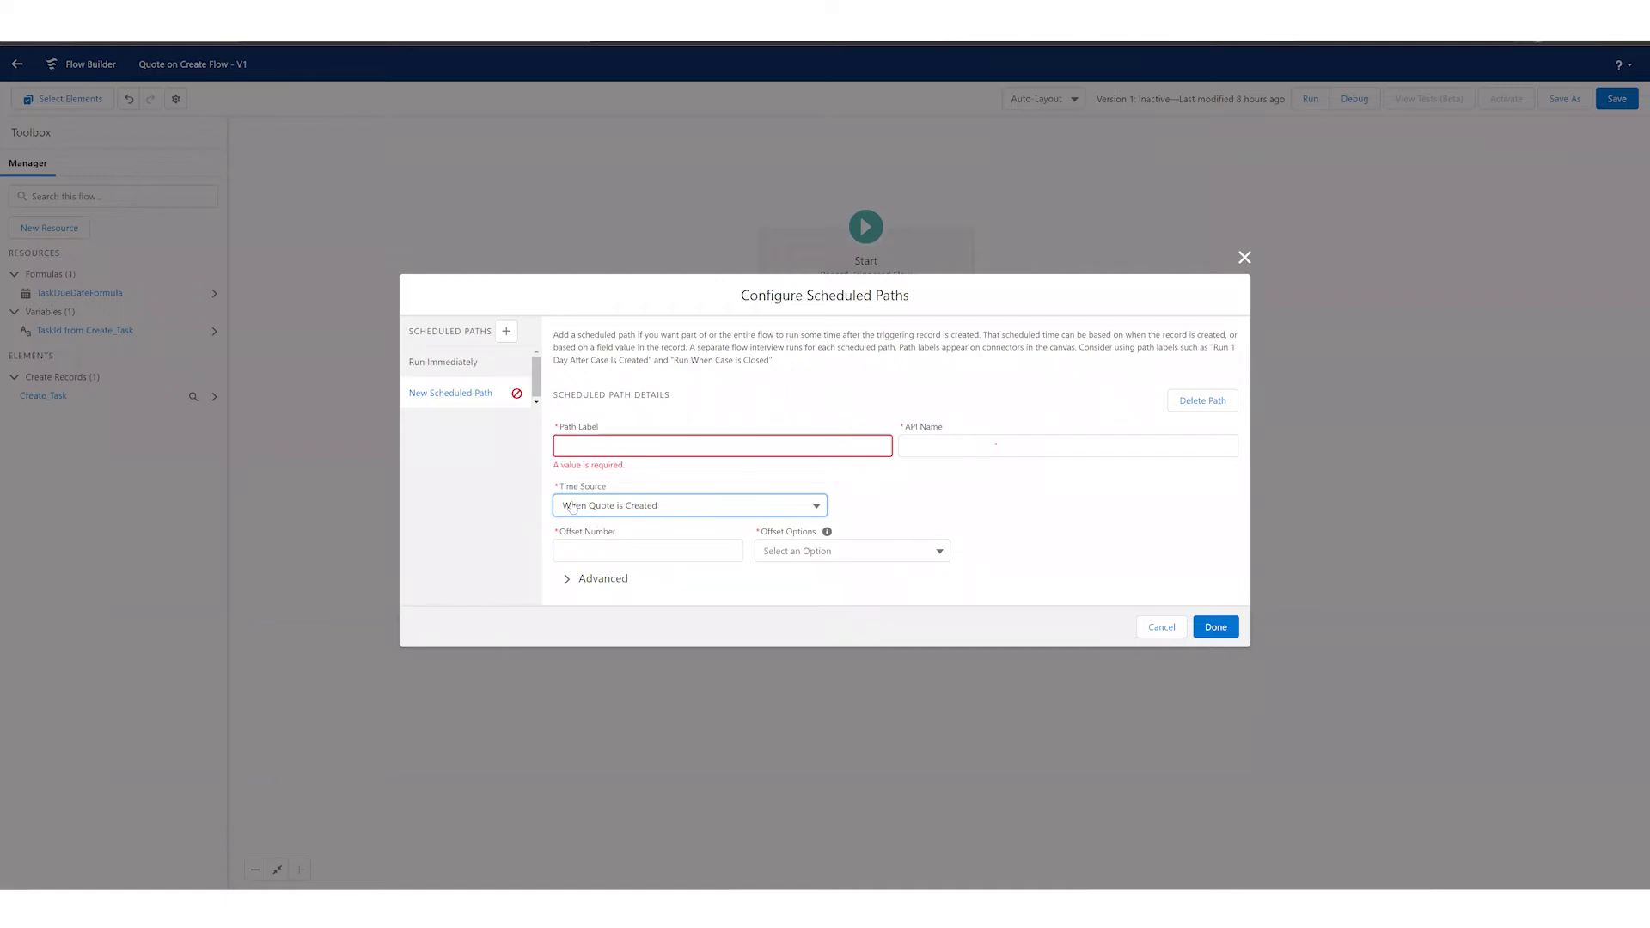
click(607, 550)
text(1)
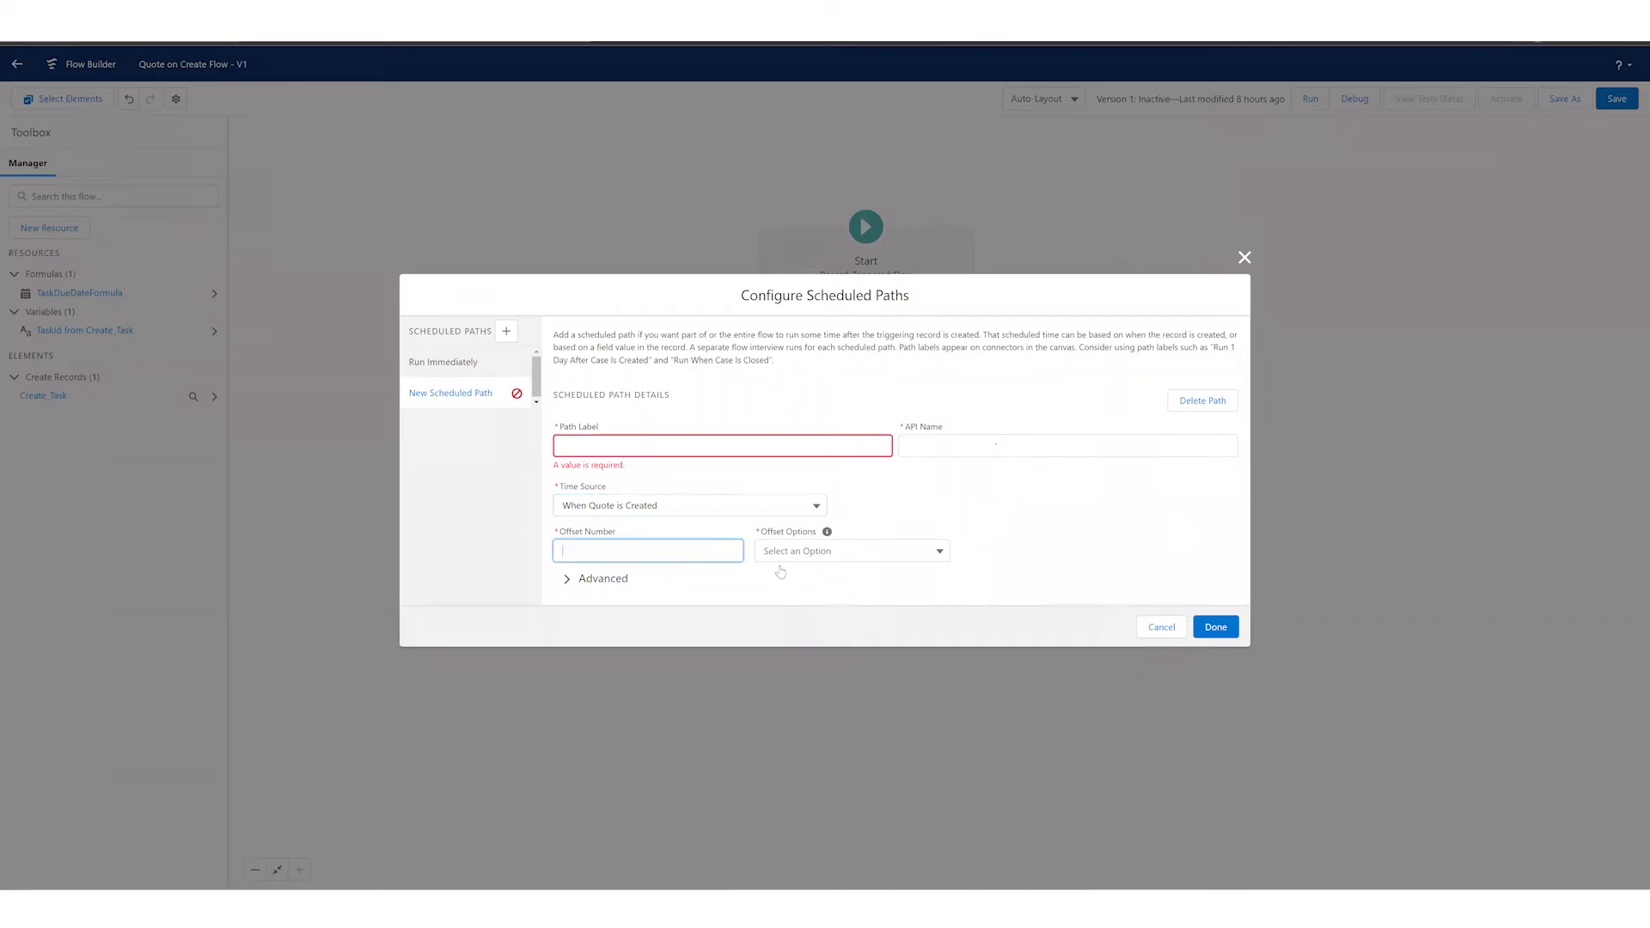
click(804, 551)
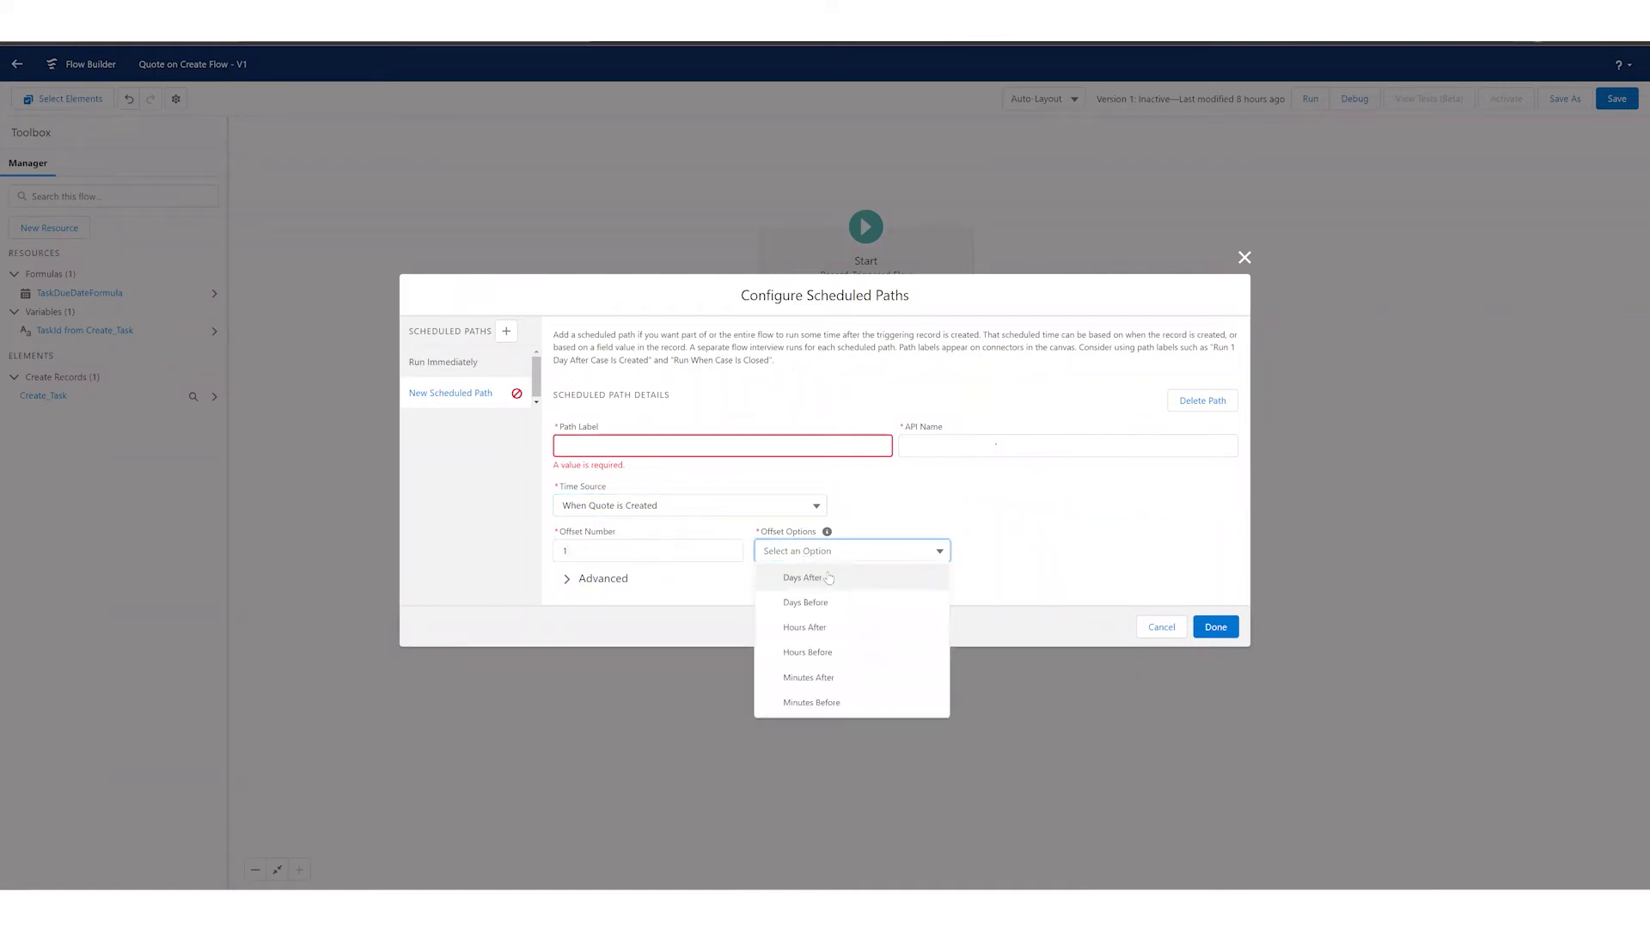
click(827, 634)
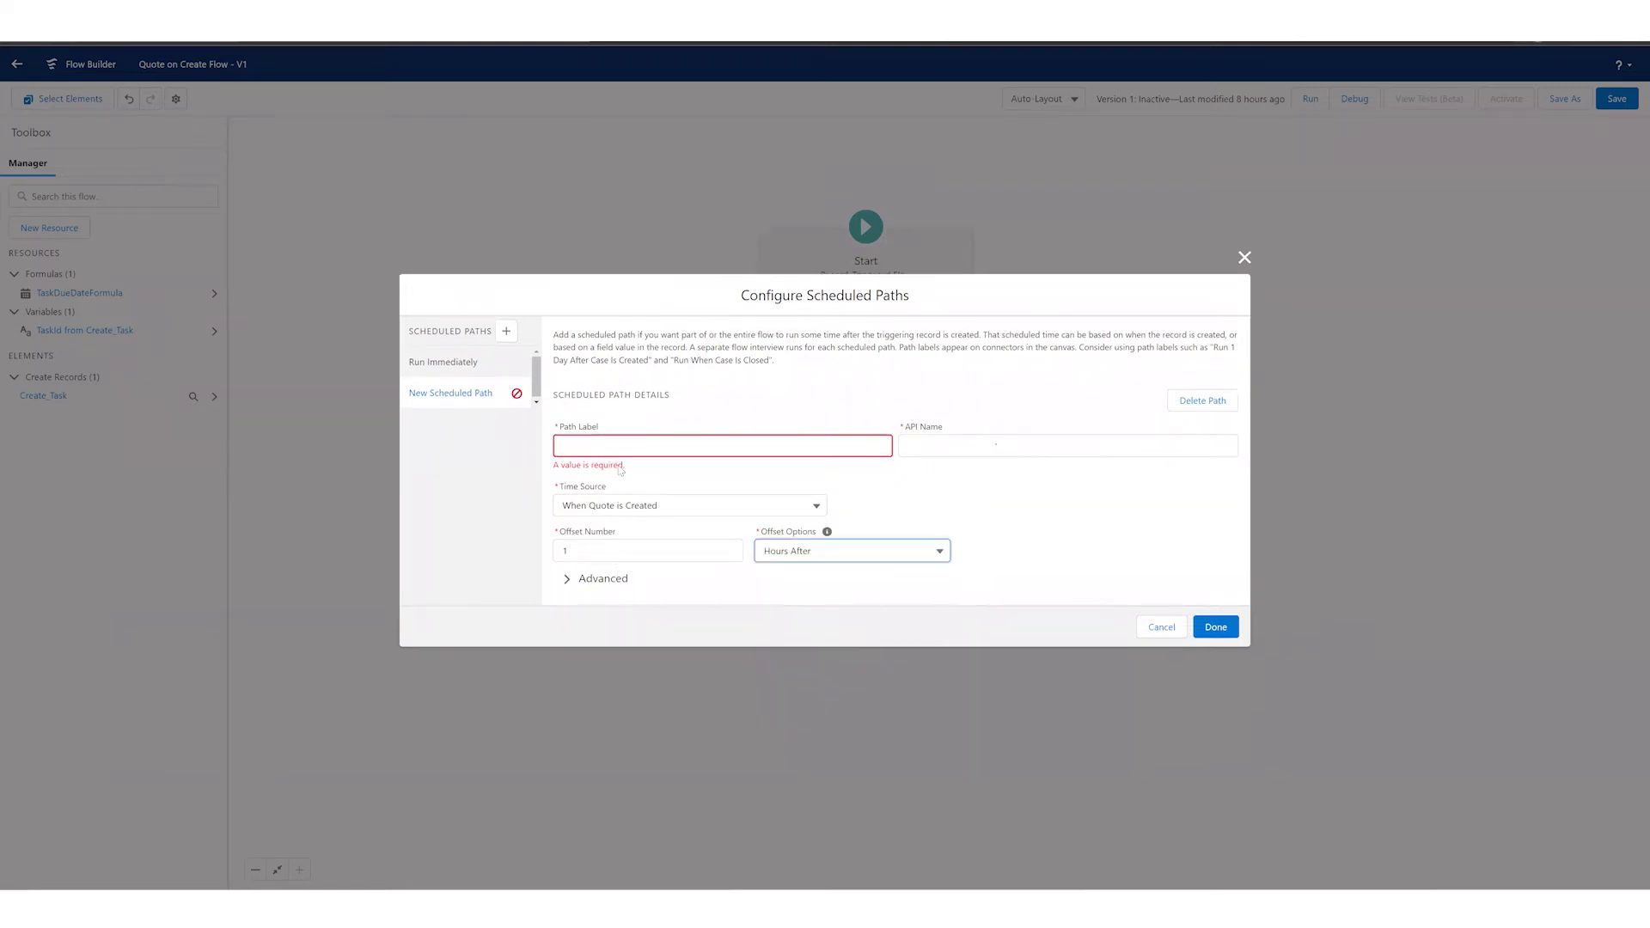
click(1161, 626)
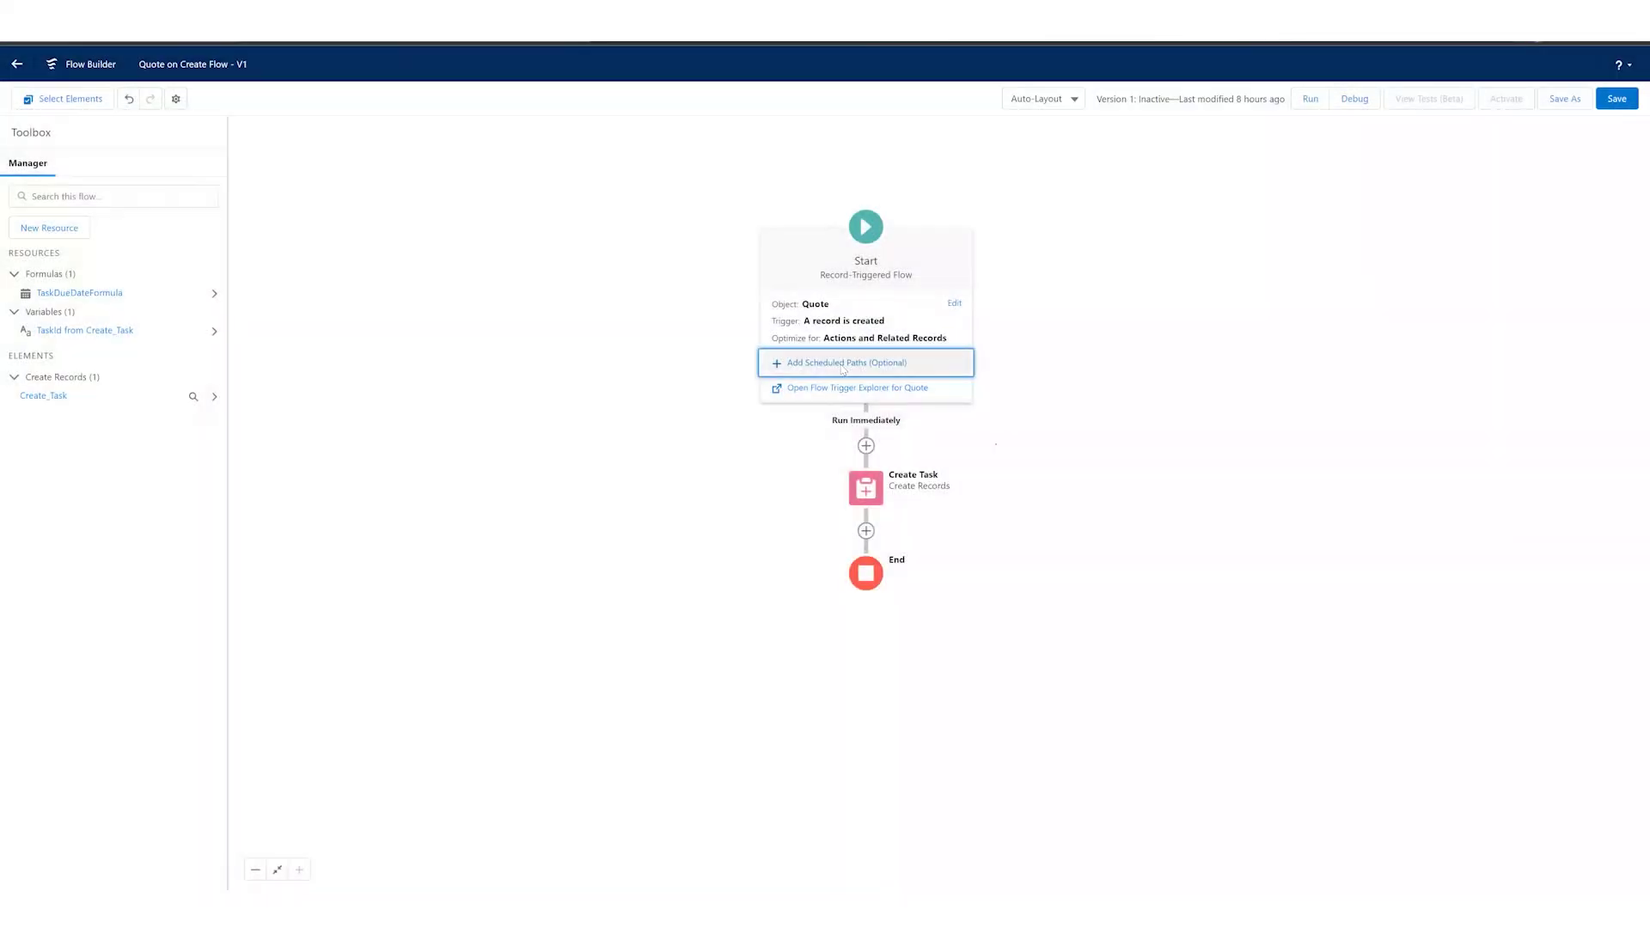
Add a scheduled path labelled "1 Day after Creation" with time source When Quote is Created, offset 1 and option Days After
click(844, 369)
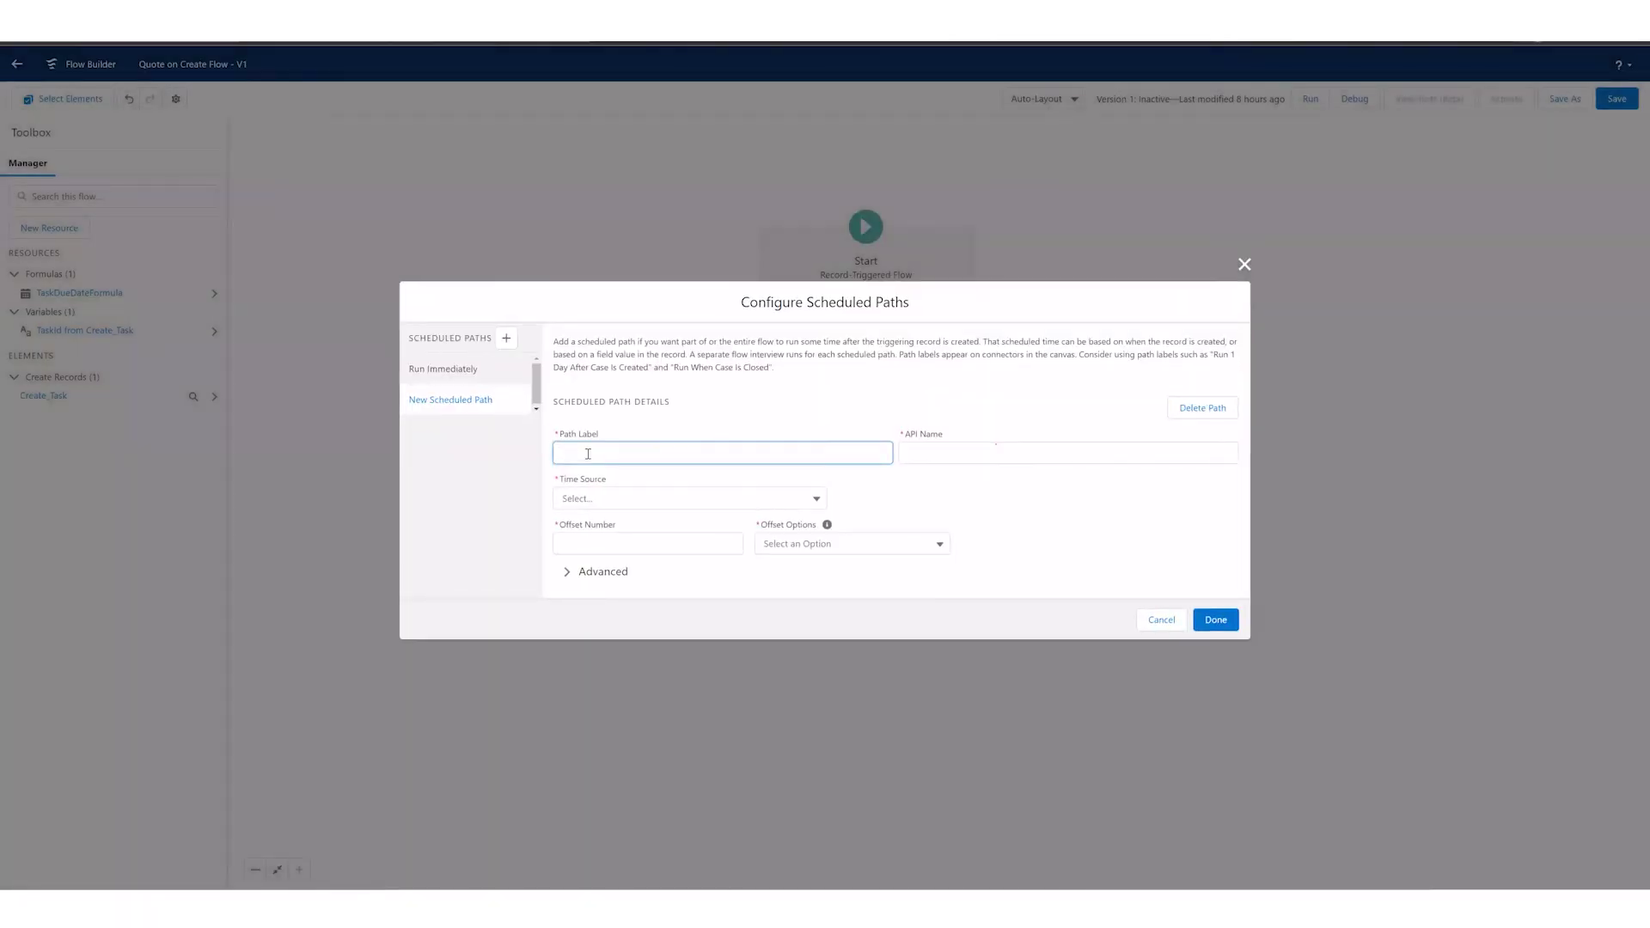
text(1 Day after Creation)
key(Tab)
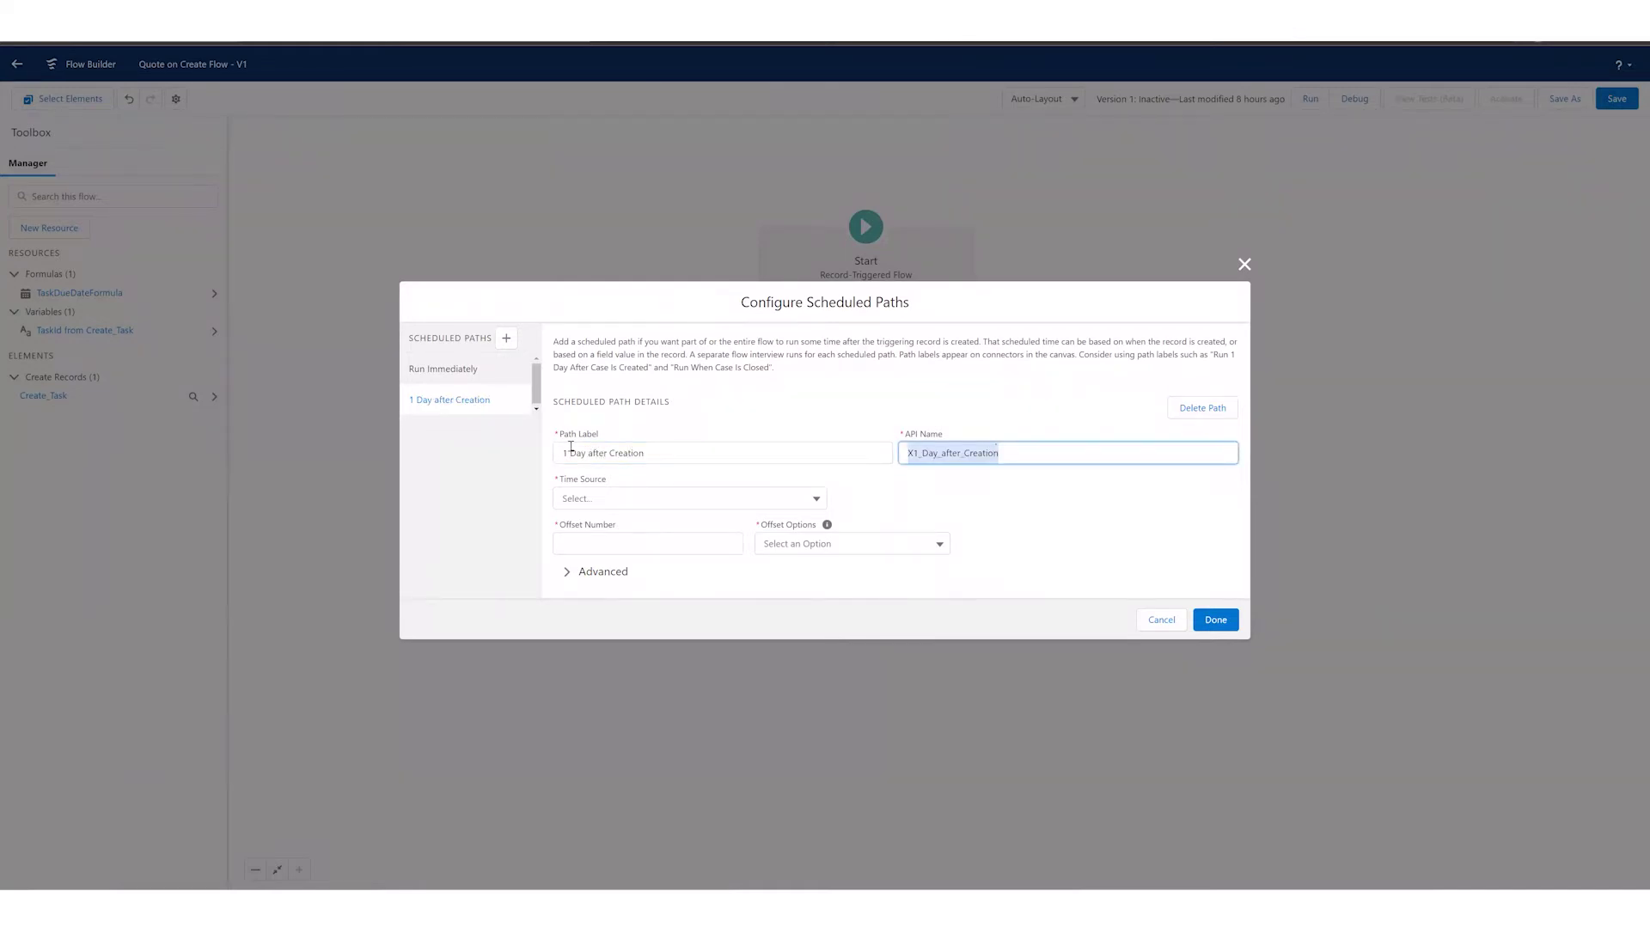
click(604, 501)
click(613, 526)
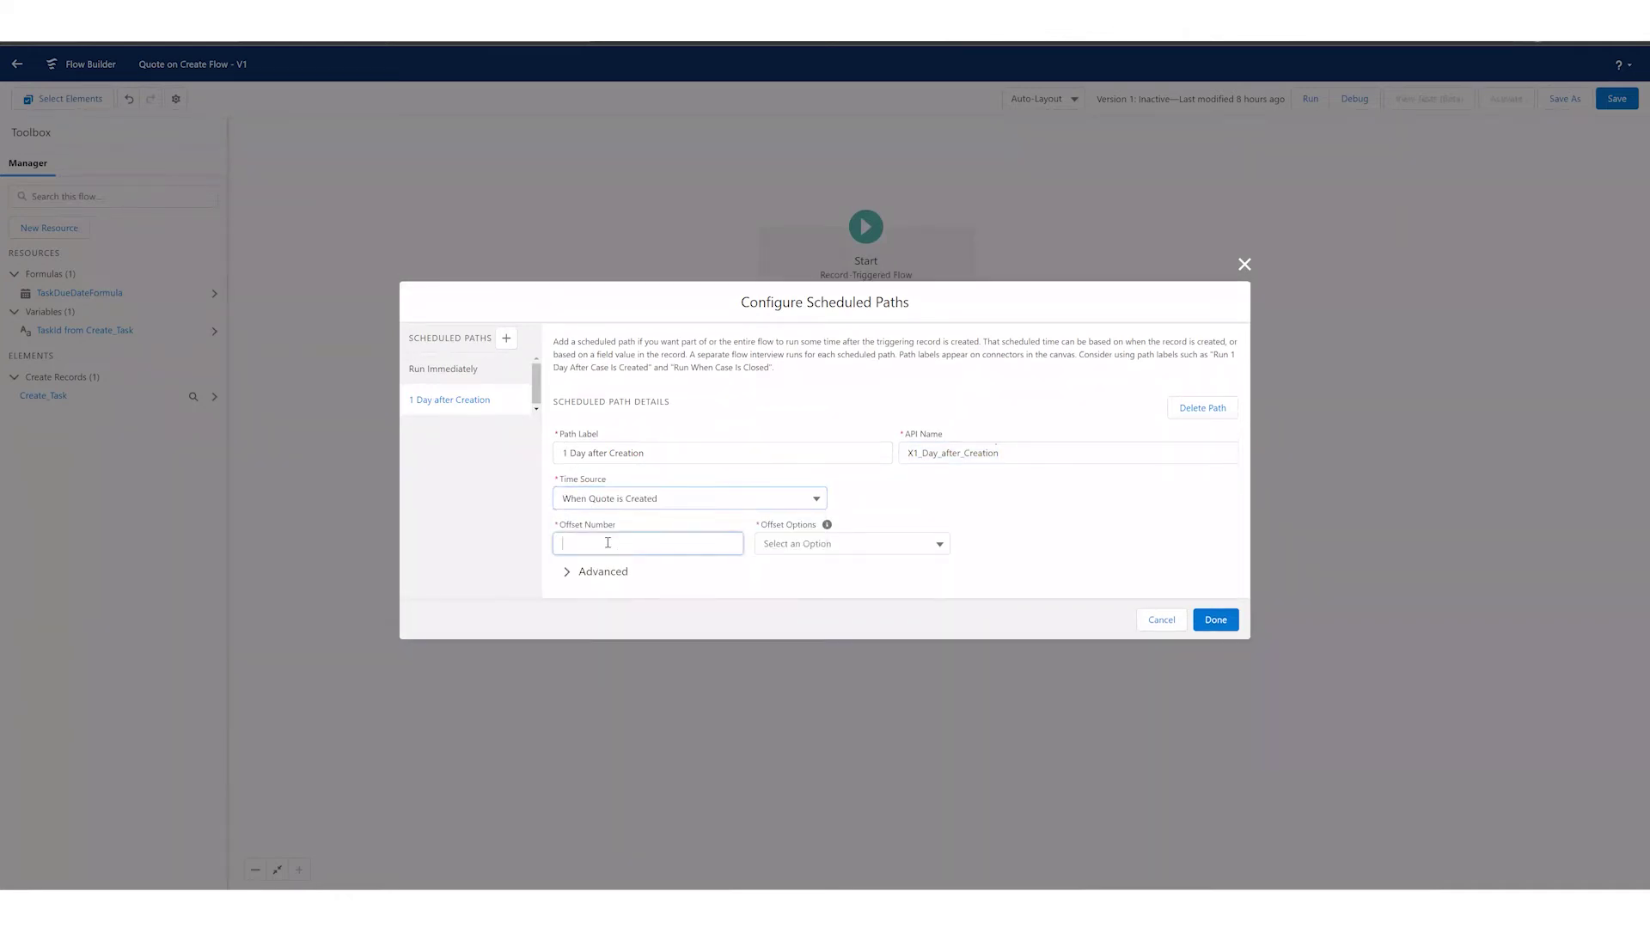
click(607, 543)
text(1)
click(794, 550)
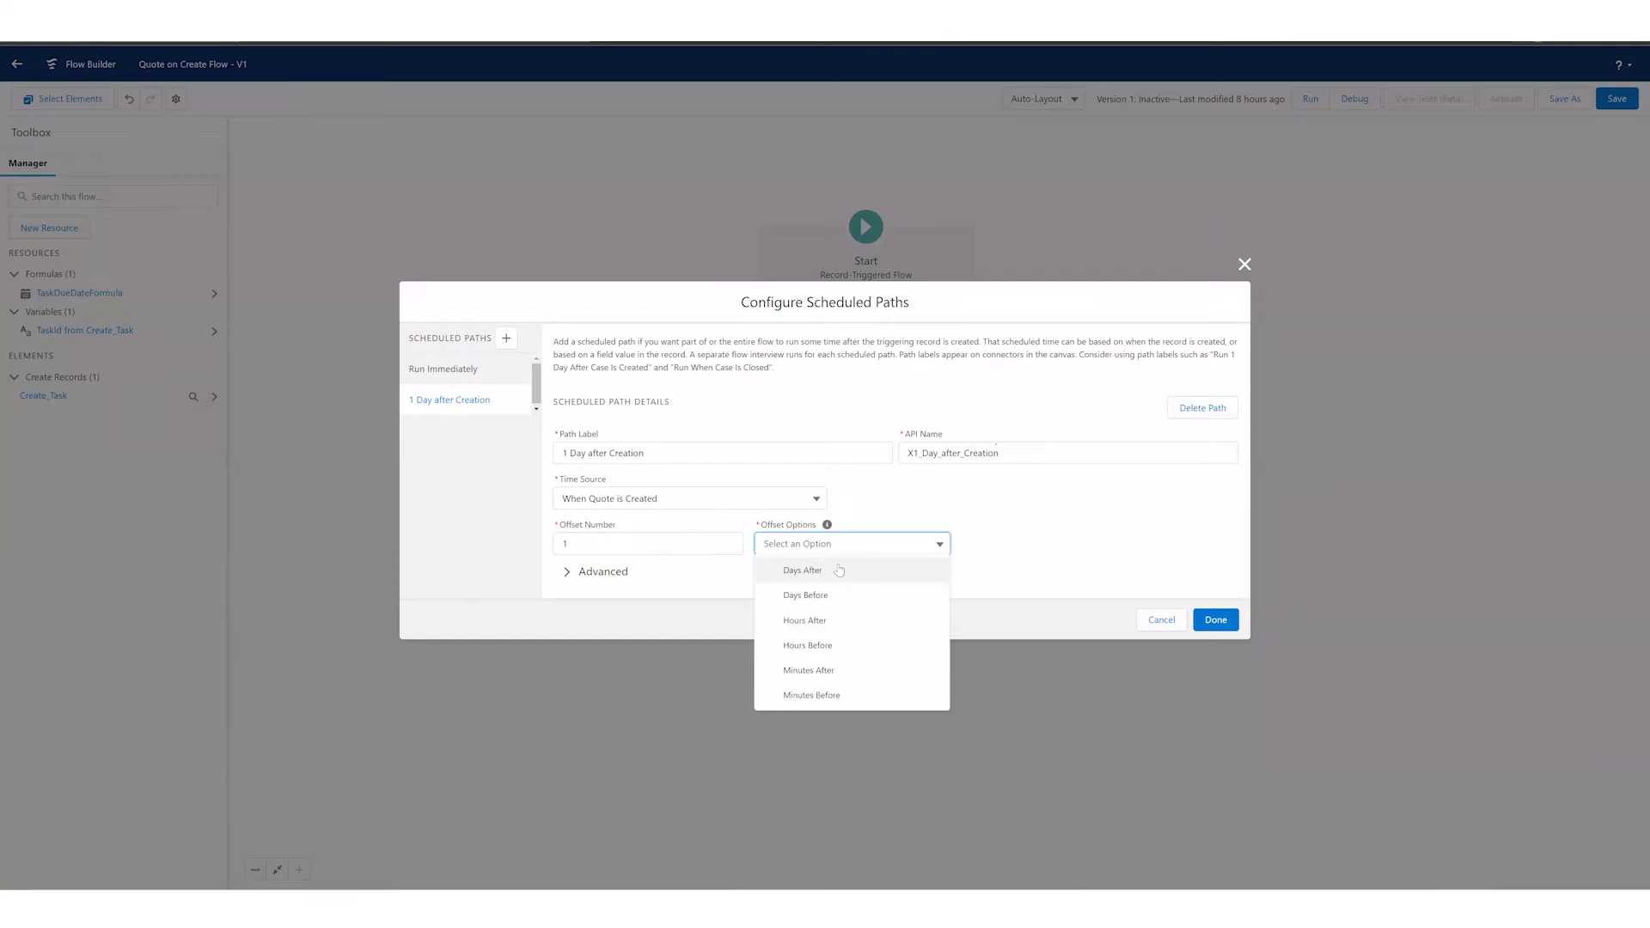
click(845, 570)
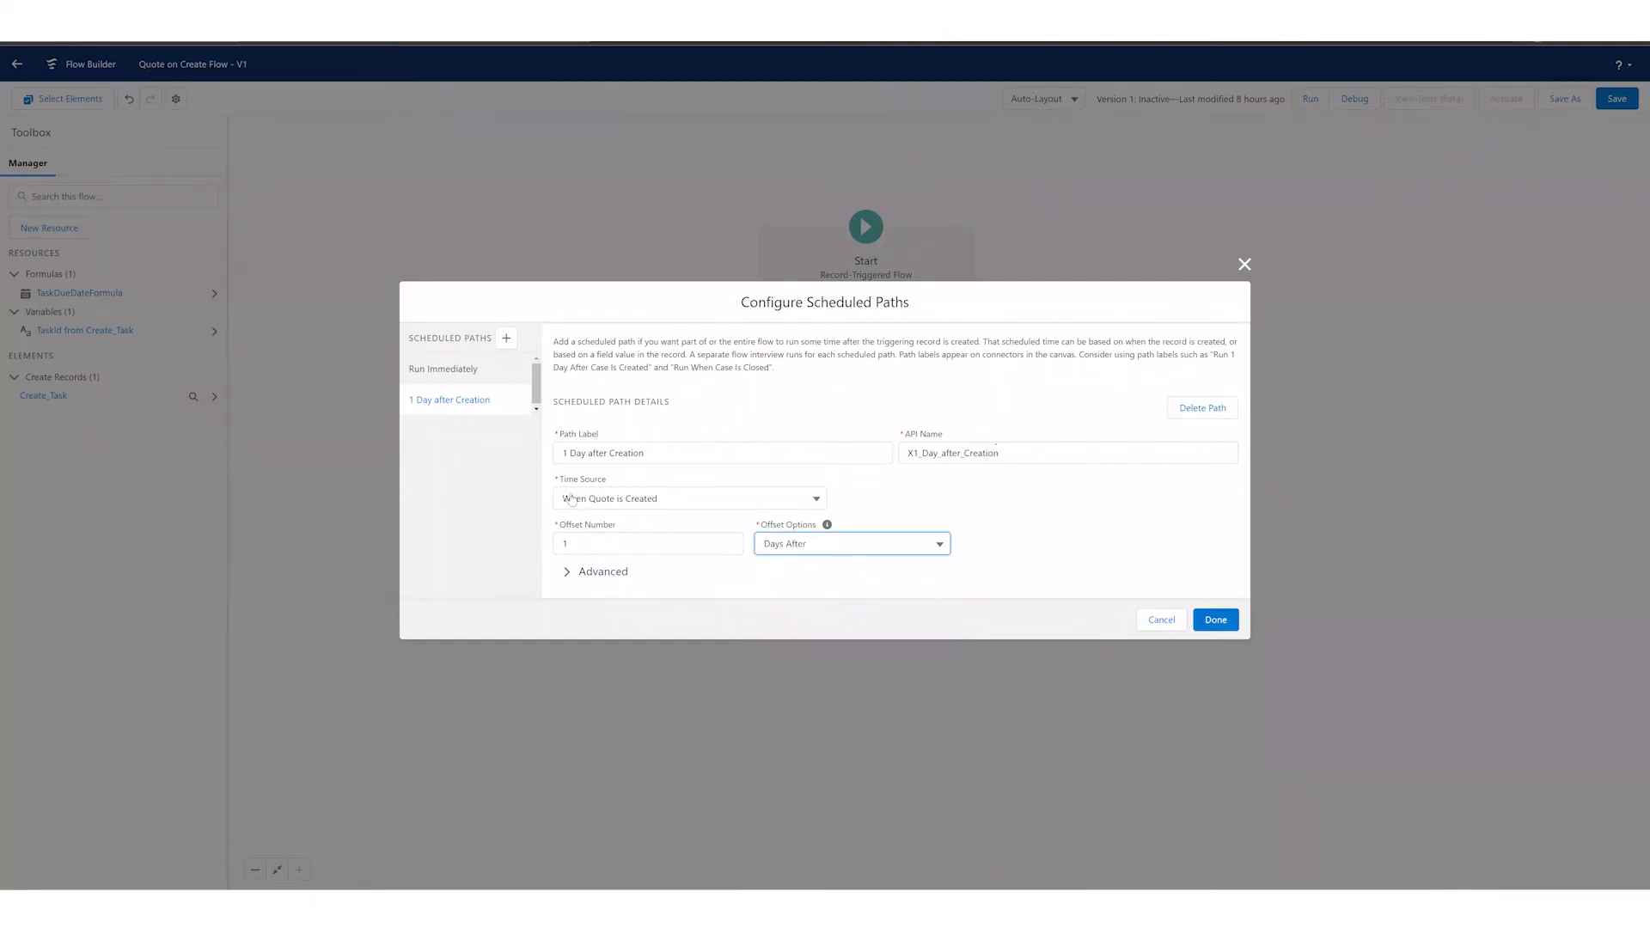
Check the explanation of the scheduled path's advanced Batch Size setting and confirm the path
click(596, 578)
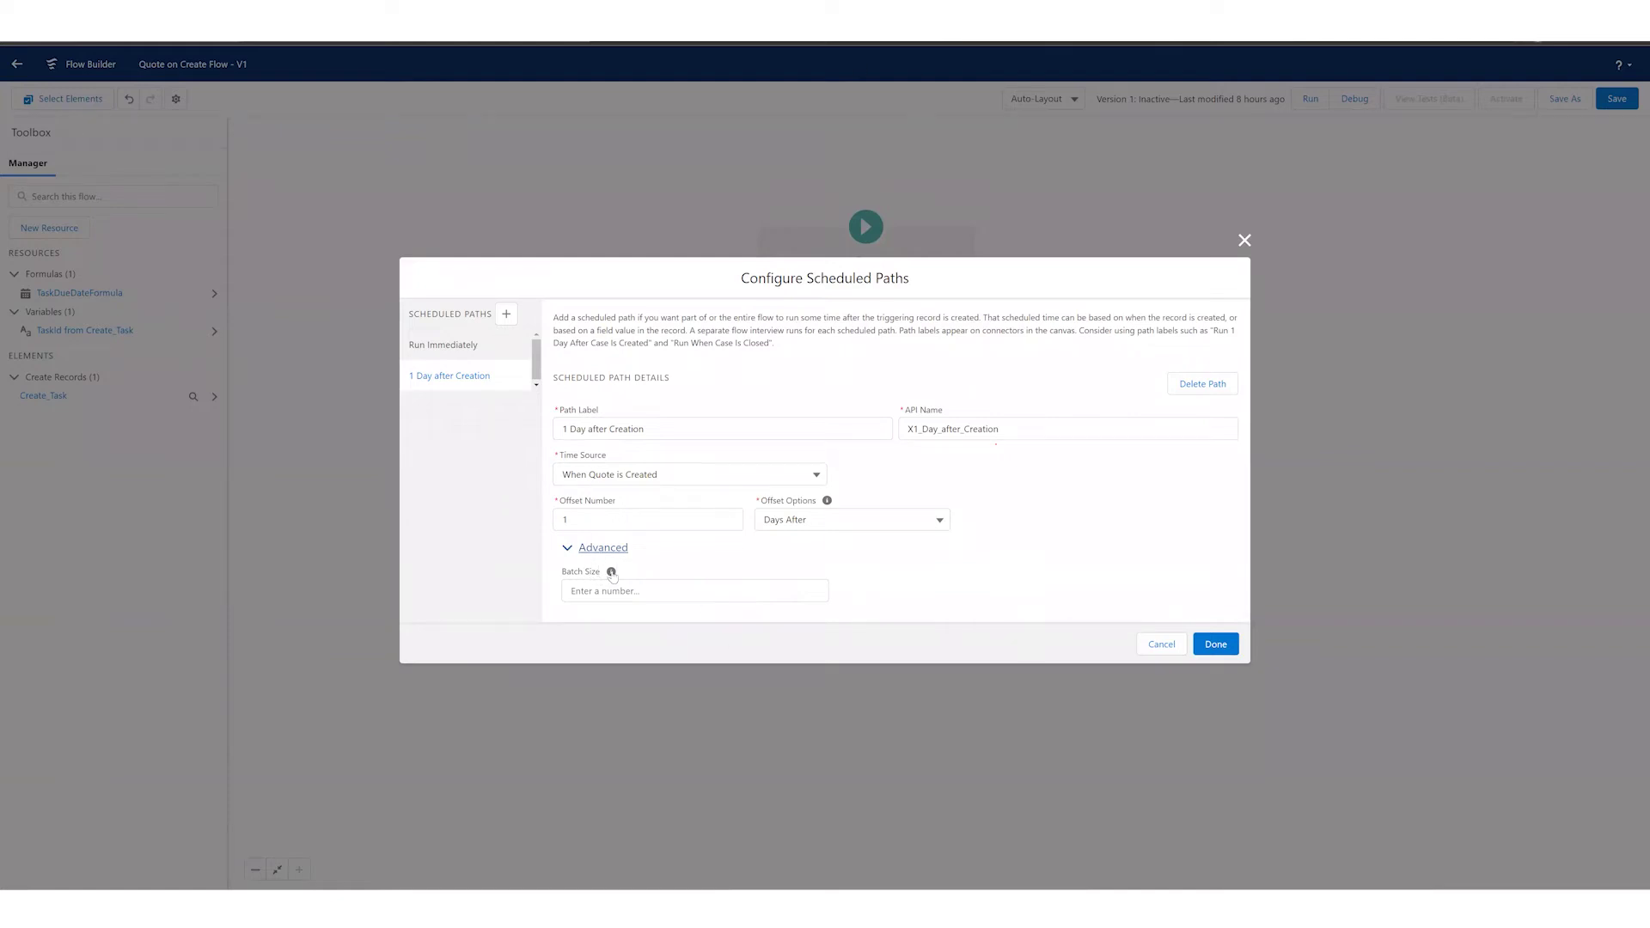
mouse_move(611, 573)
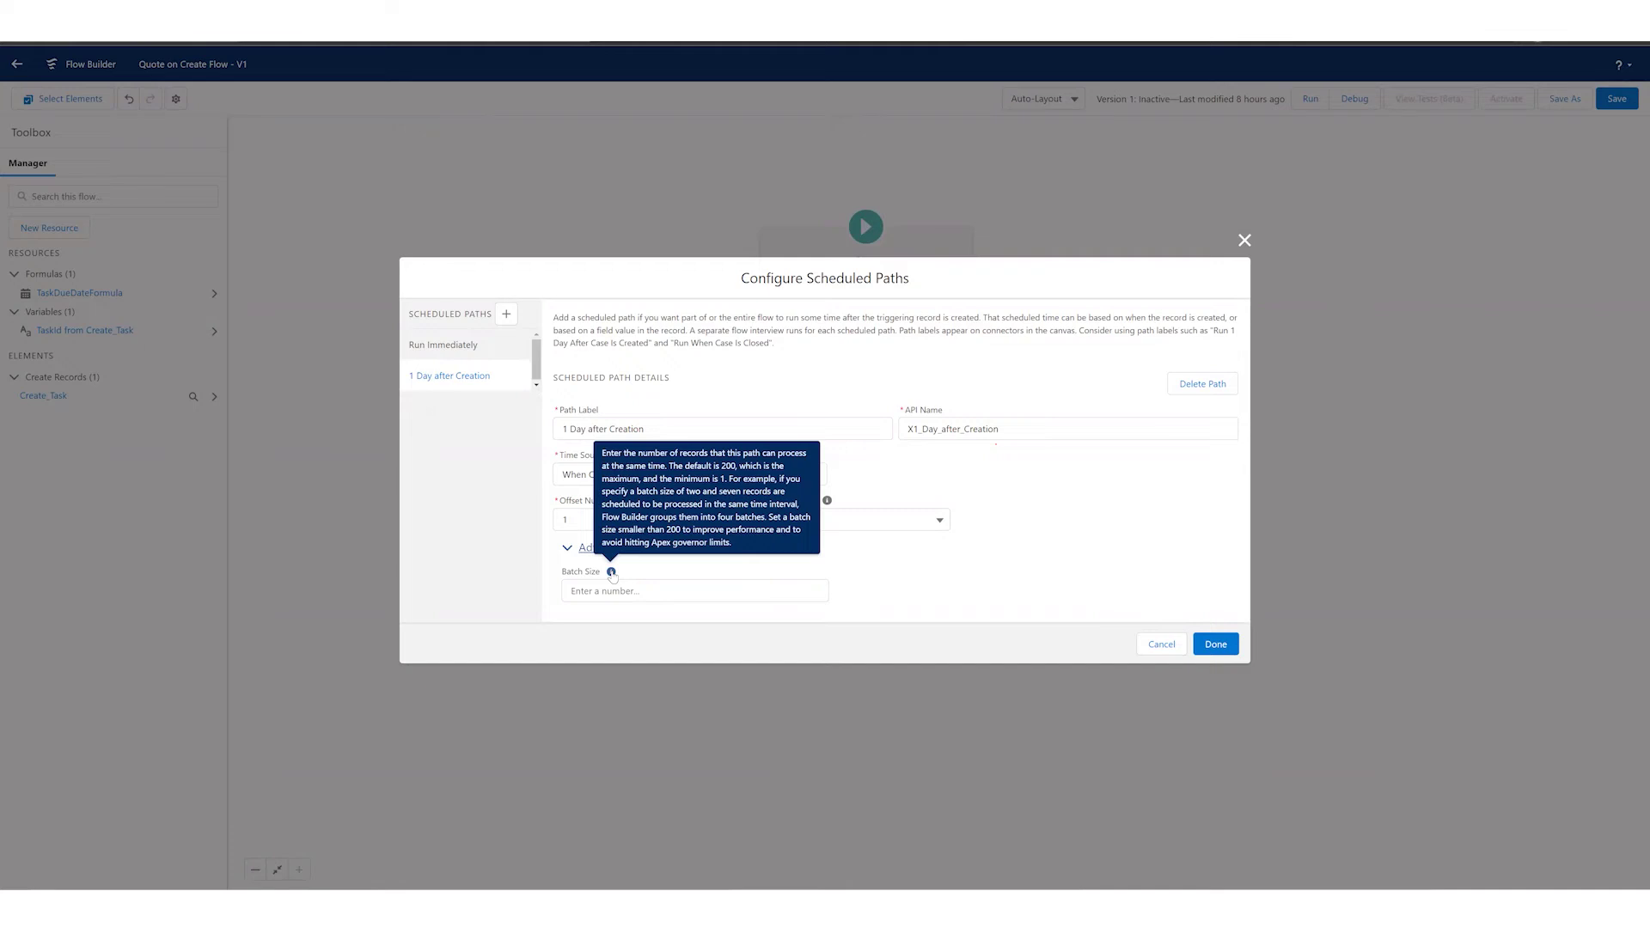
click(1221, 645)
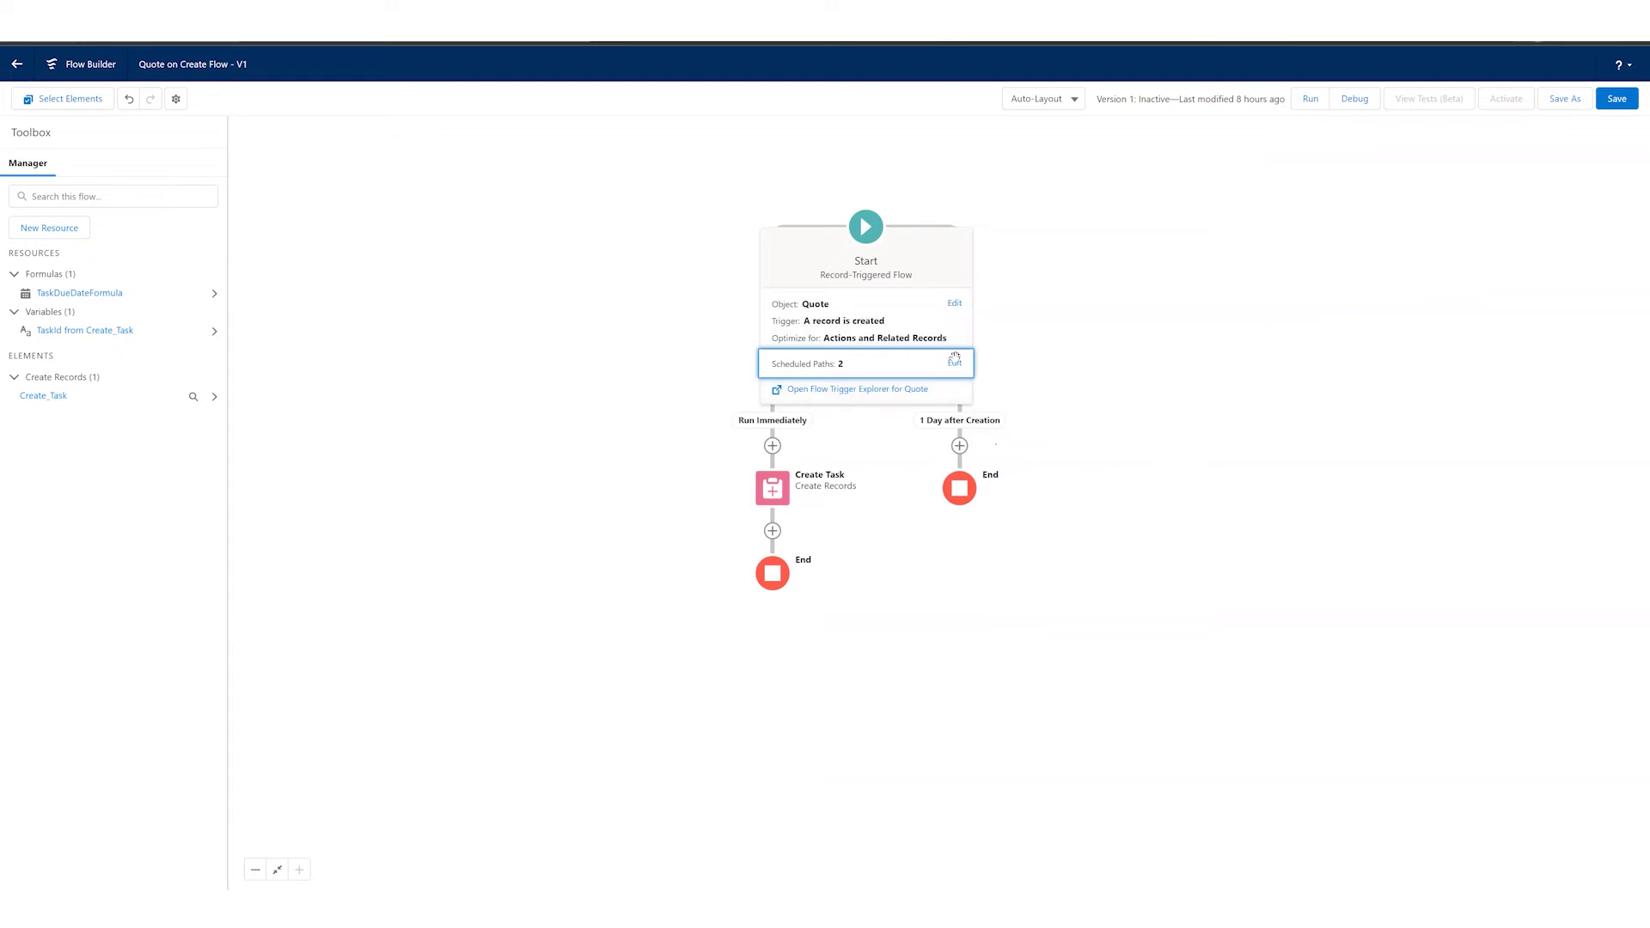
Delete the "1 Day after Creation" scheduled path from the flow's Start element and confirm the scheduled path configuration
click(954, 363)
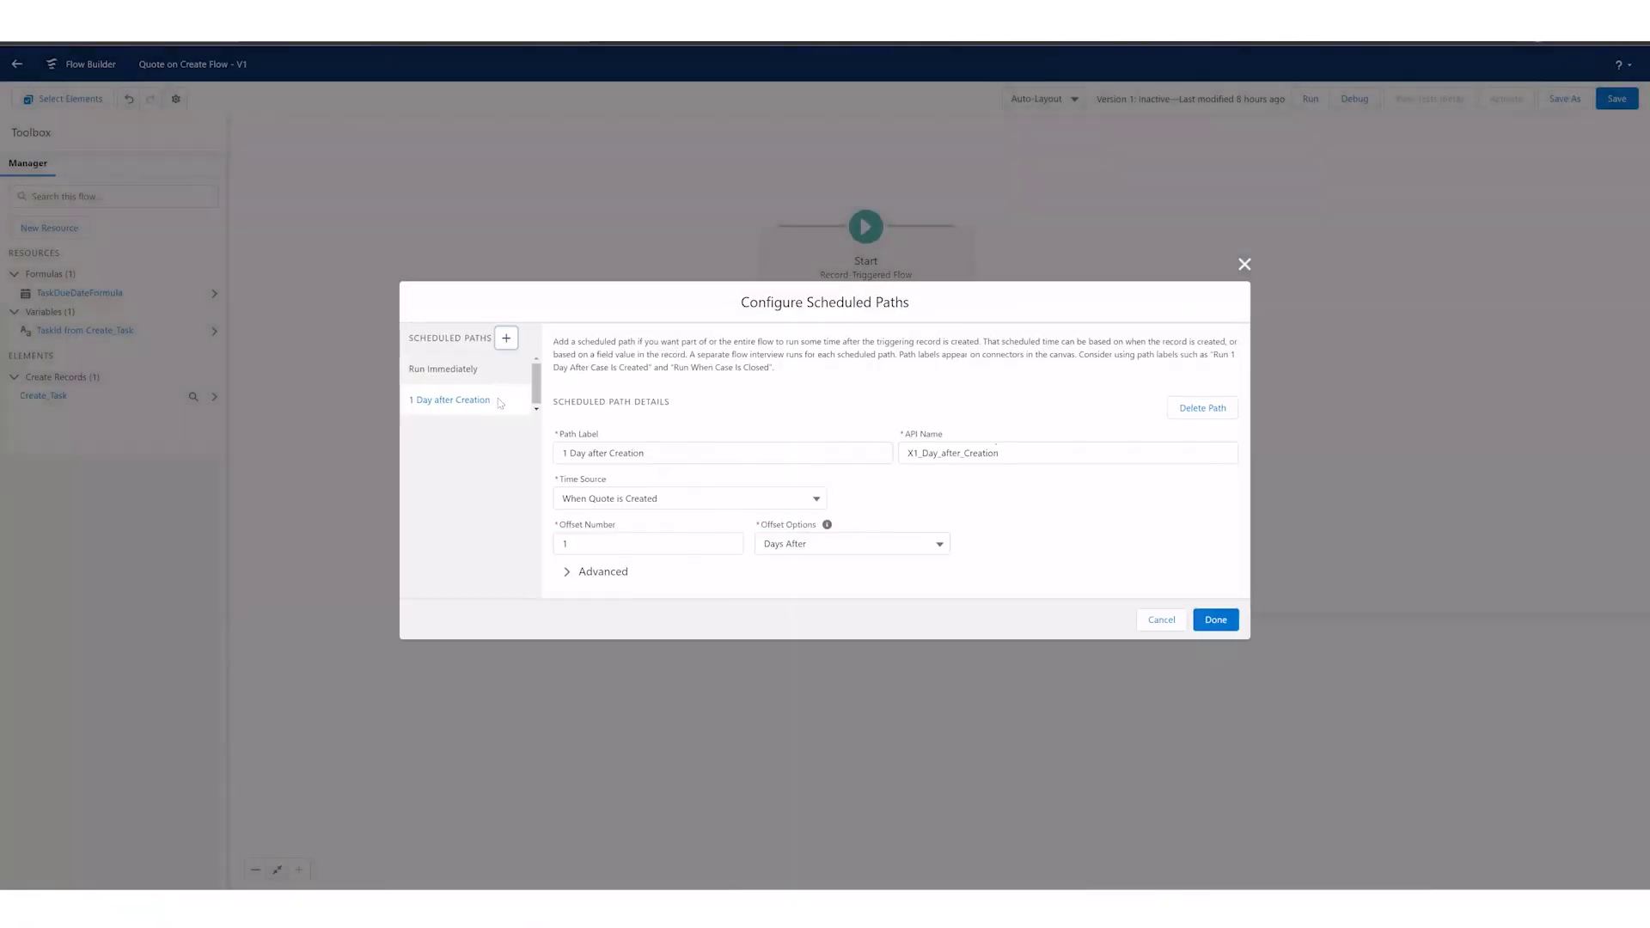
click(1202, 409)
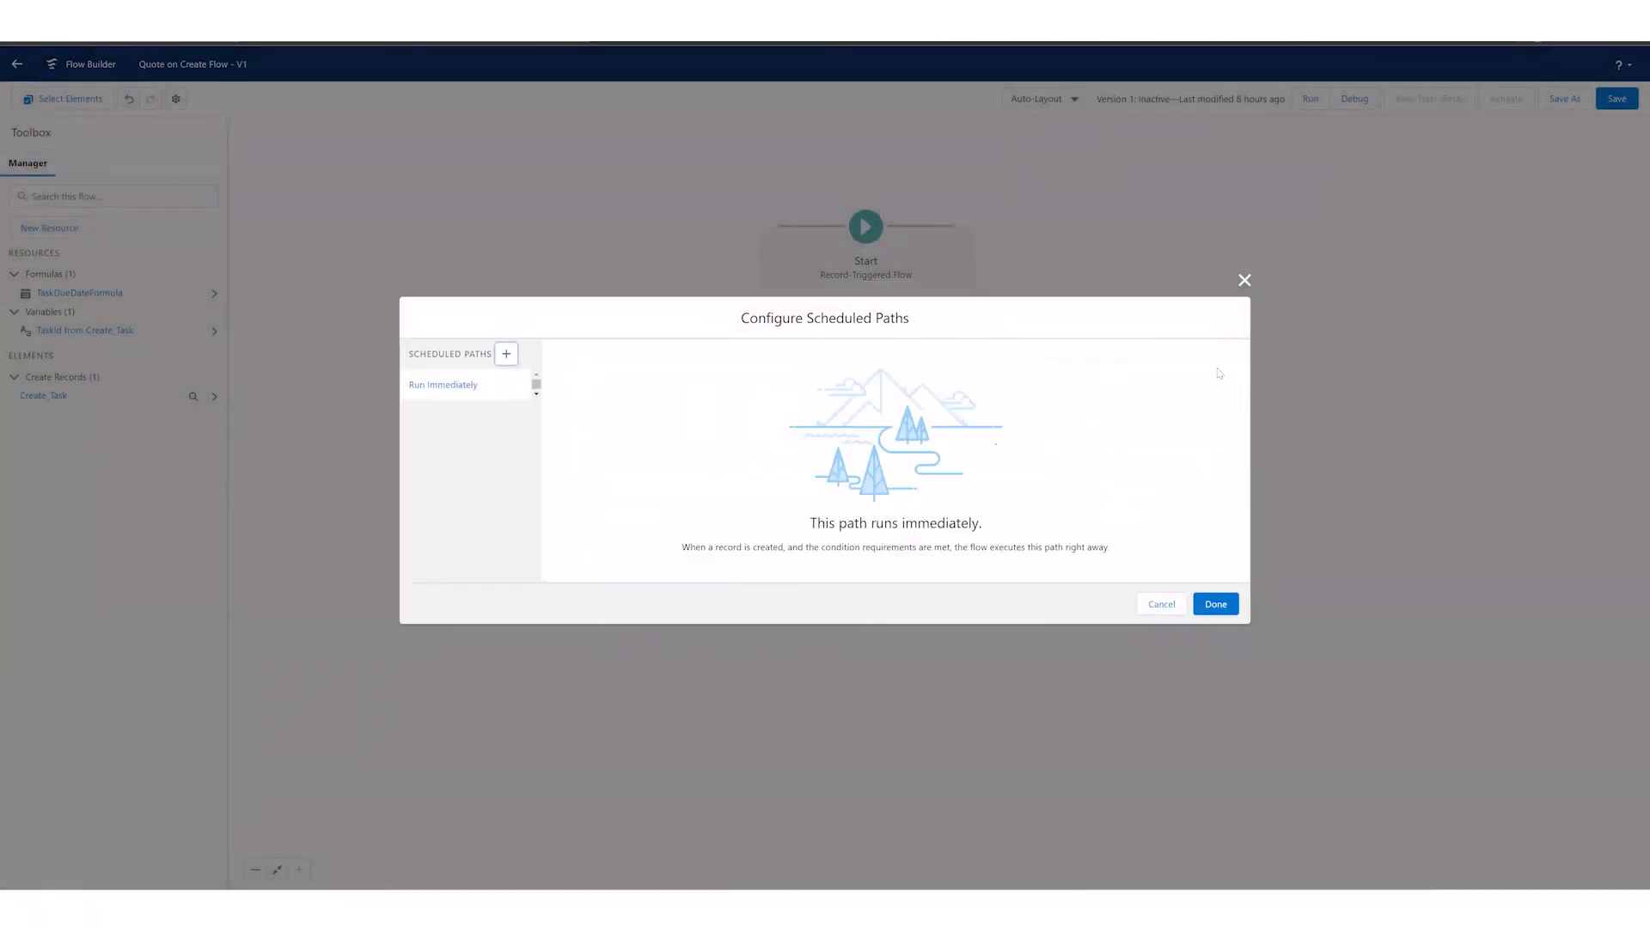
click(1216, 604)
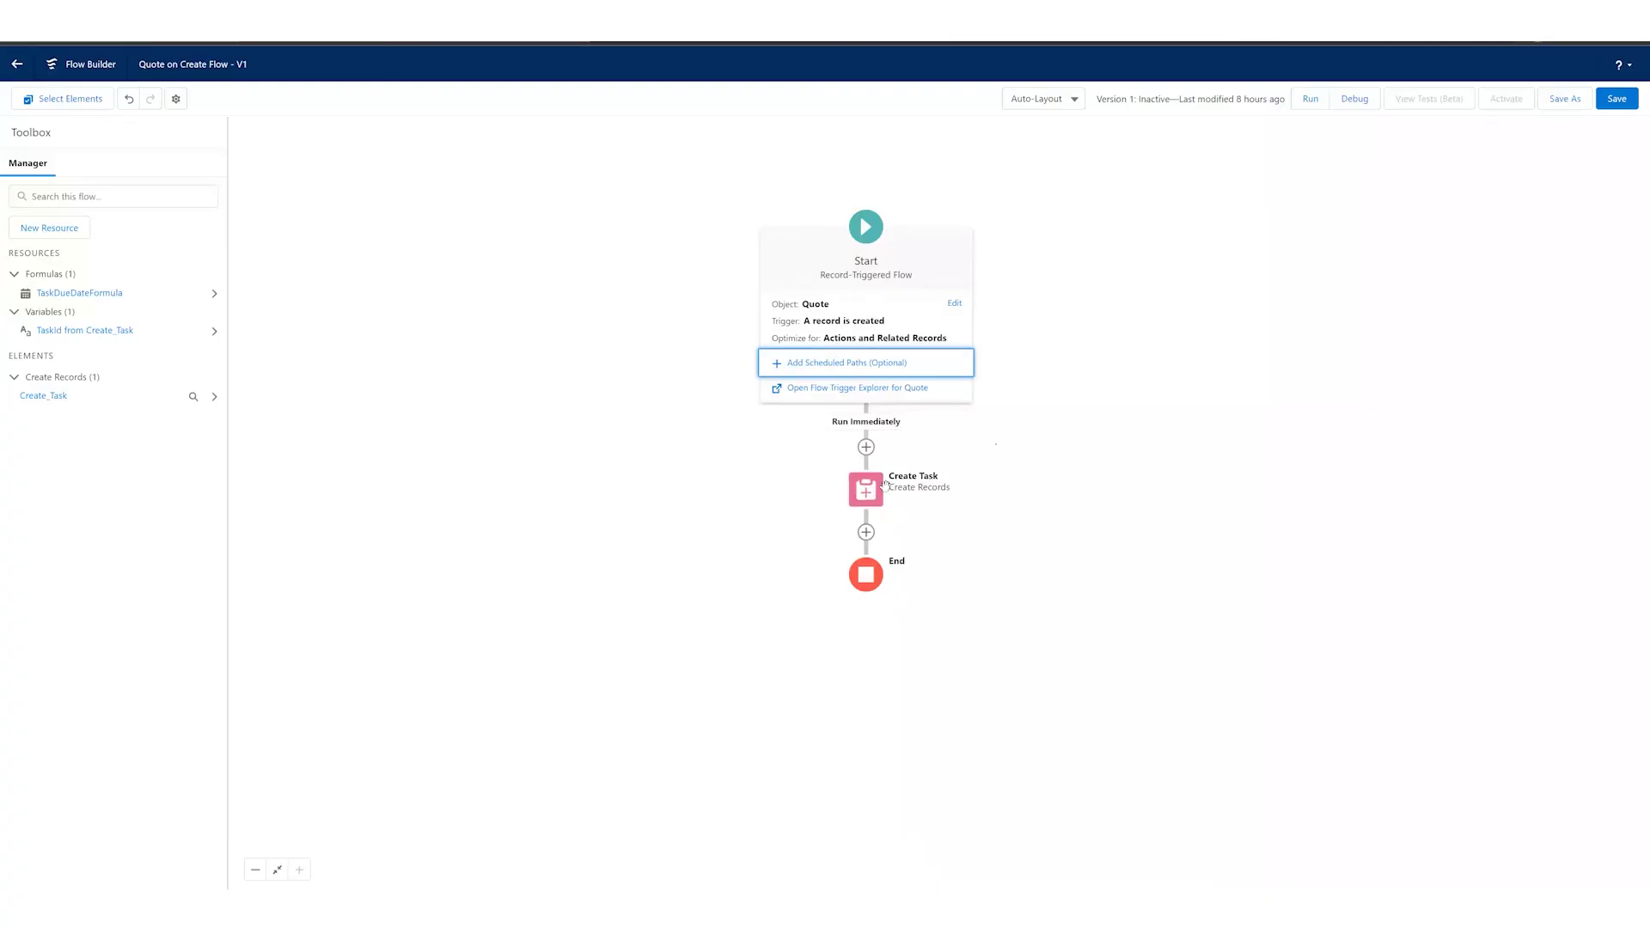
Open the Create Task element, enlarge the page view, review its record creation settings and ActivityDate value, and close it without saving
click(875, 501)
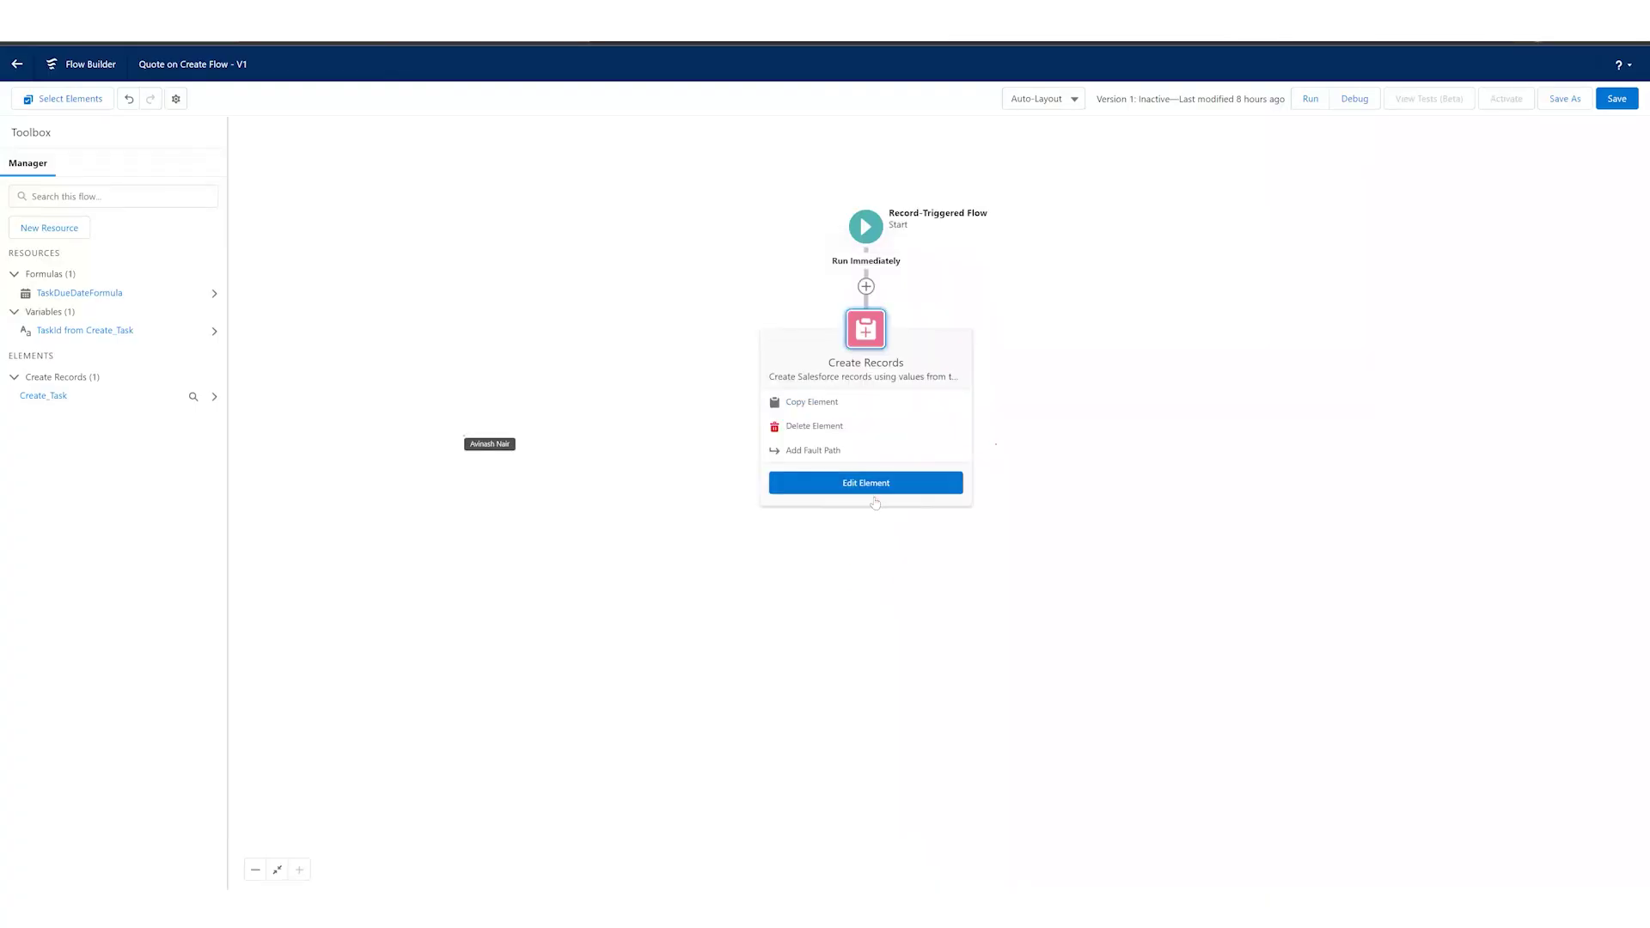
click(873, 483)
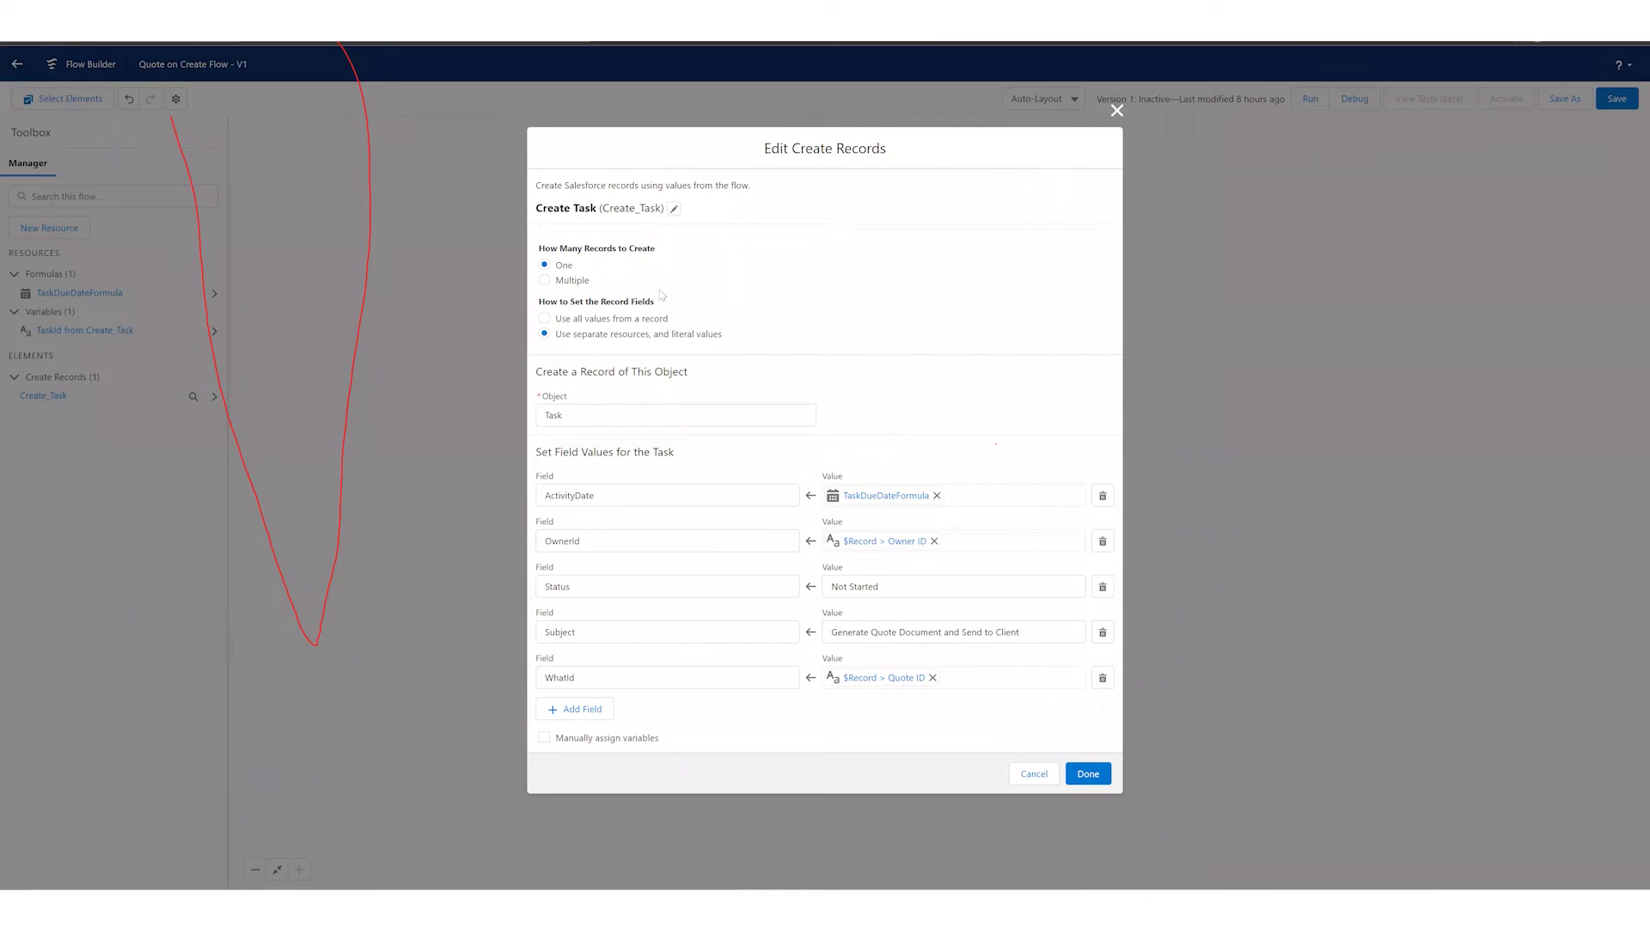
drag(564, 303, 607, 306)
click(566, 295)
key(ctrl+plus)
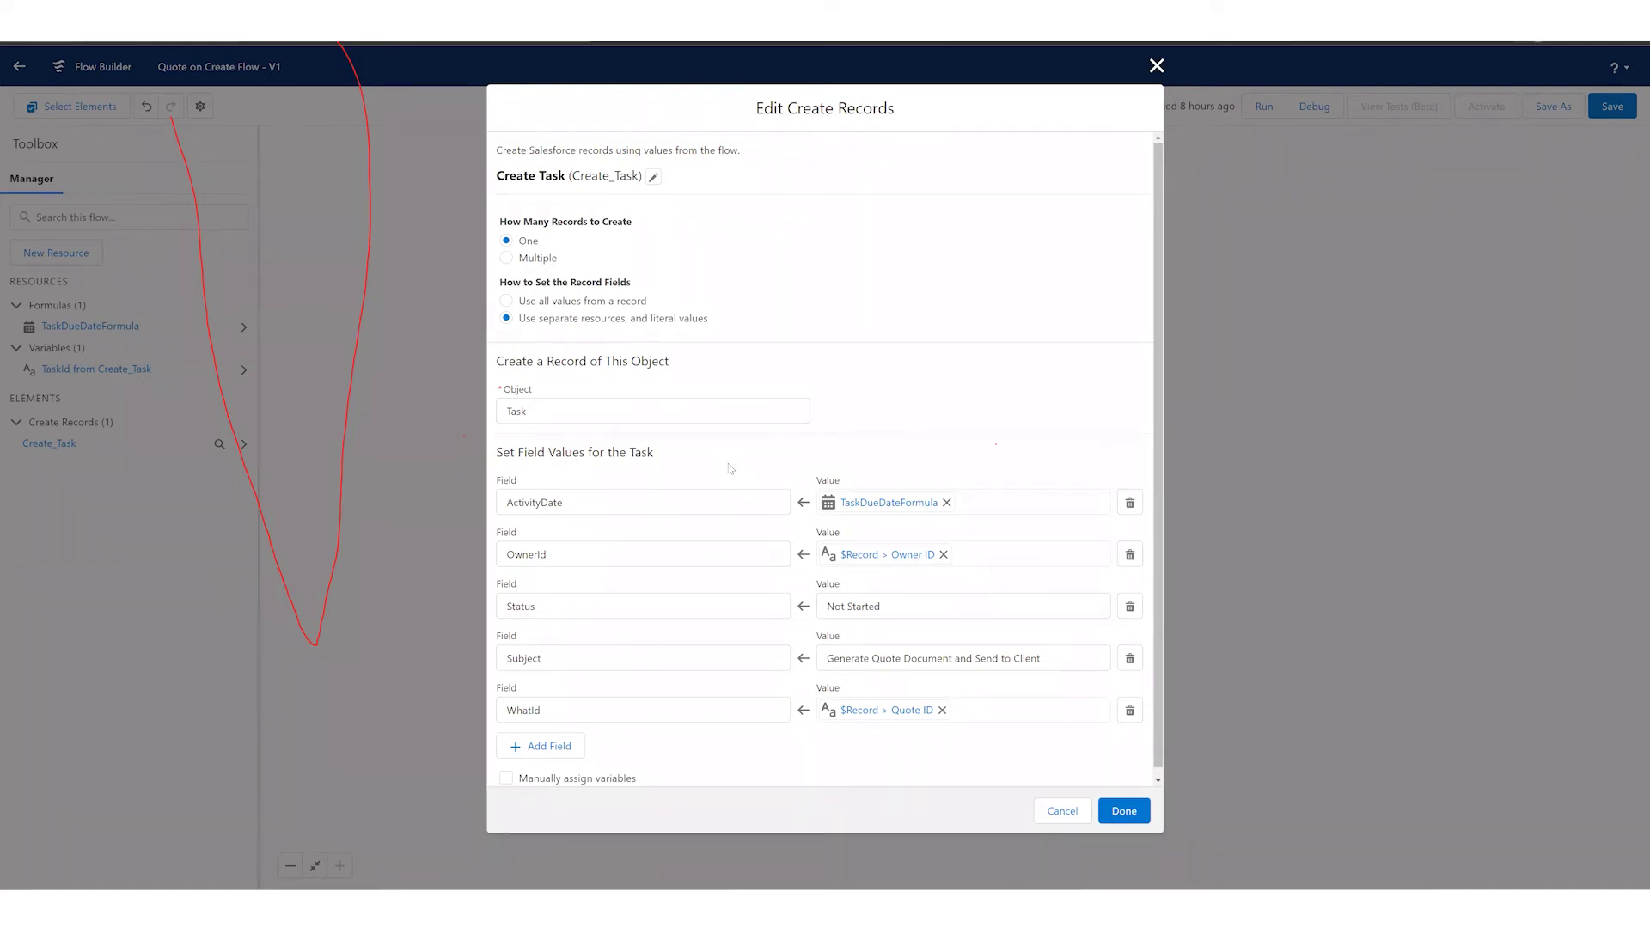
click(1633, 22)
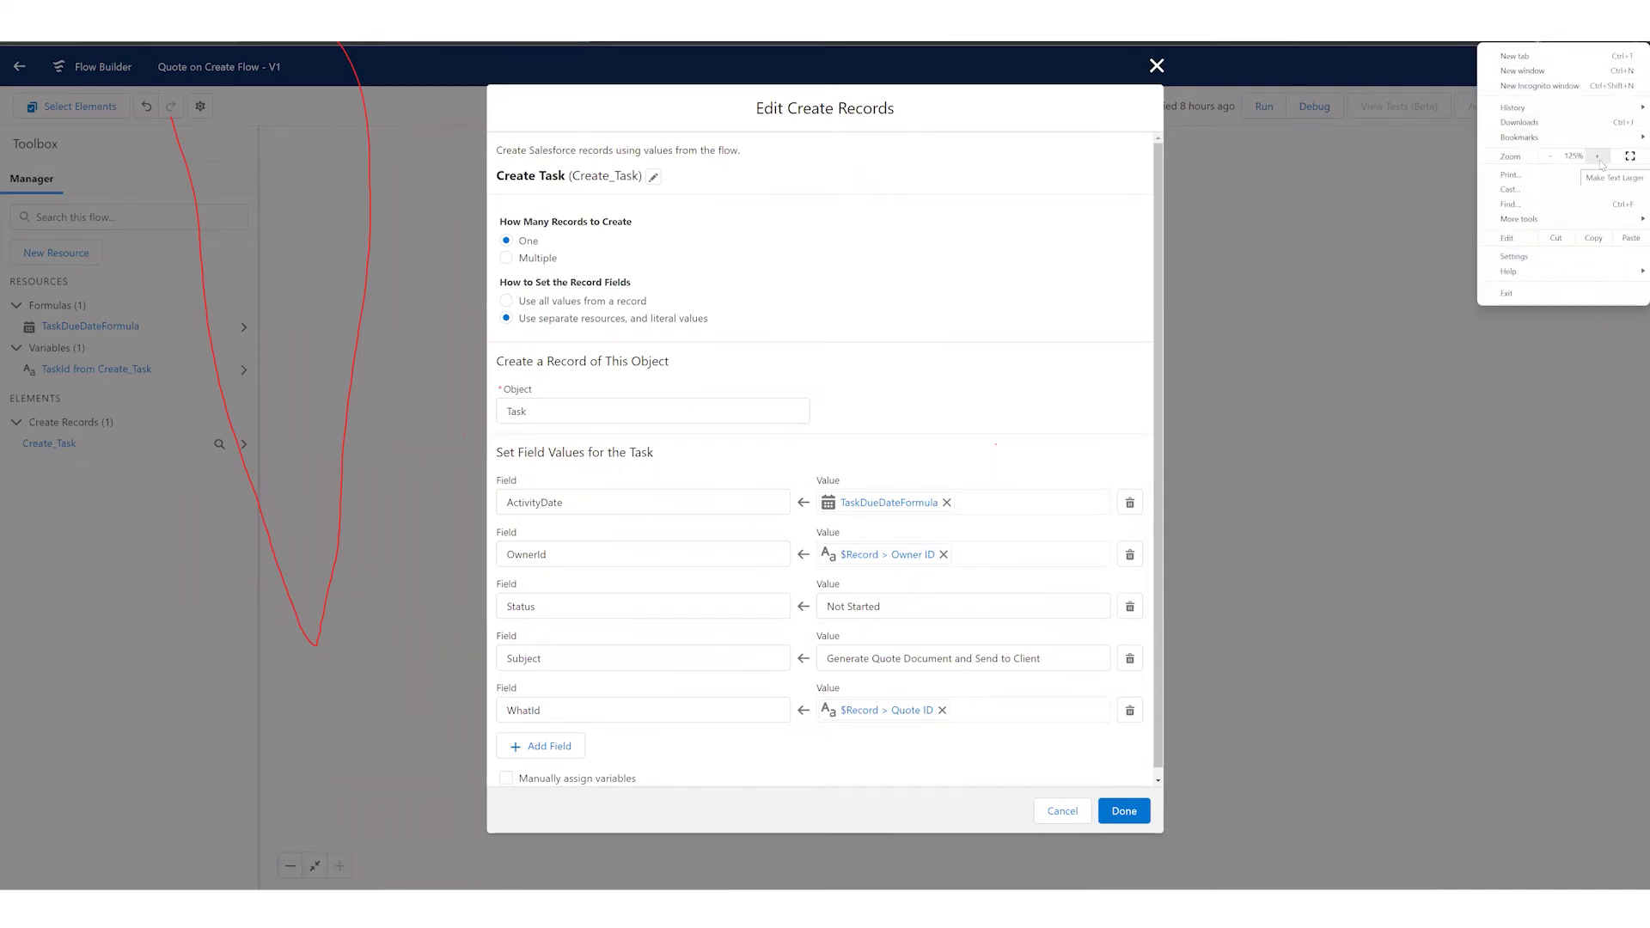
click(1328, 246)
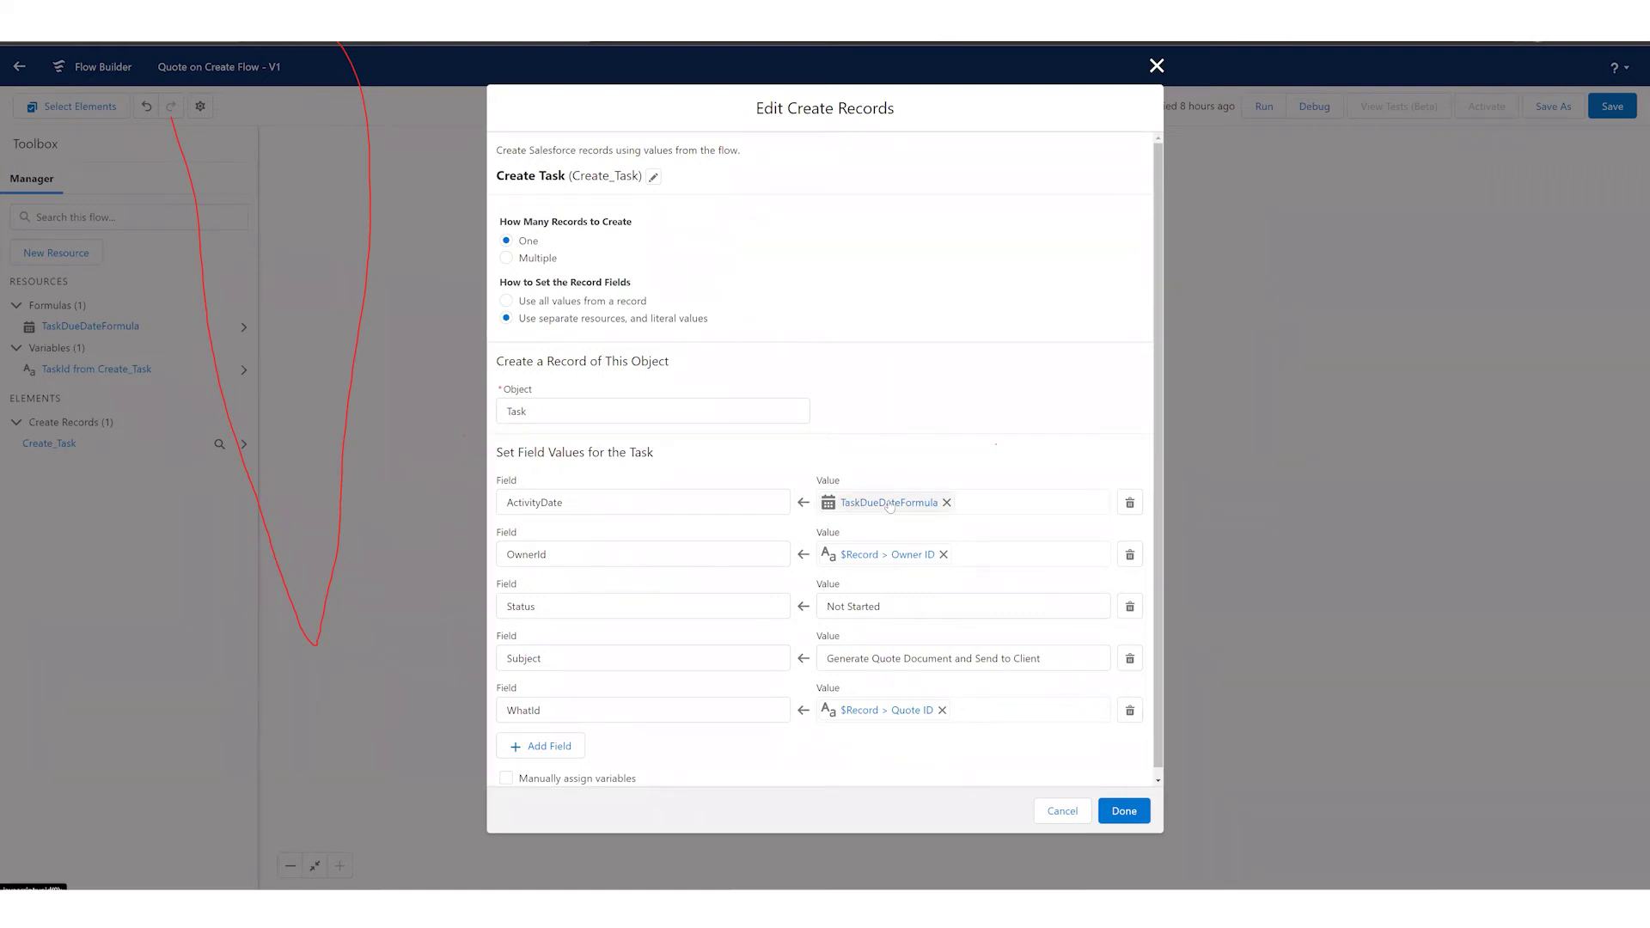
click(1045, 816)
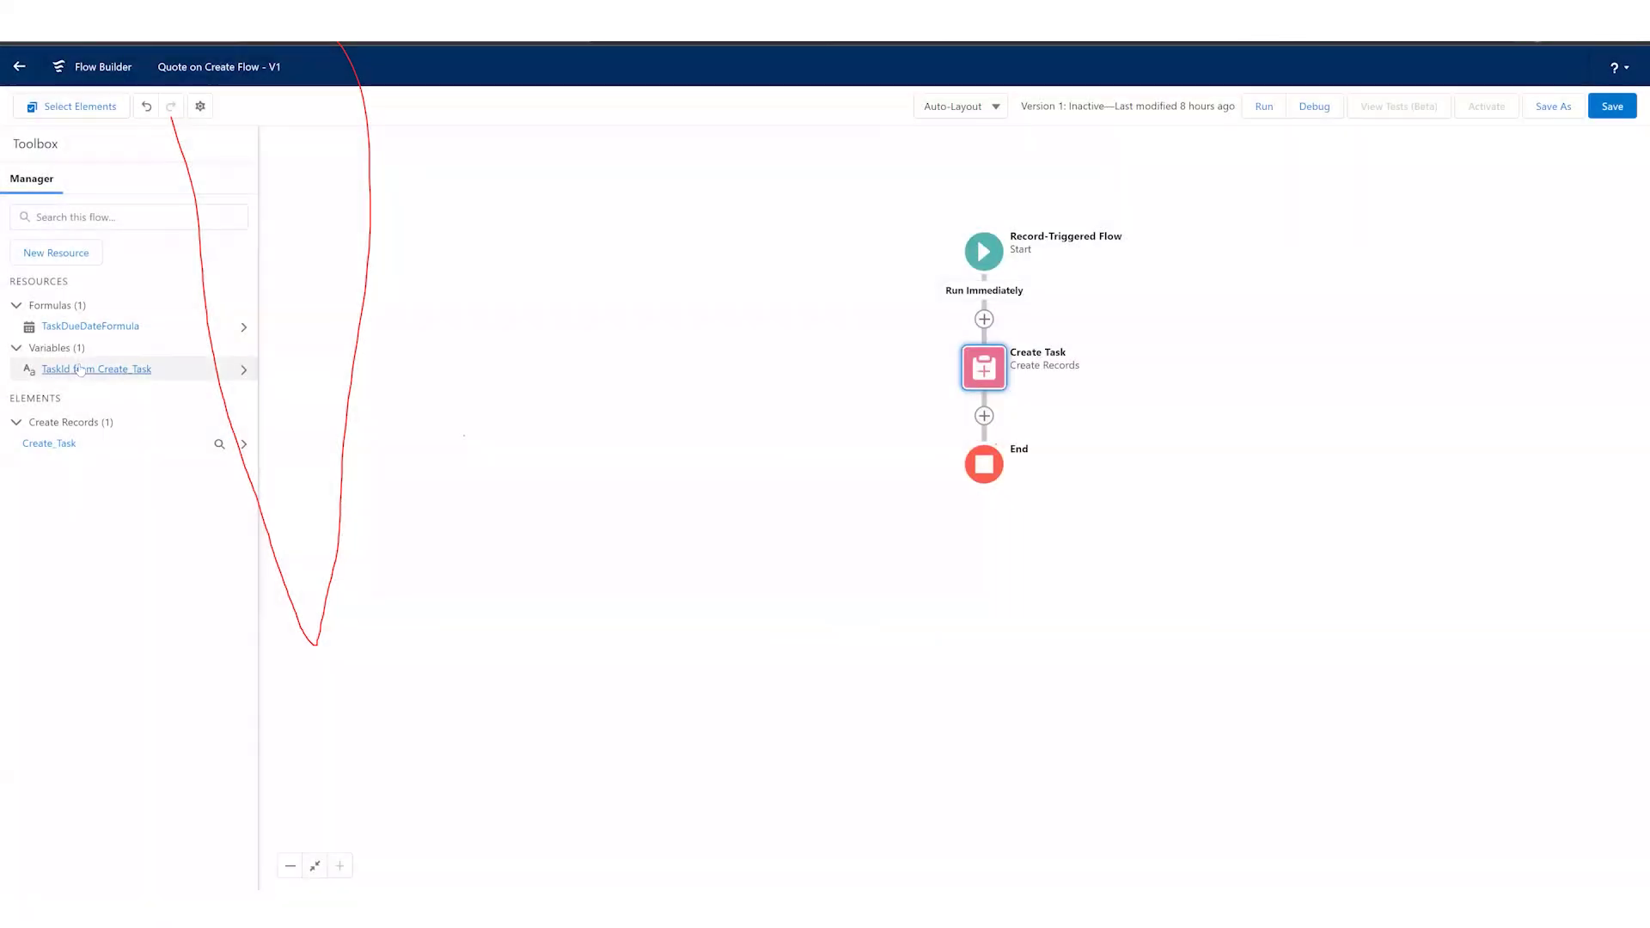
Examine the TaskDueDateFormula formula and the $Flow resources available for it, and close it without saving
click(218, 328)
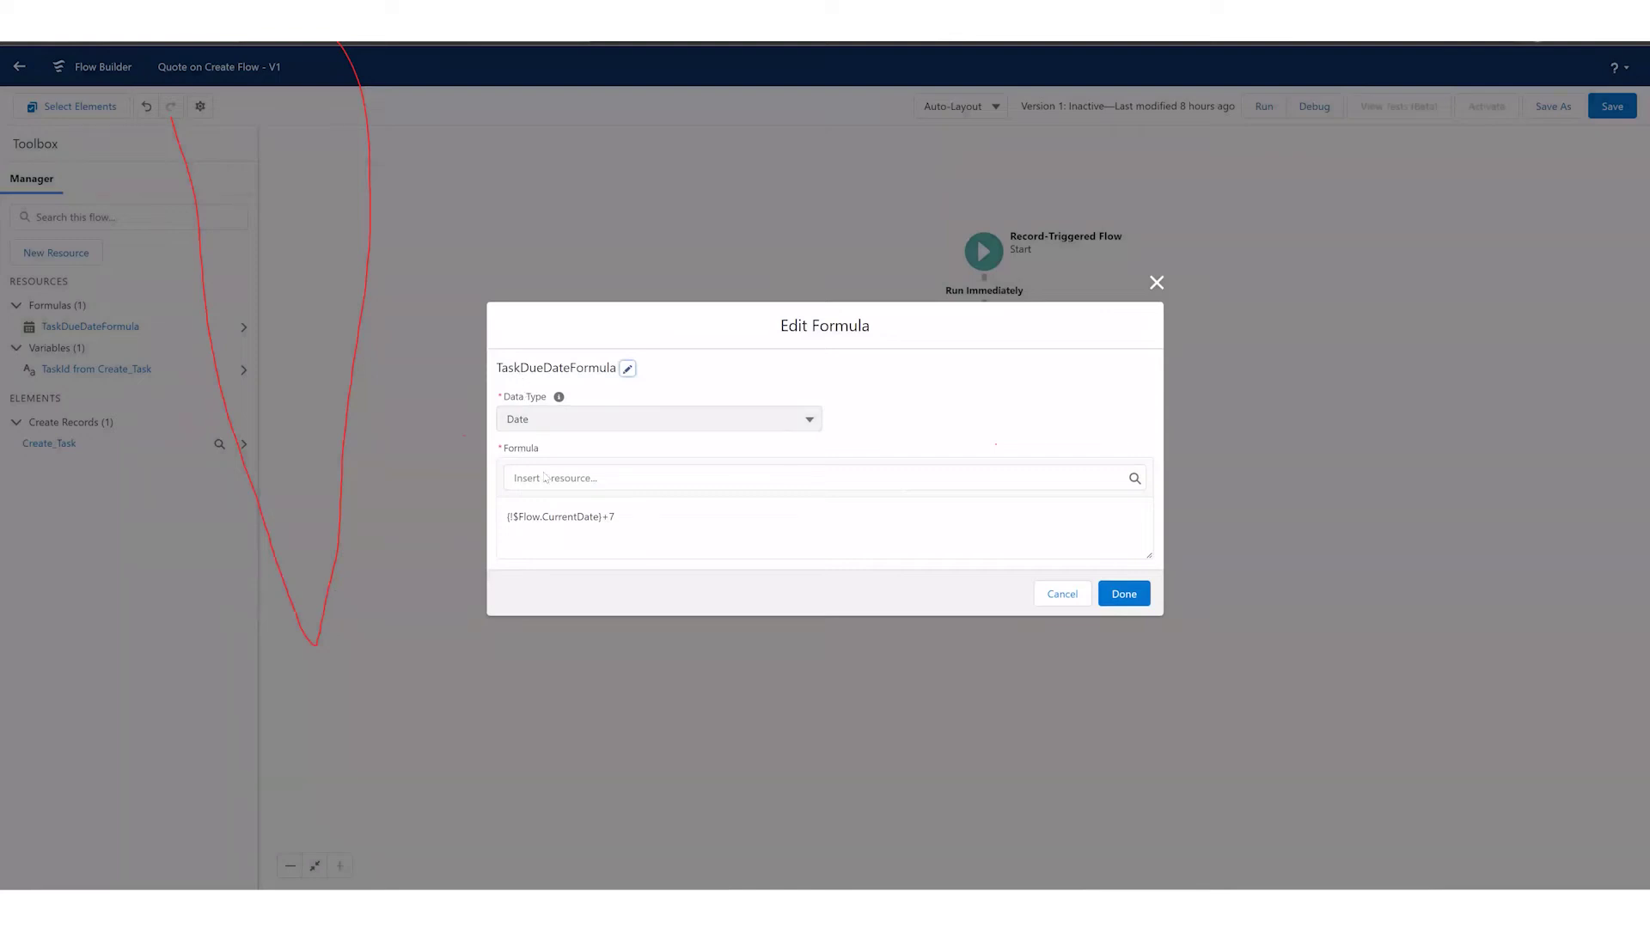
click(547, 477)
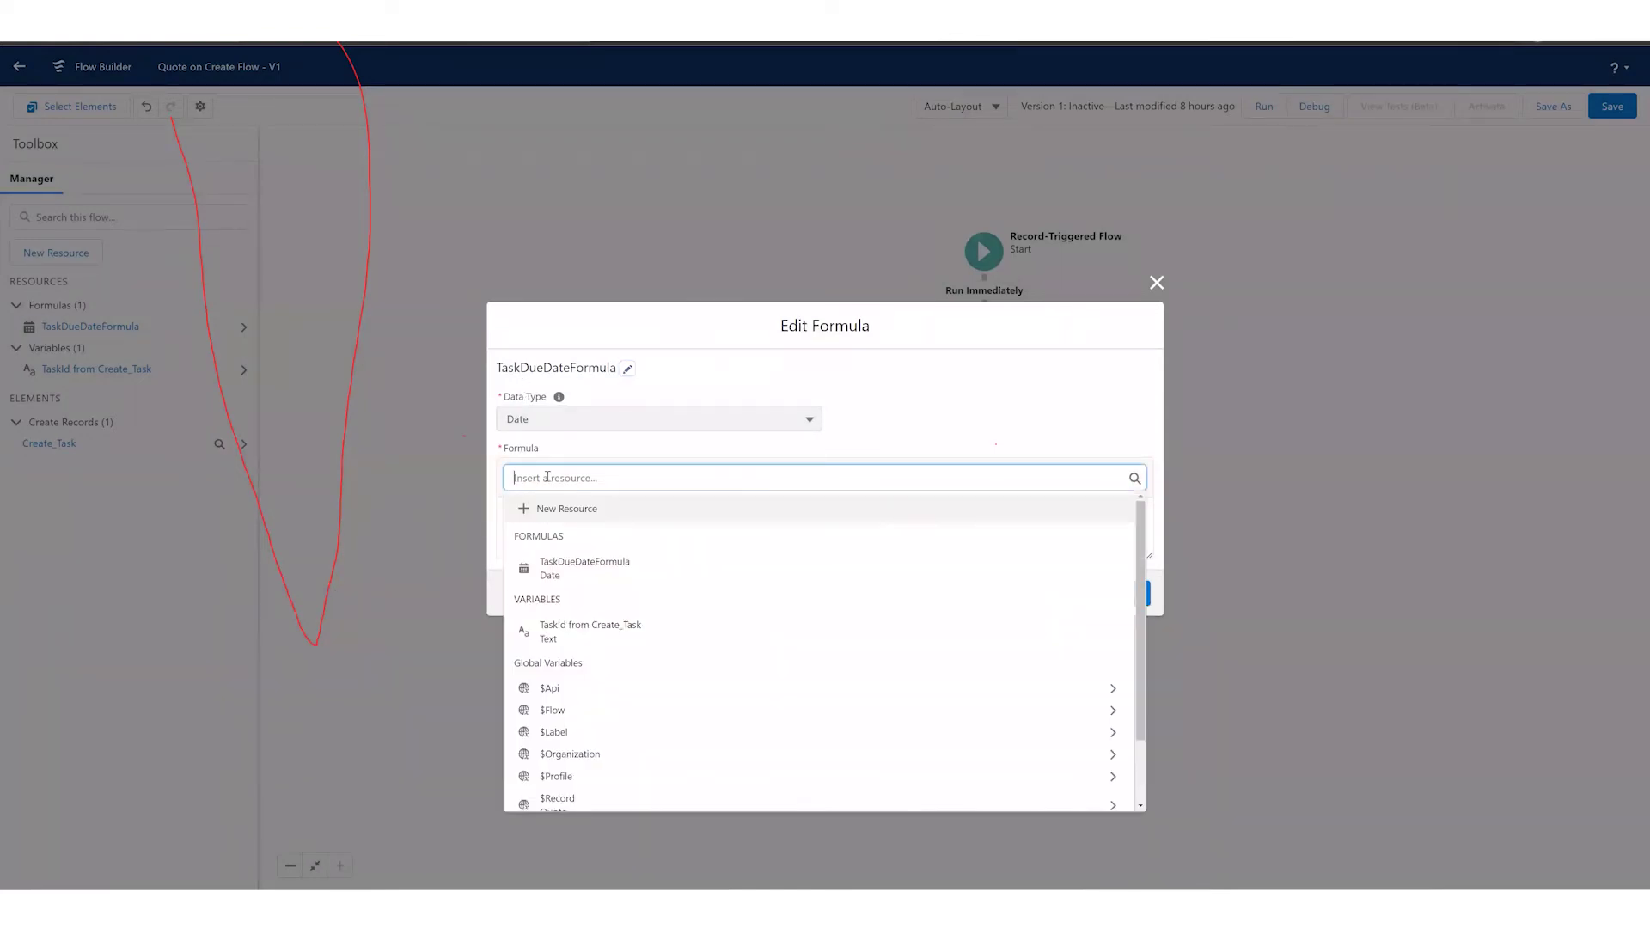
scroll(591, 666, down, 2)
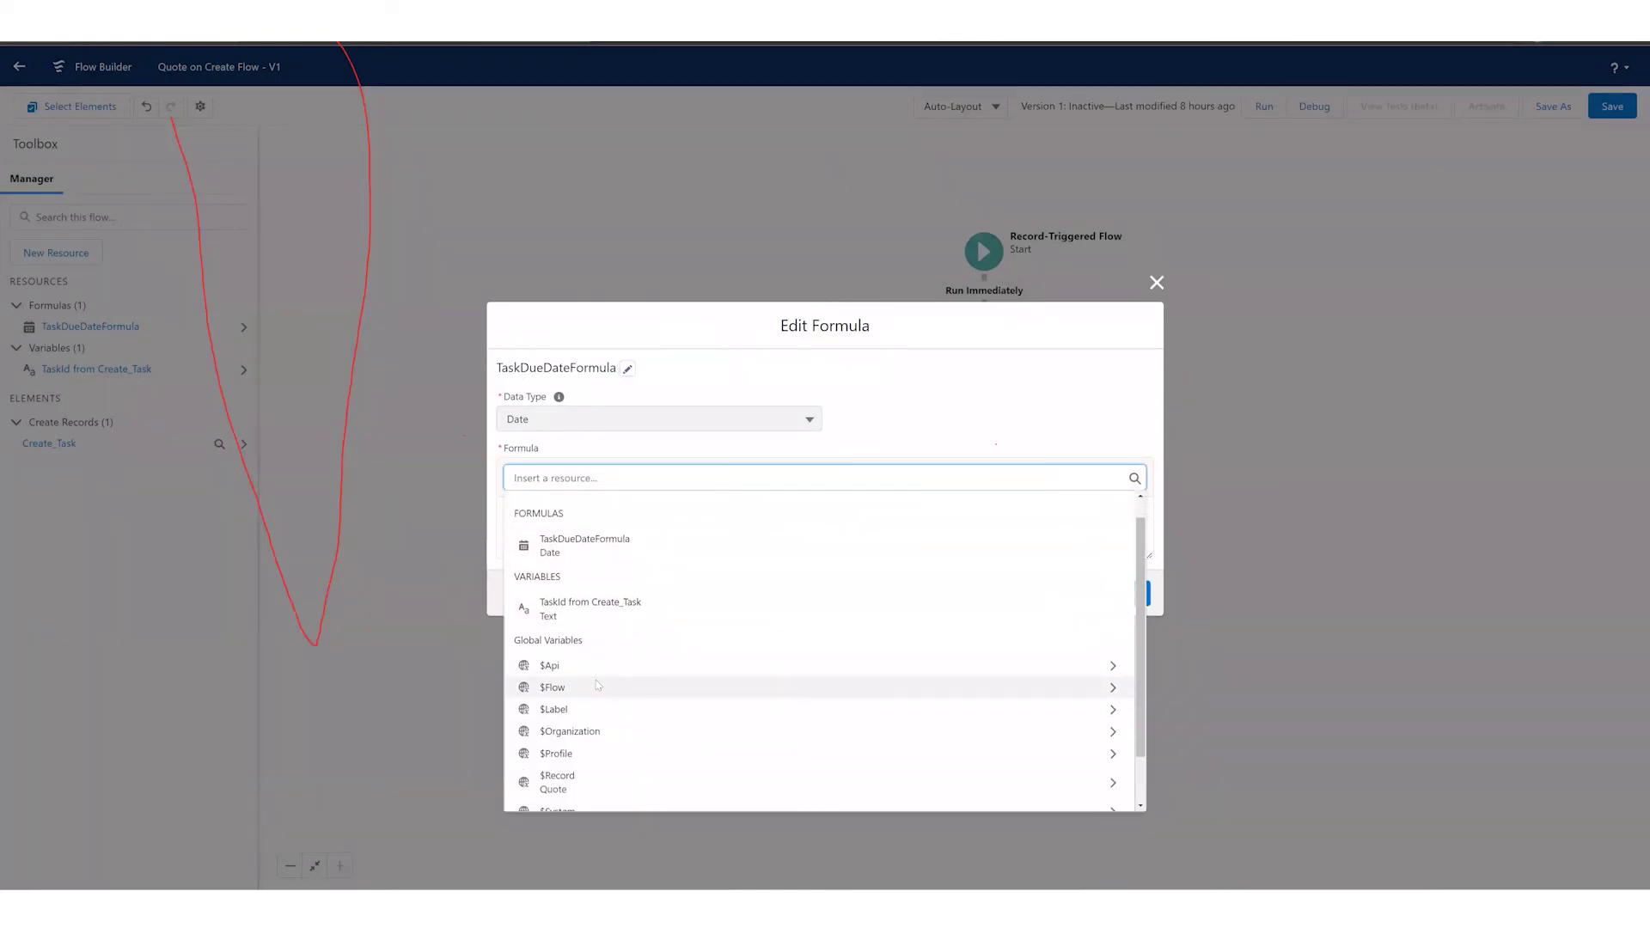
click(574, 631)
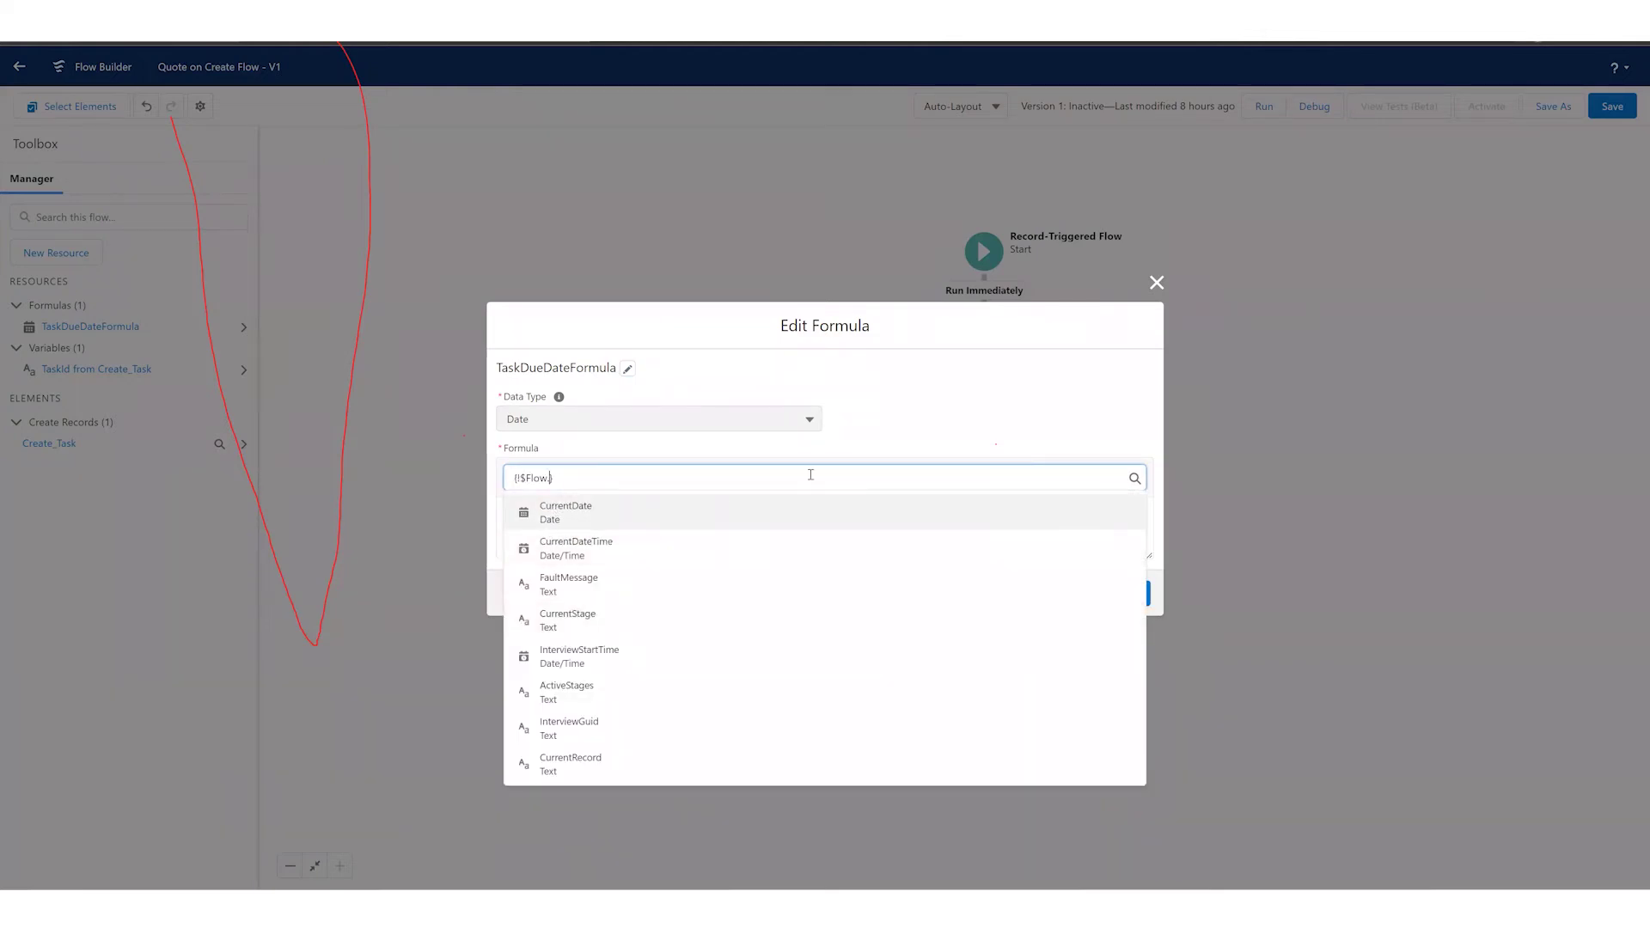
click(602, 514)
text(+7)
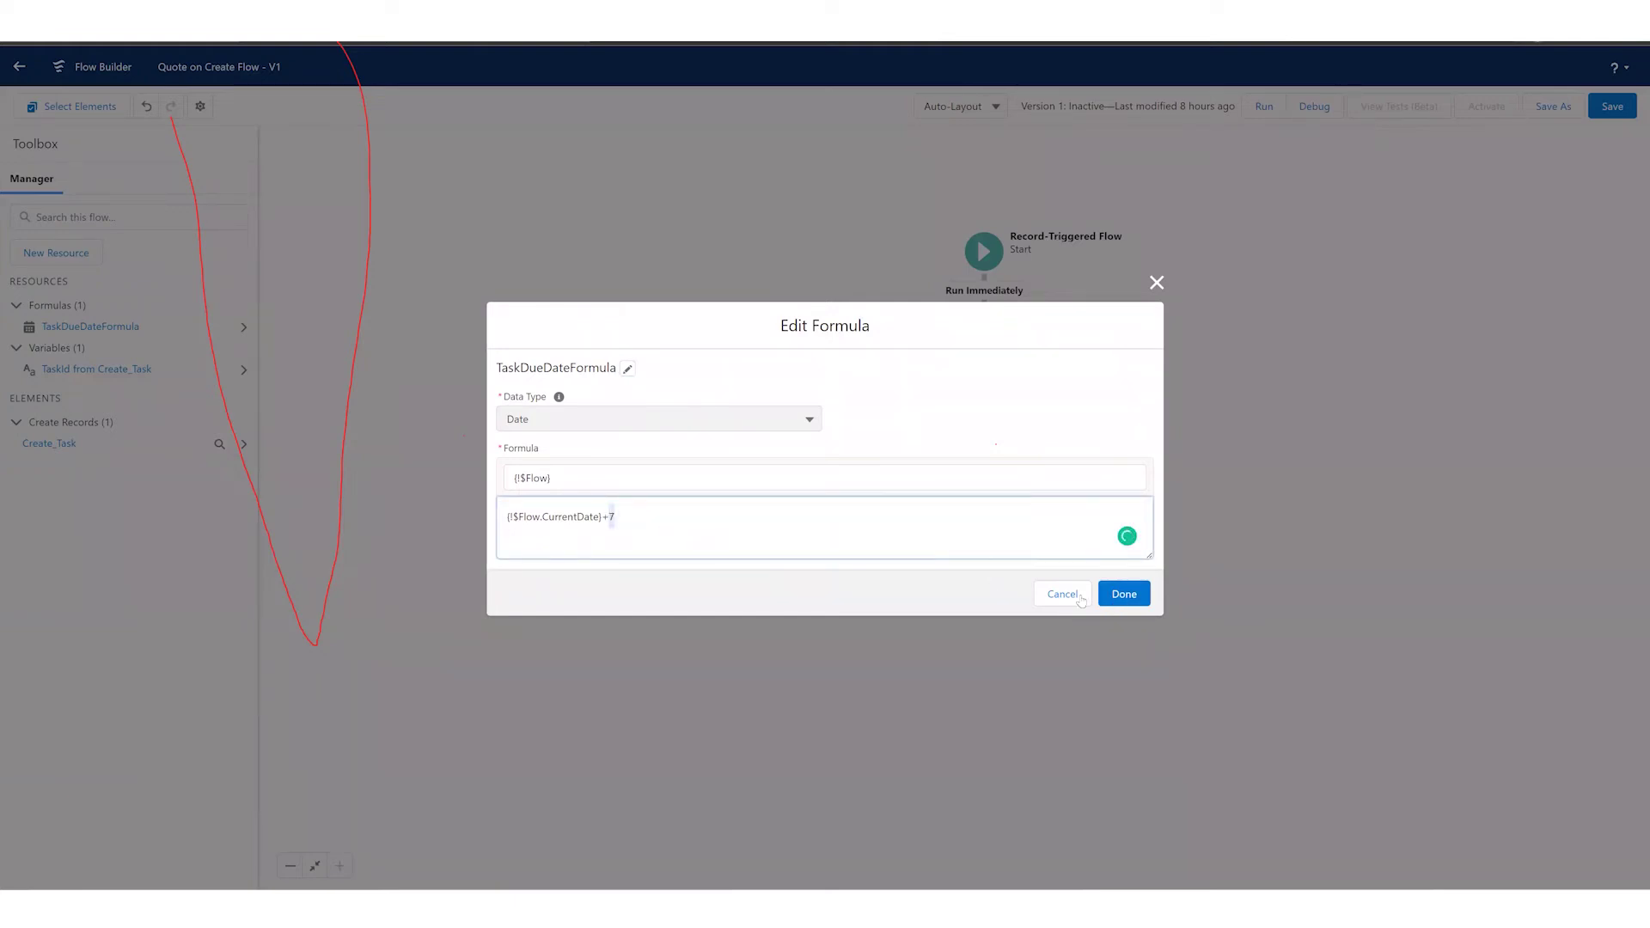
click(1059, 594)
Reopen the Create Task element, review its Subject and WhatId field assignments, and confirm the element
click(993, 392)
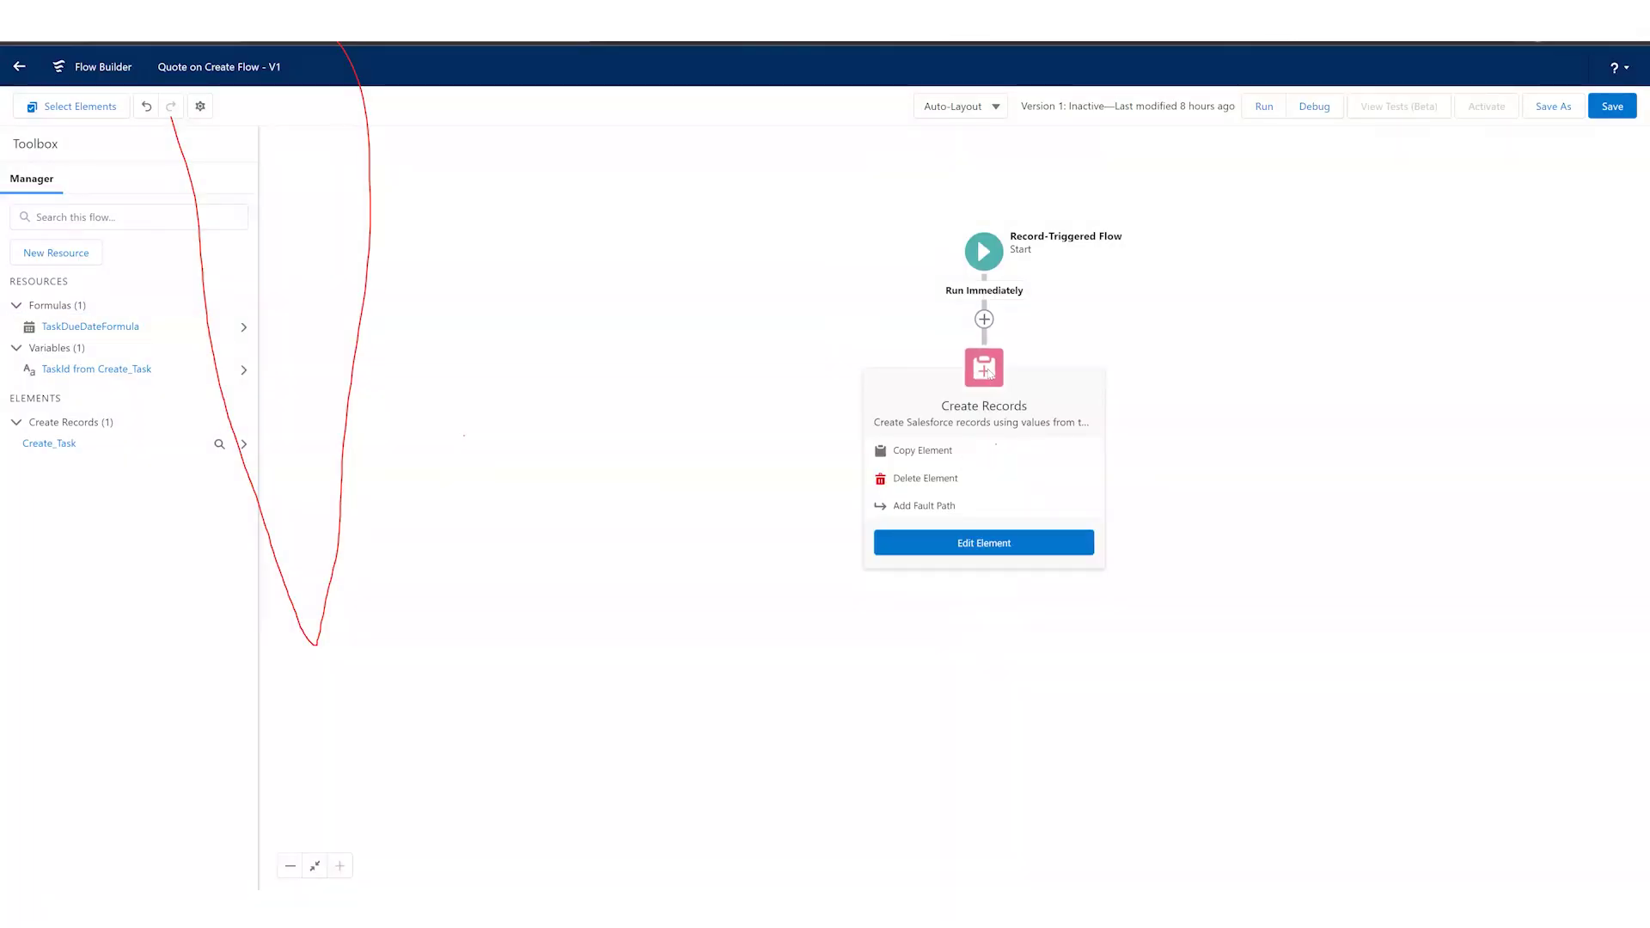
click(884, 556)
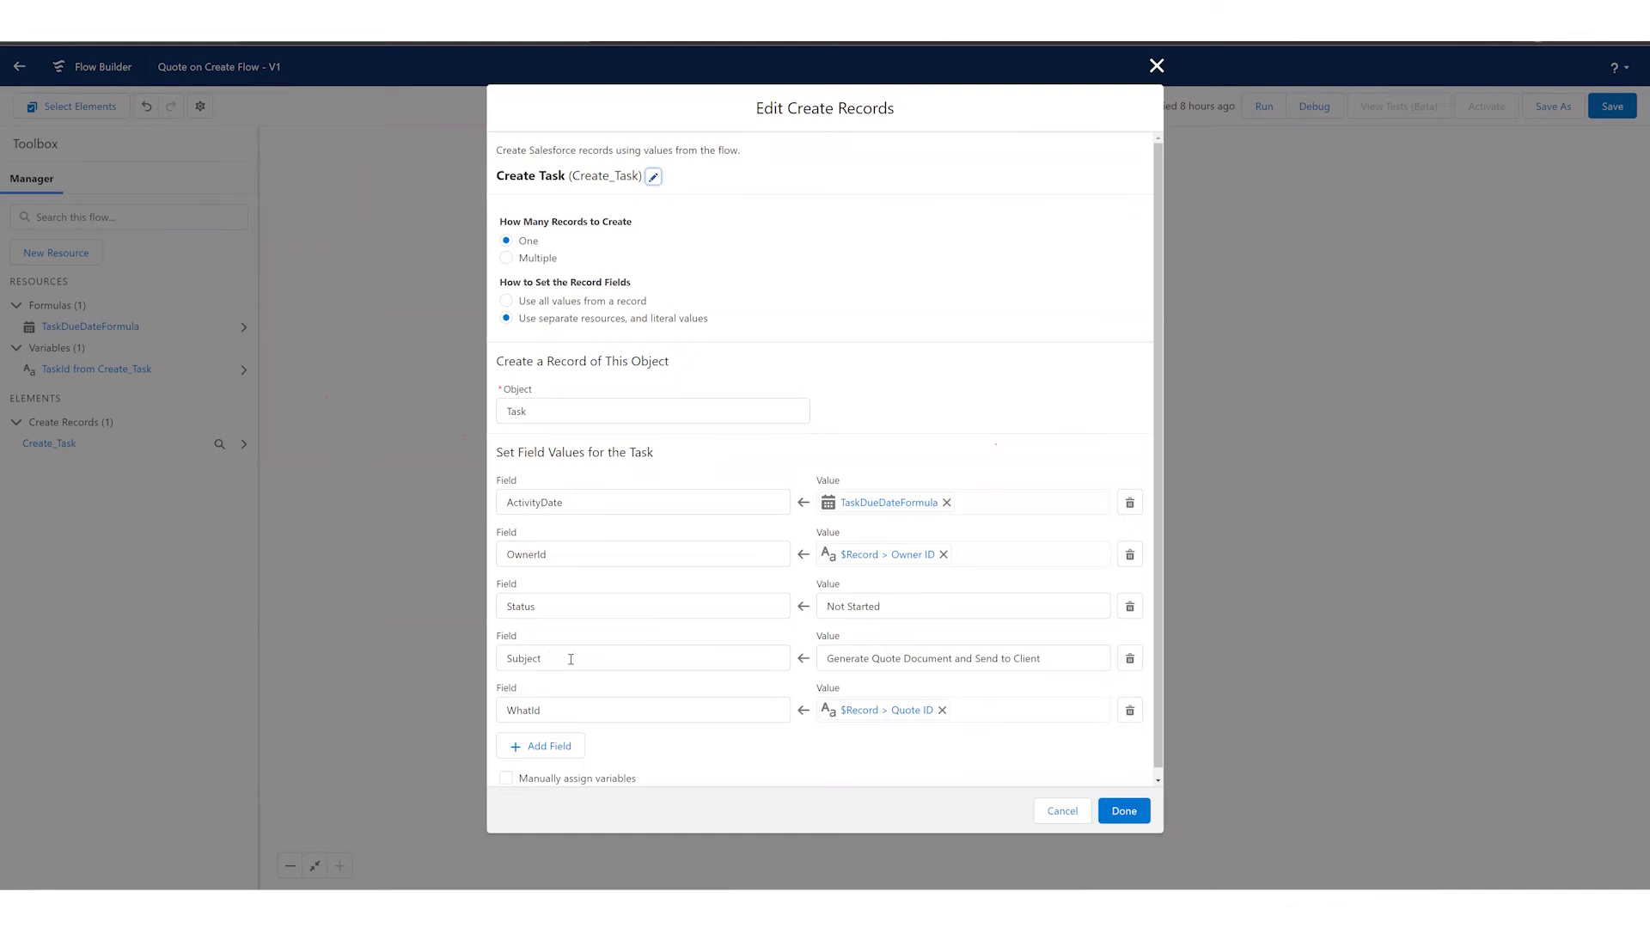
drag(893, 664, 942, 659)
click(942, 659)
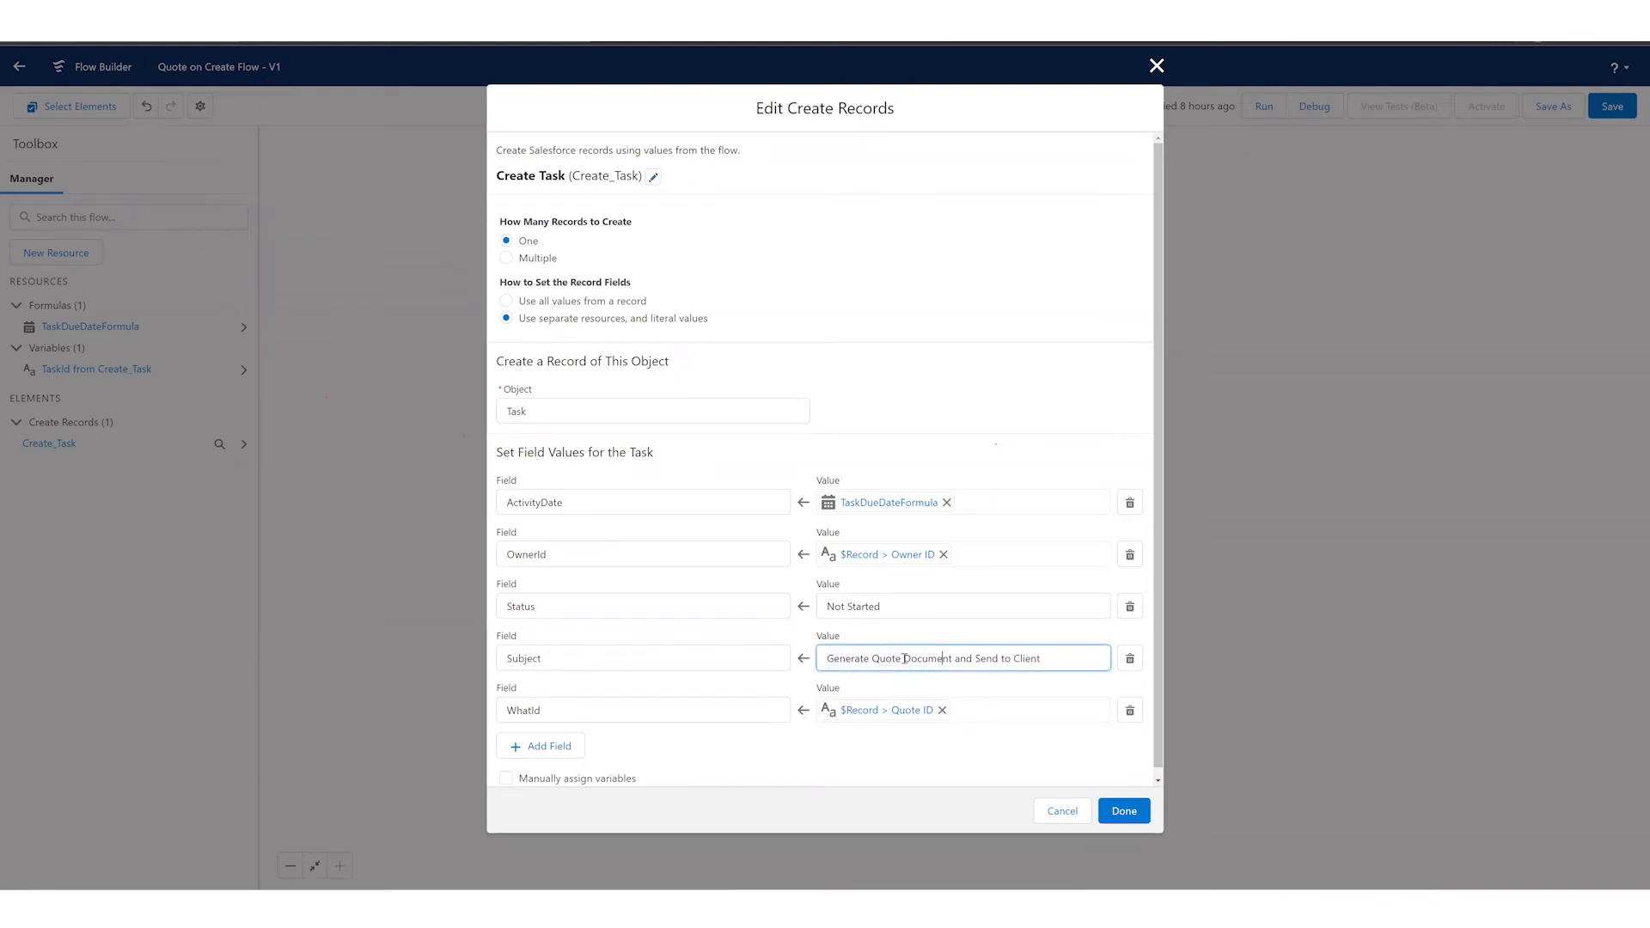
drag(508, 710, 549, 697)
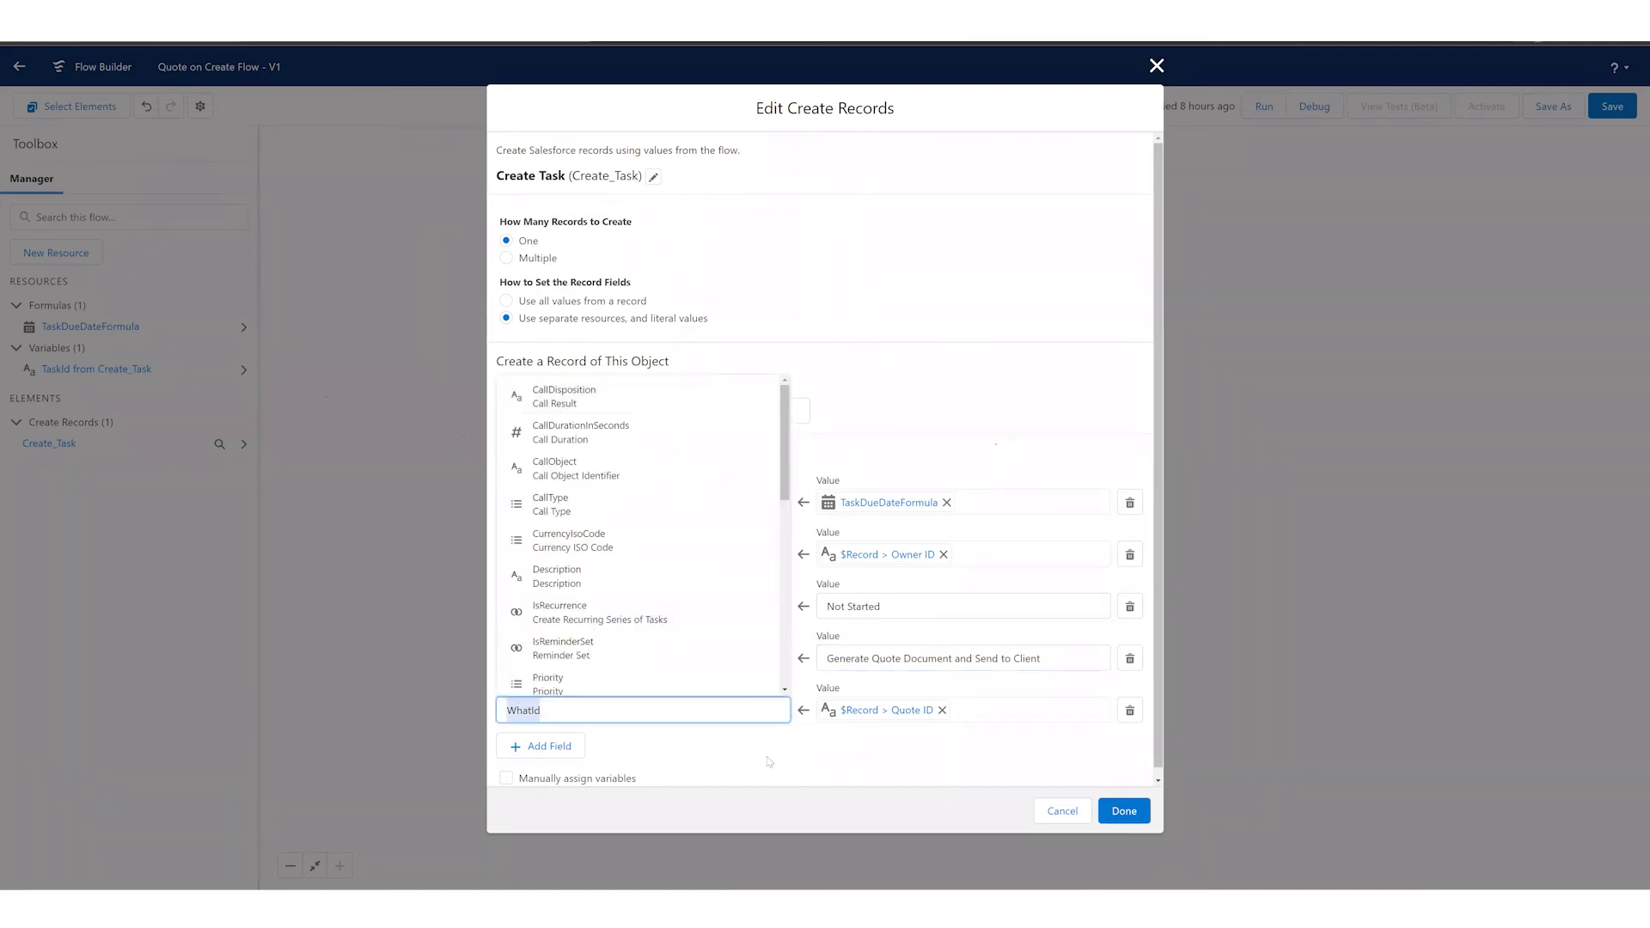
click(770, 762)
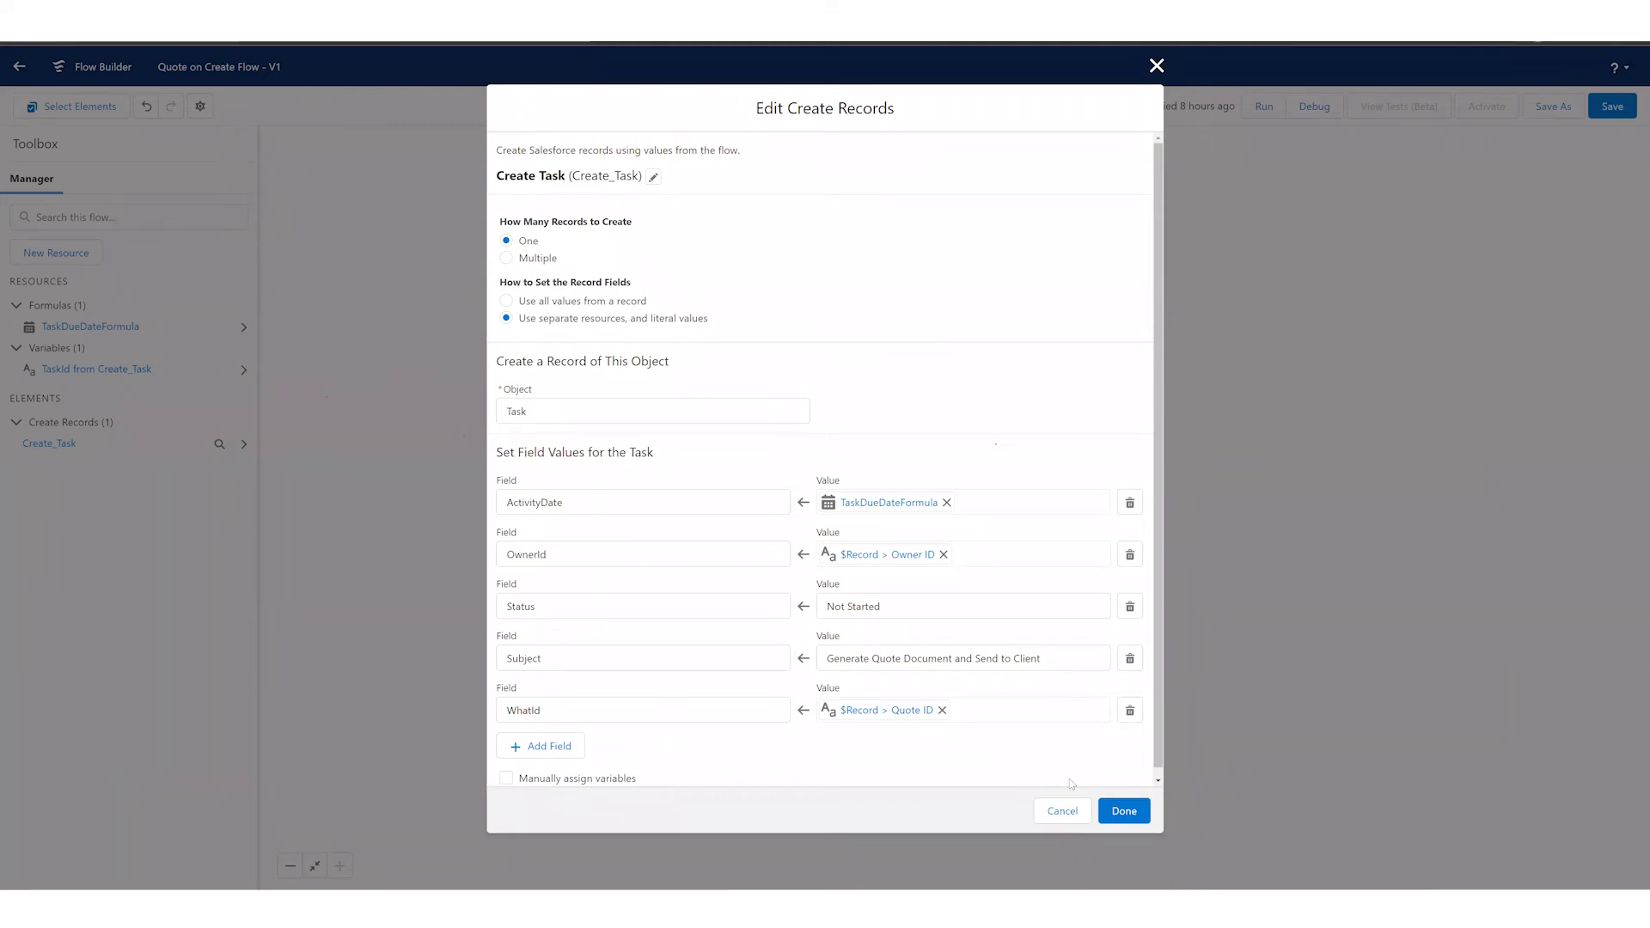
click(1120, 811)
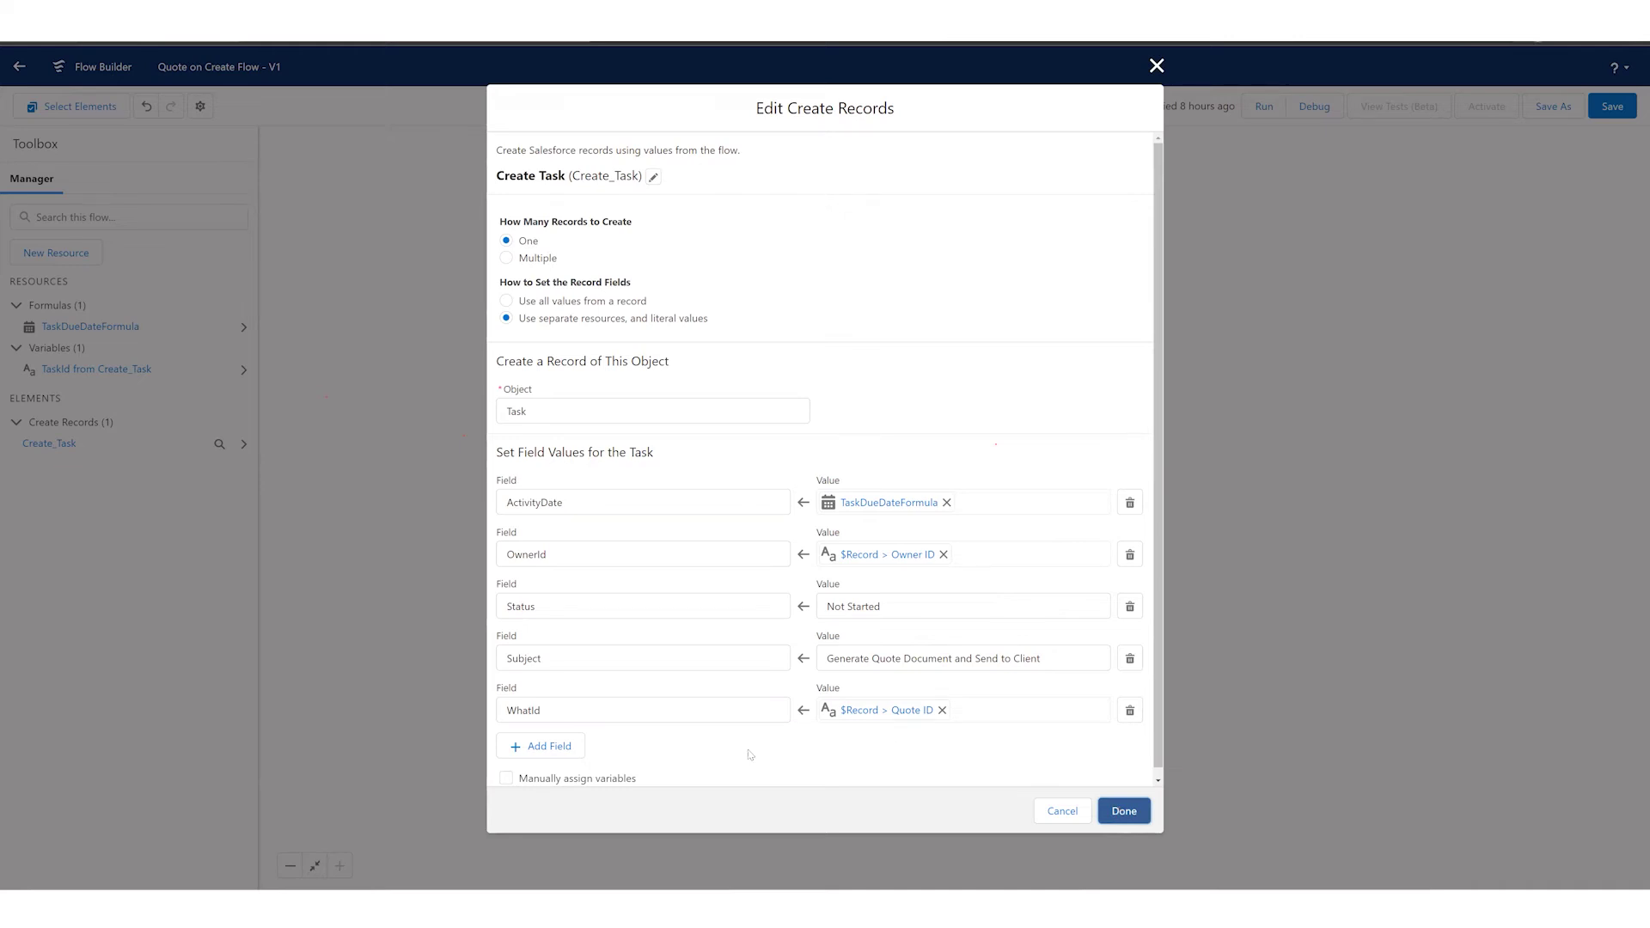
click(1131, 809)
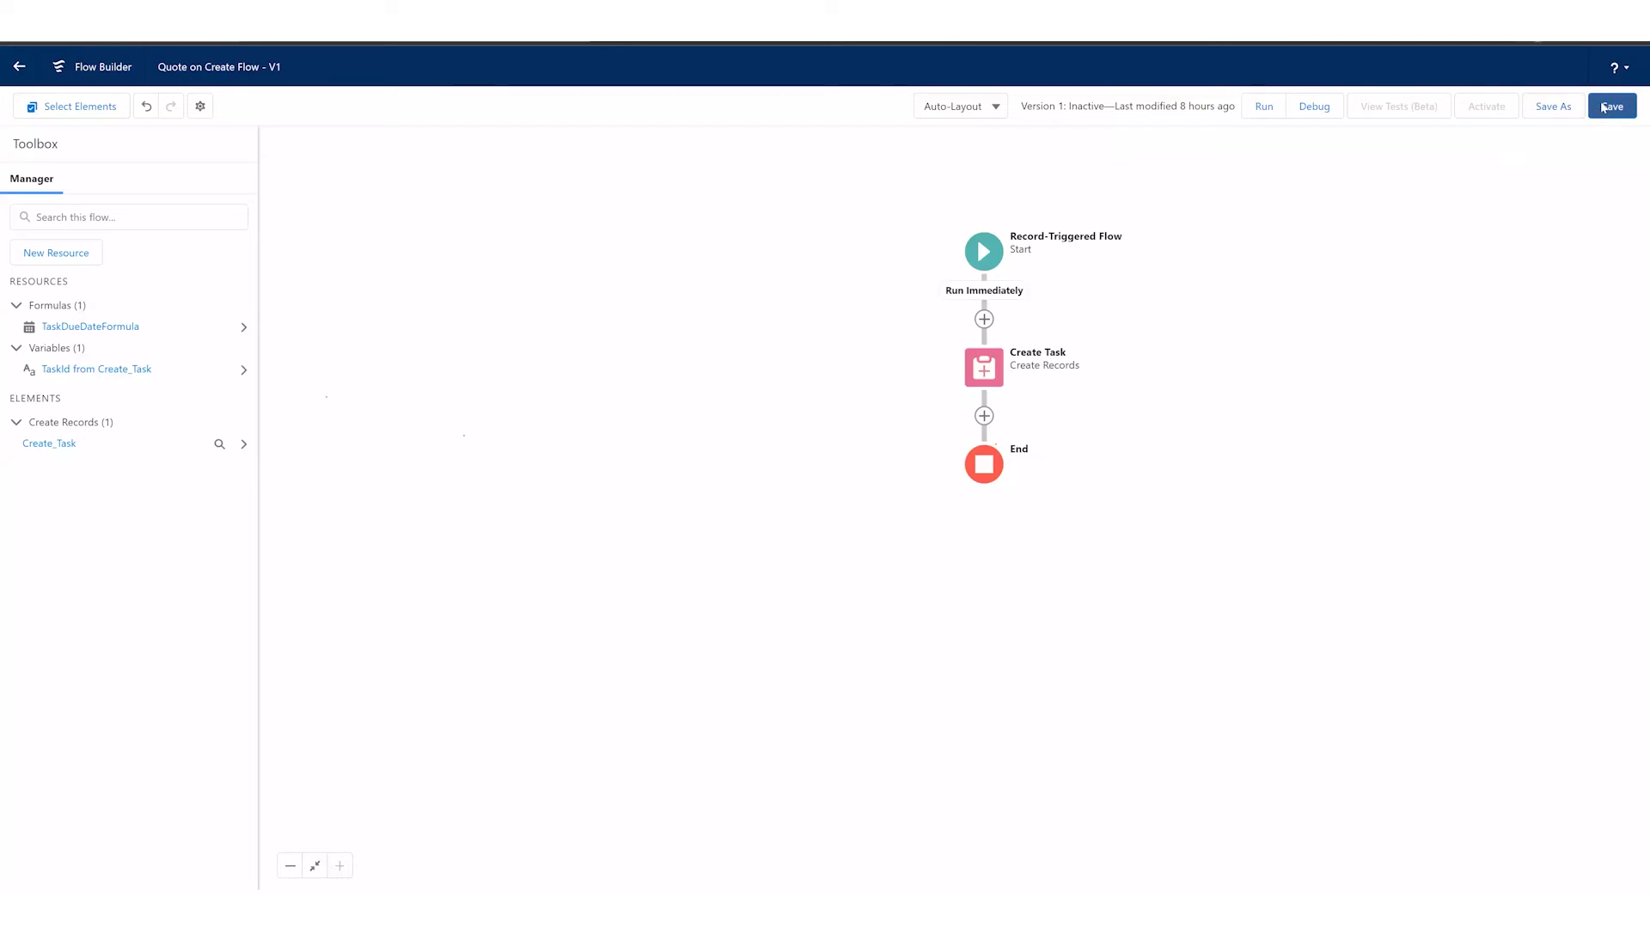
Save the Quote on Create Flow and open its debug run setup
click(1612, 105)
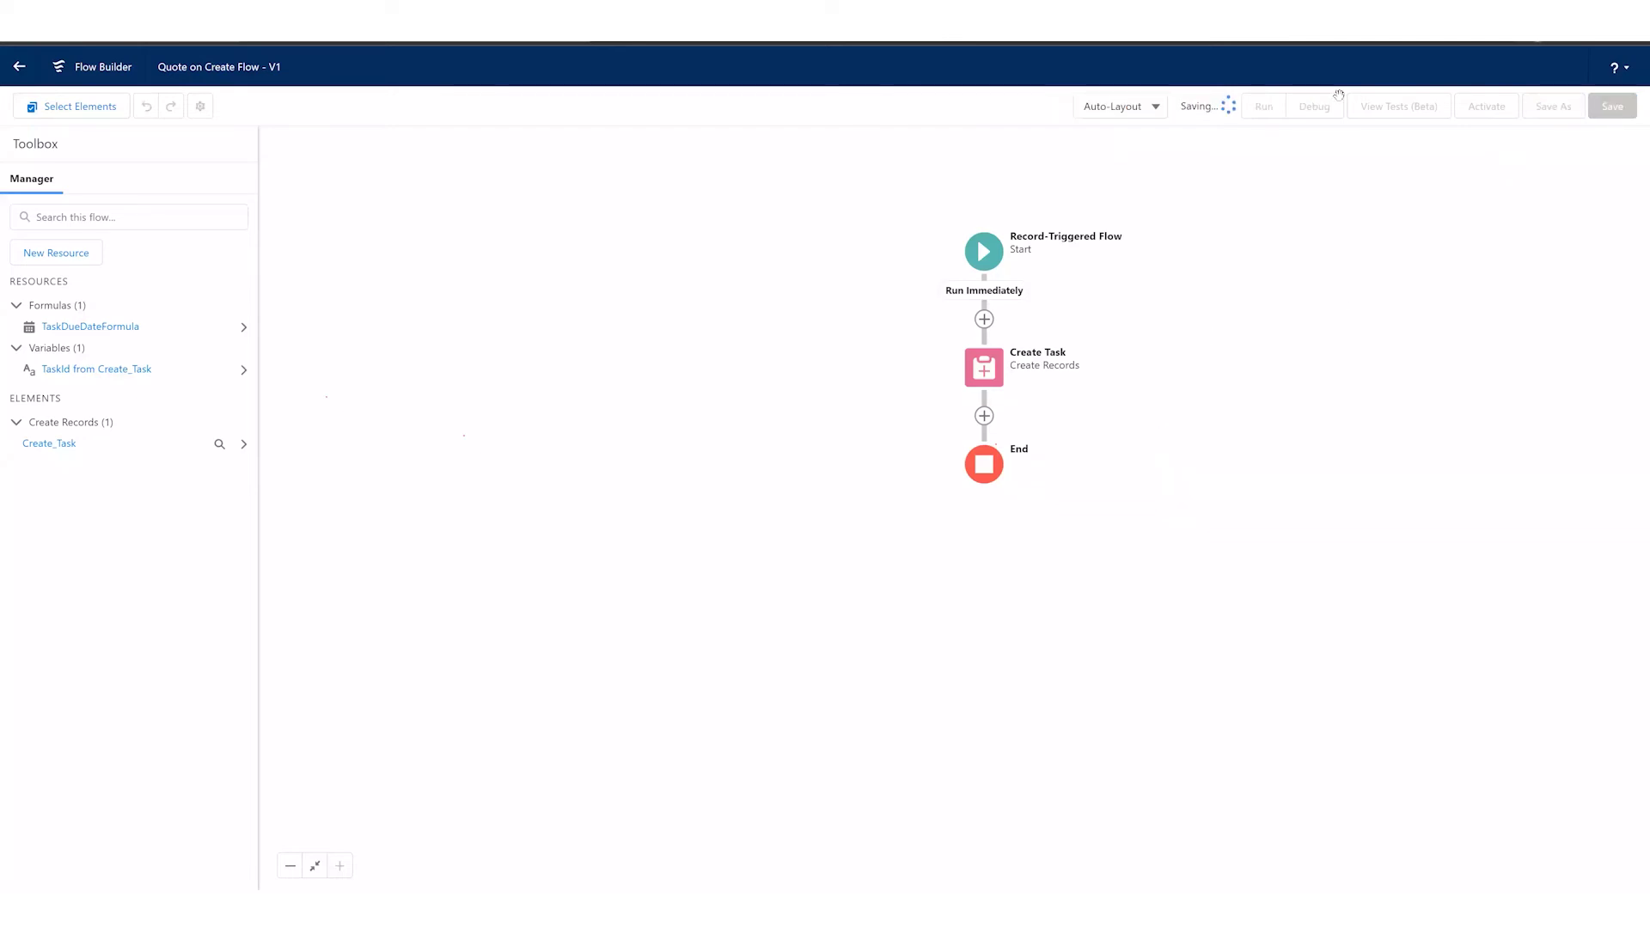
click(1314, 106)
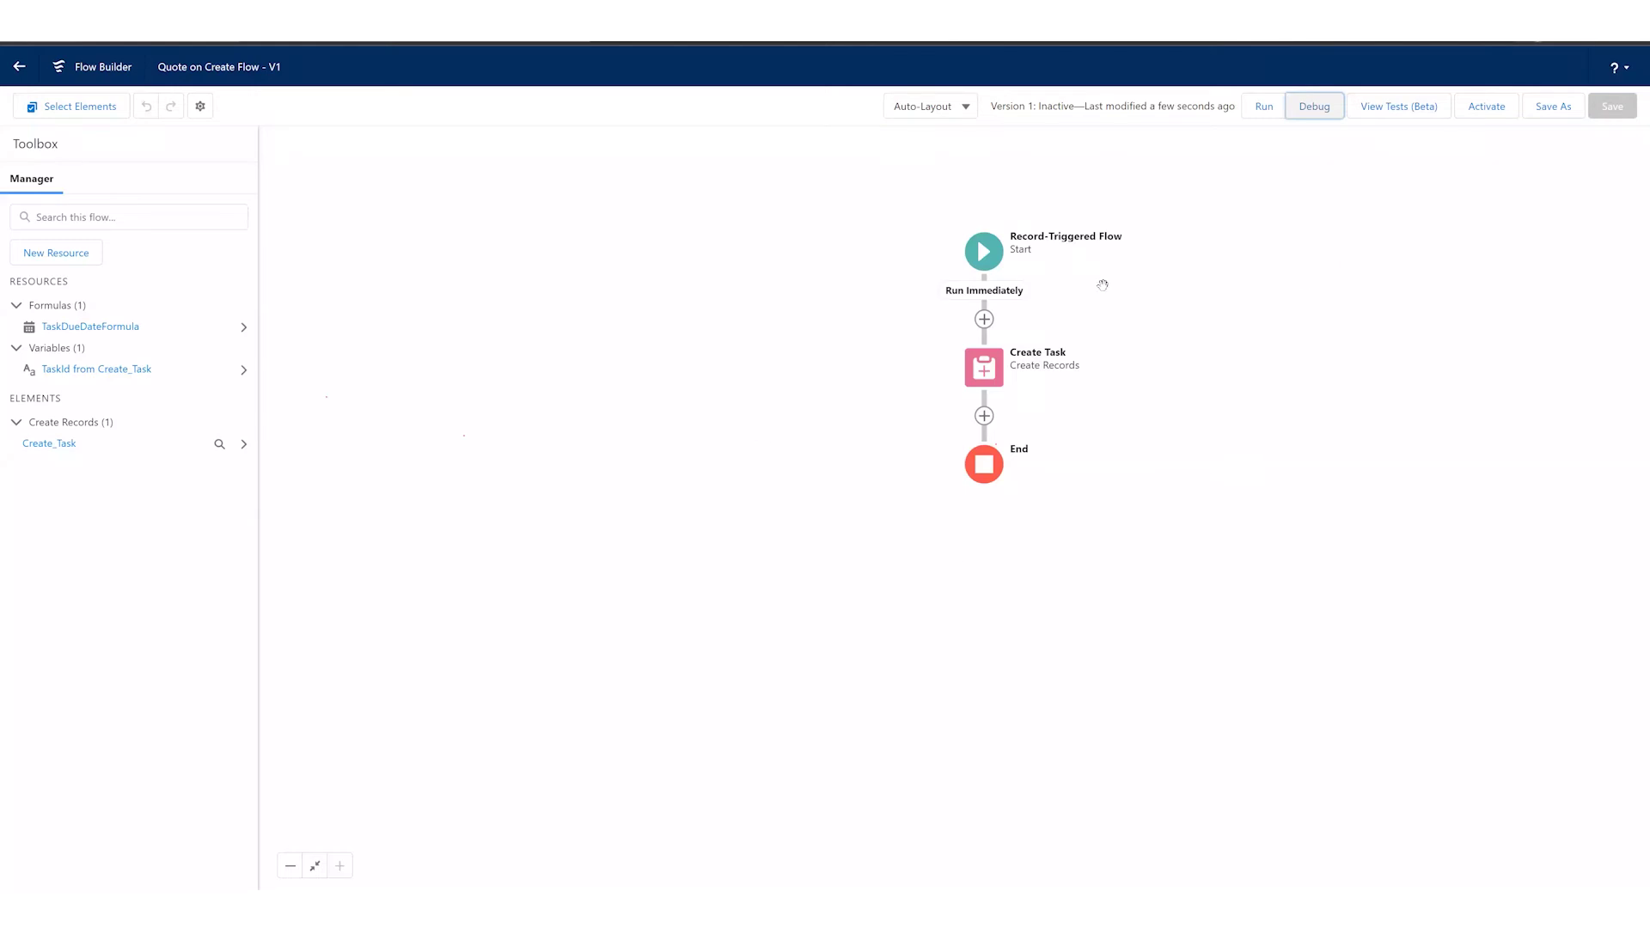
click(1327, 116)
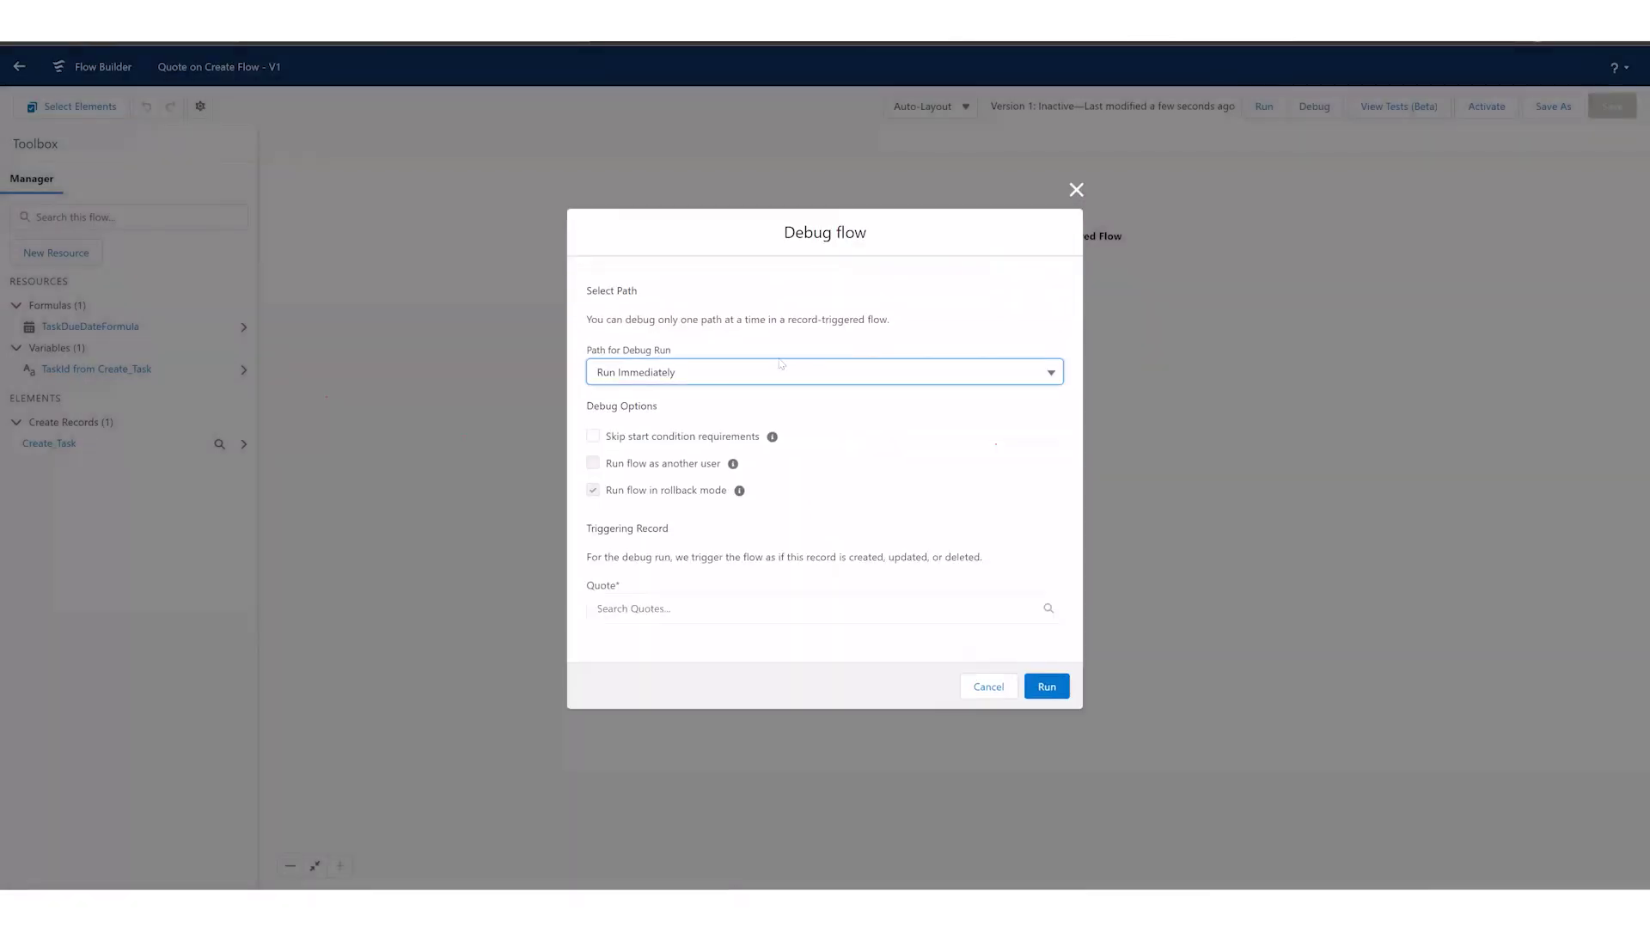
Debug the Run Immediately path with "Blues Entertainment Corp. - PLATFORM Opportunity - Quote 1" as the triggering quote
click(663, 612)
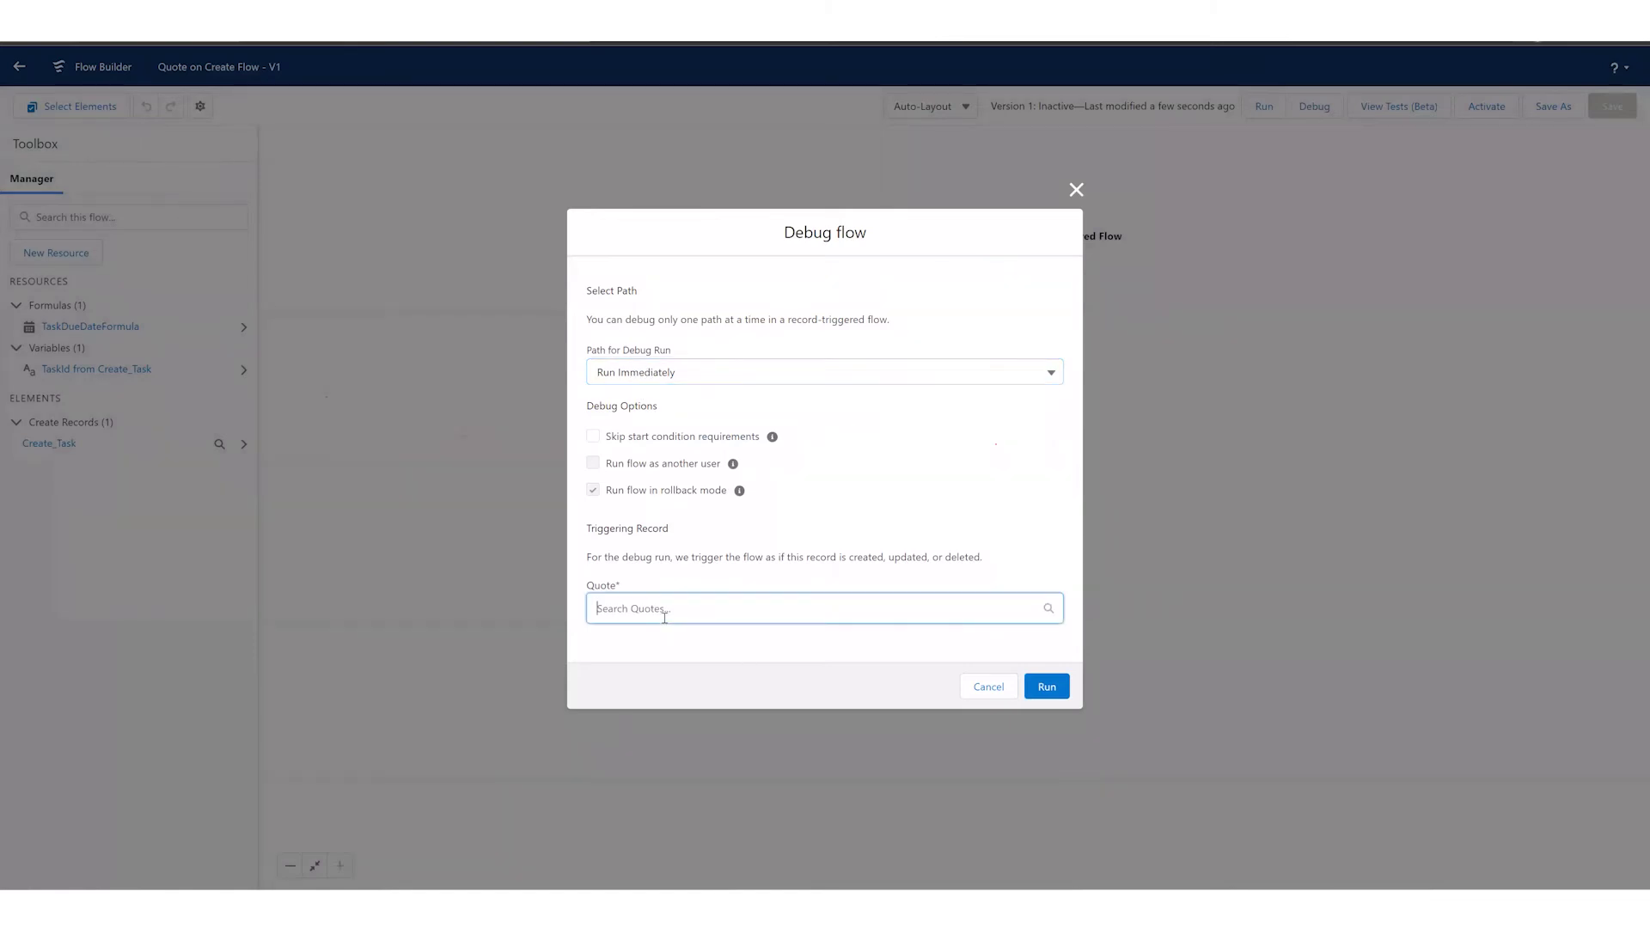
click(691, 646)
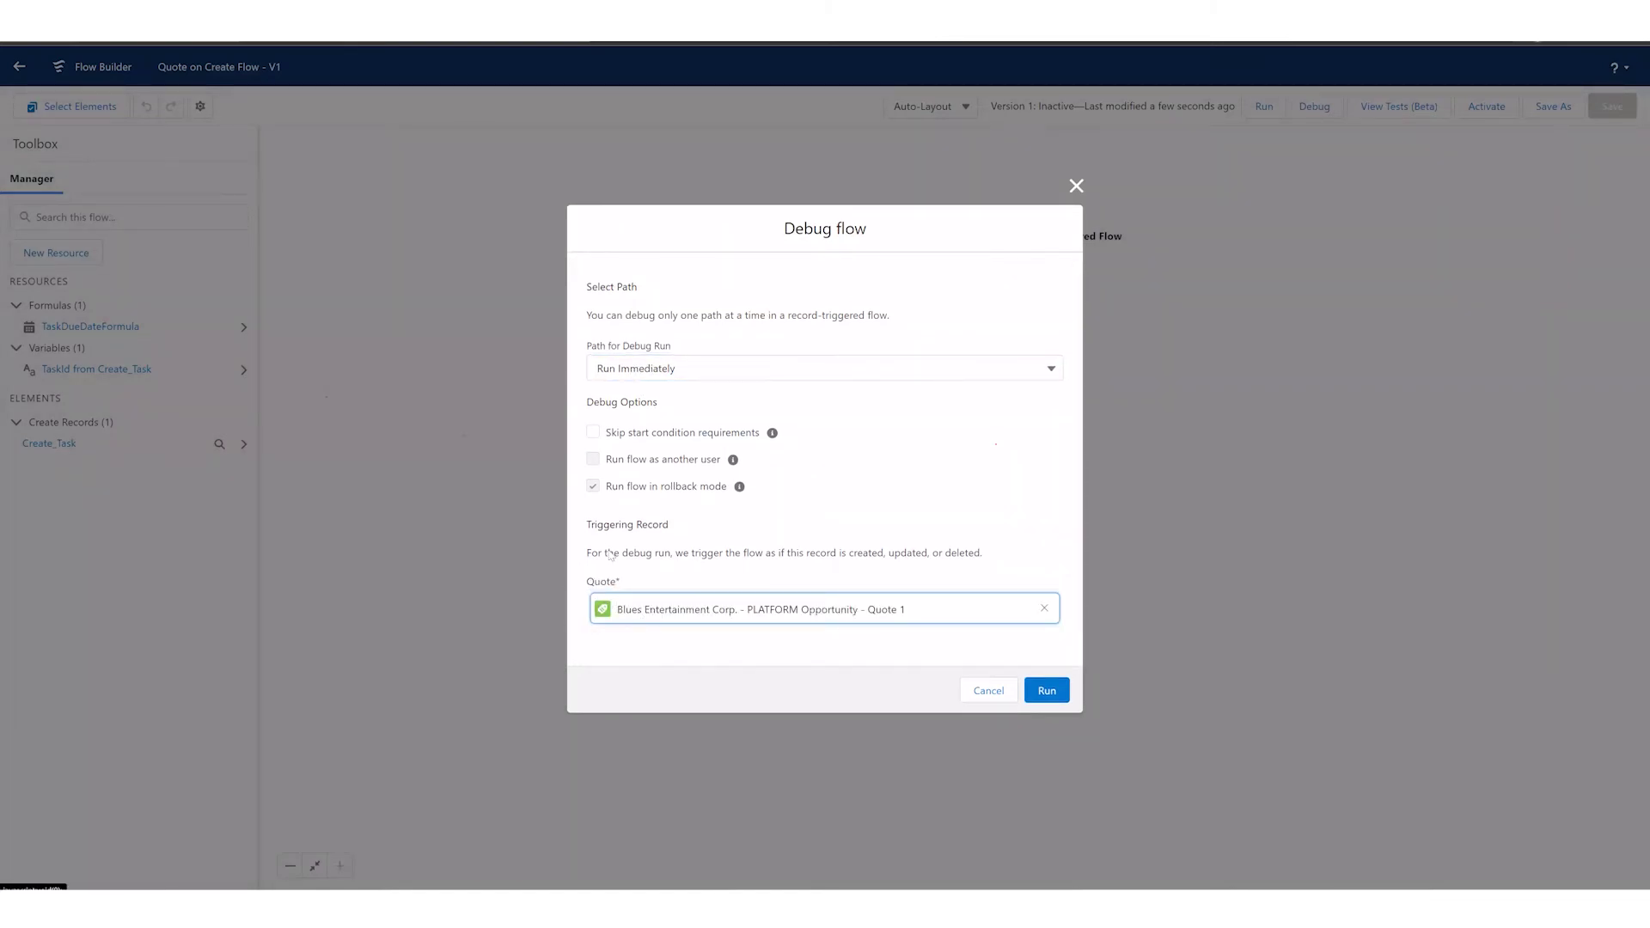
click(692, 375)
click(693, 374)
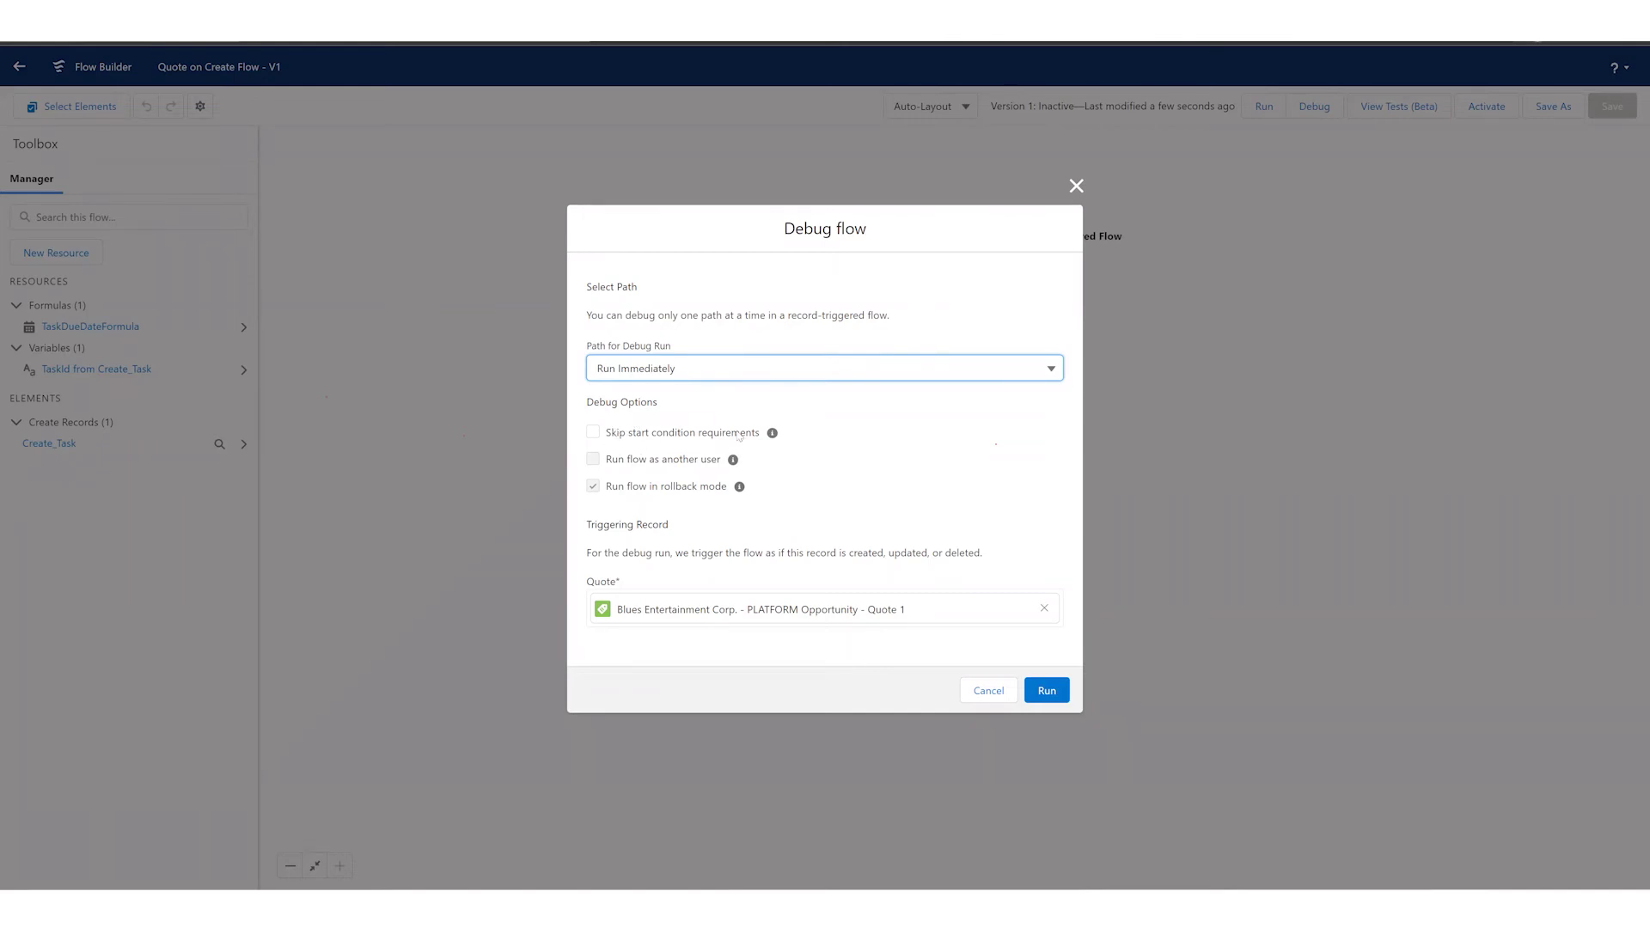
mouse_move(774, 435)
click(1052, 694)
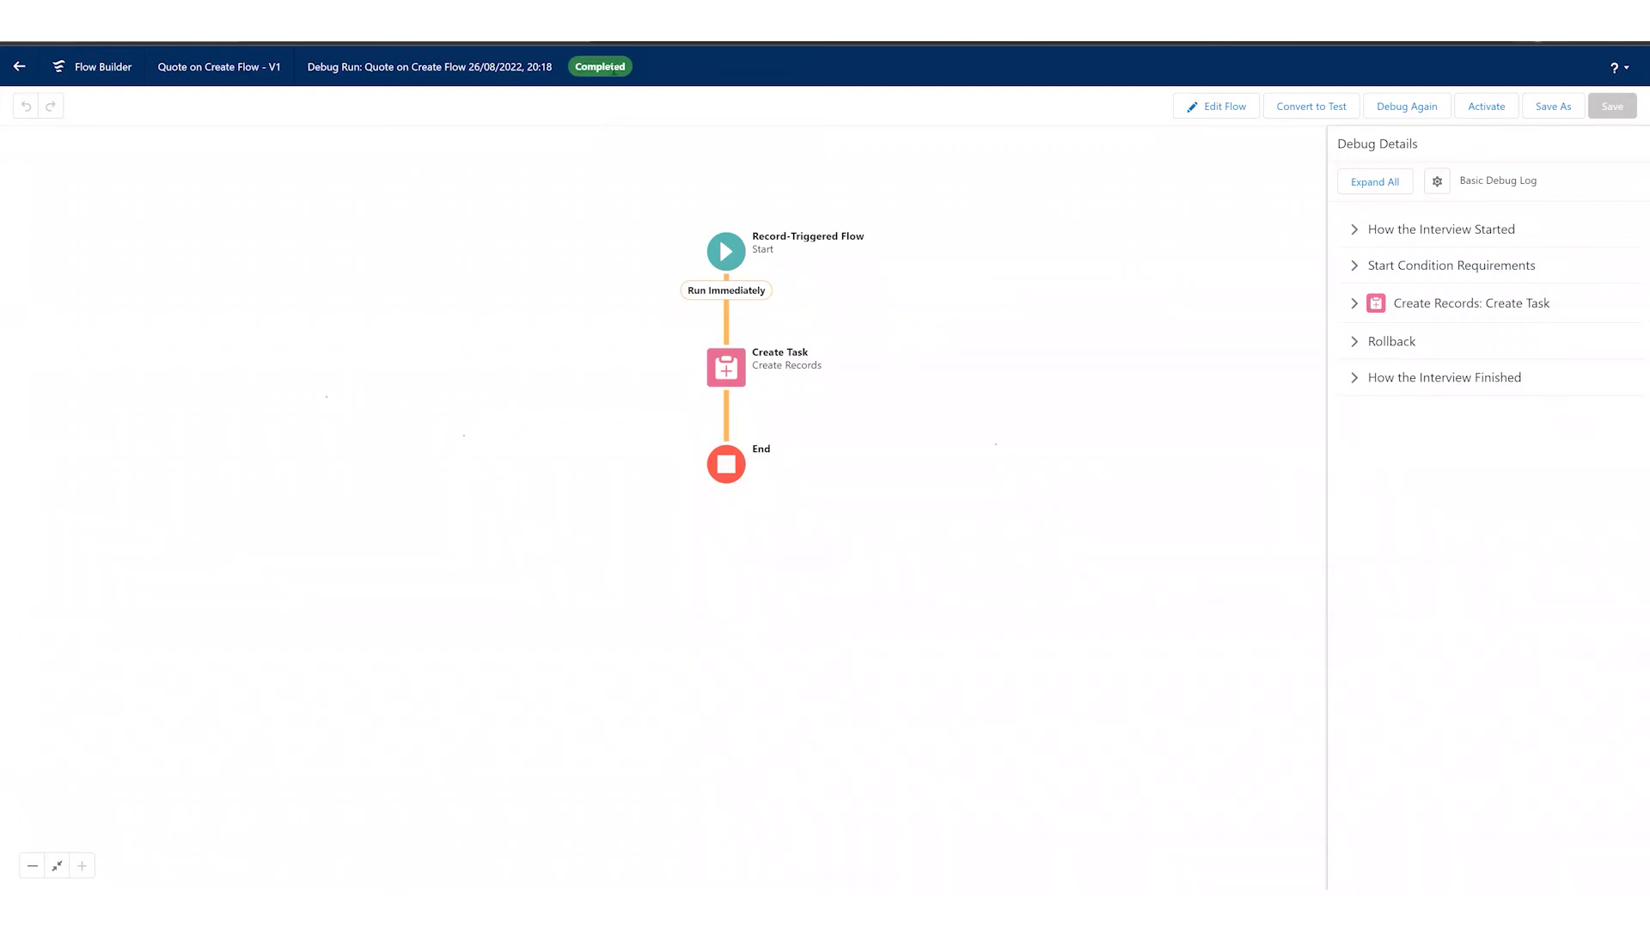
Examine the debug details on how the interview started, the Create Task values and the rollback, and return to editing the flow
drag(615, 70, 573, 67)
click(1410, 230)
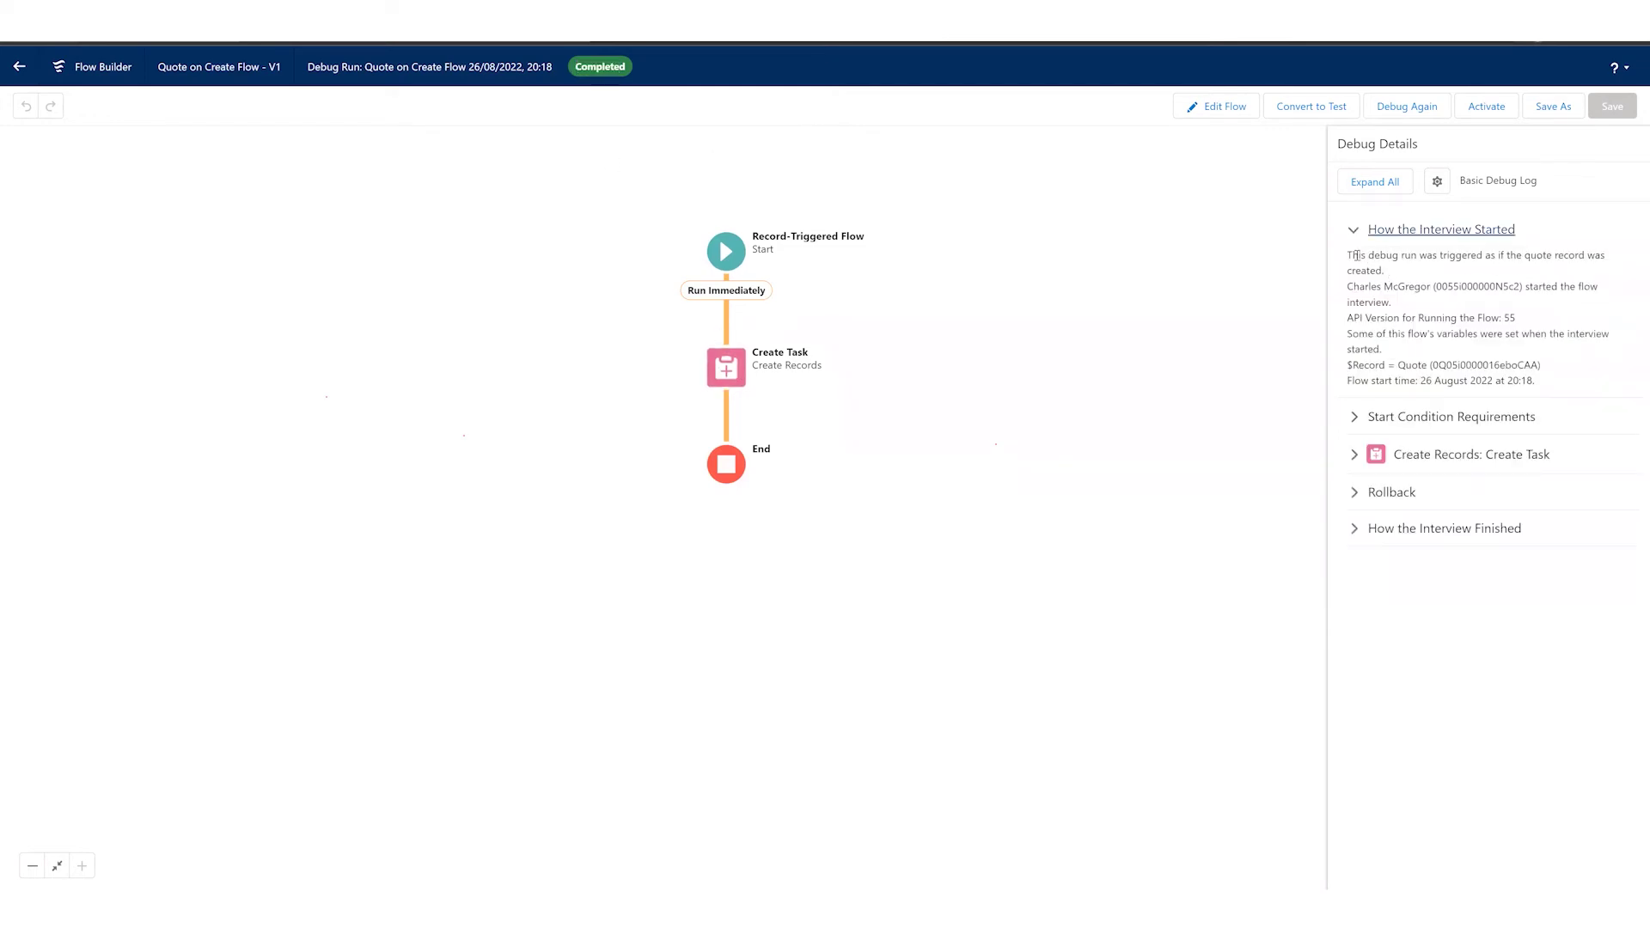
click(1441, 421)
click(1453, 418)
click(1435, 453)
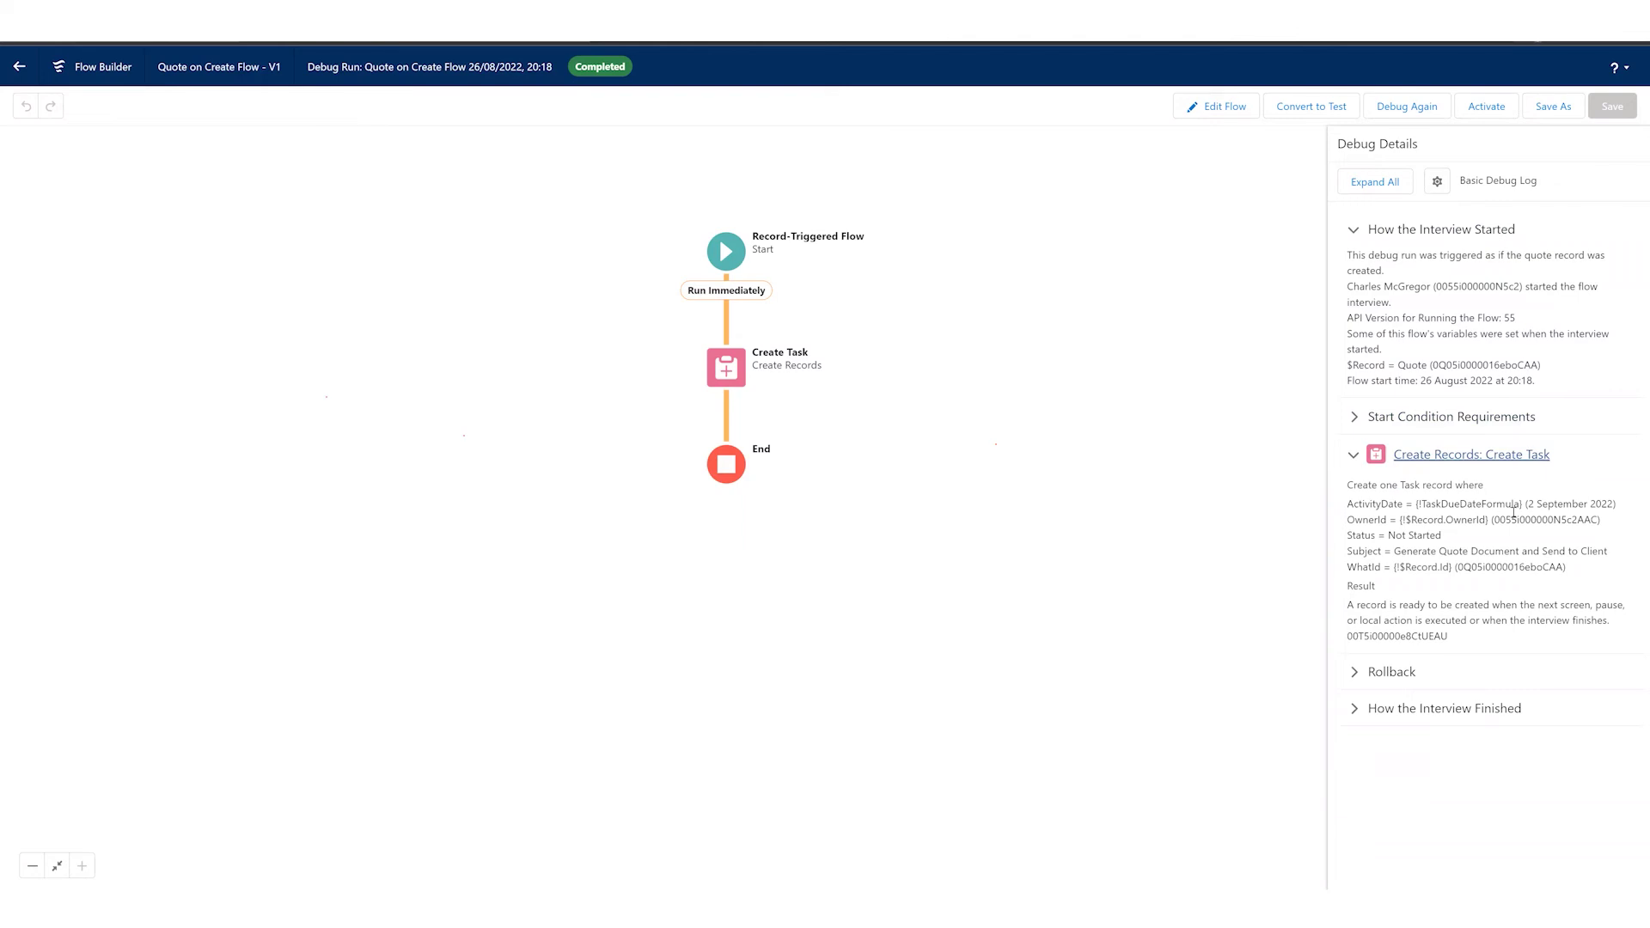
drag(1531, 505, 1605, 504)
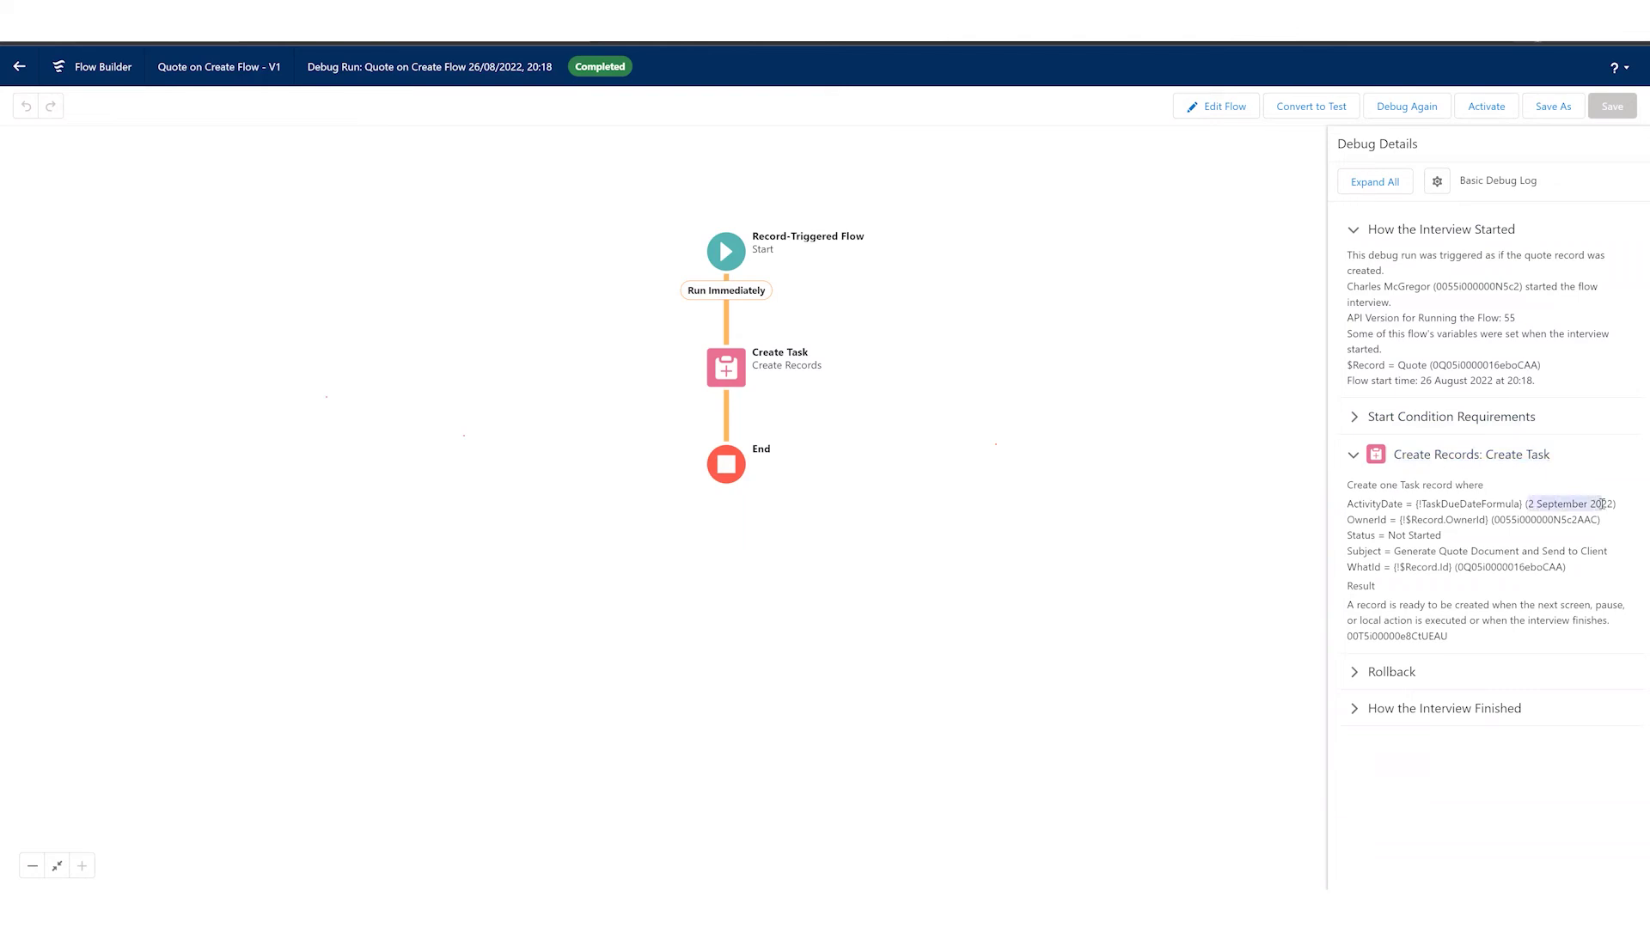
click(1408, 537)
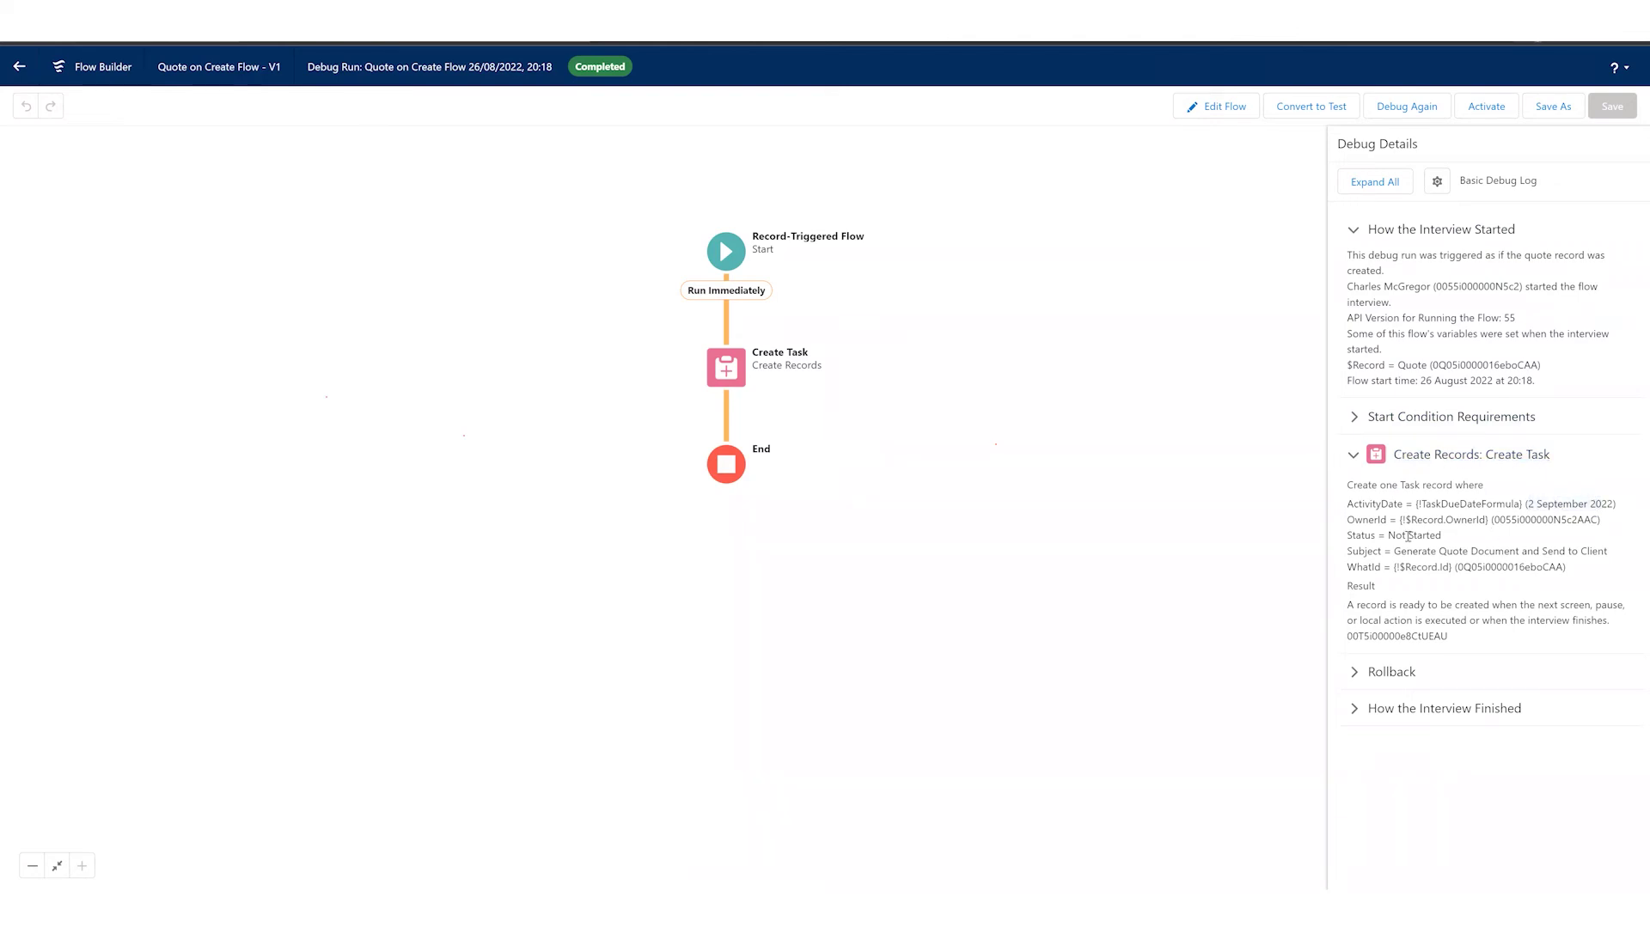
click(1403, 678)
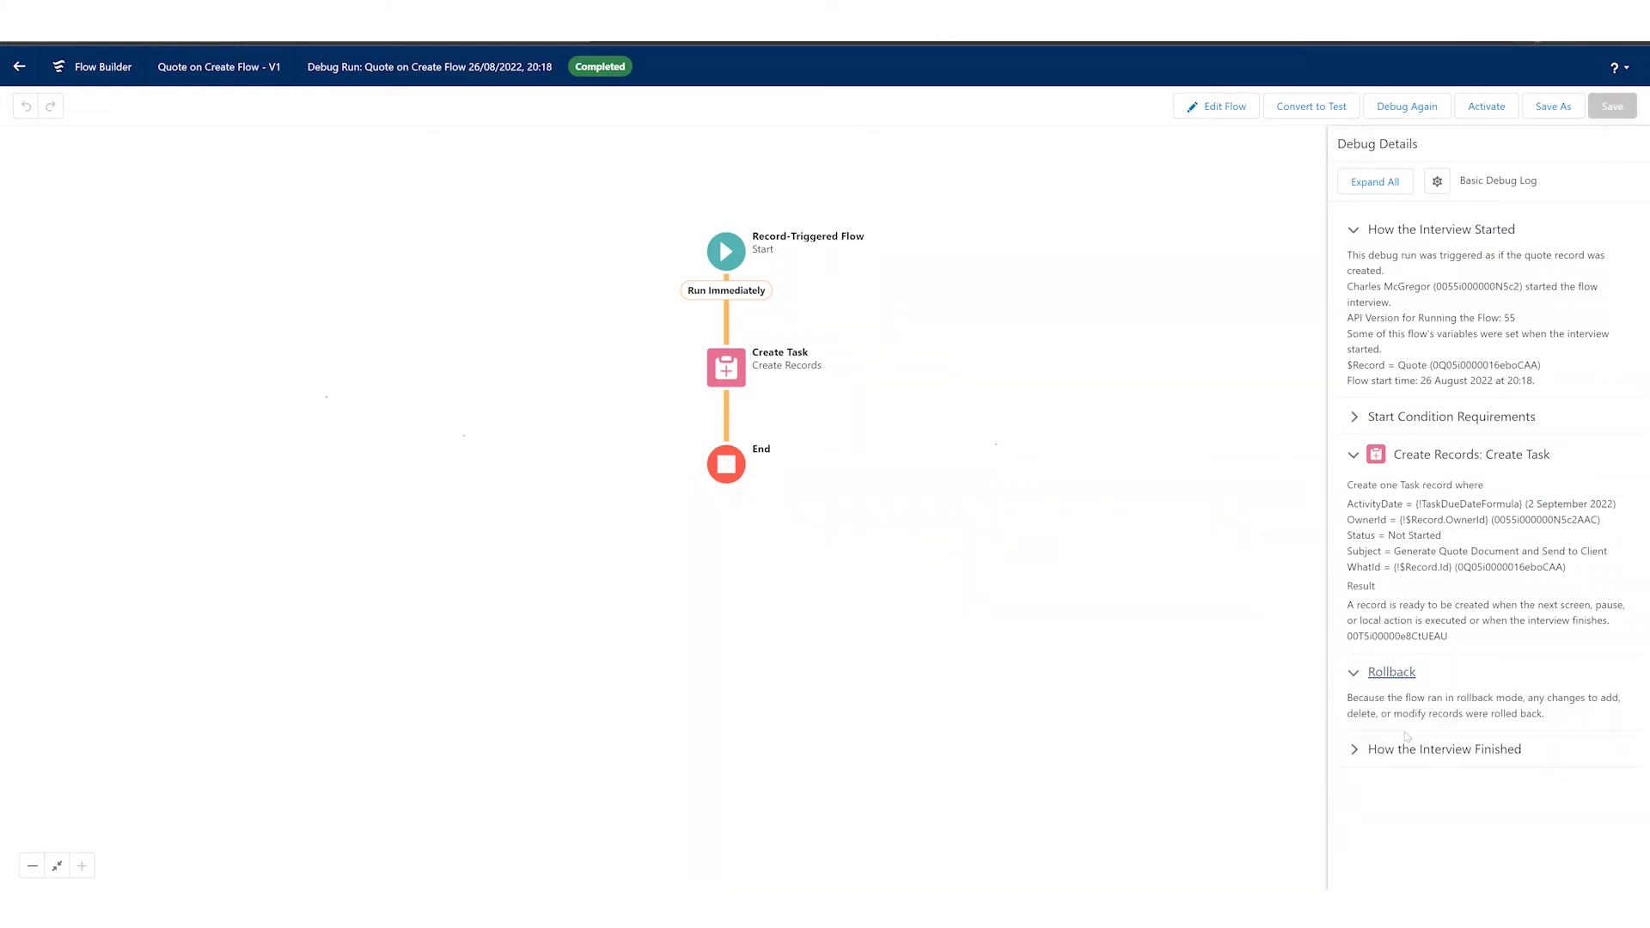
drag(1347, 697, 1560, 729)
click(1556, 720)
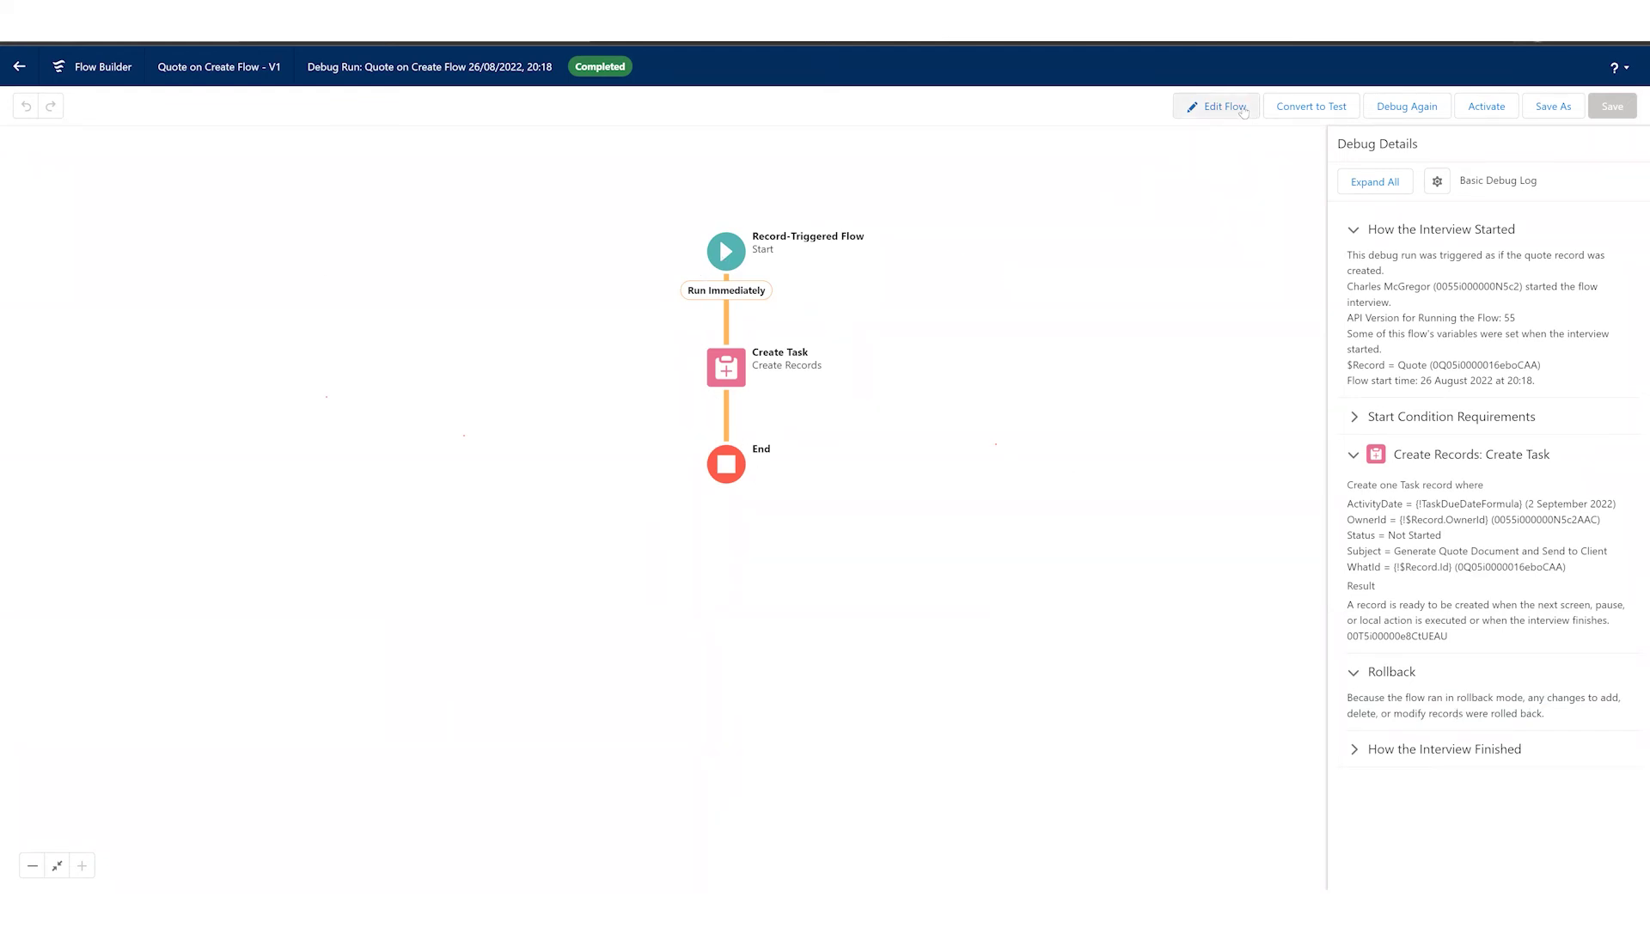
click(1243, 108)
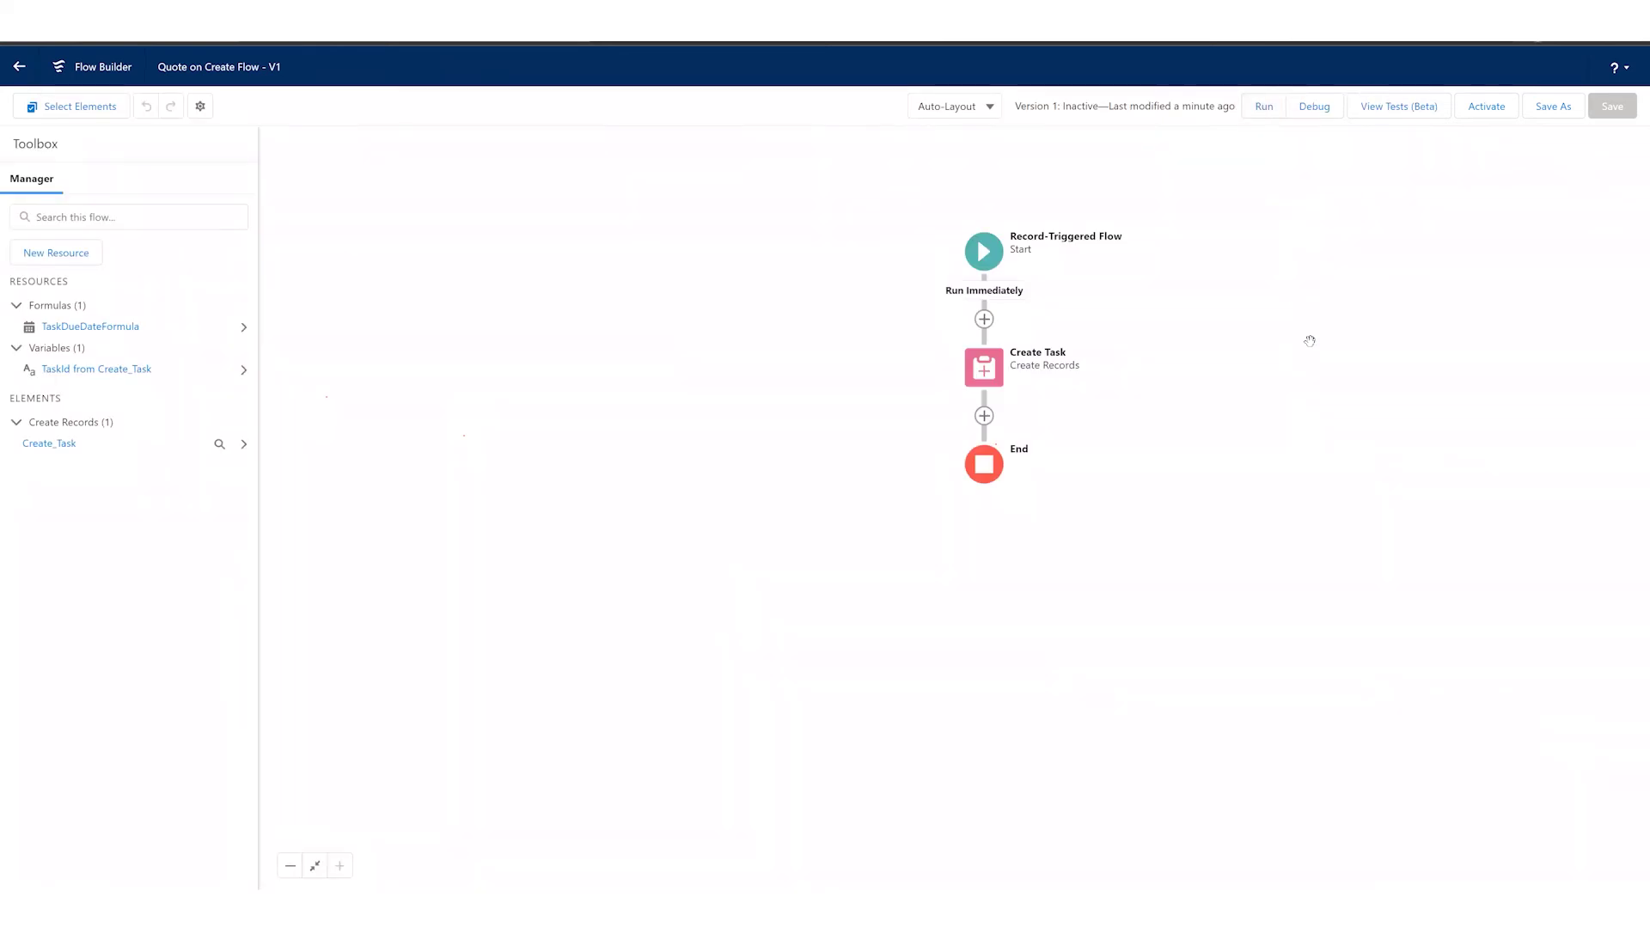
Create a new flow test labelled "Generic Test" with the API name Quote_on_Create_Flow_Generic_Test
click(1412, 116)
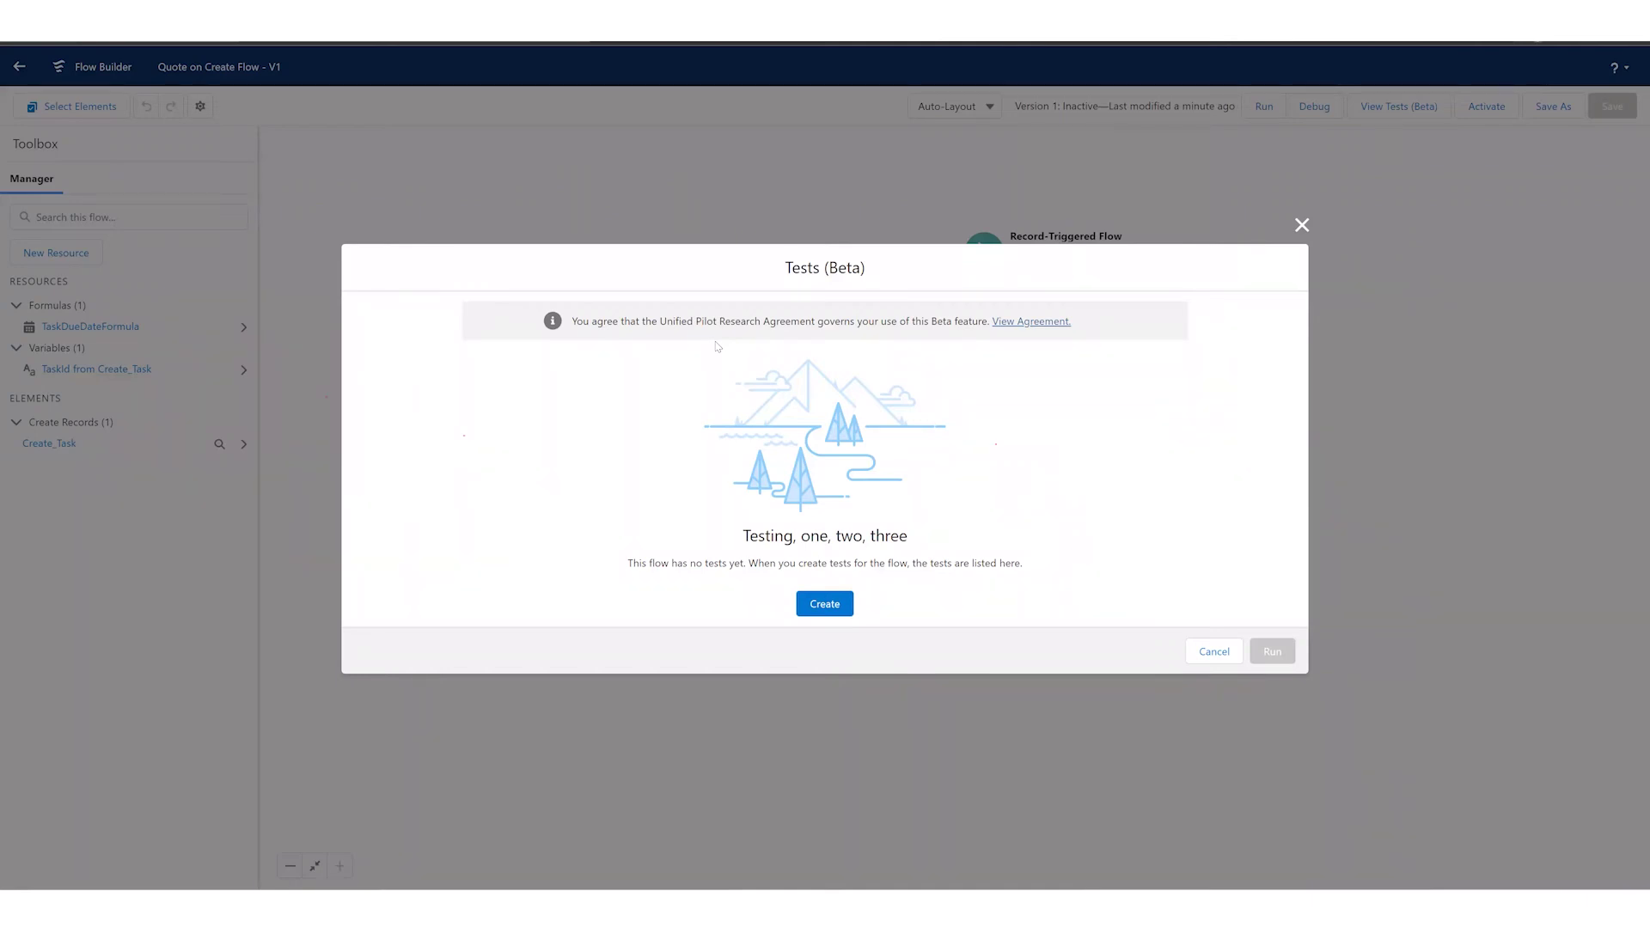
click(824, 603)
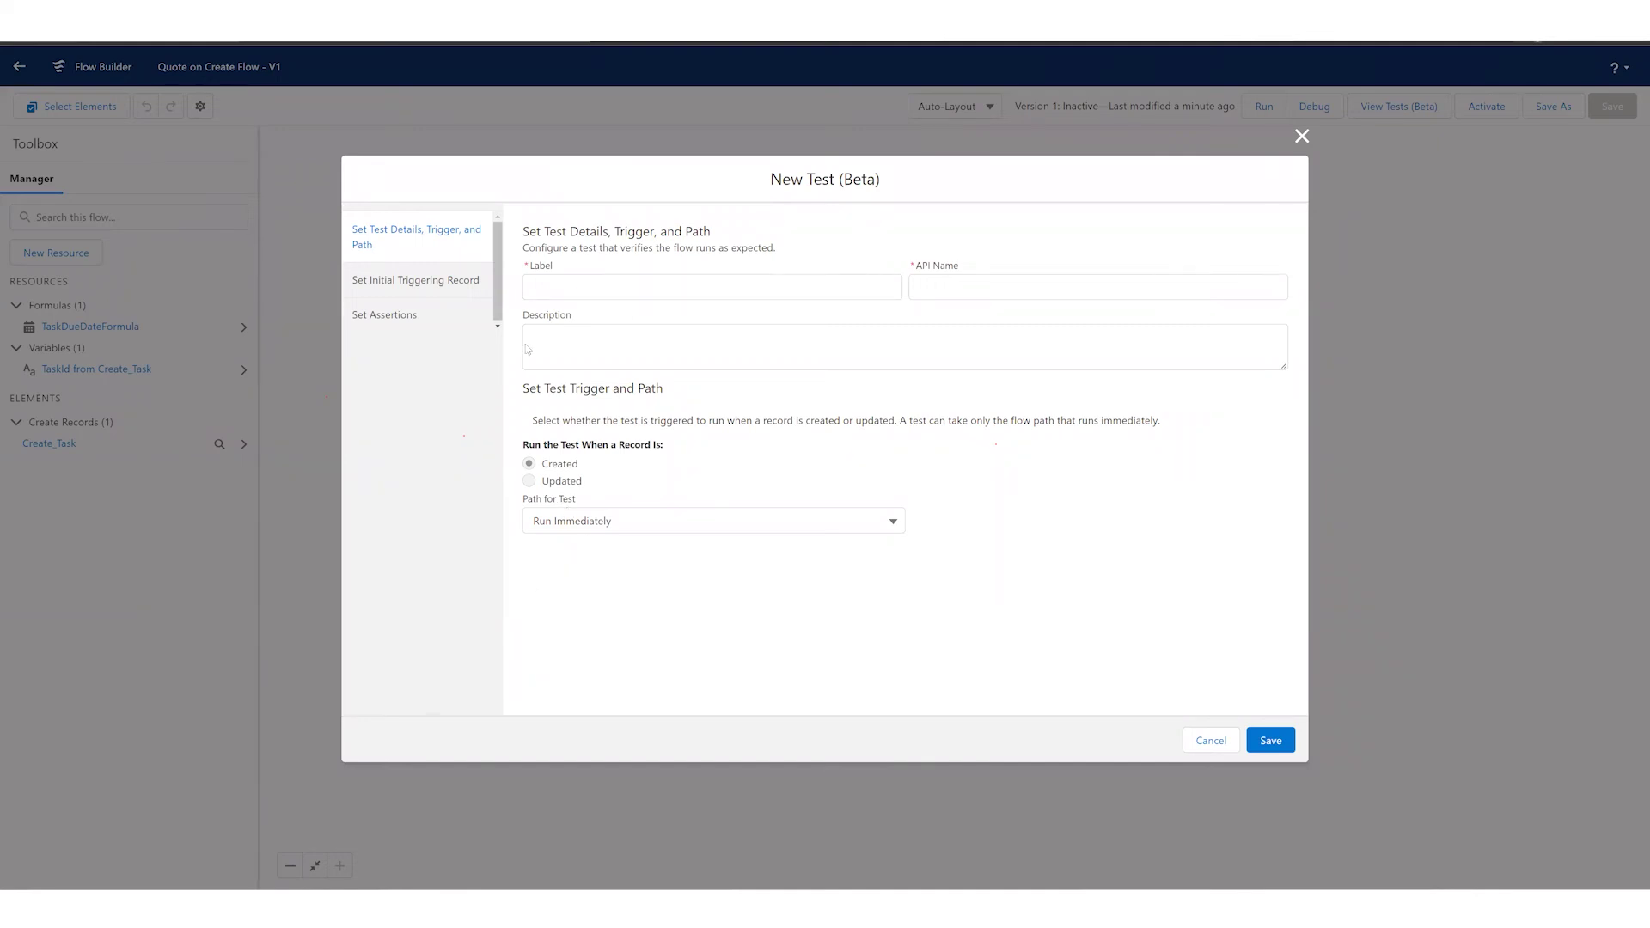
click(592, 293)
text(T)
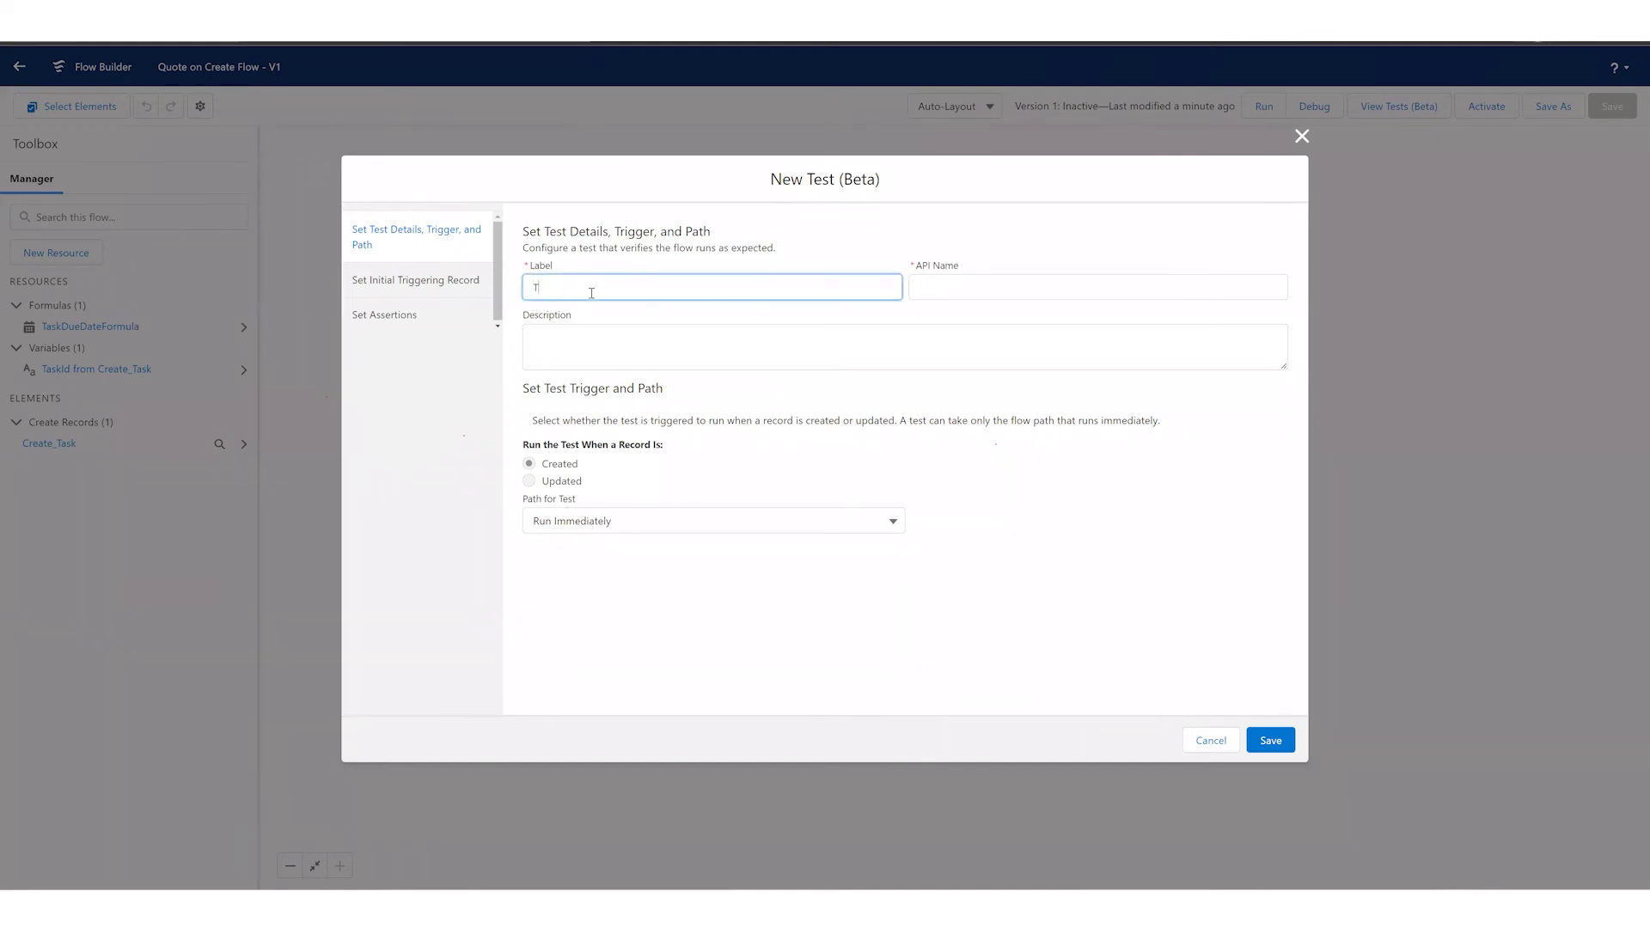
text(est)
key(BackSpace)
key(BackSpace)
key(BackSpace)
key(BackSpace)
text(Generic Test)
key(Tab)
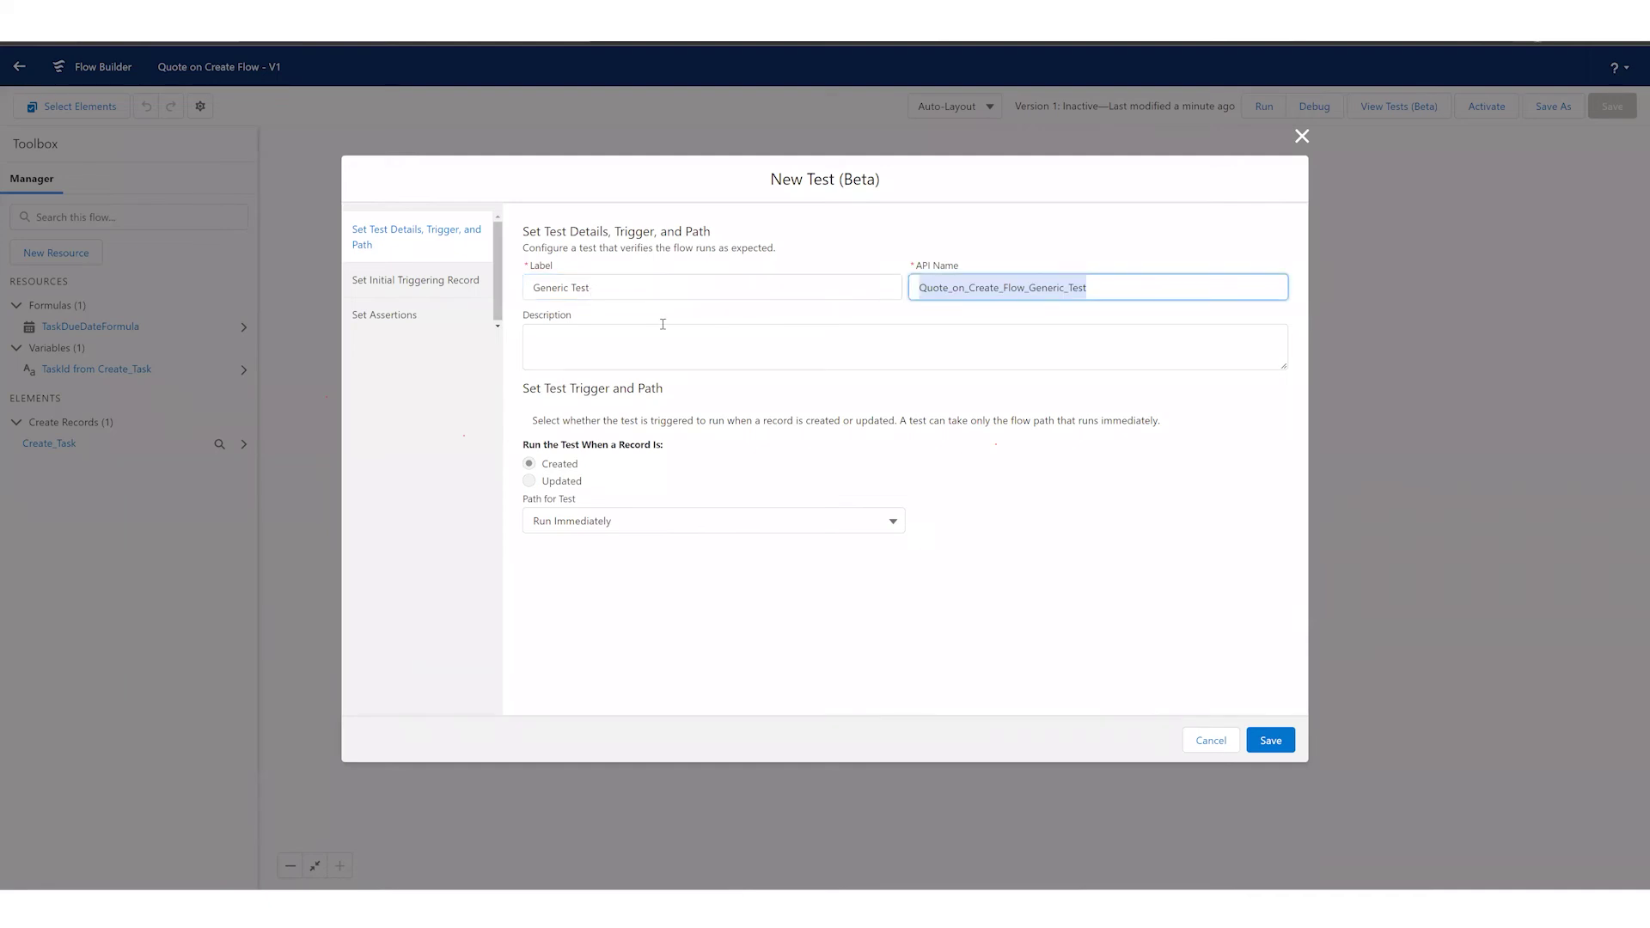
Leave the test's description empty and choose Run Immediately as the path for the test
click(642, 348)
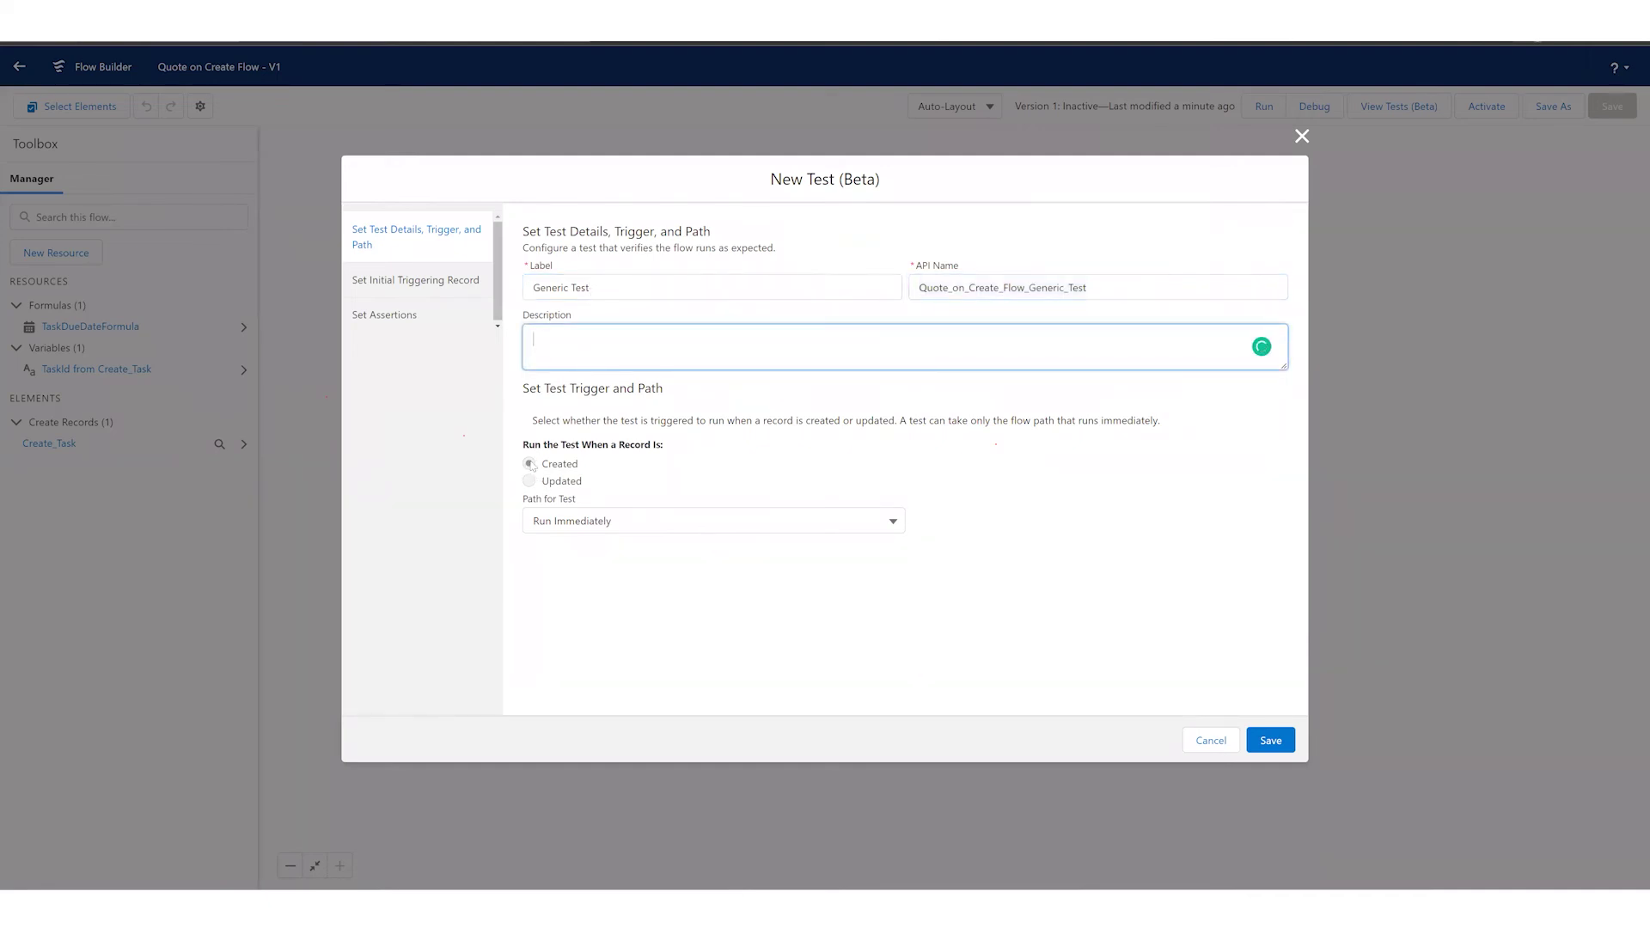
click(606, 522)
click(620, 554)
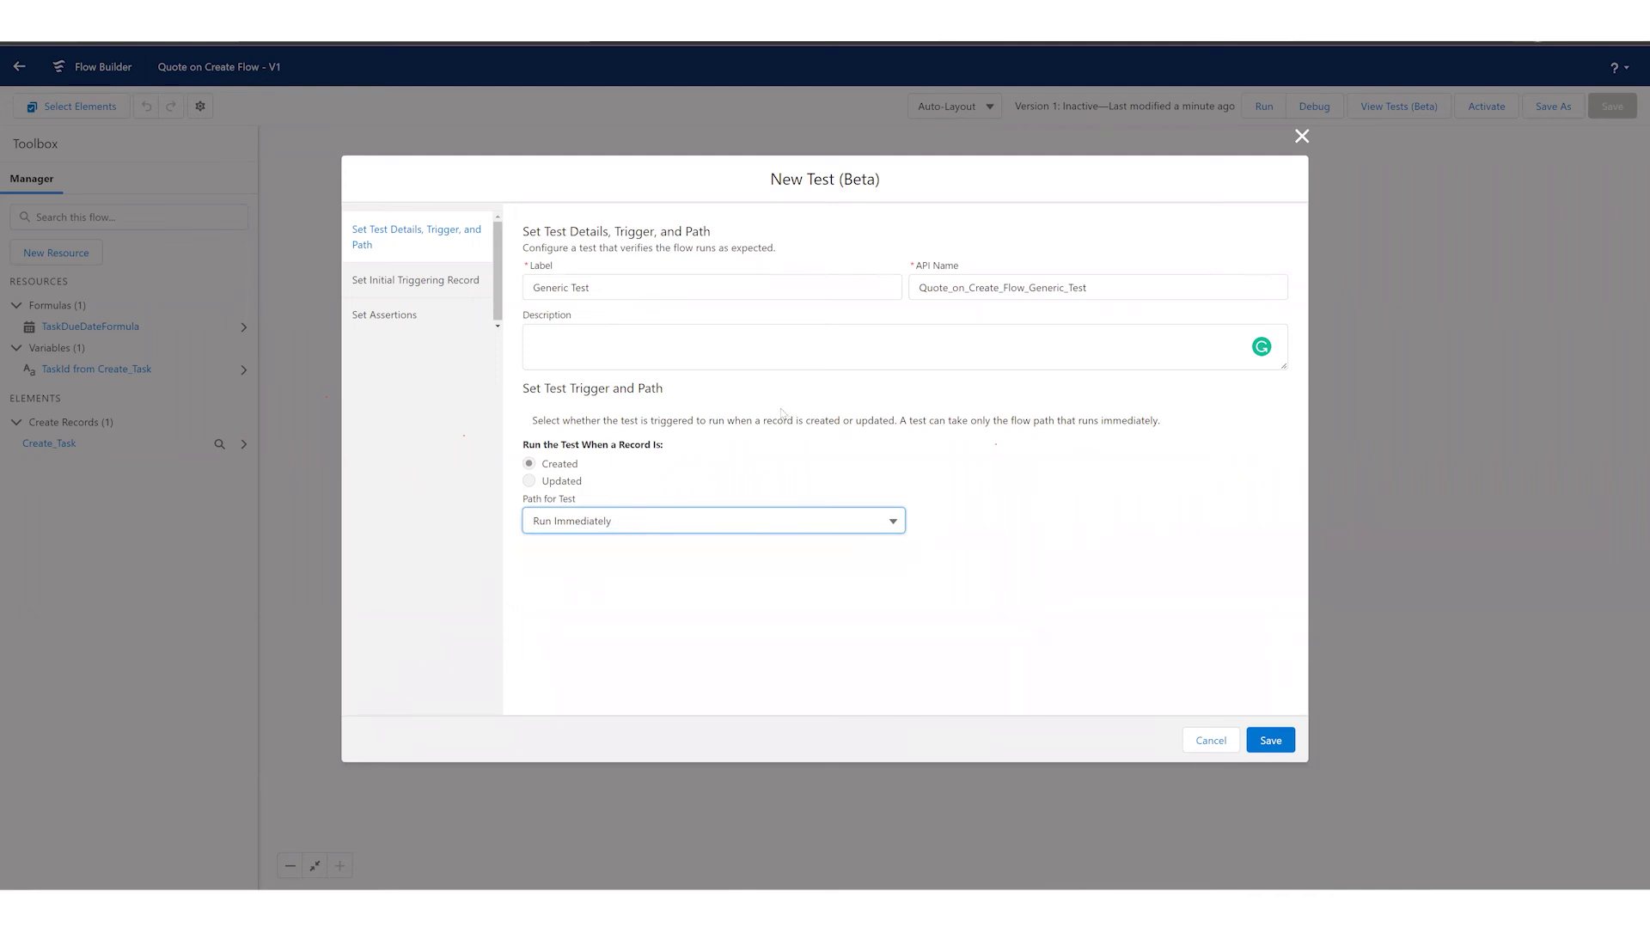
Set "Blues Entertainment Corp. - PLATFORM Opportunity - Quote 1" as the test's initial triggering record and review its filled-in fields
click(411, 291)
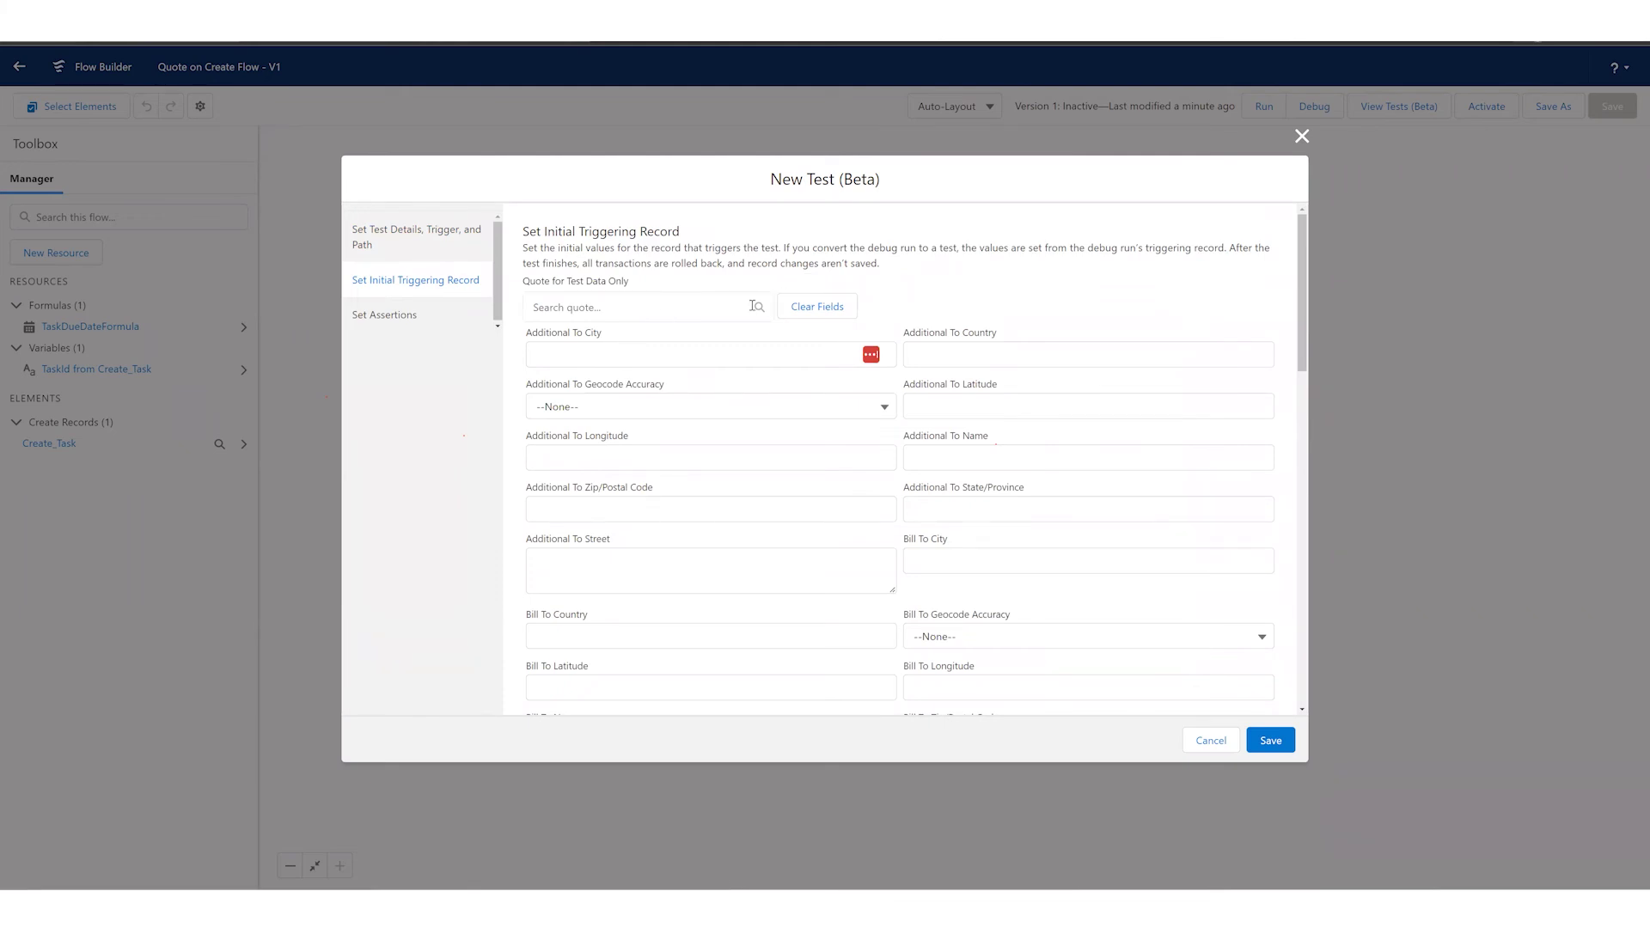
click(643, 309)
click(604, 348)
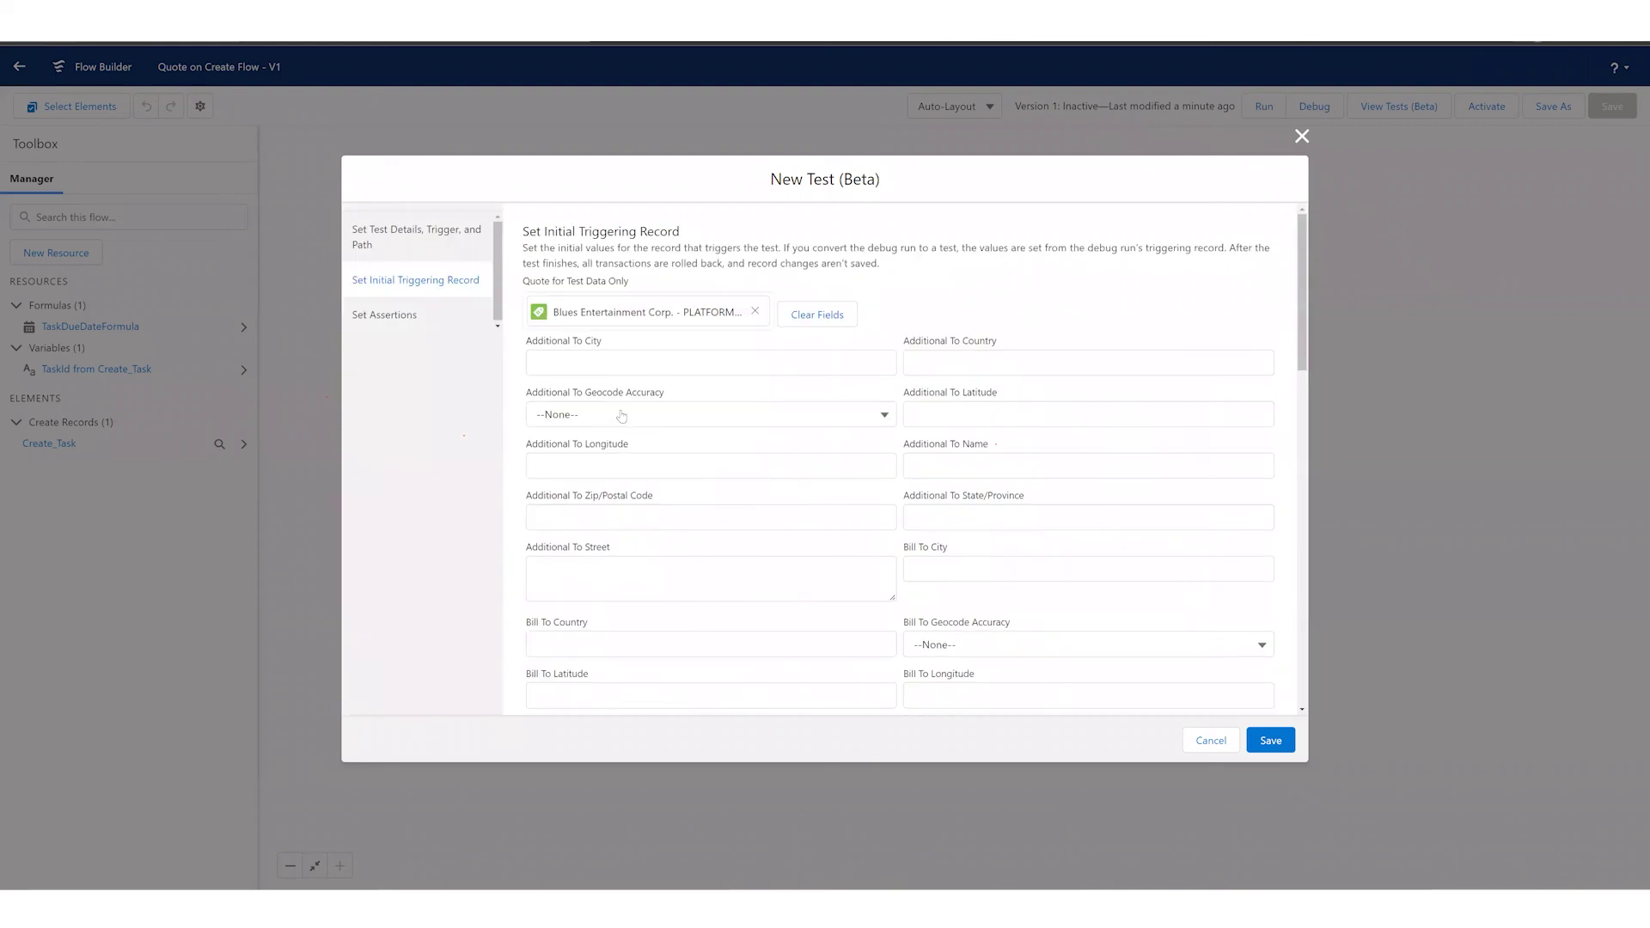
scroll(943, 453, down, 1)
scroll(942, 453, down, 5)
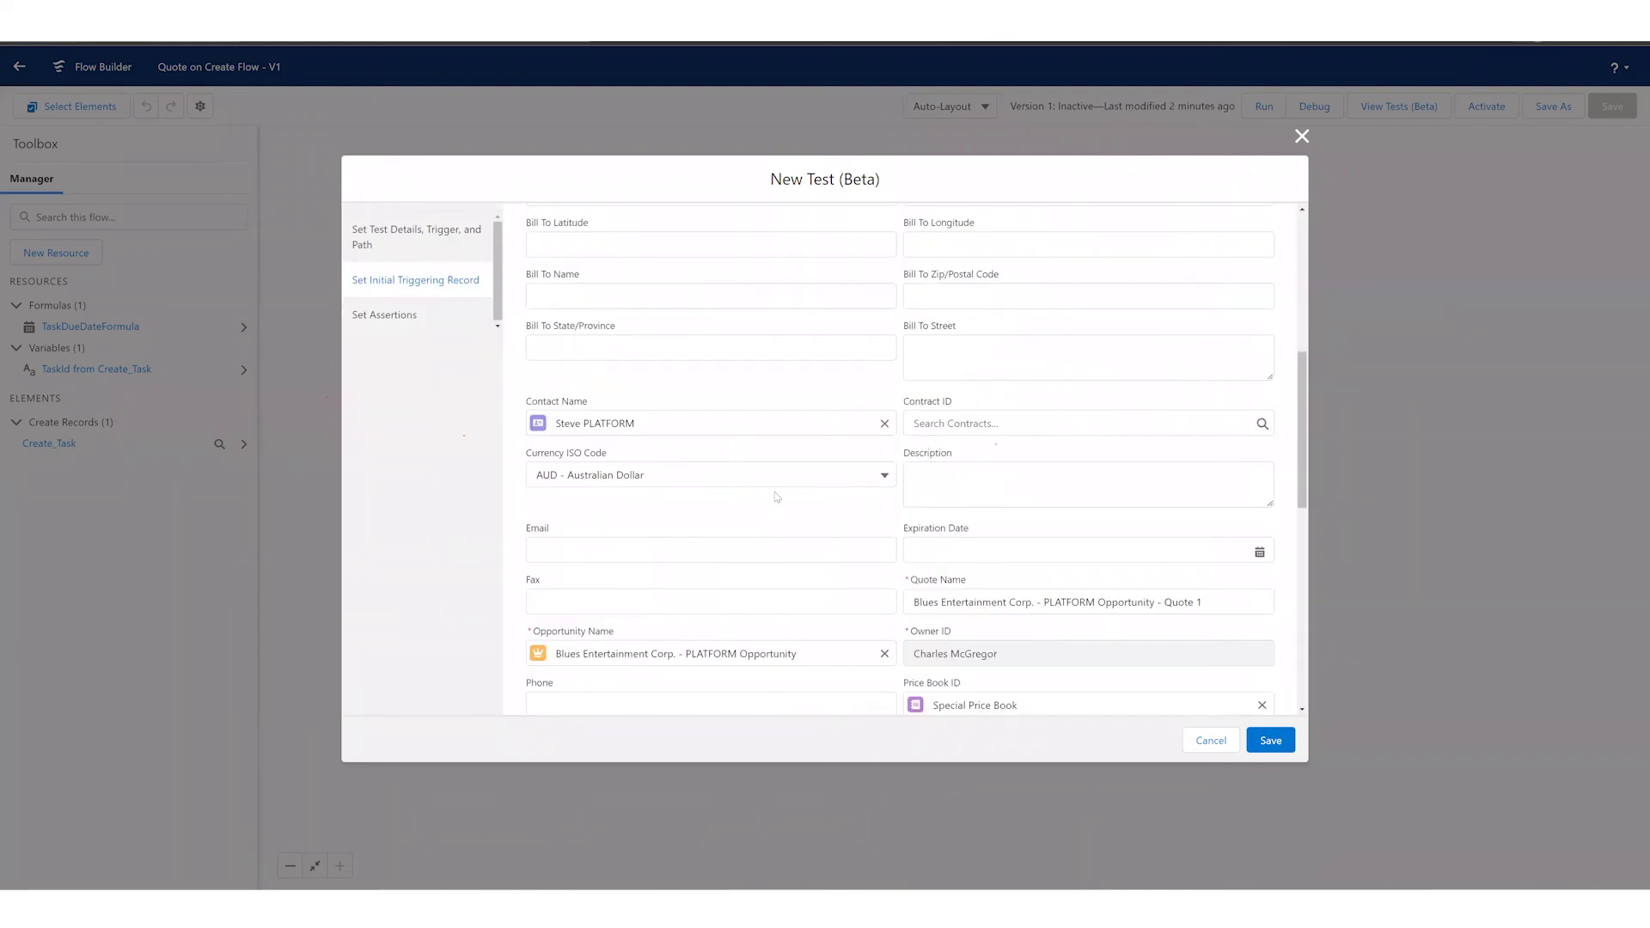
scroll(776, 490, down, 3)
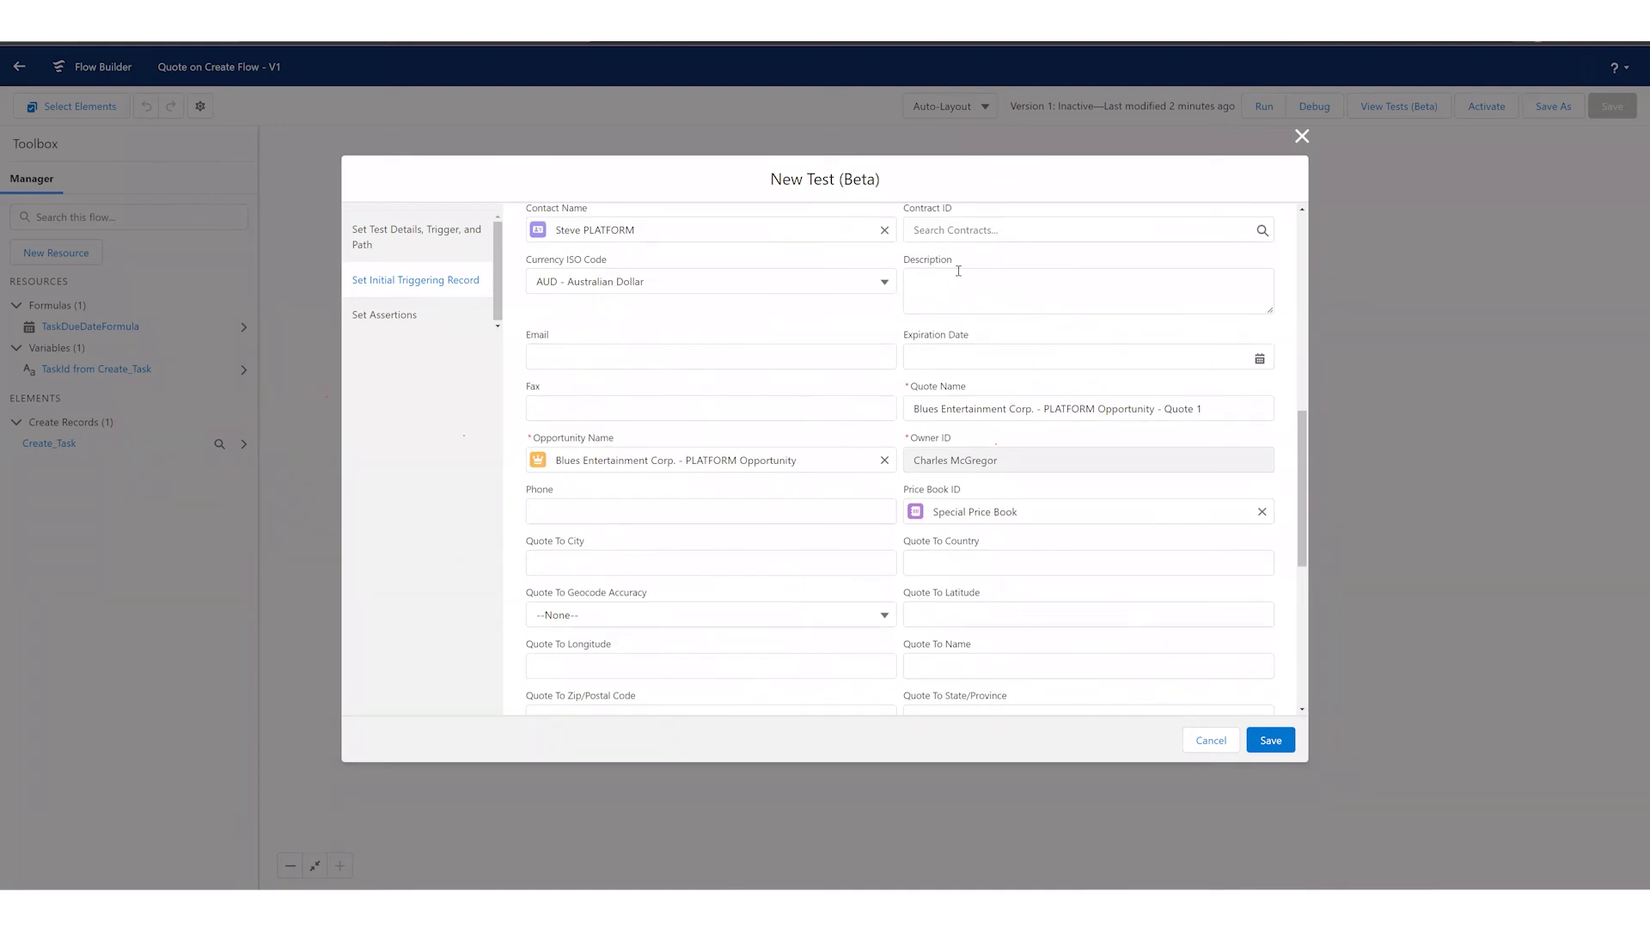
scroll(846, 430, down, 2)
scroll(849, 396, down, 3)
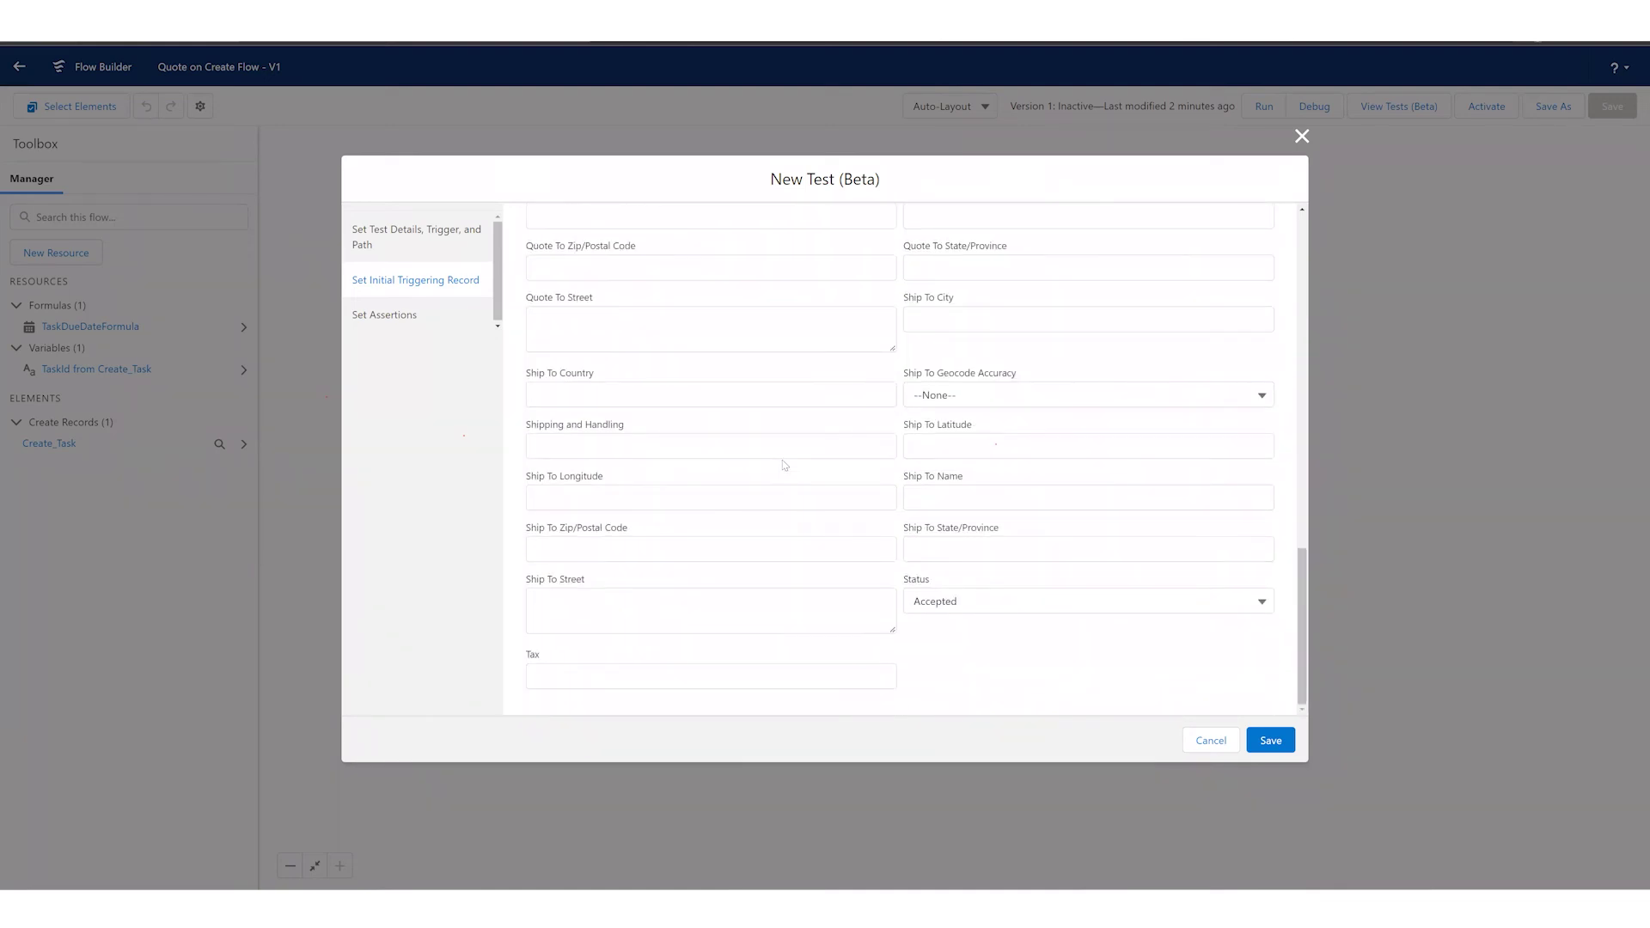
scroll(843, 465, up, 15)
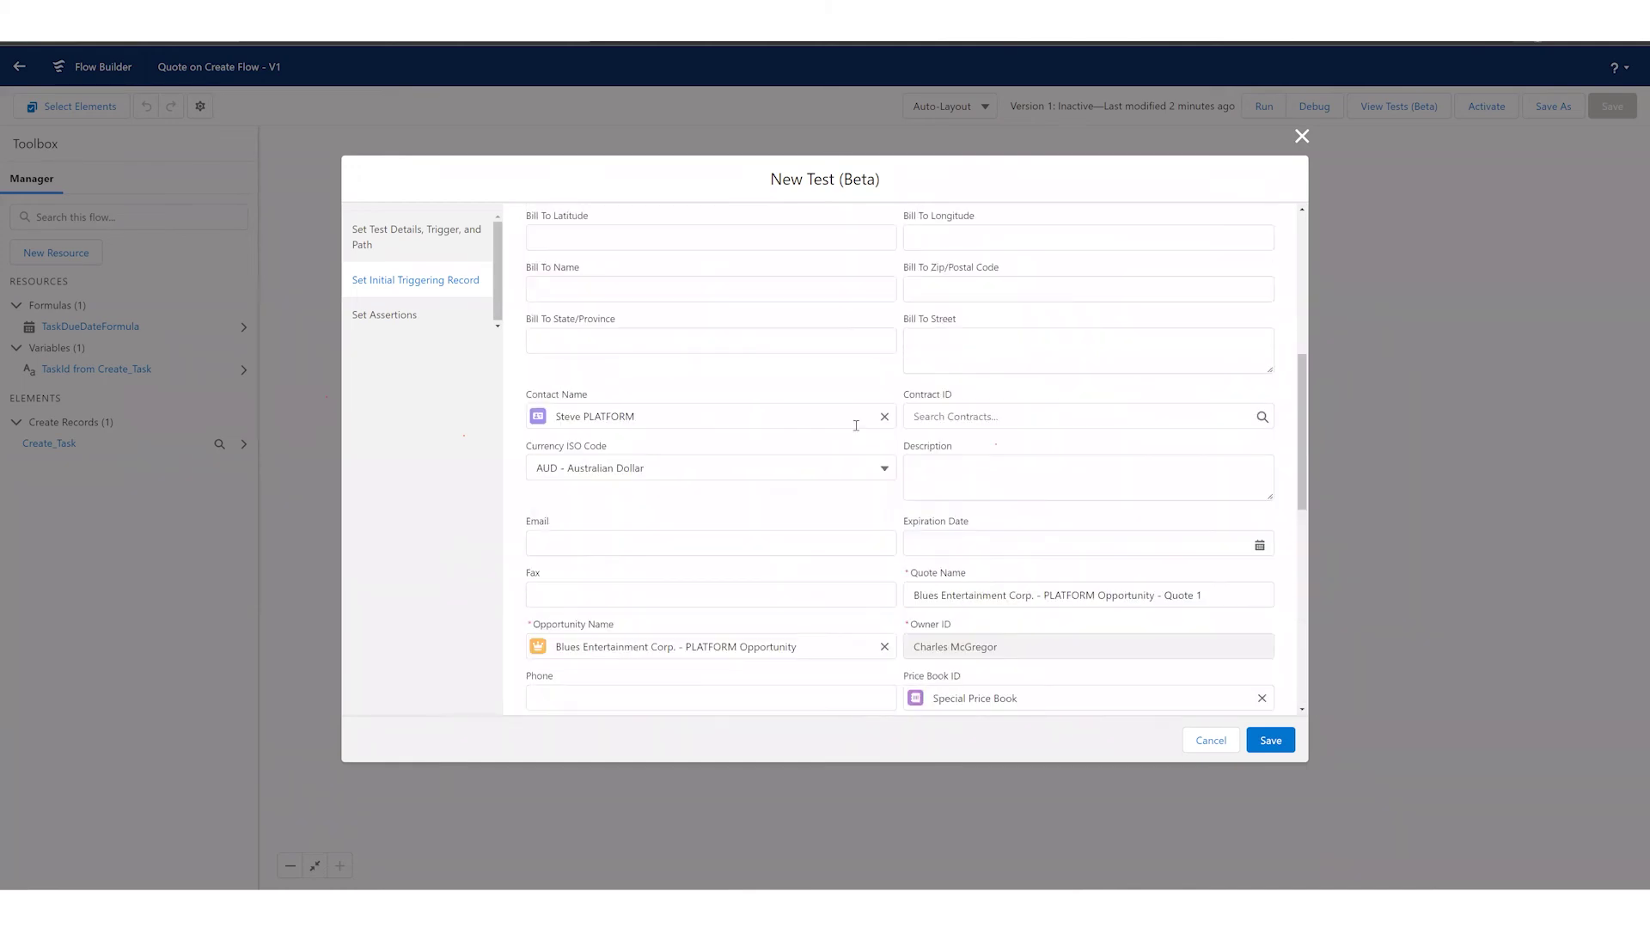
Set the first assertion so that TaskId from Create_Task Equals the global constant EmptyString
click(403, 315)
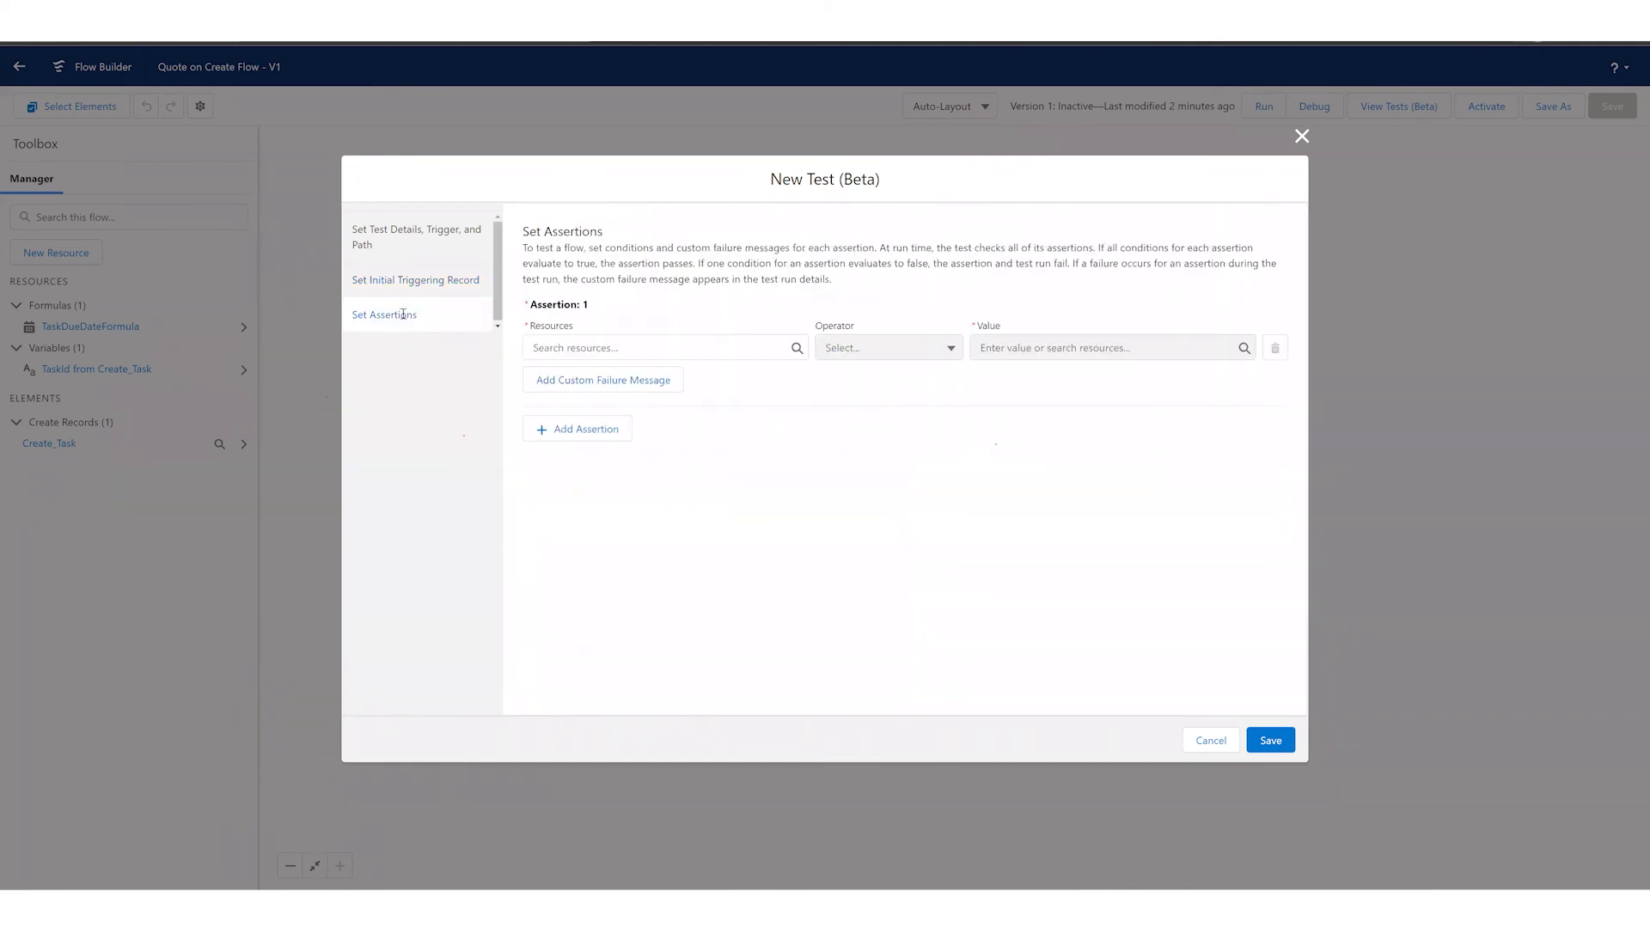
click(585, 350)
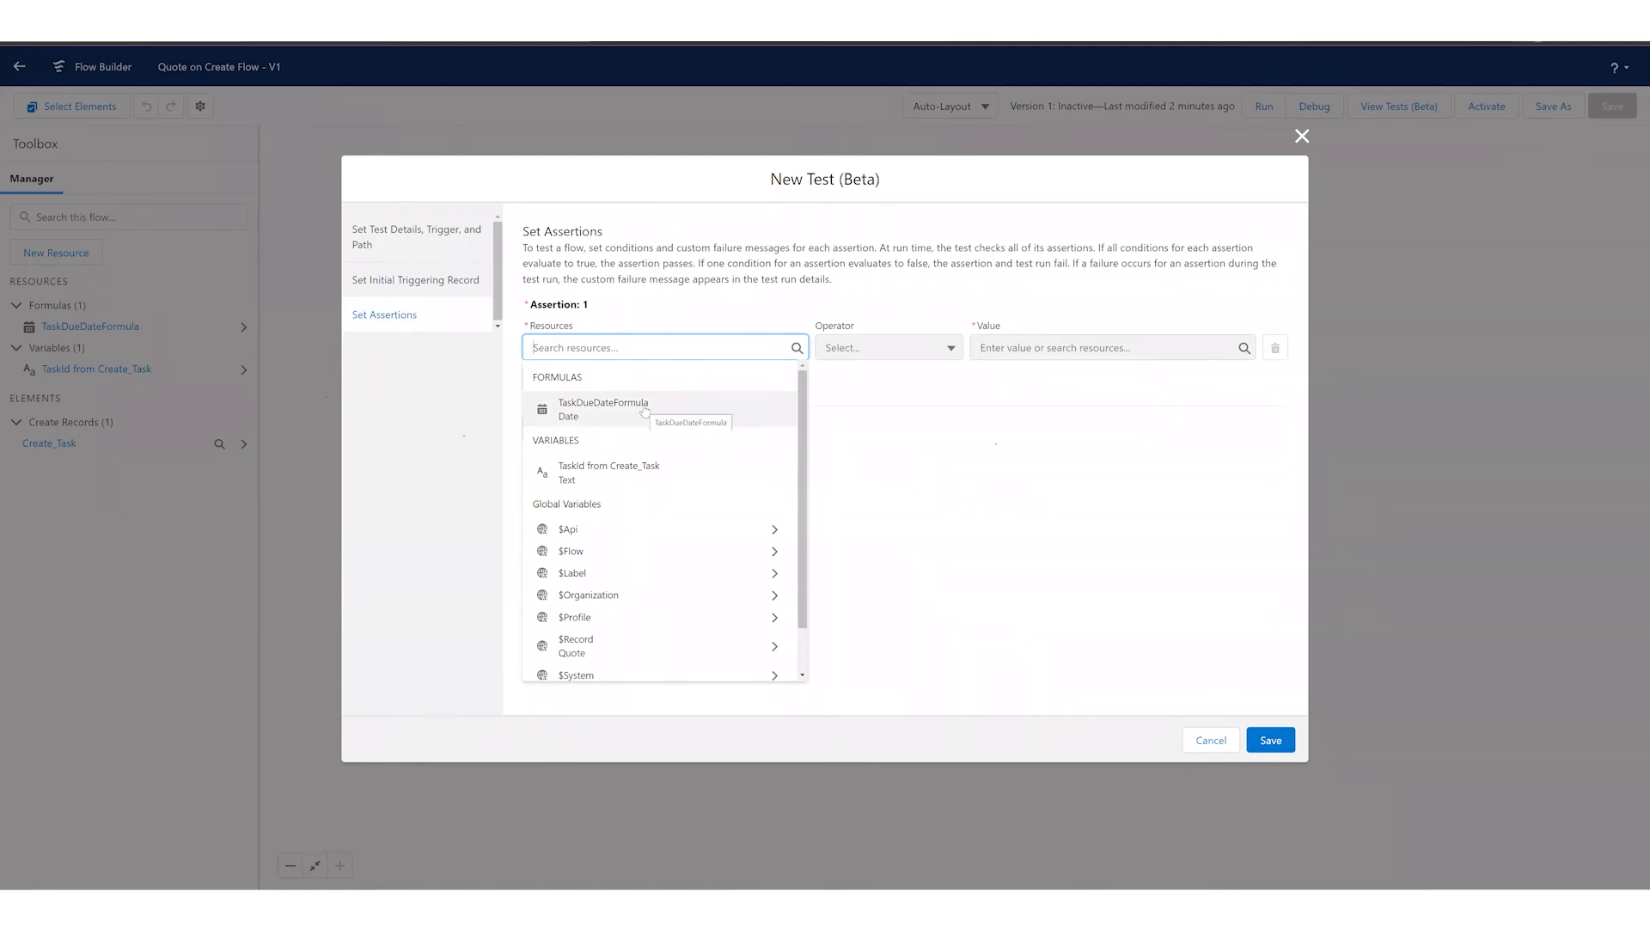
click(862, 402)
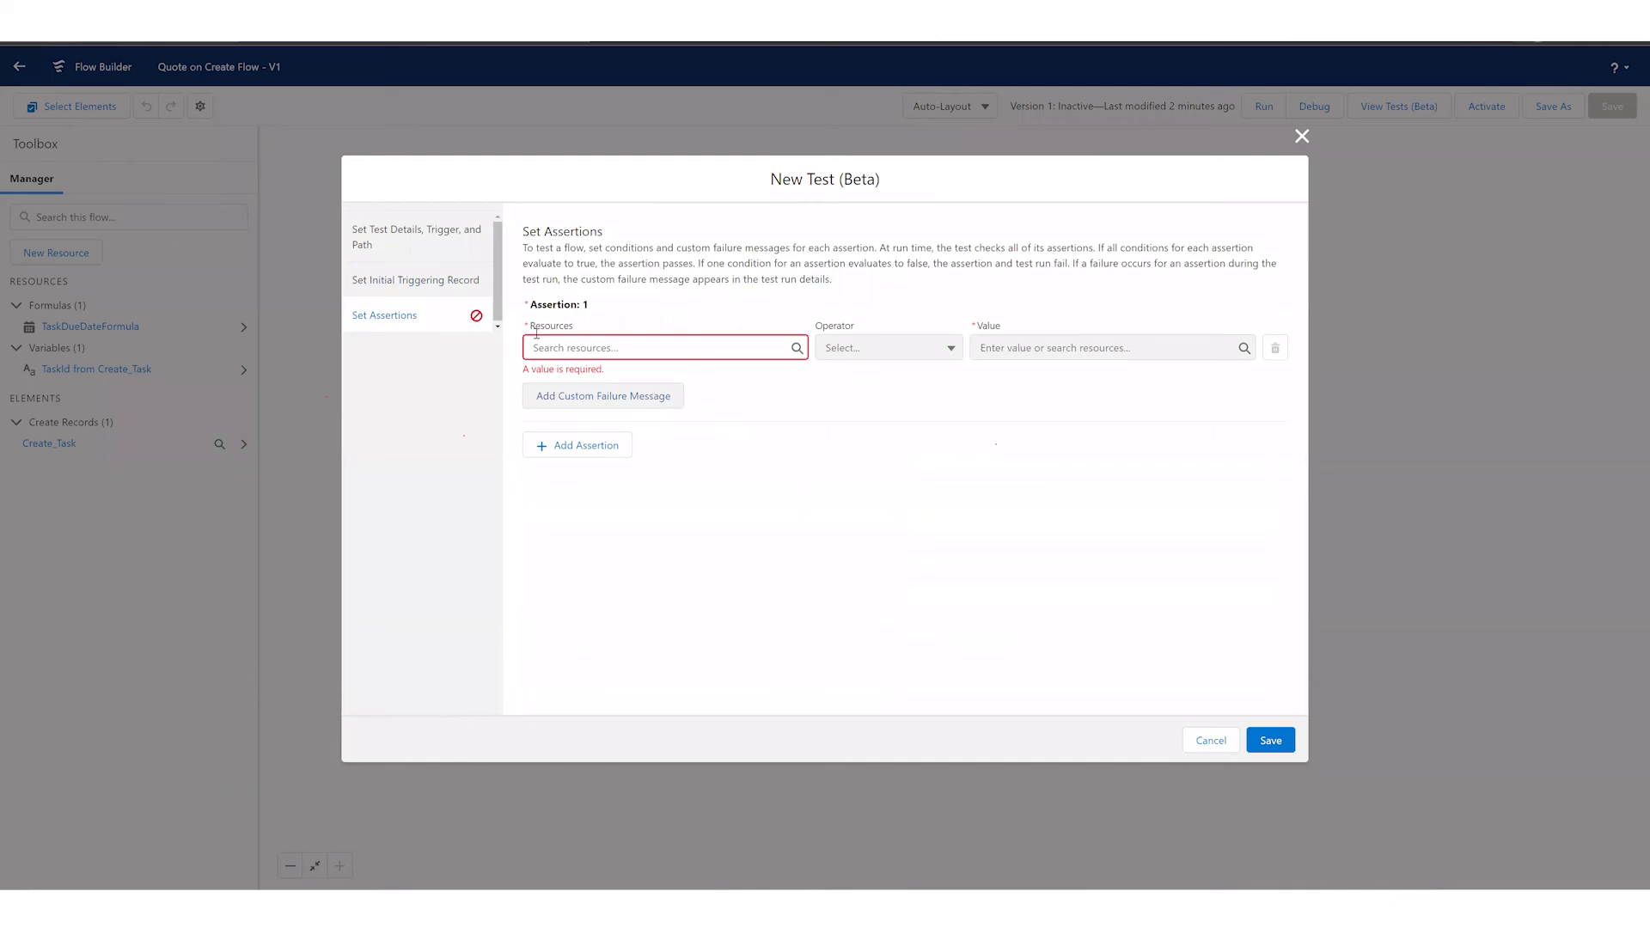
click(642, 344)
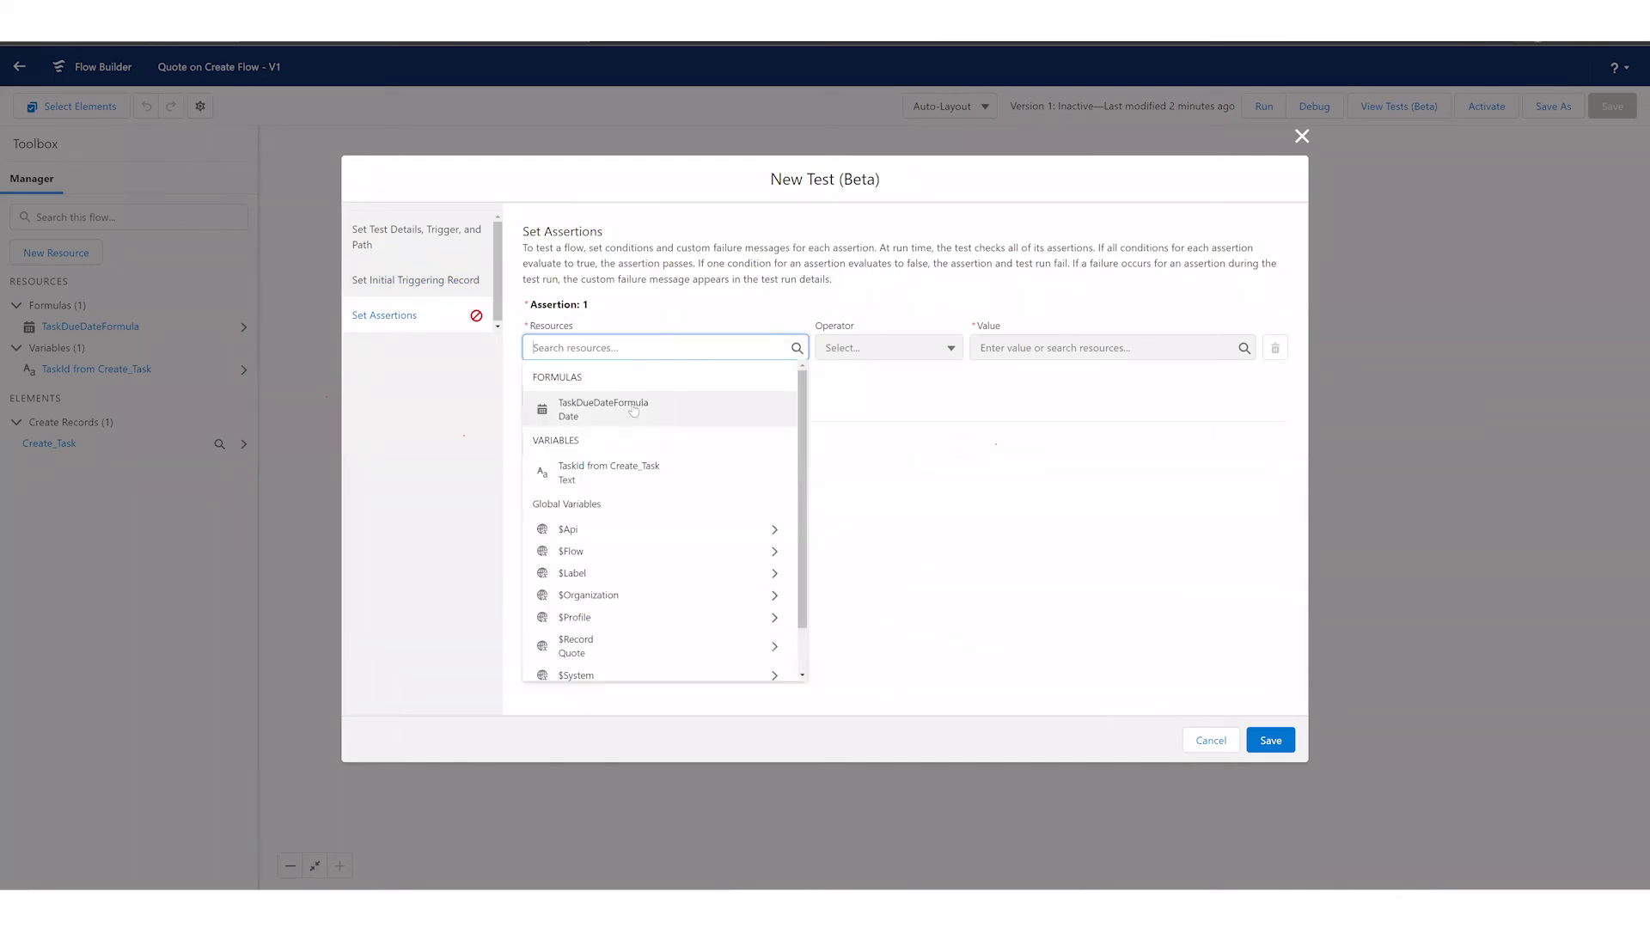
click(662, 476)
click(922, 349)
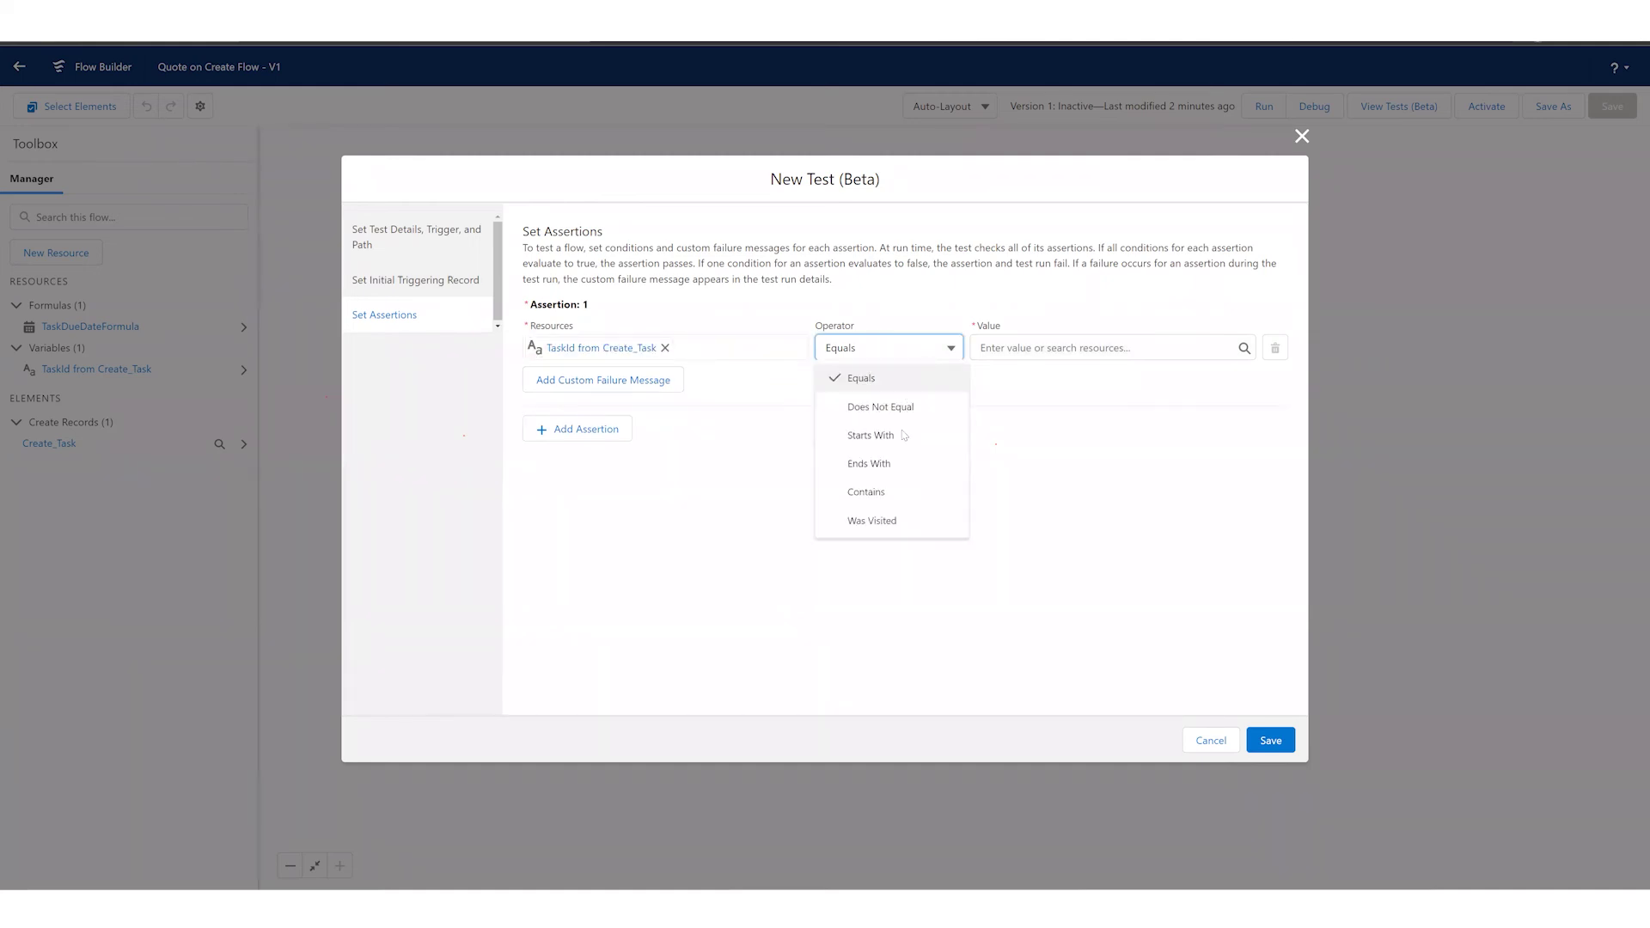
click(923, 321)
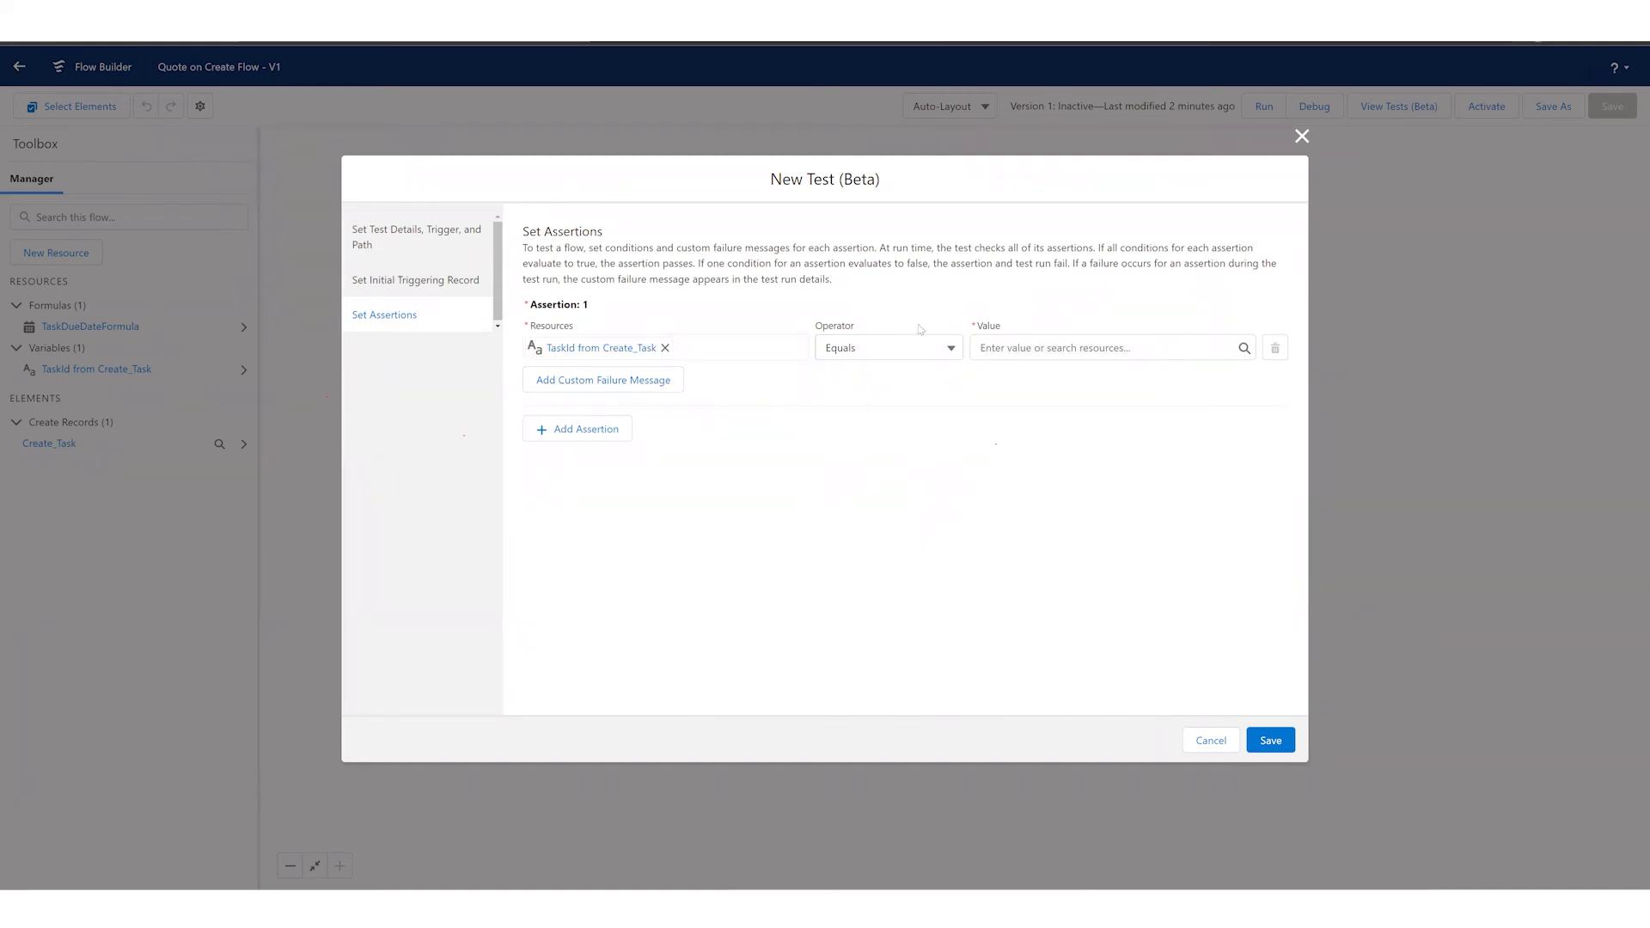
click(1029, 347)
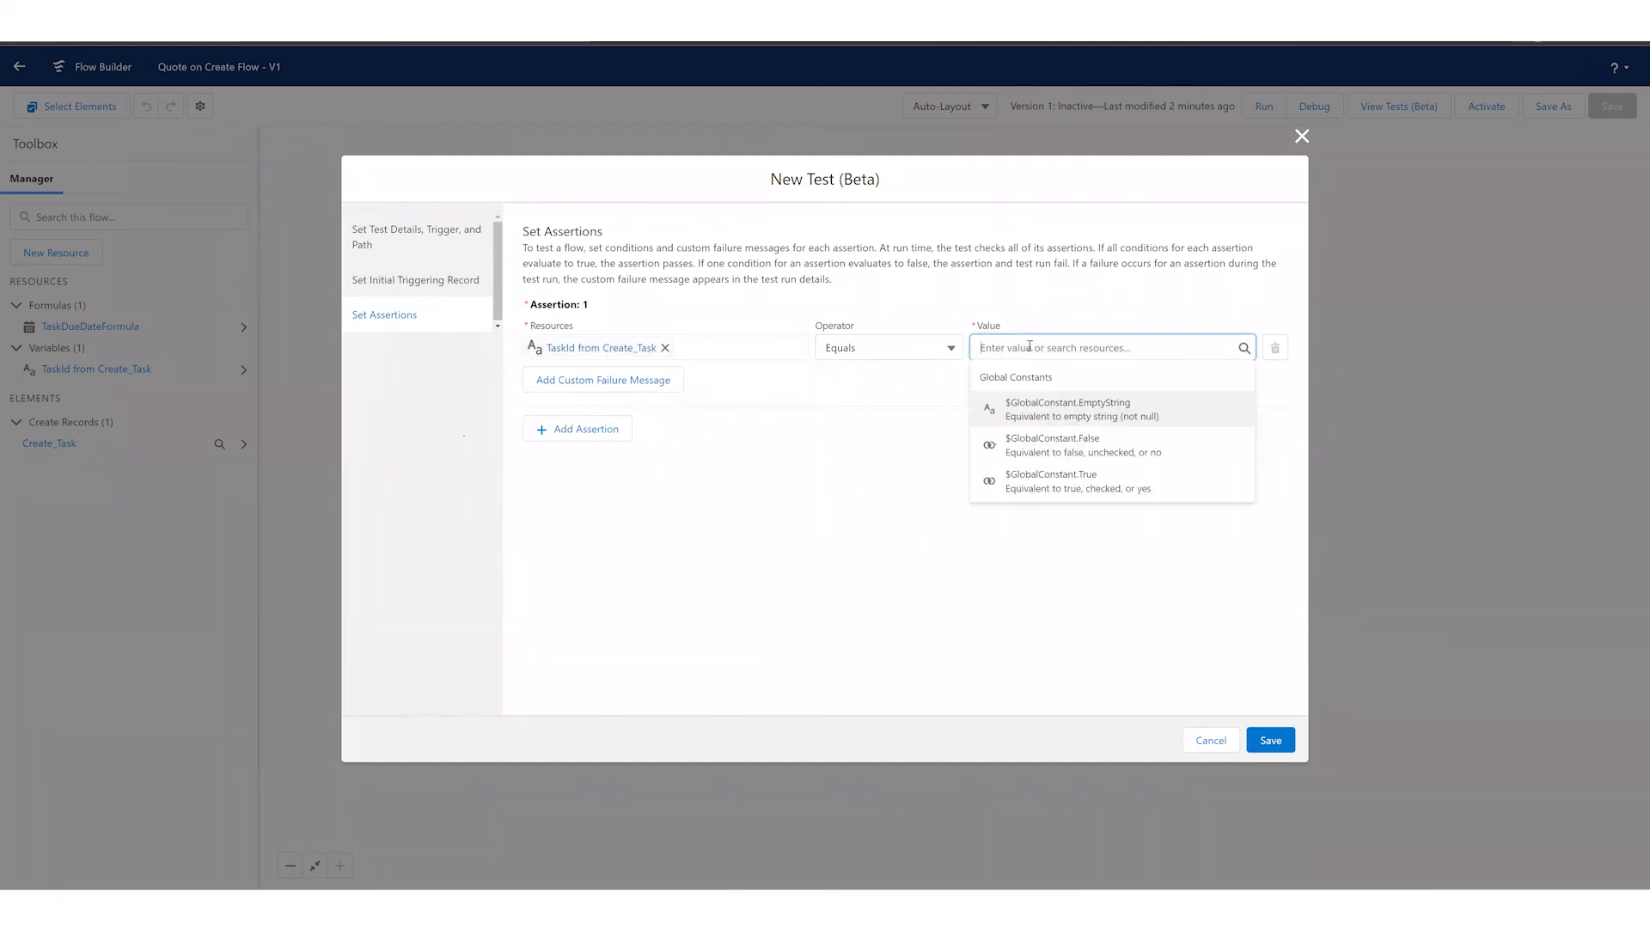
click(1108, 413)
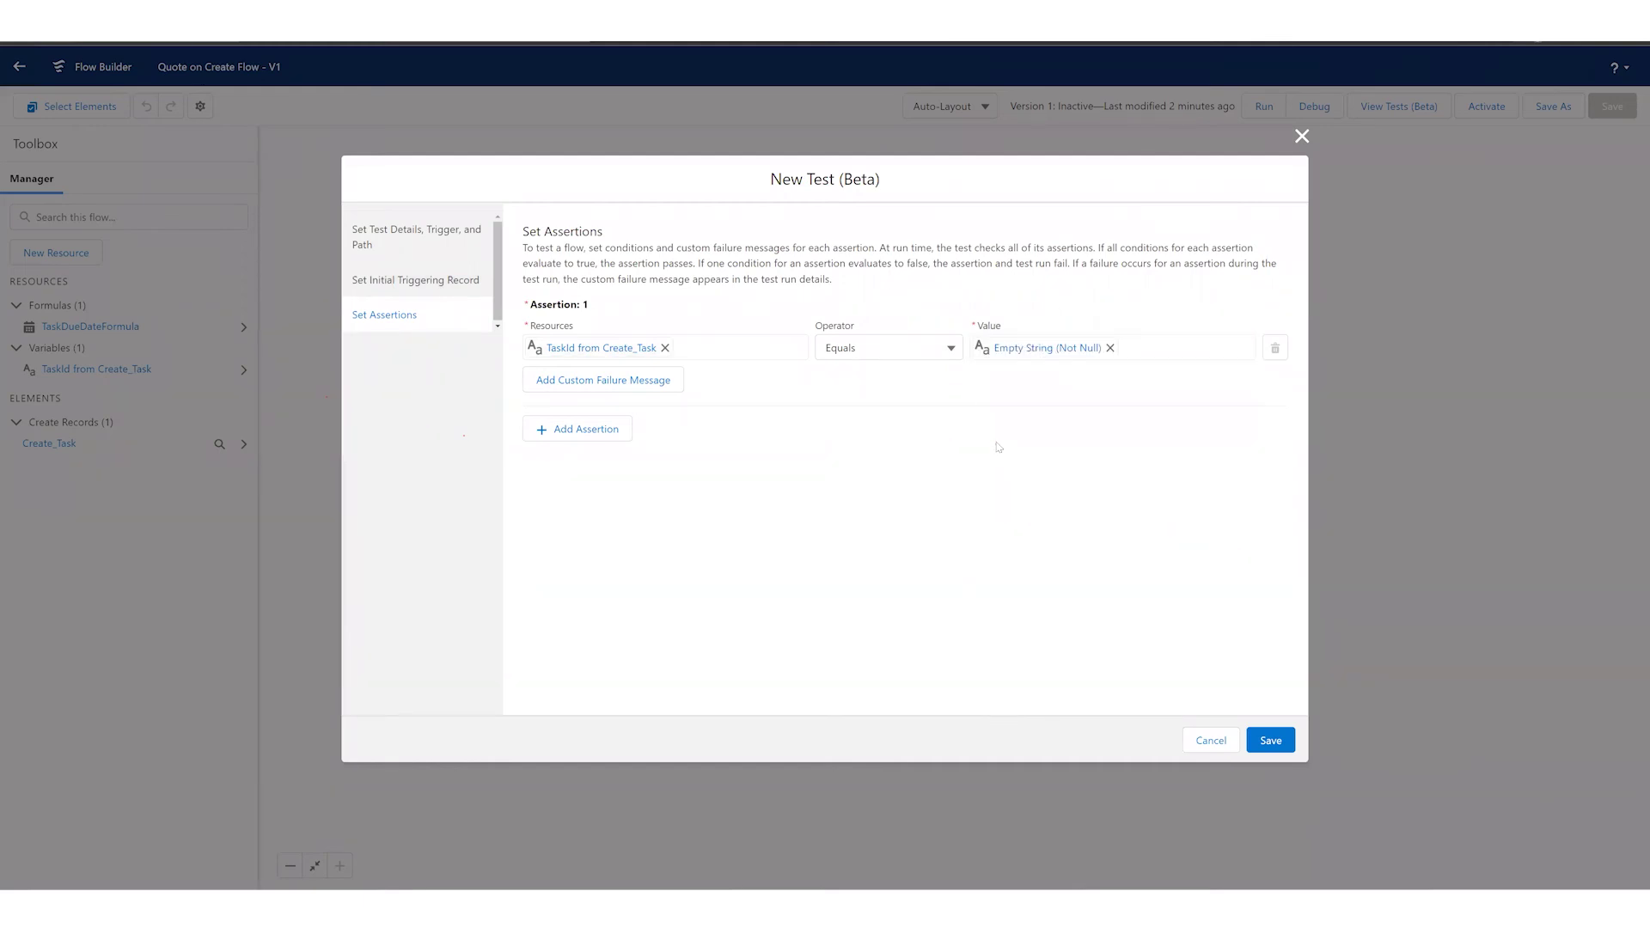
Add the custom failure message "Record Created" to the first assertion and save the test
click(678, 382)
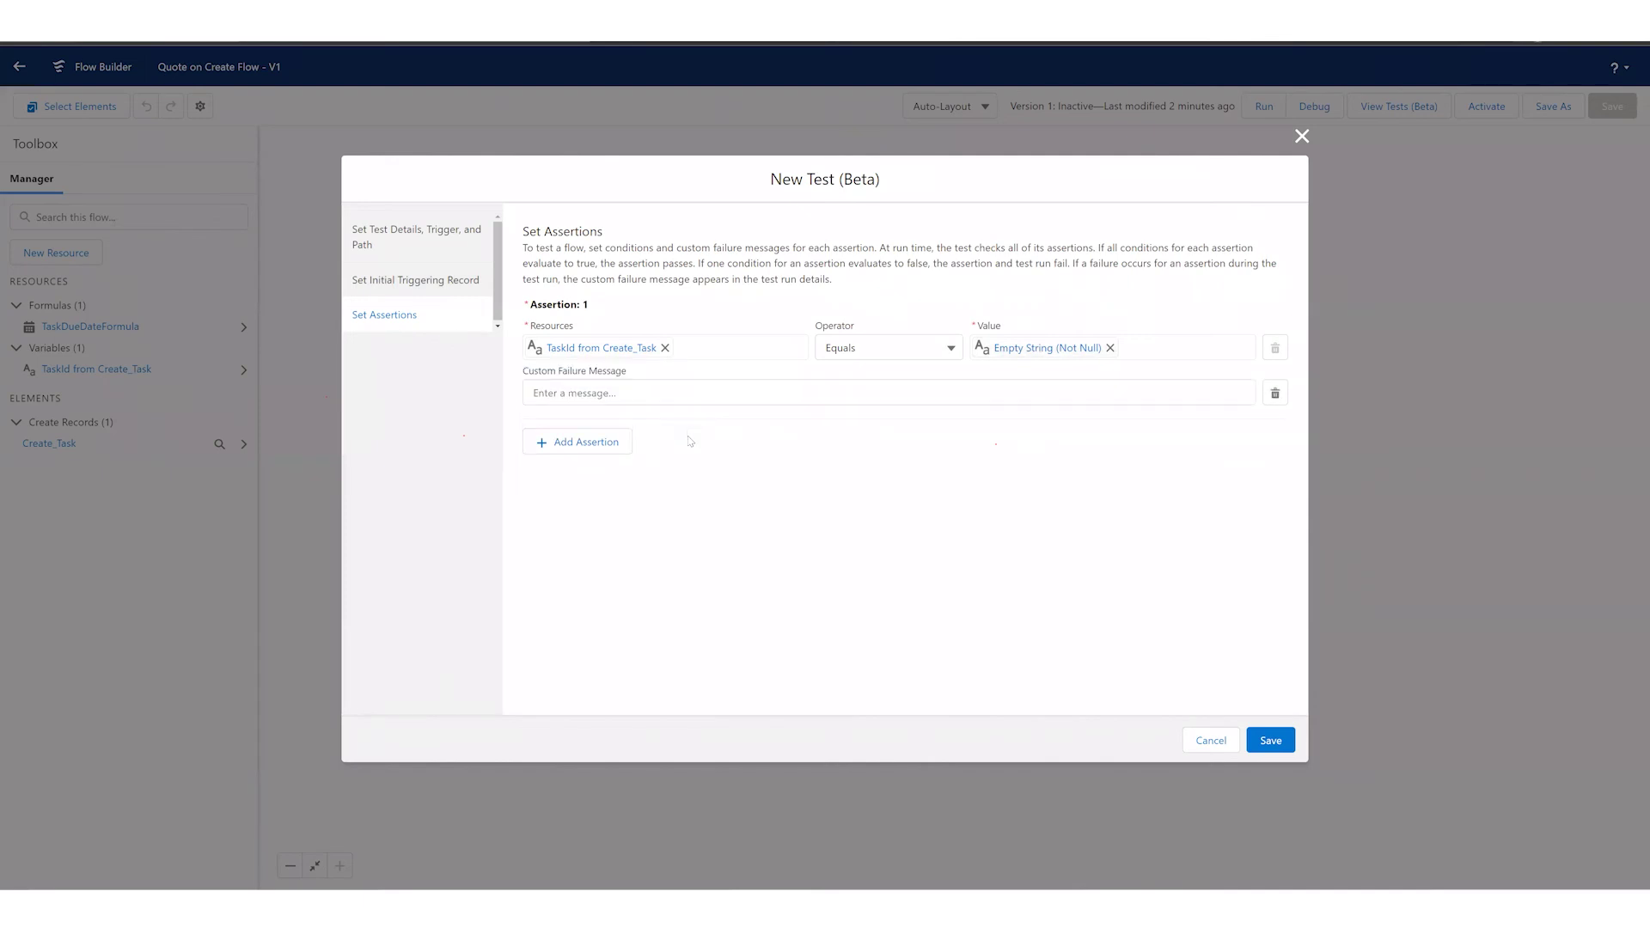
click(711, 392)
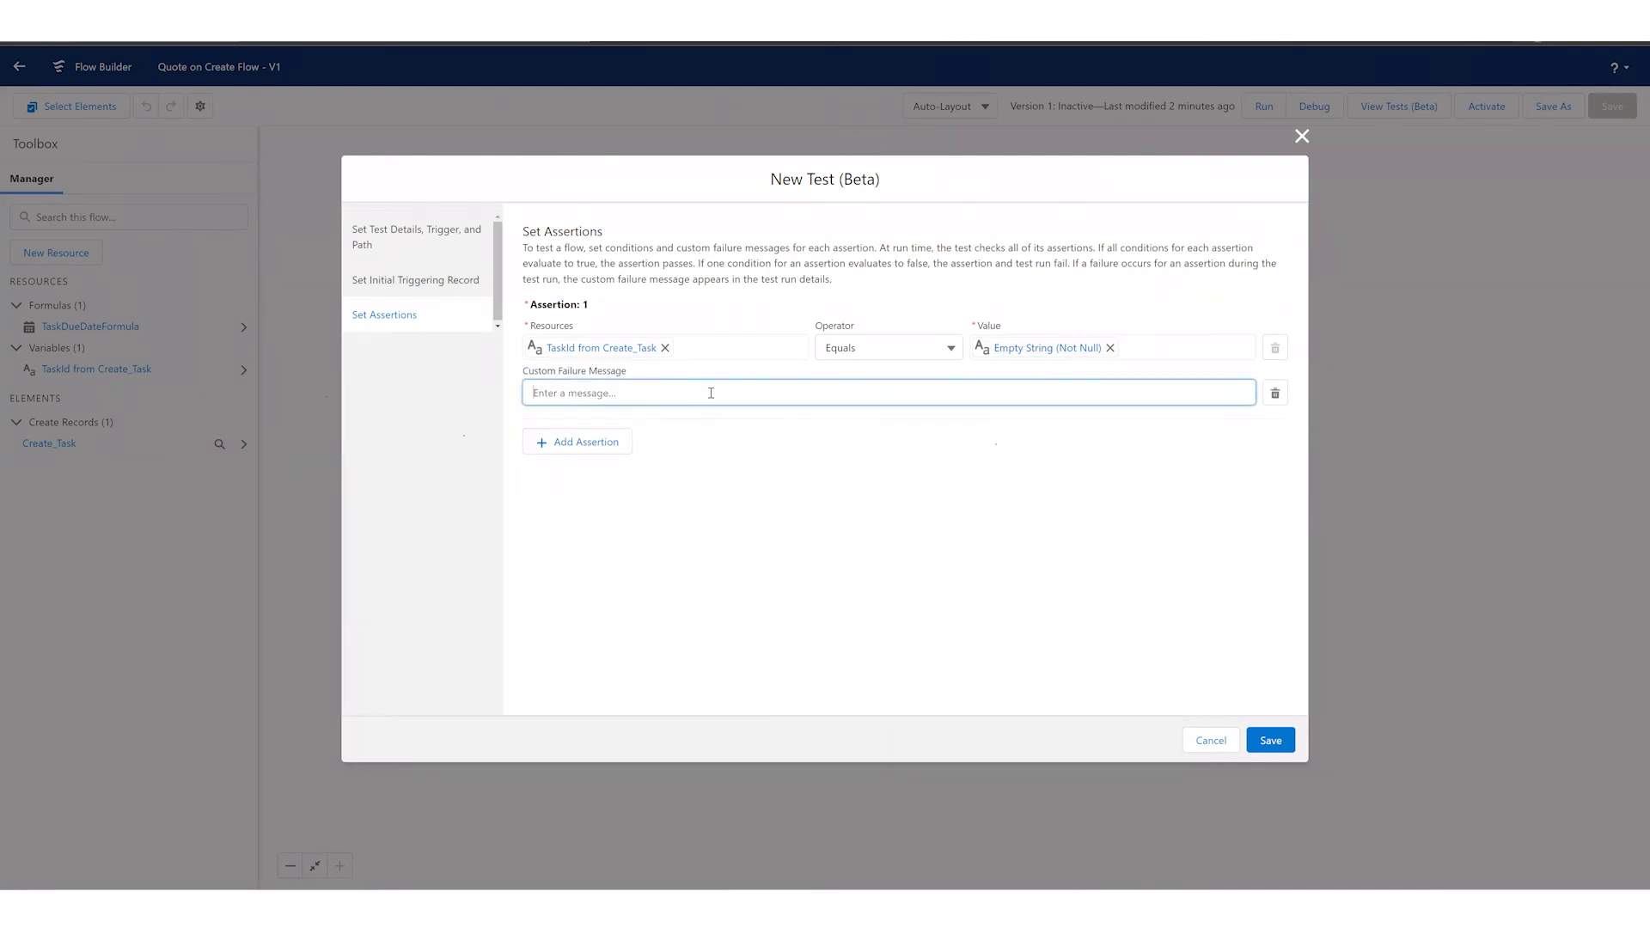
text(Record Created)
click(1299, 701)
click(1267, 740)
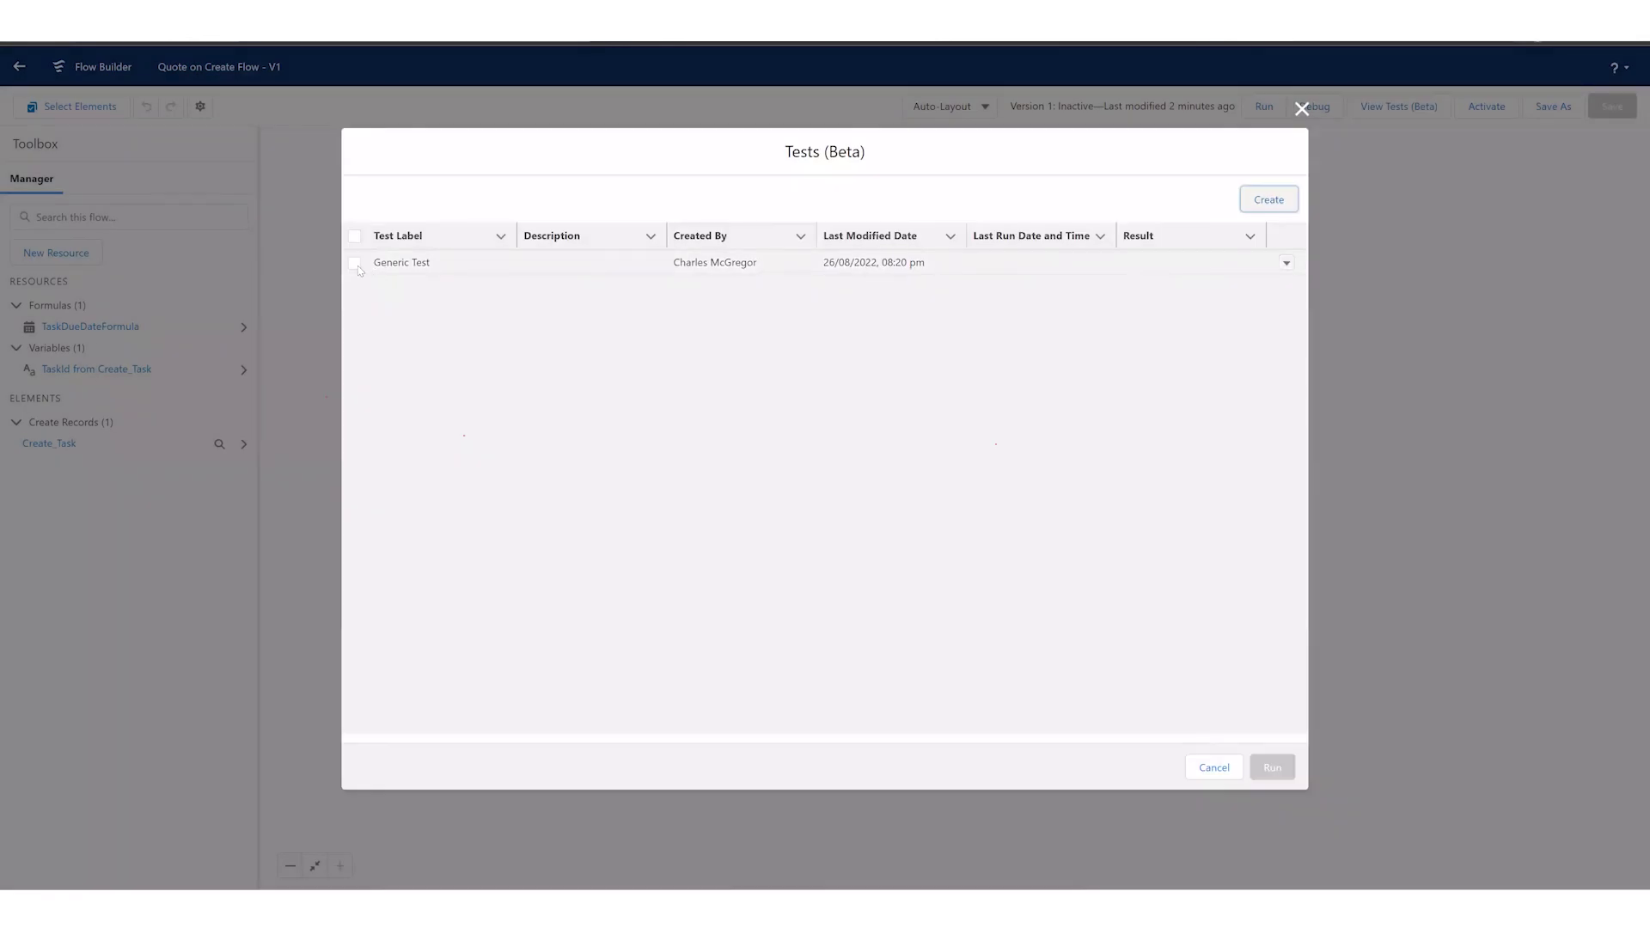
Try to run Generic Test from the list of tests, and return to the flow canvas
click(354, 263)
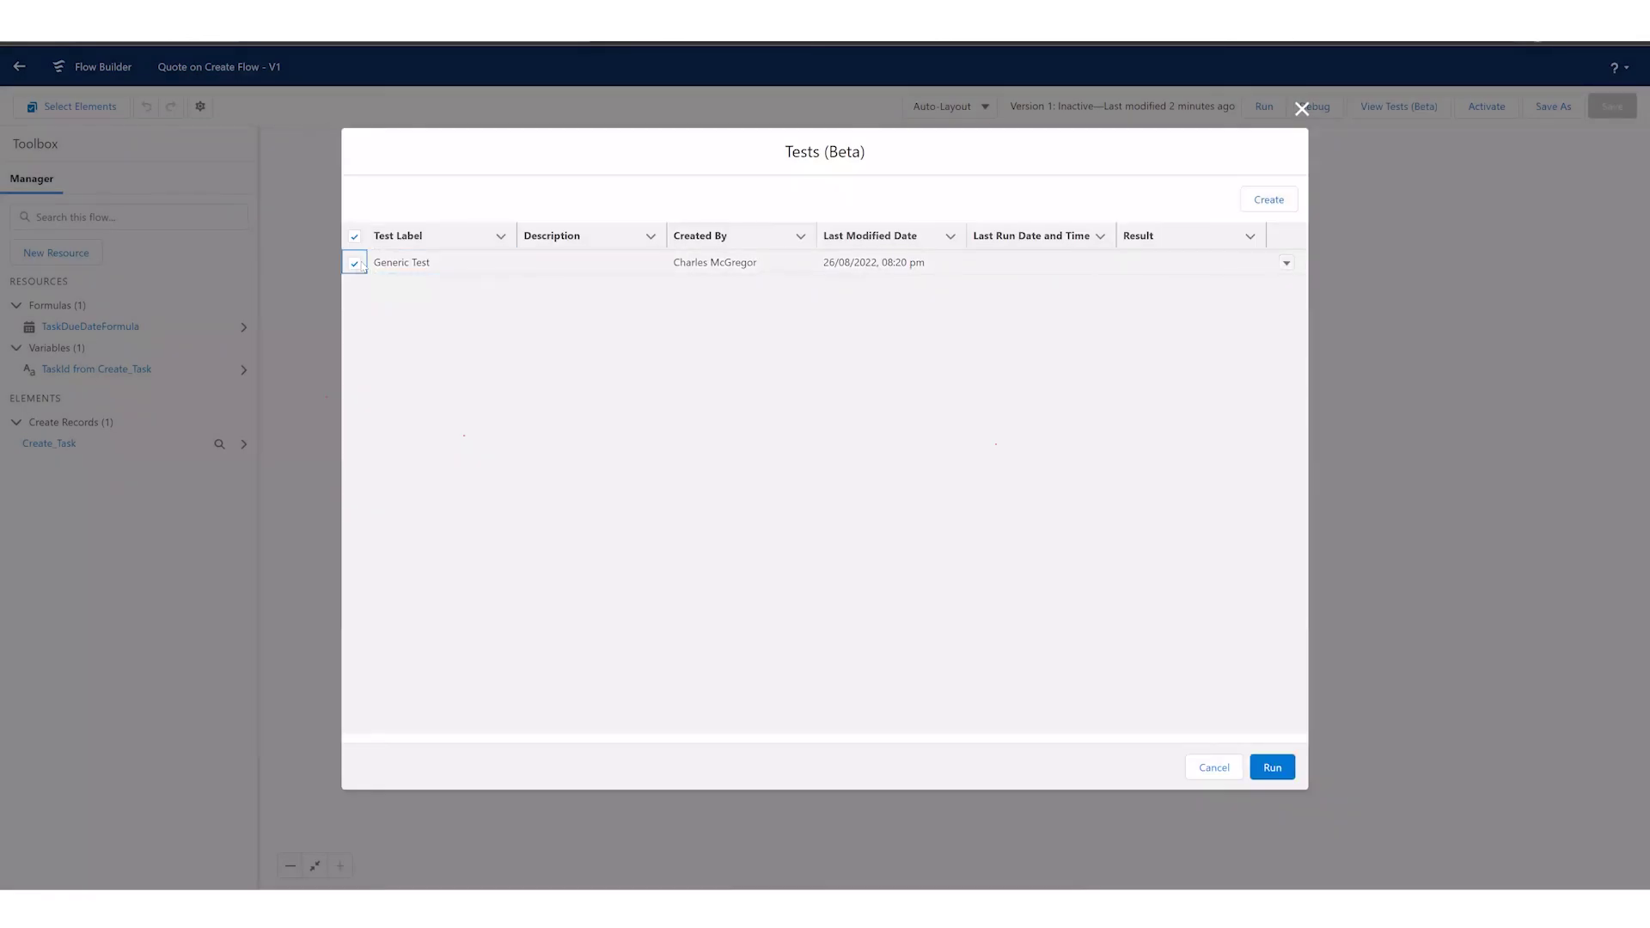
click(1280, 765)
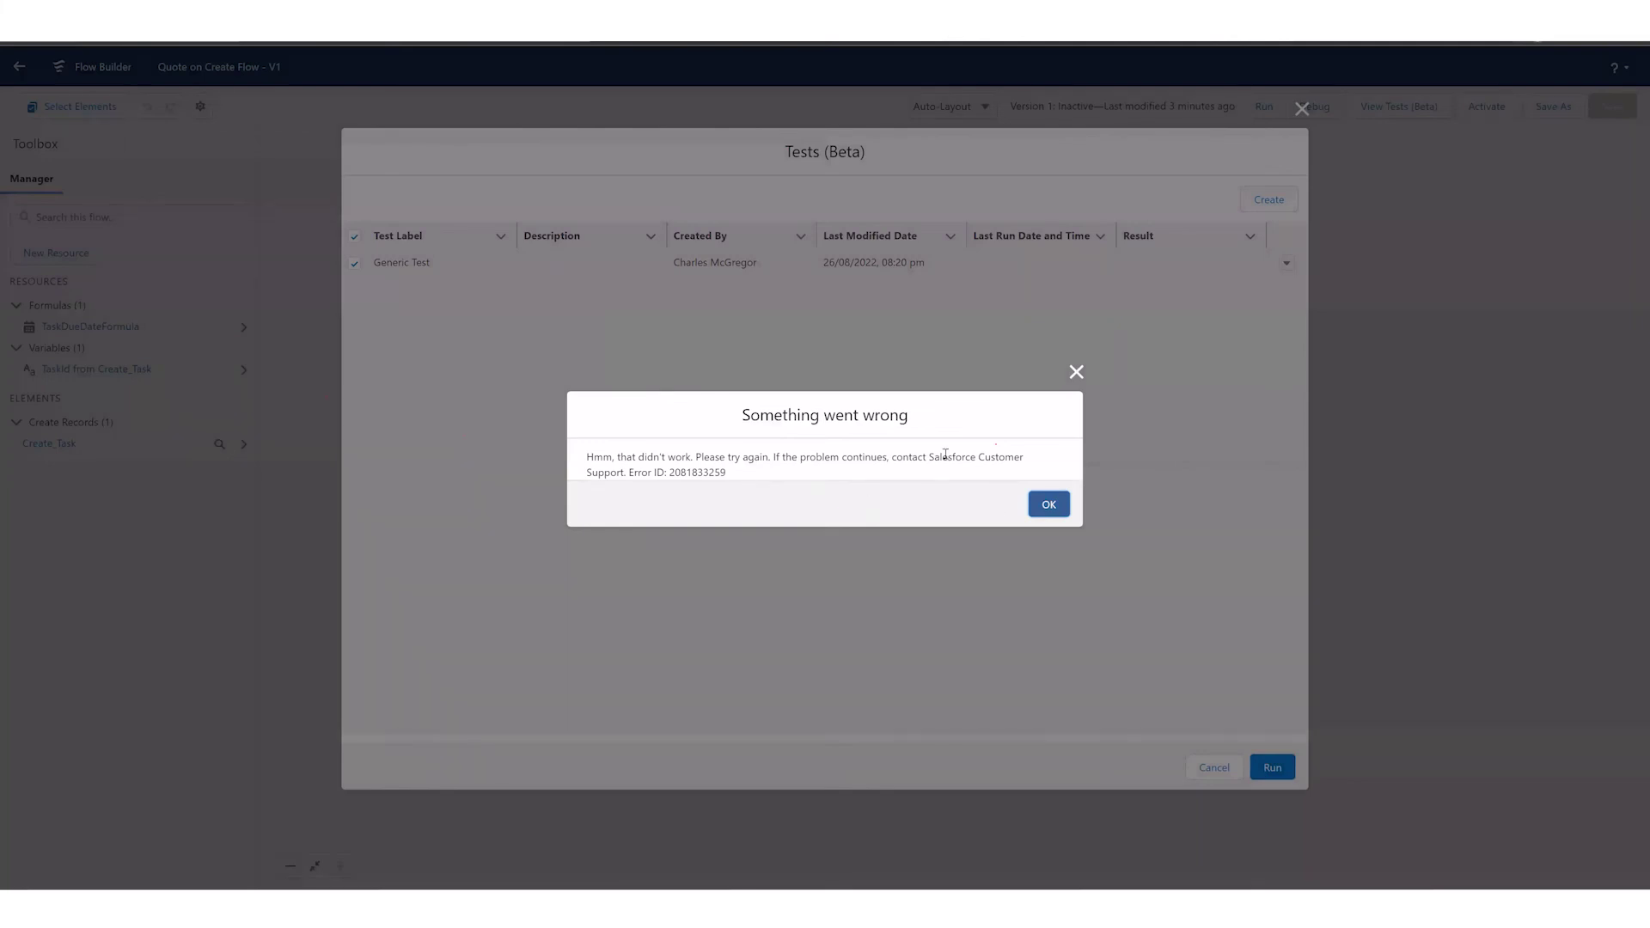
drag(929, 460, 999, 460)
click(999, 461)
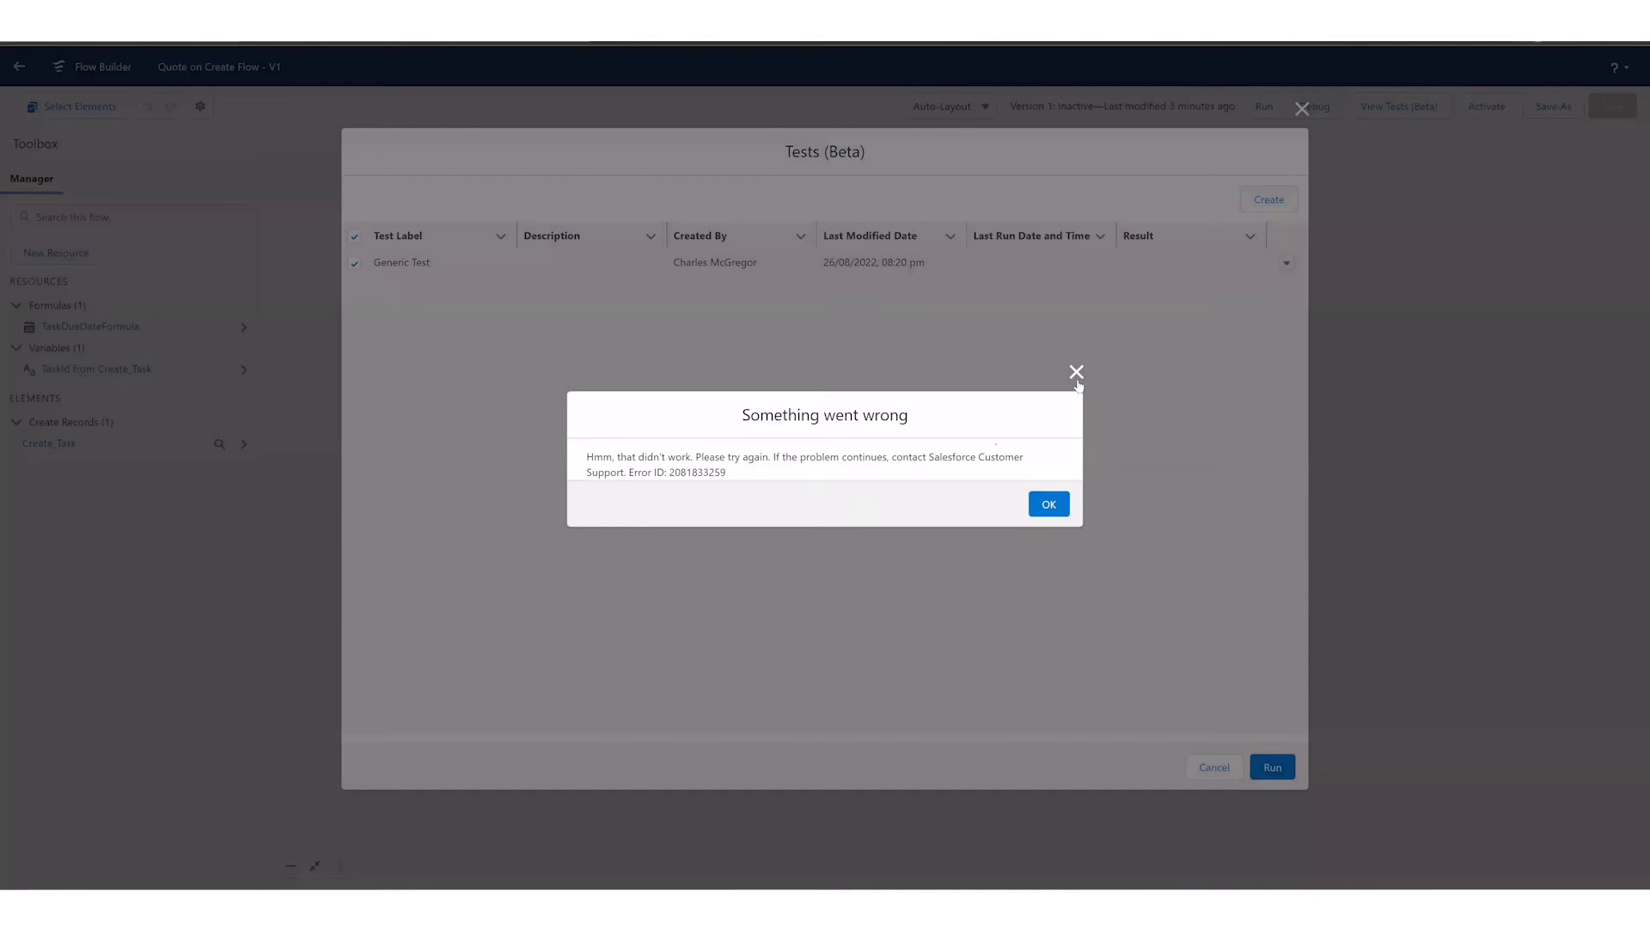
click(1301, 109)
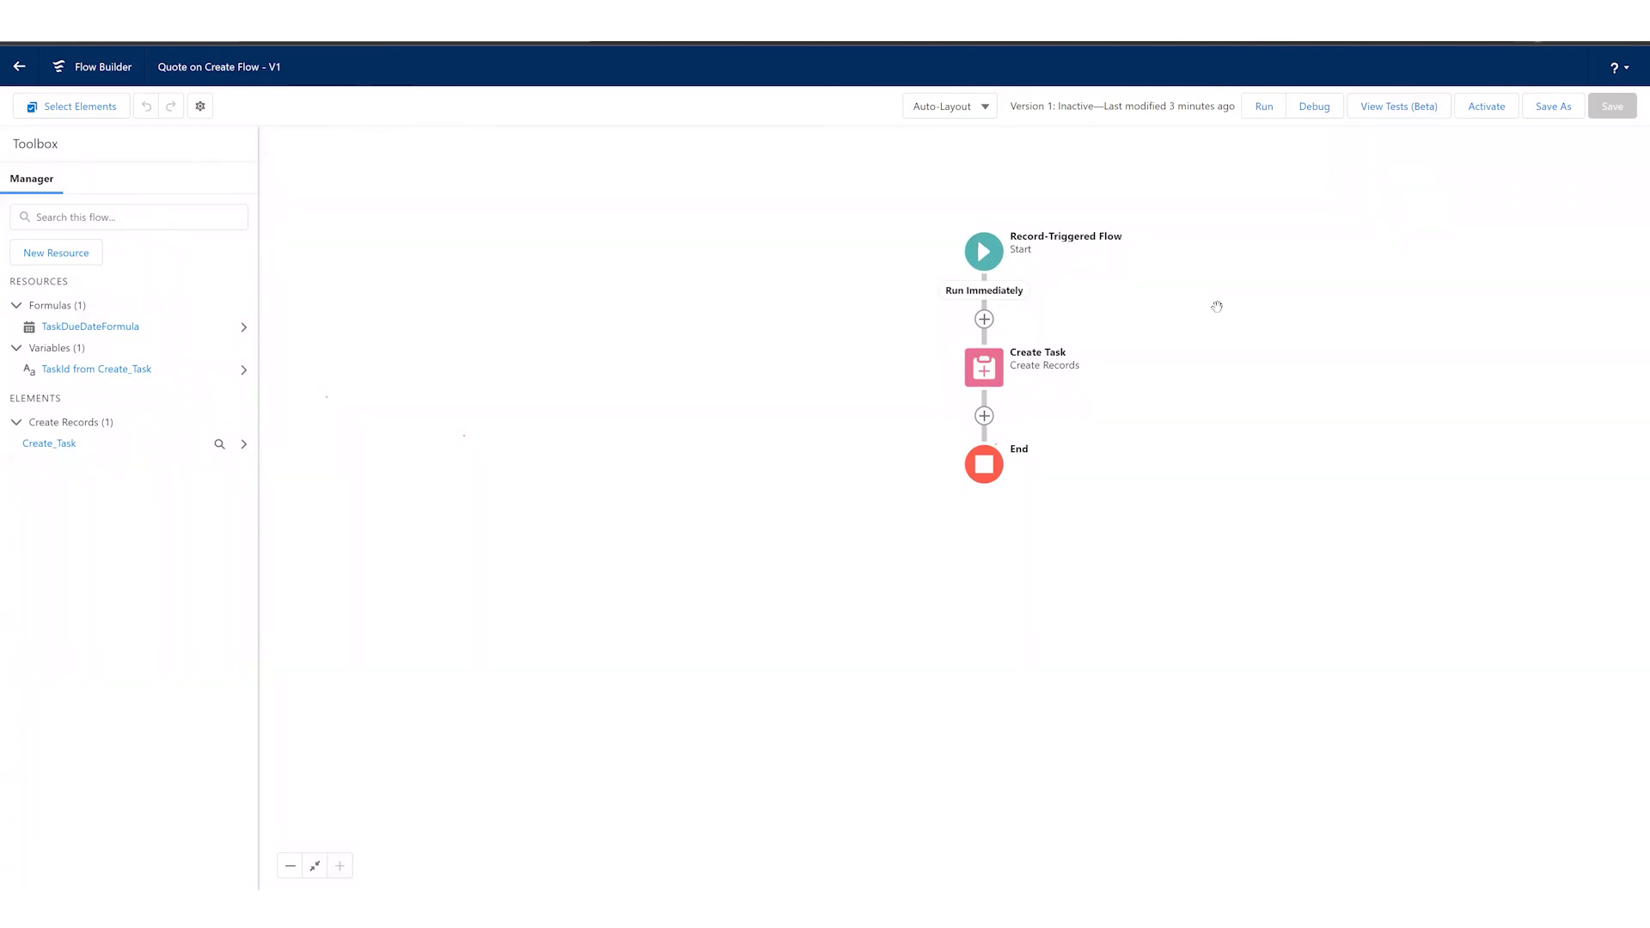
Add a Subflow element right before Create Task that references Autolaunched Flow - Lost Opportunity
drag(1181, 320, 1170, 325)
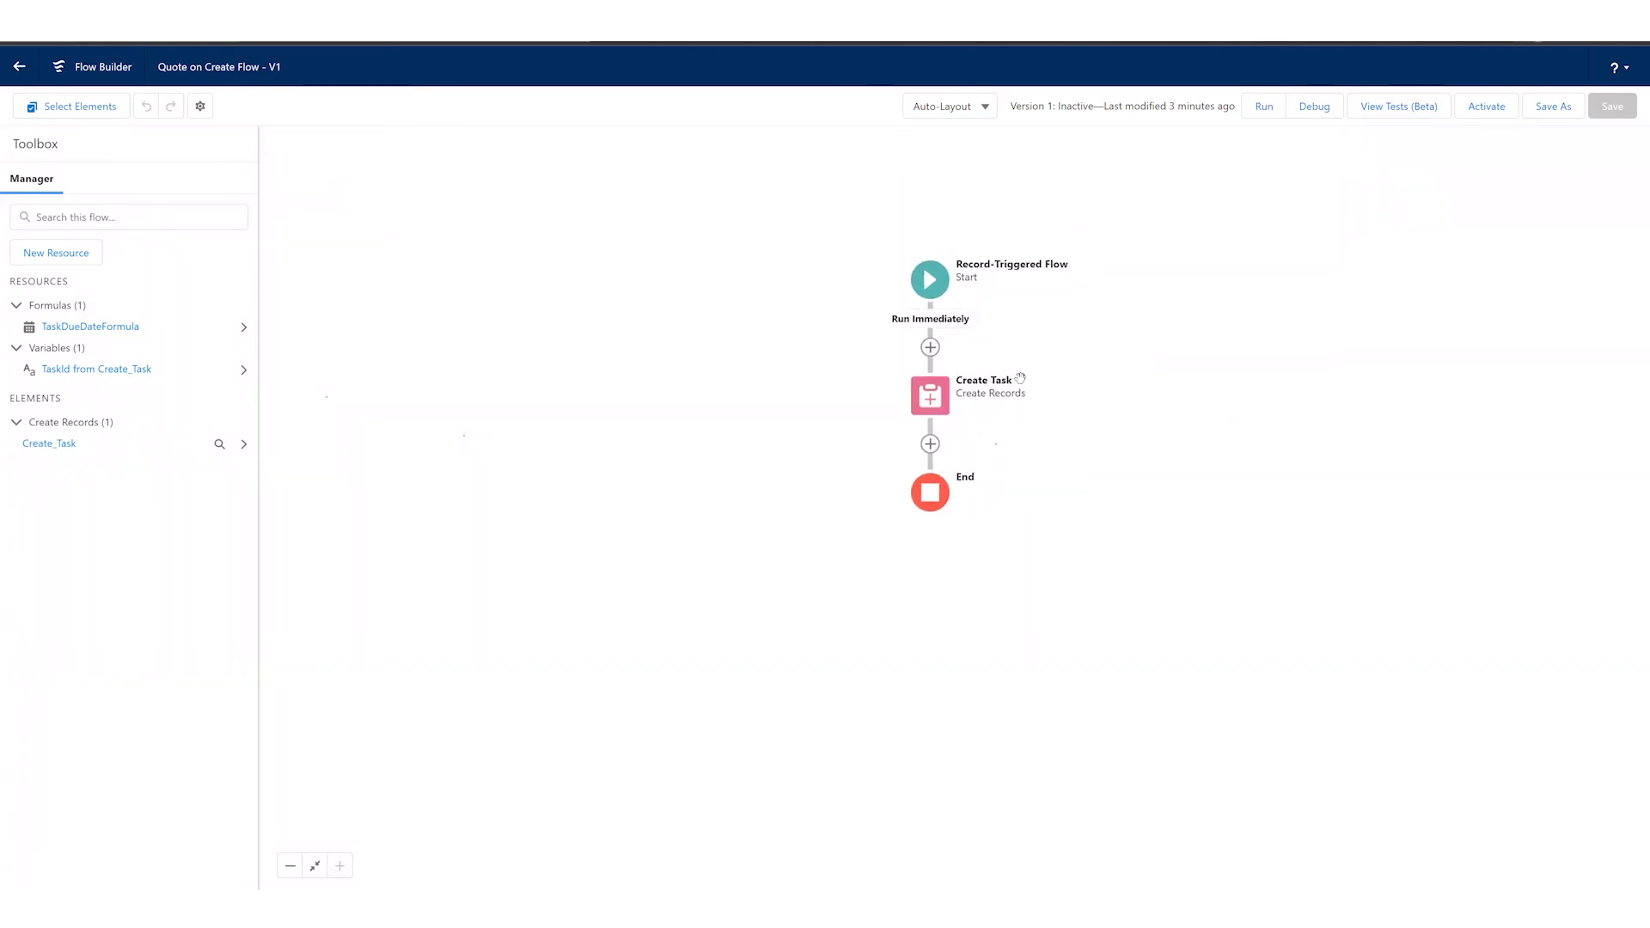
click(931, 348)
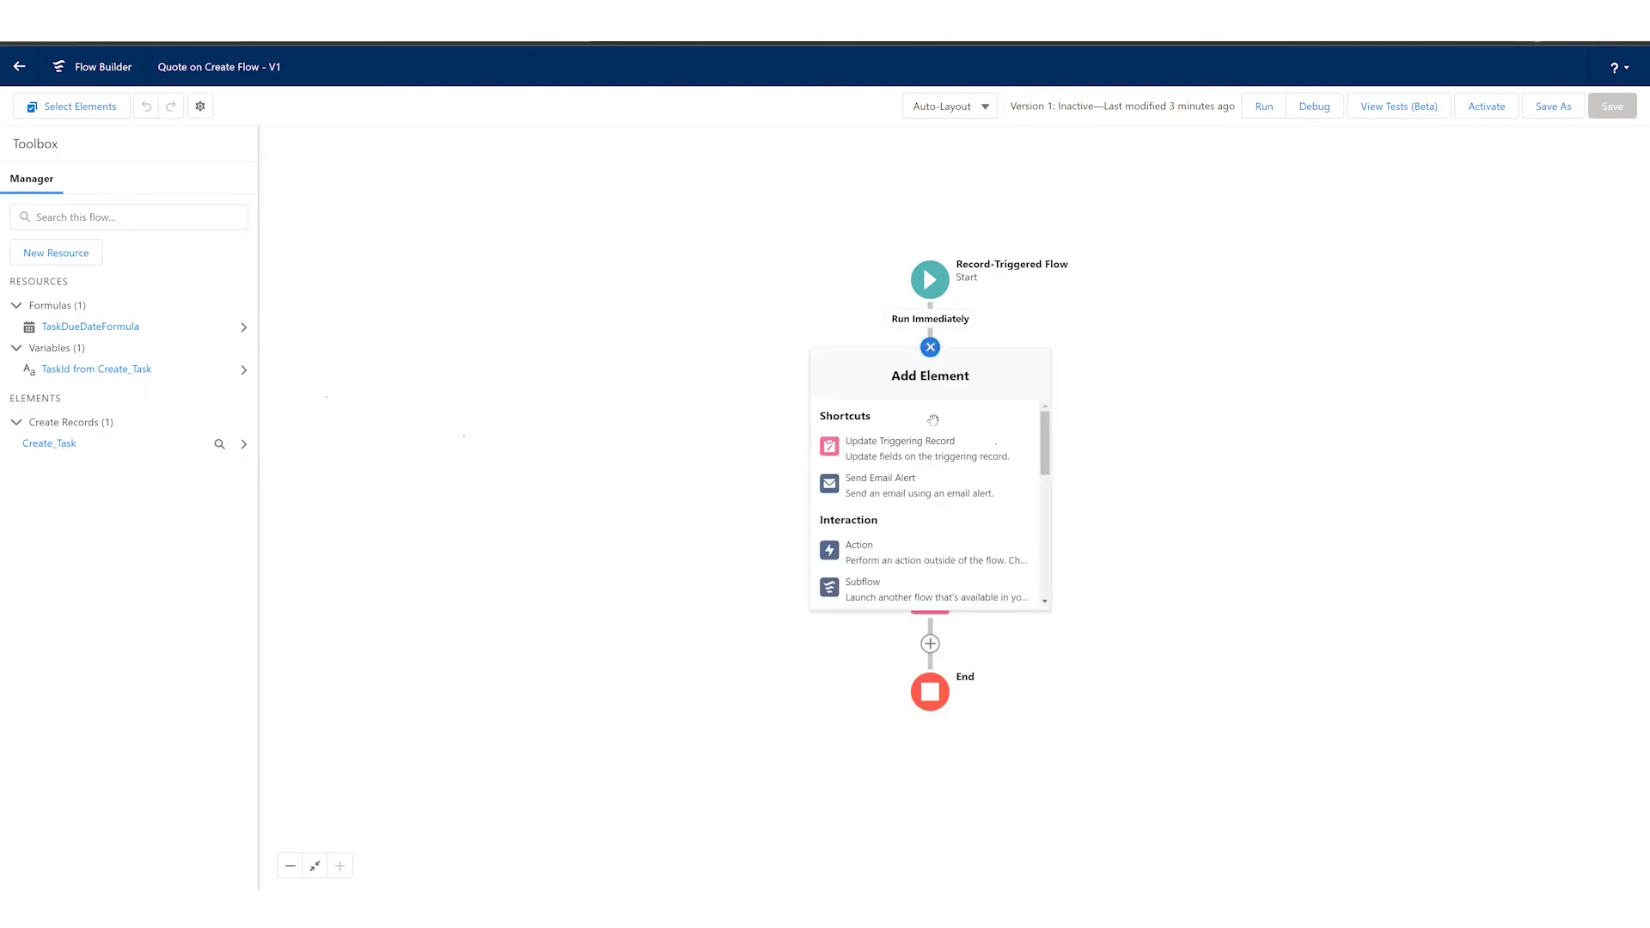
scroll(908, 556, down, 2)
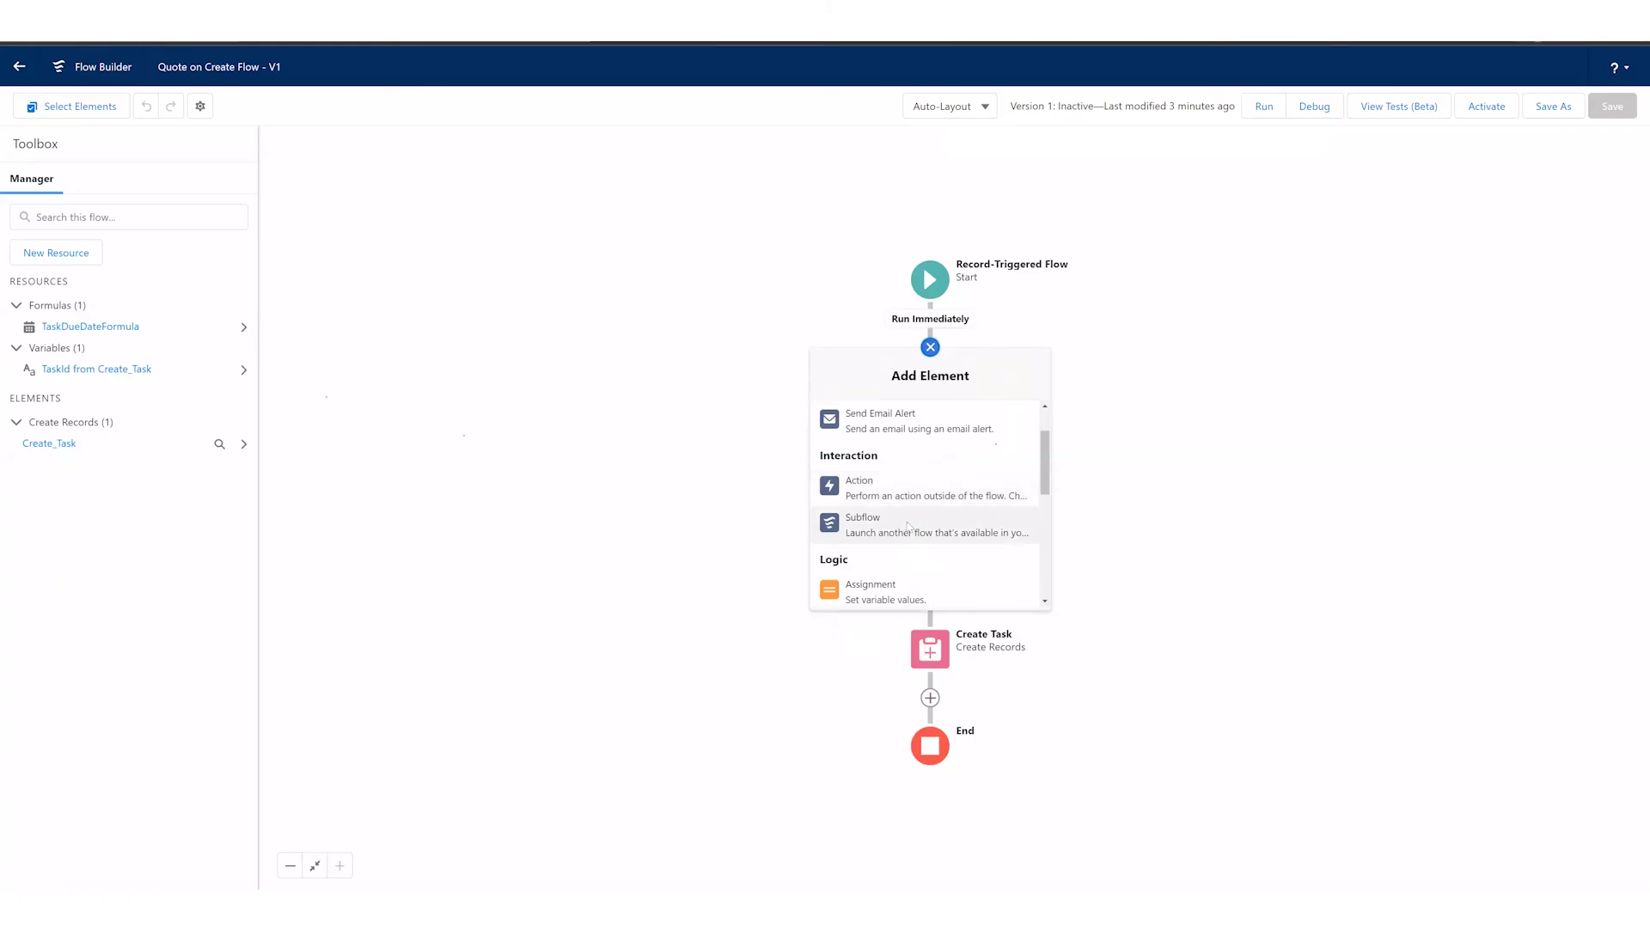
click(906, 519)
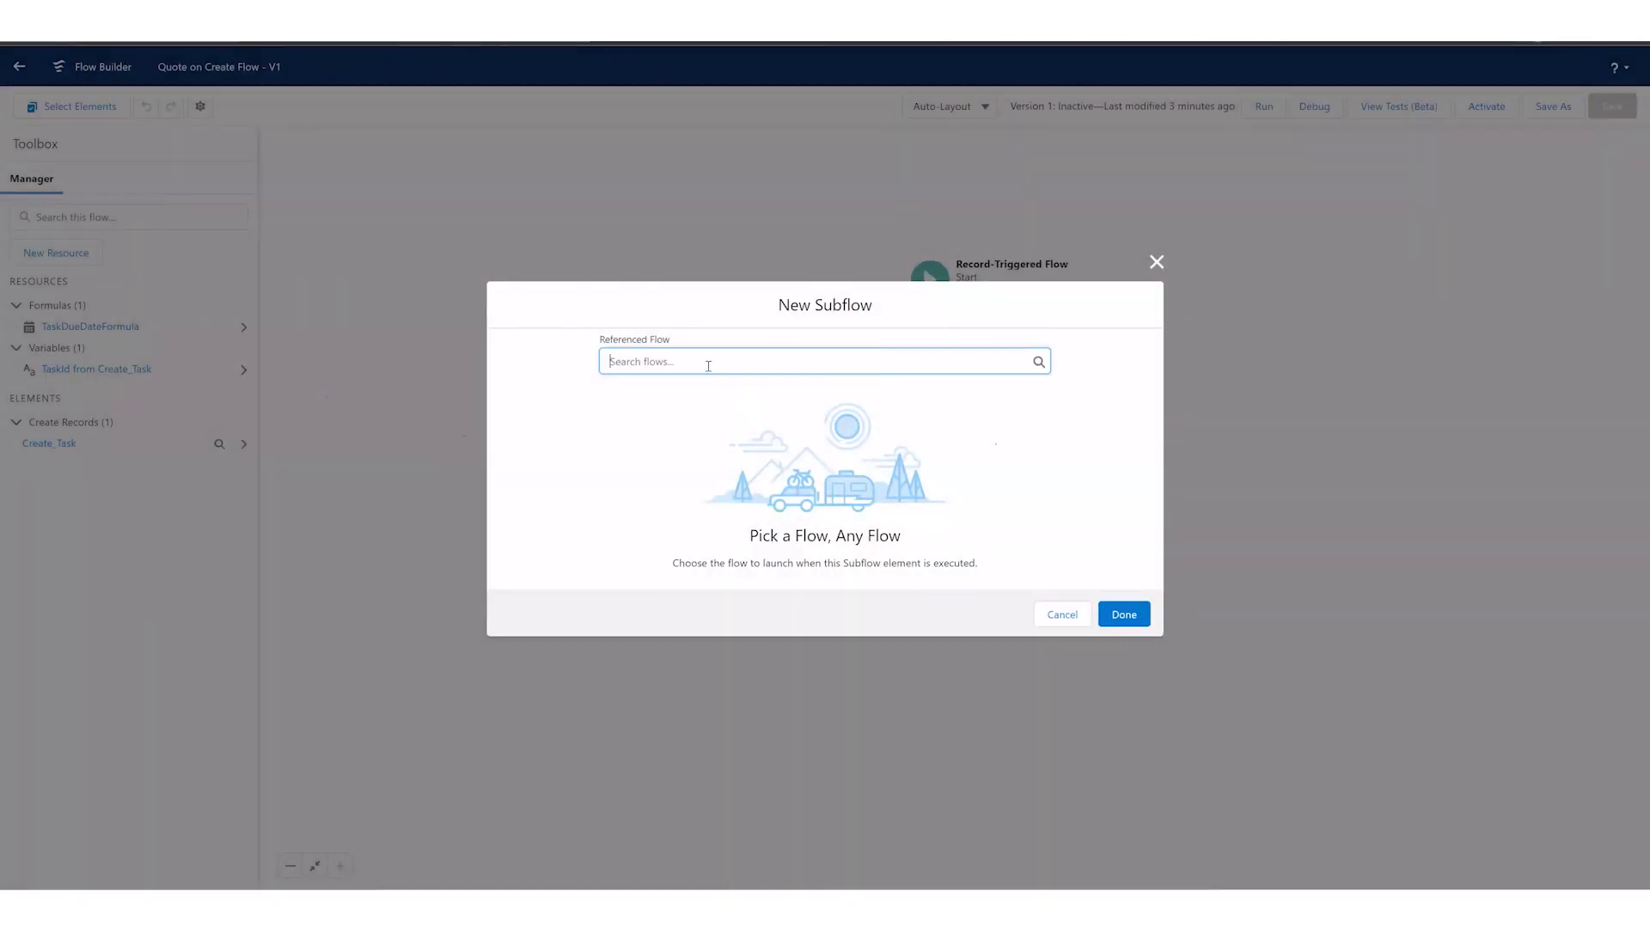
click(1160, 258)
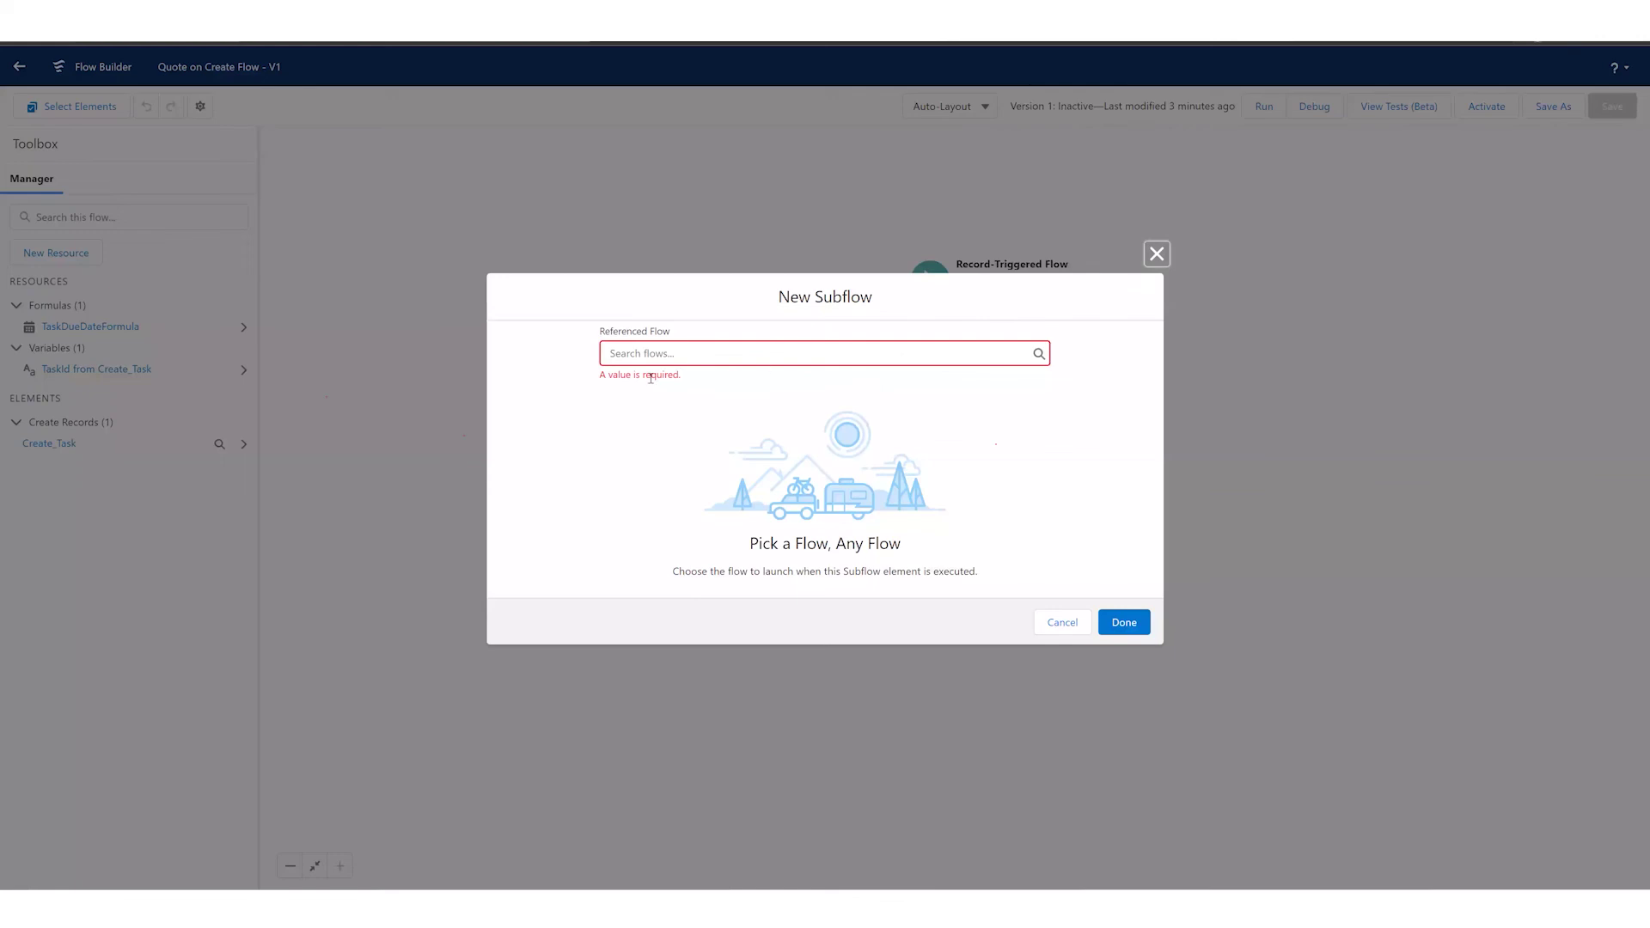
click(653, 354)
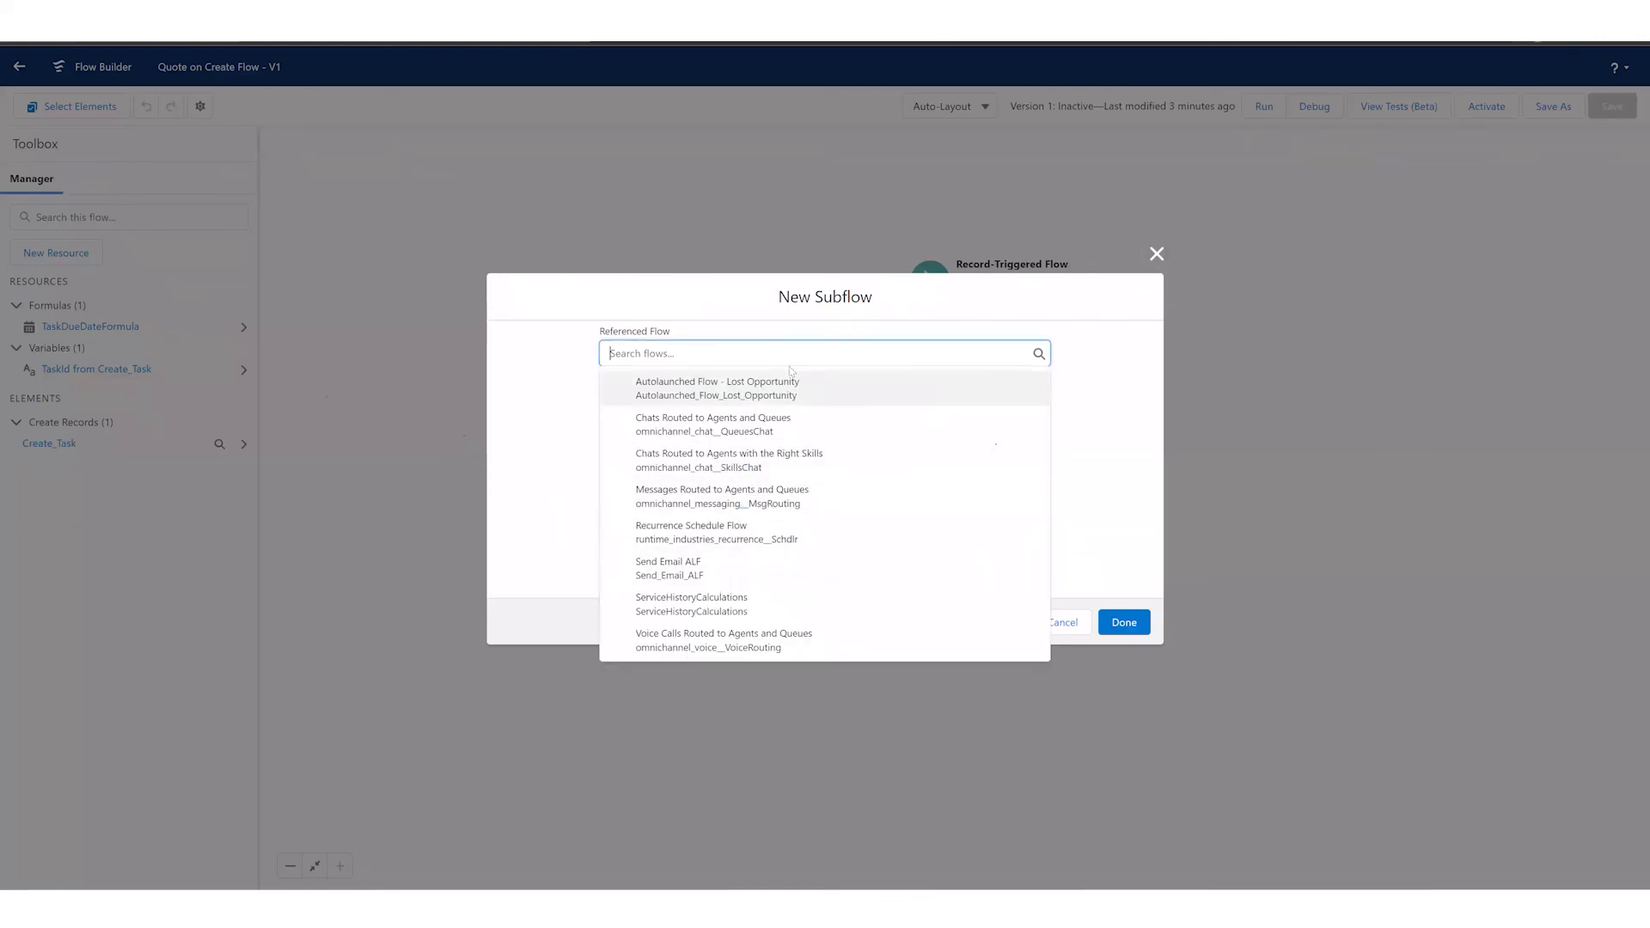
click(840, 384)
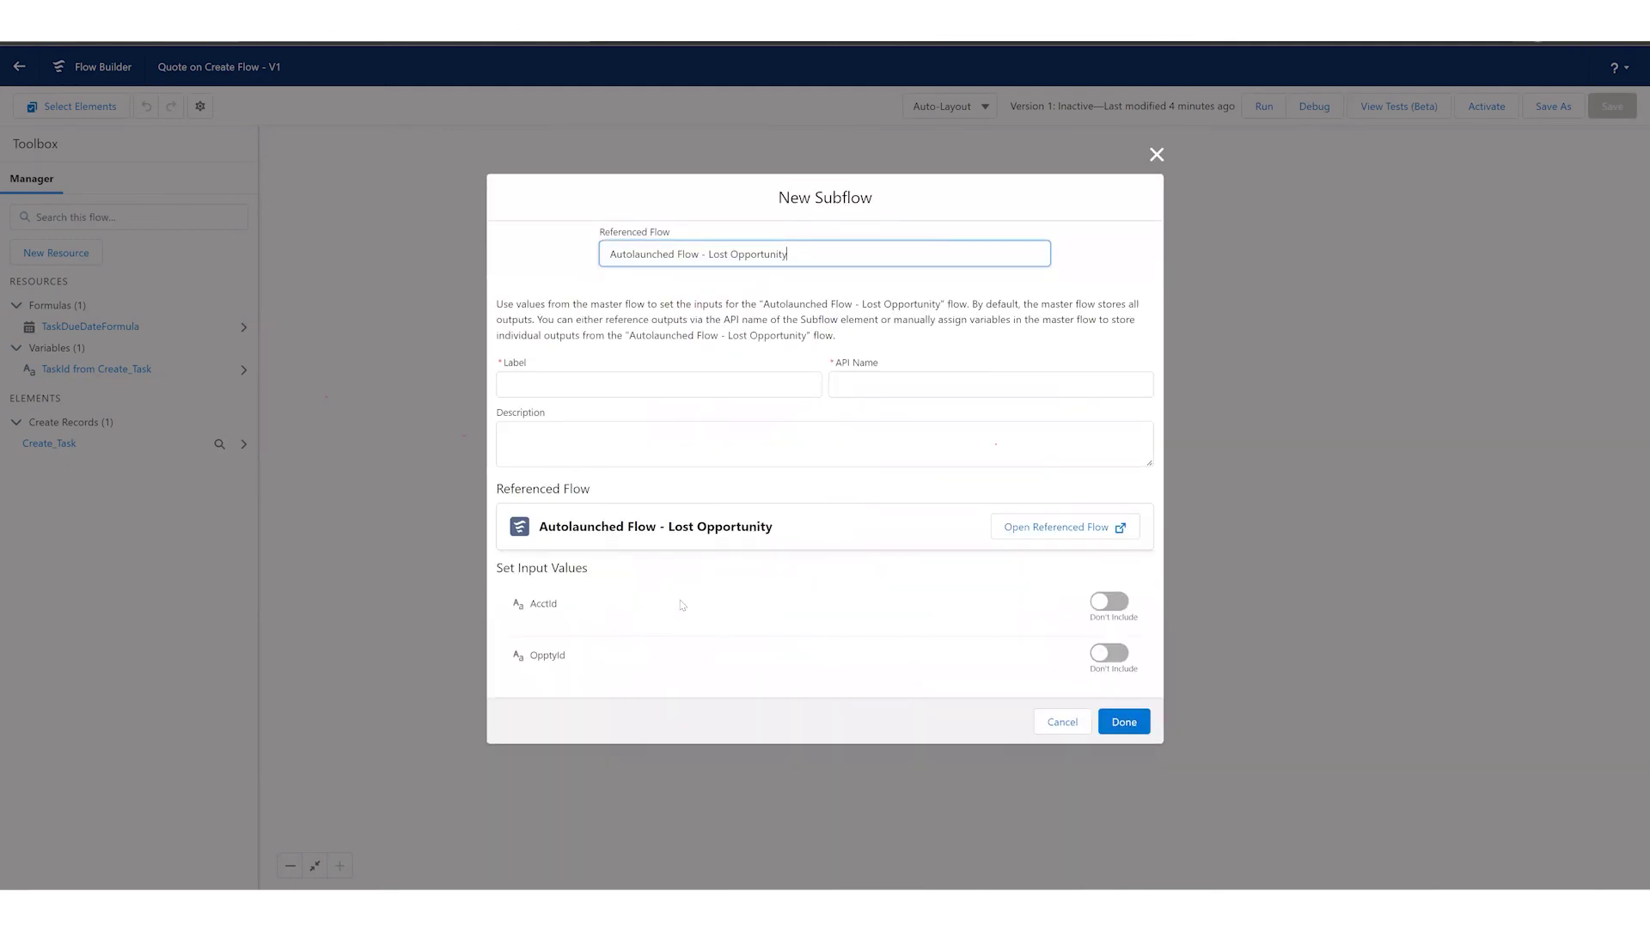
Include the subflow's AcctId and OpptyId input values and set AcctId to {!$Record.AccountId}
click(1118, 606)
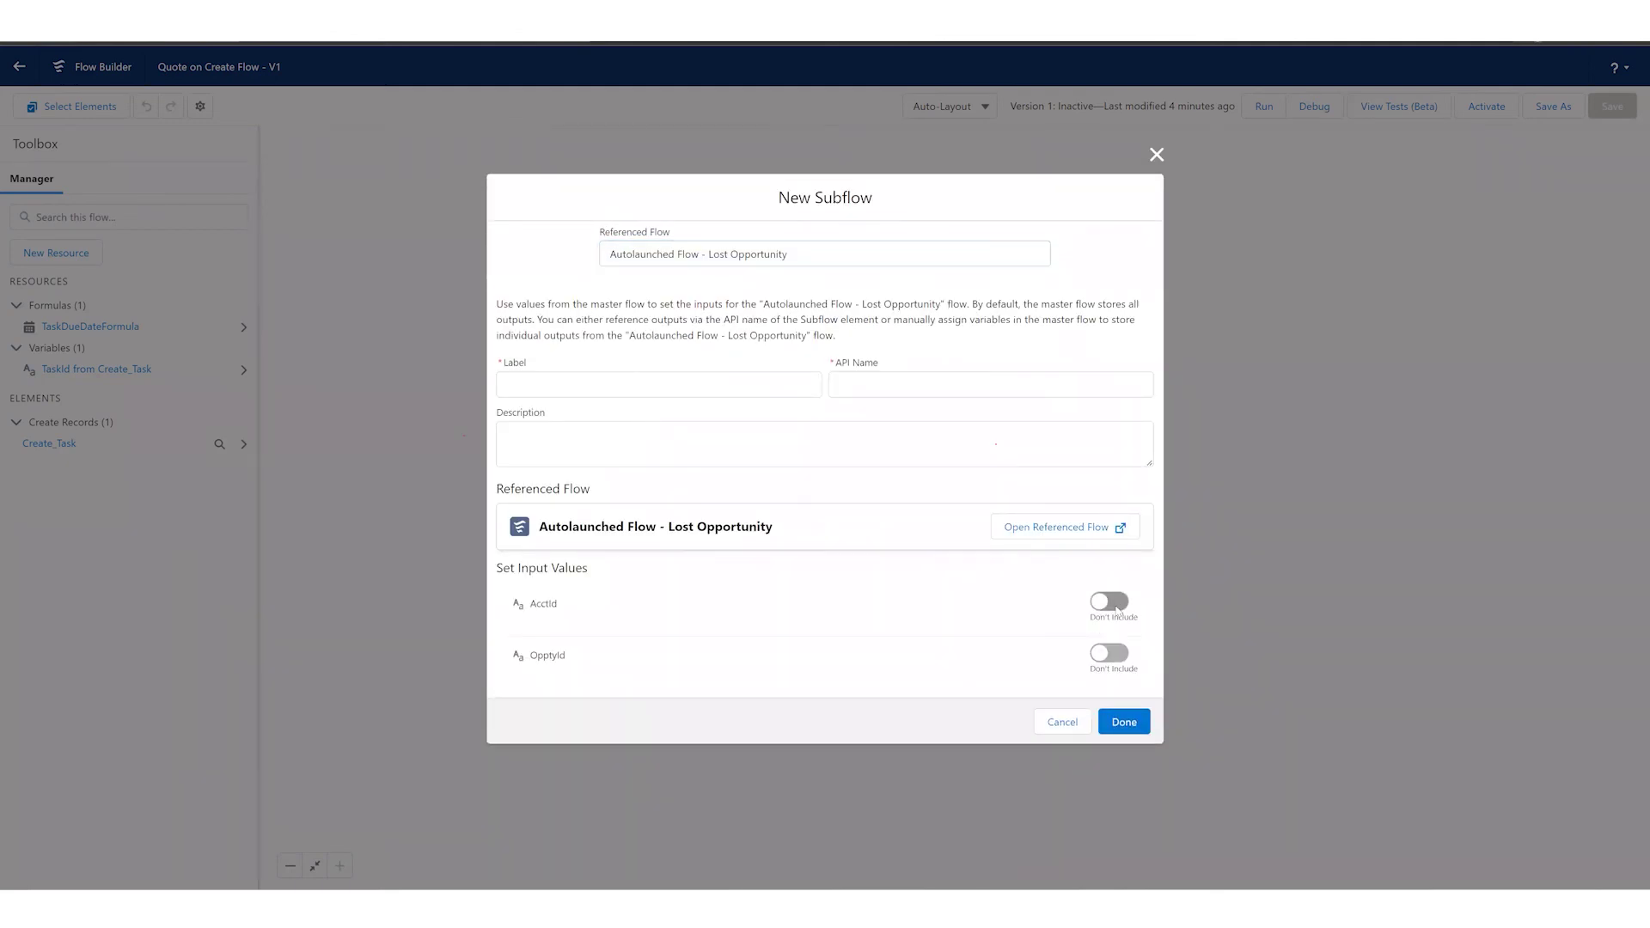
click(1109, 662)
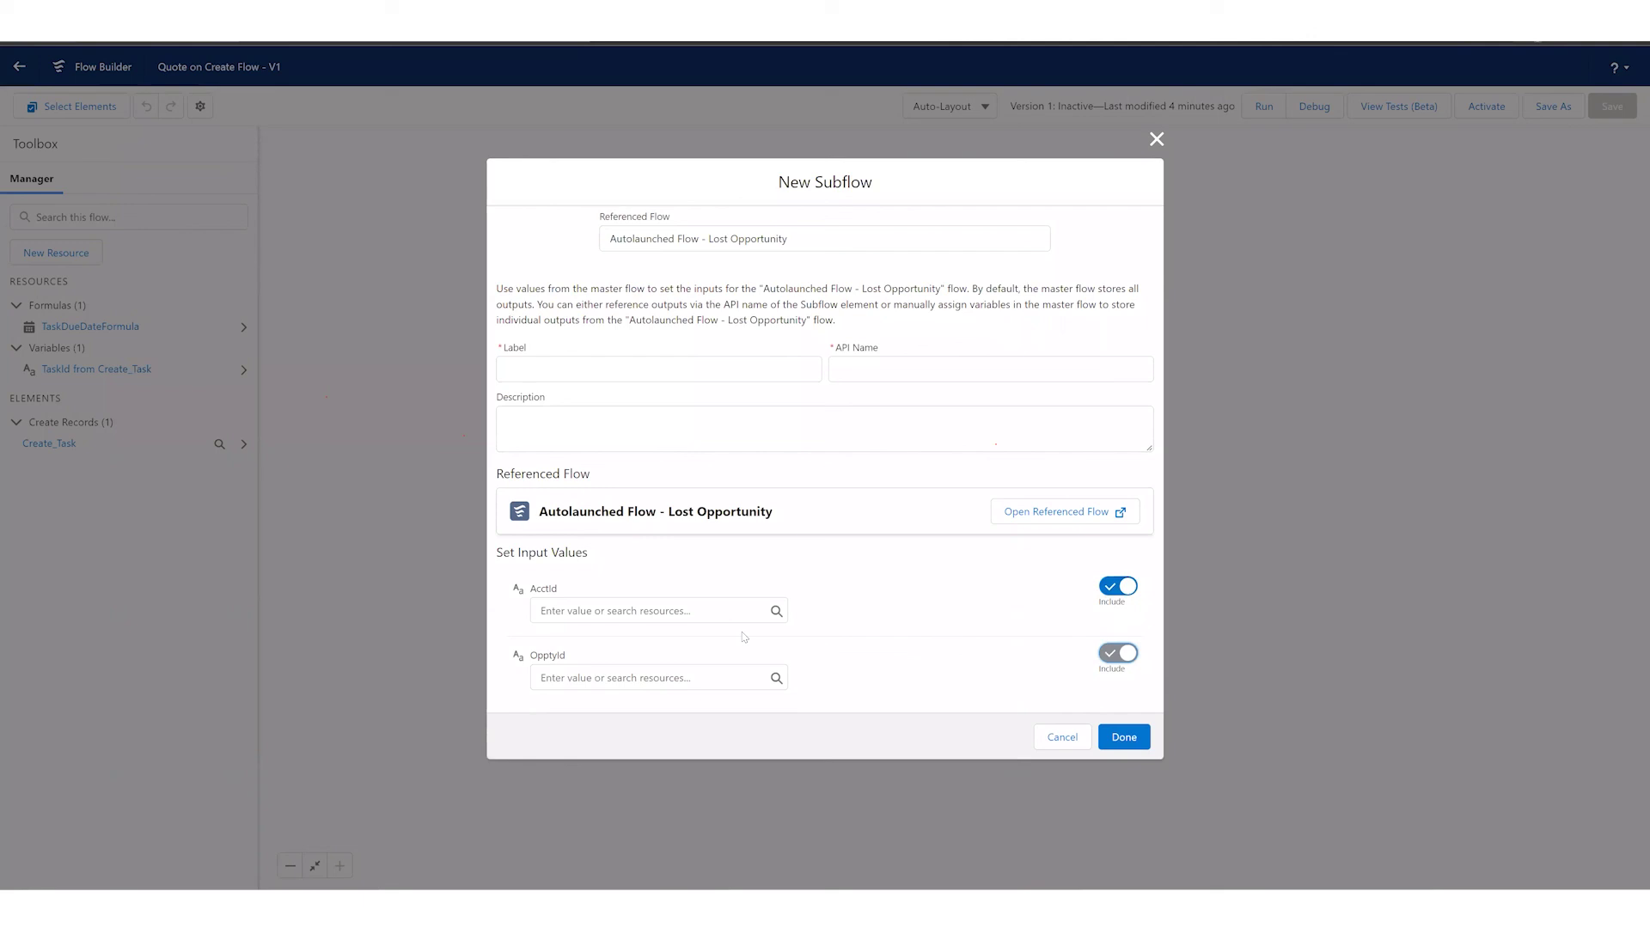
click(675, 609)
scroll(675, 495, down, 4)
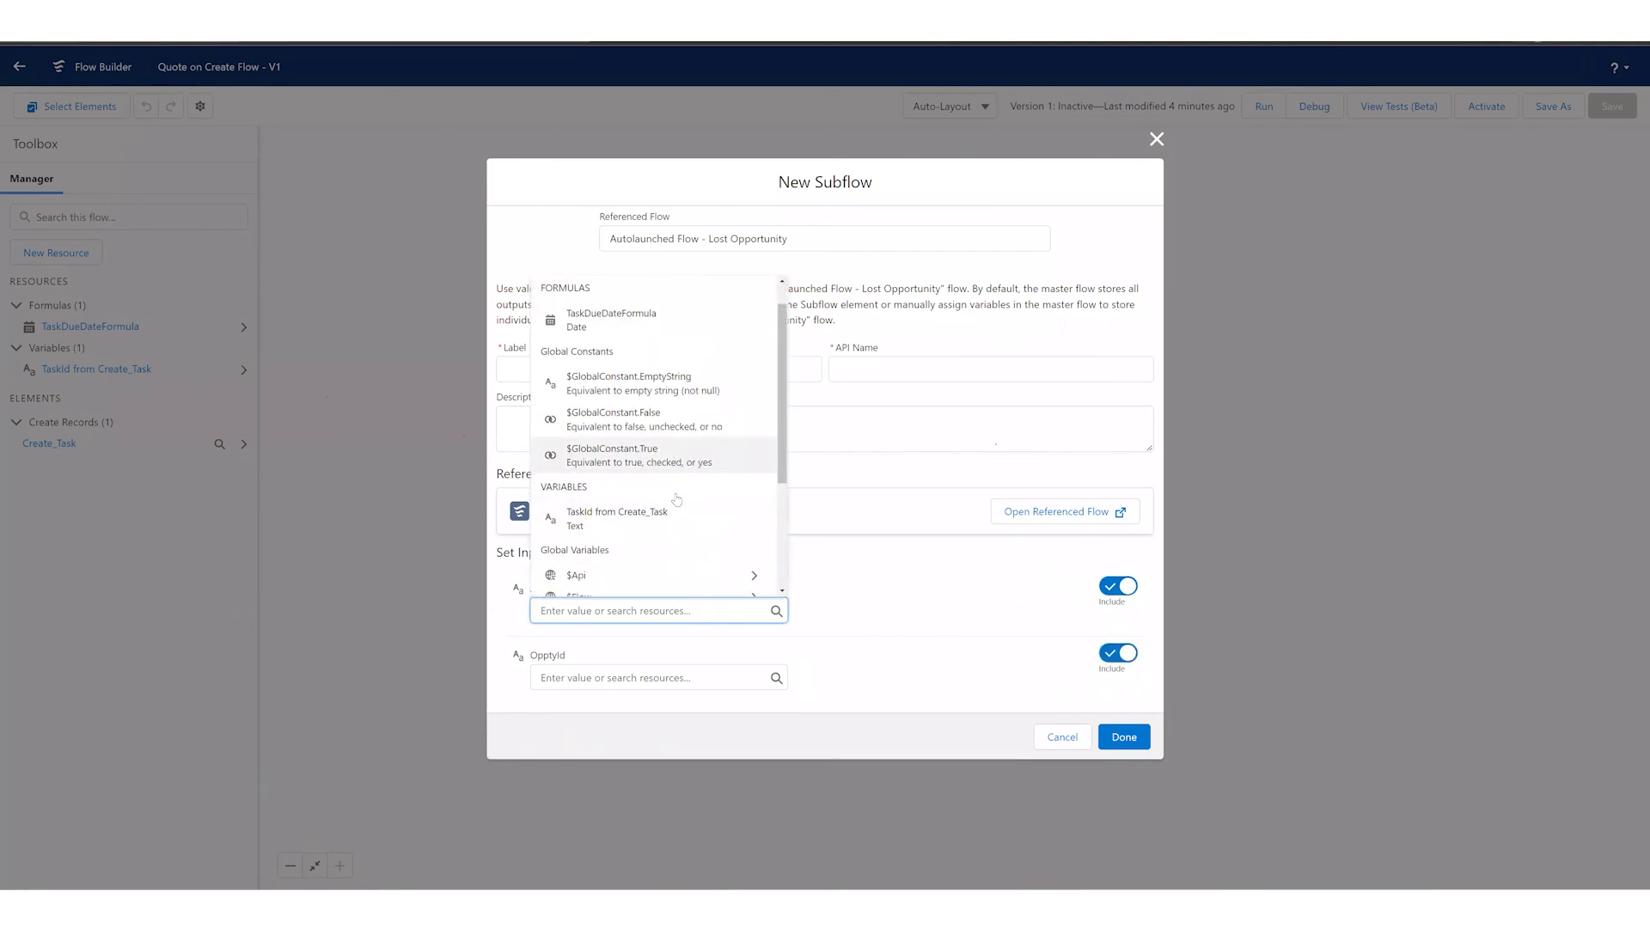
scroll(673, 493, down, 1)
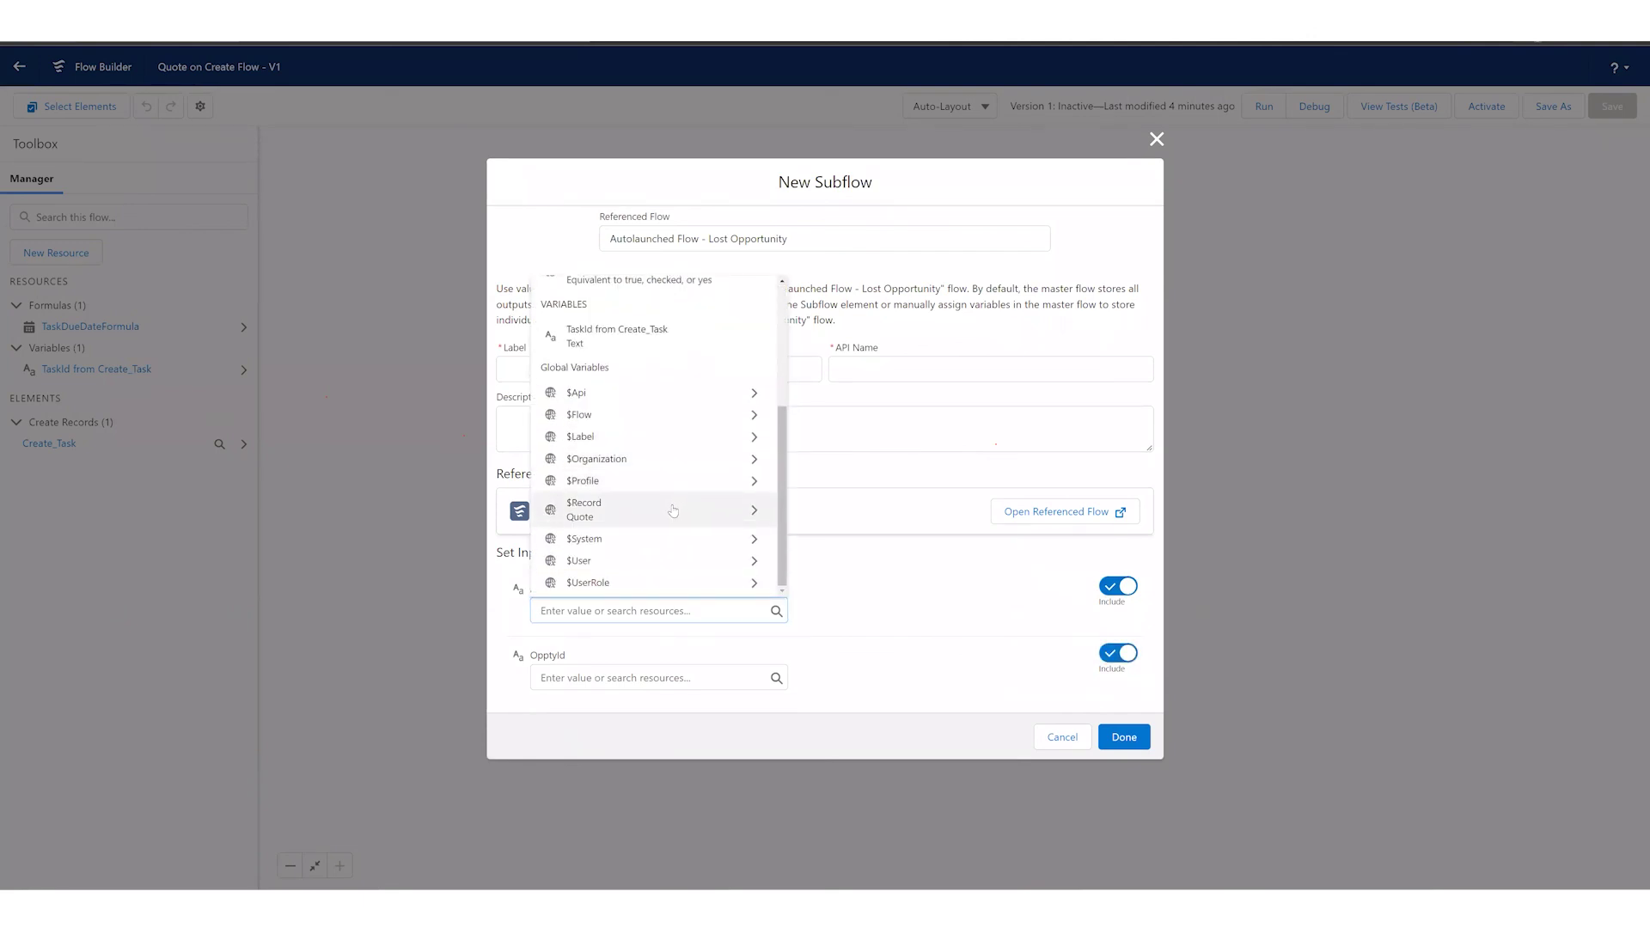
click(673, 497)
text(acc})
click(659, 434)
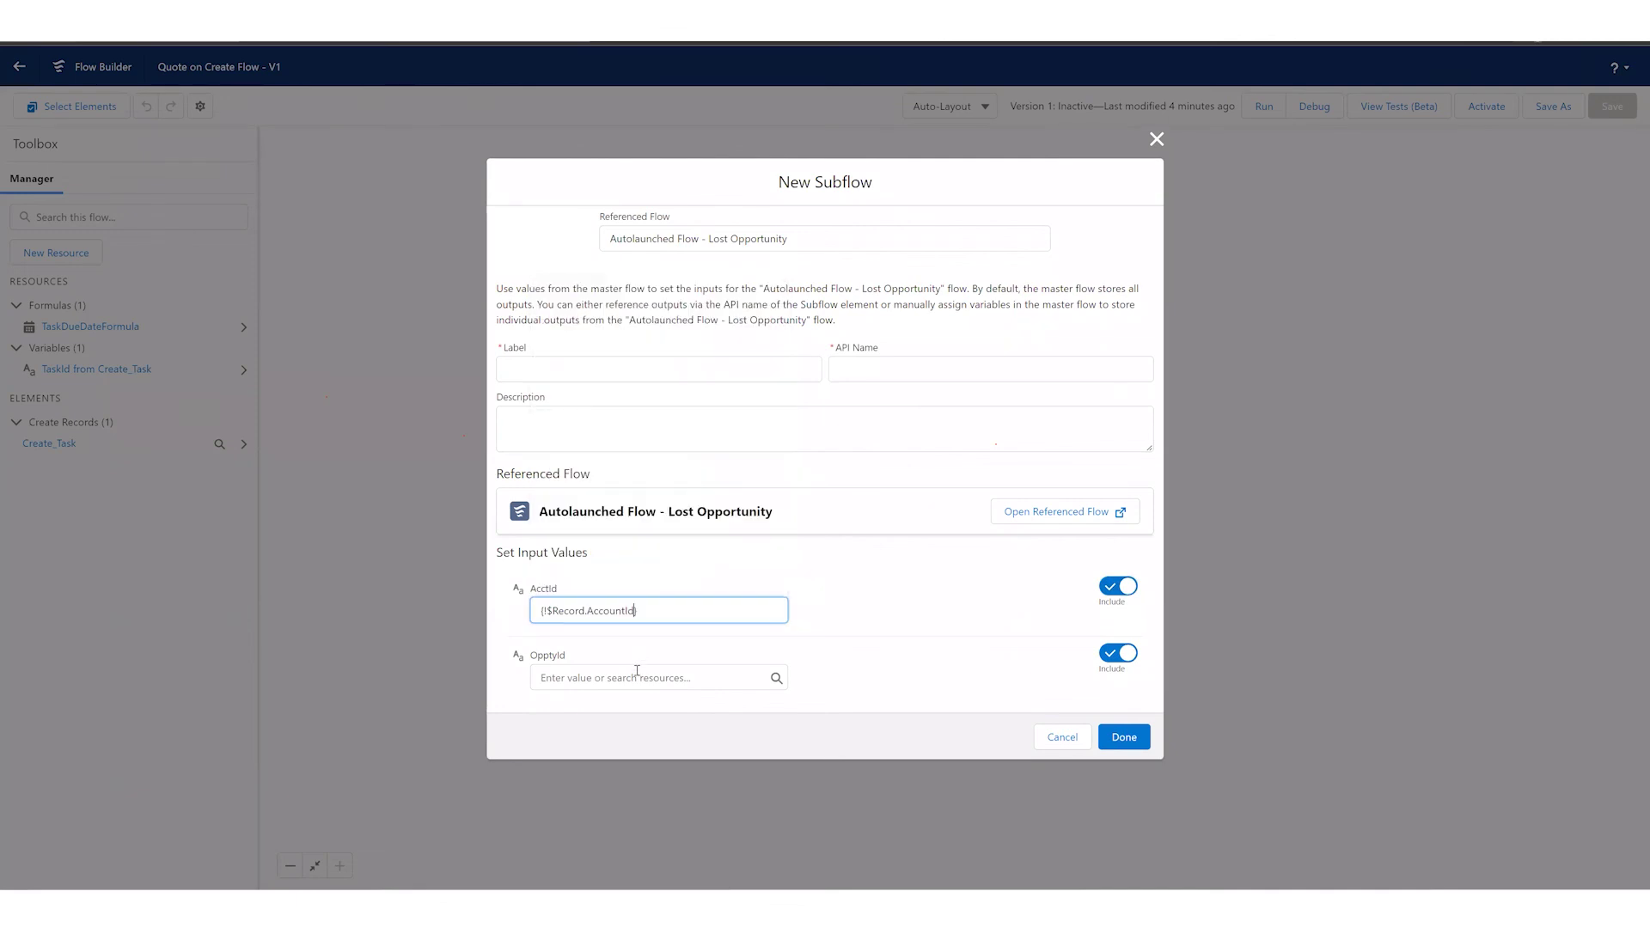
Set the subflow's OpptyId input value to {!$Record.Opportunity.Id}
click(637, 678)
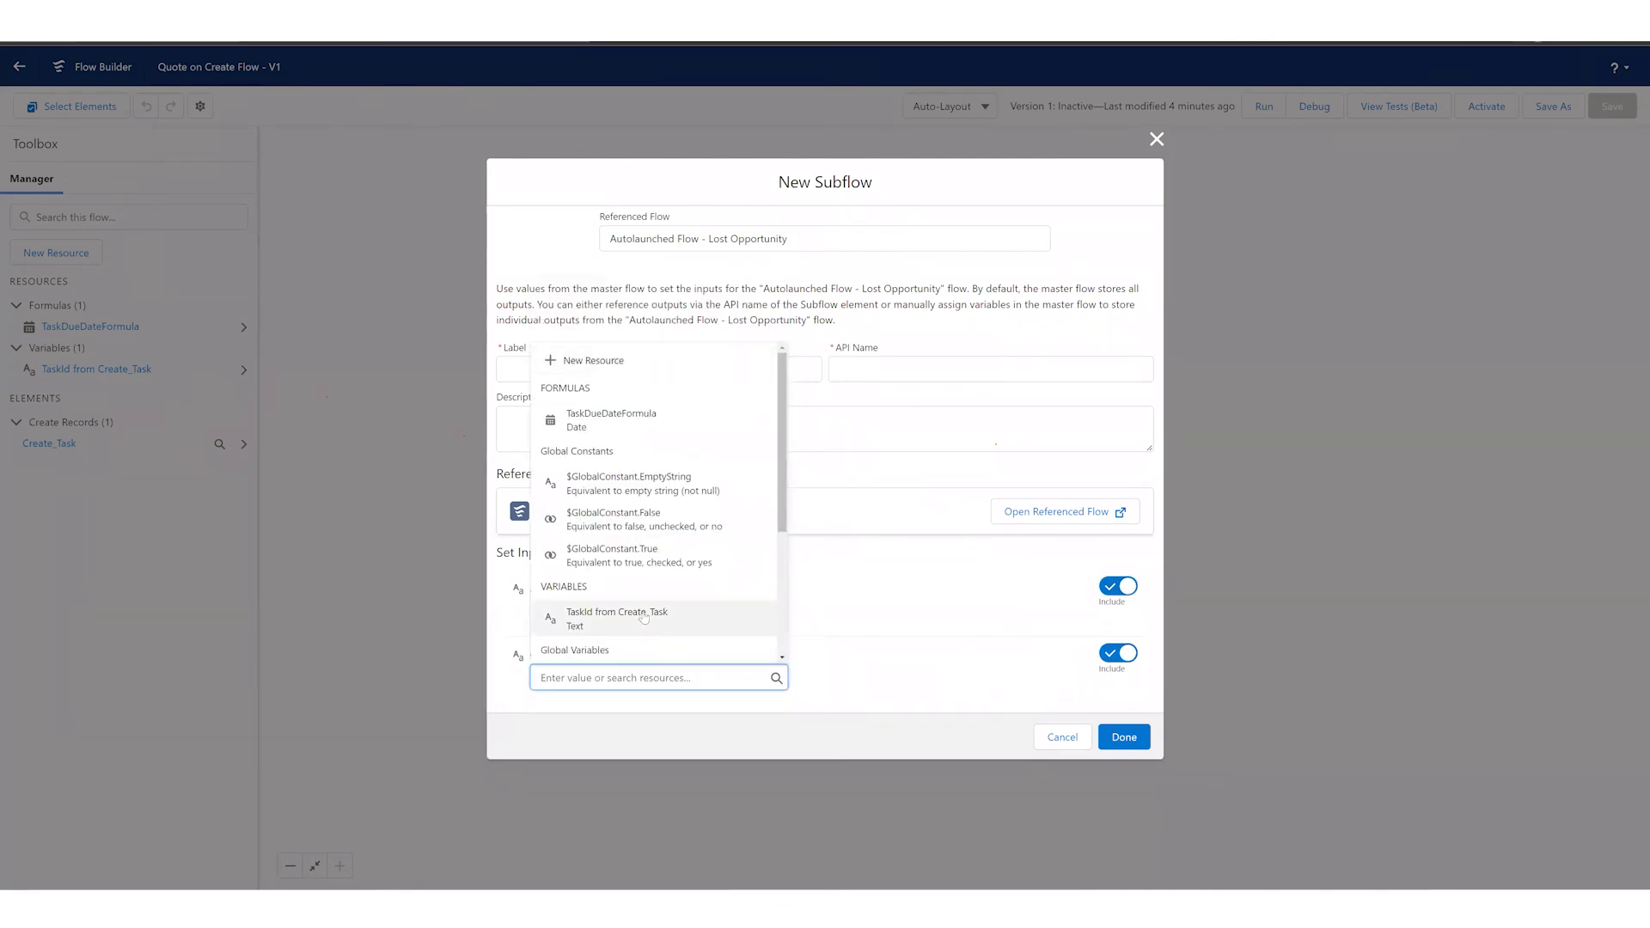
text(rec)
click(636, 641)
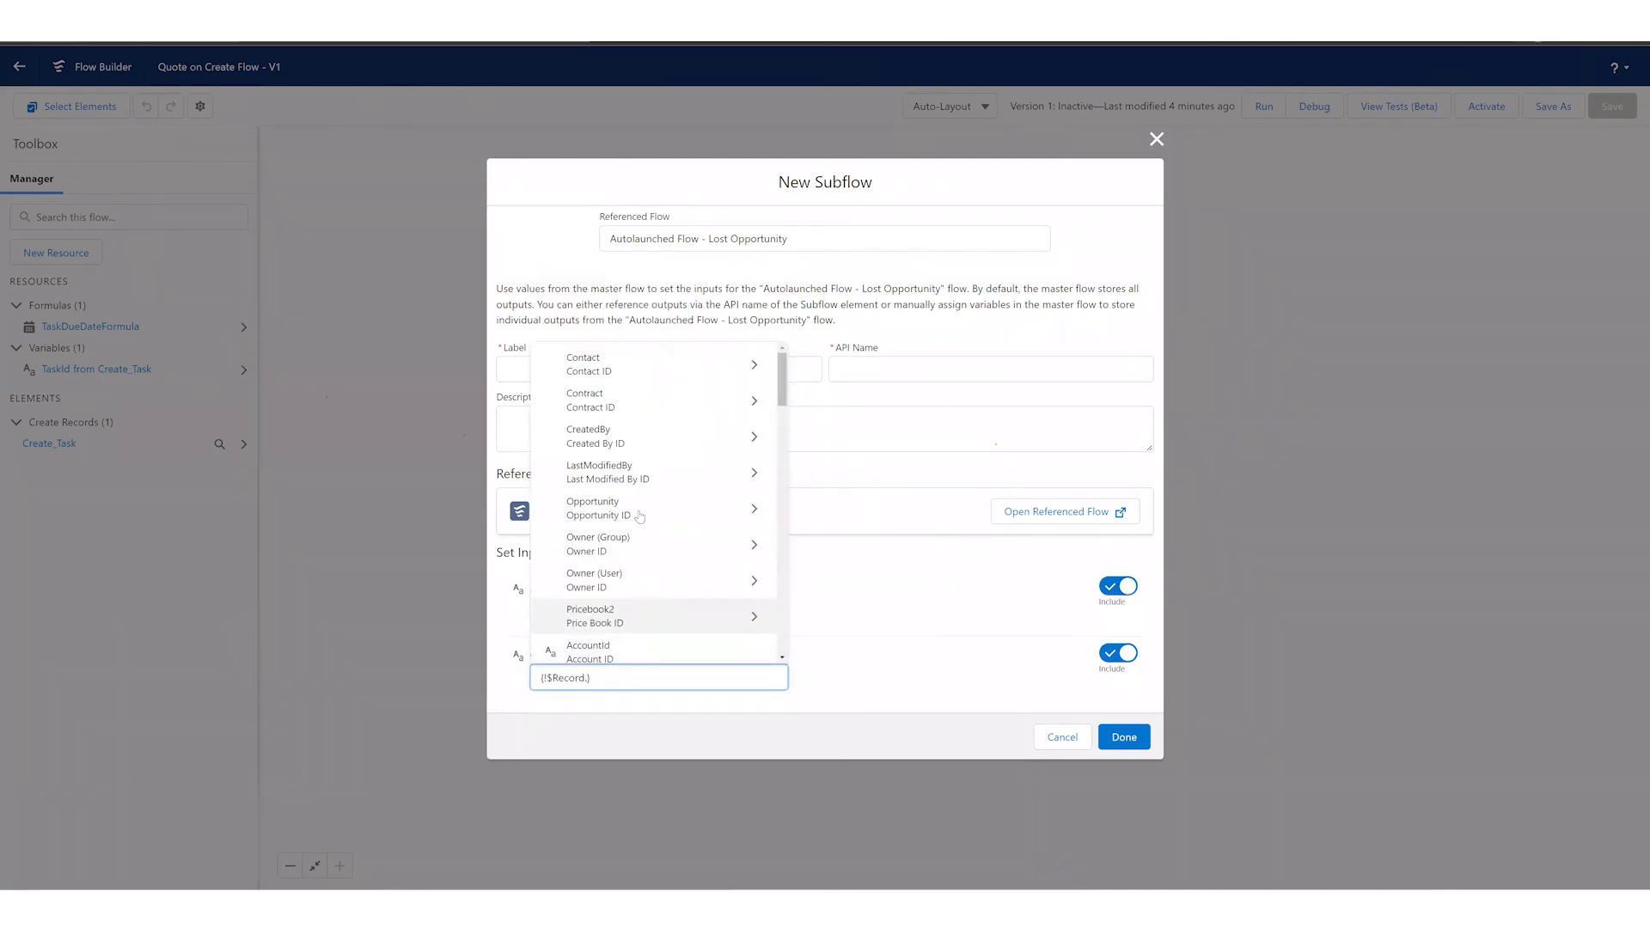
click(640, 510)
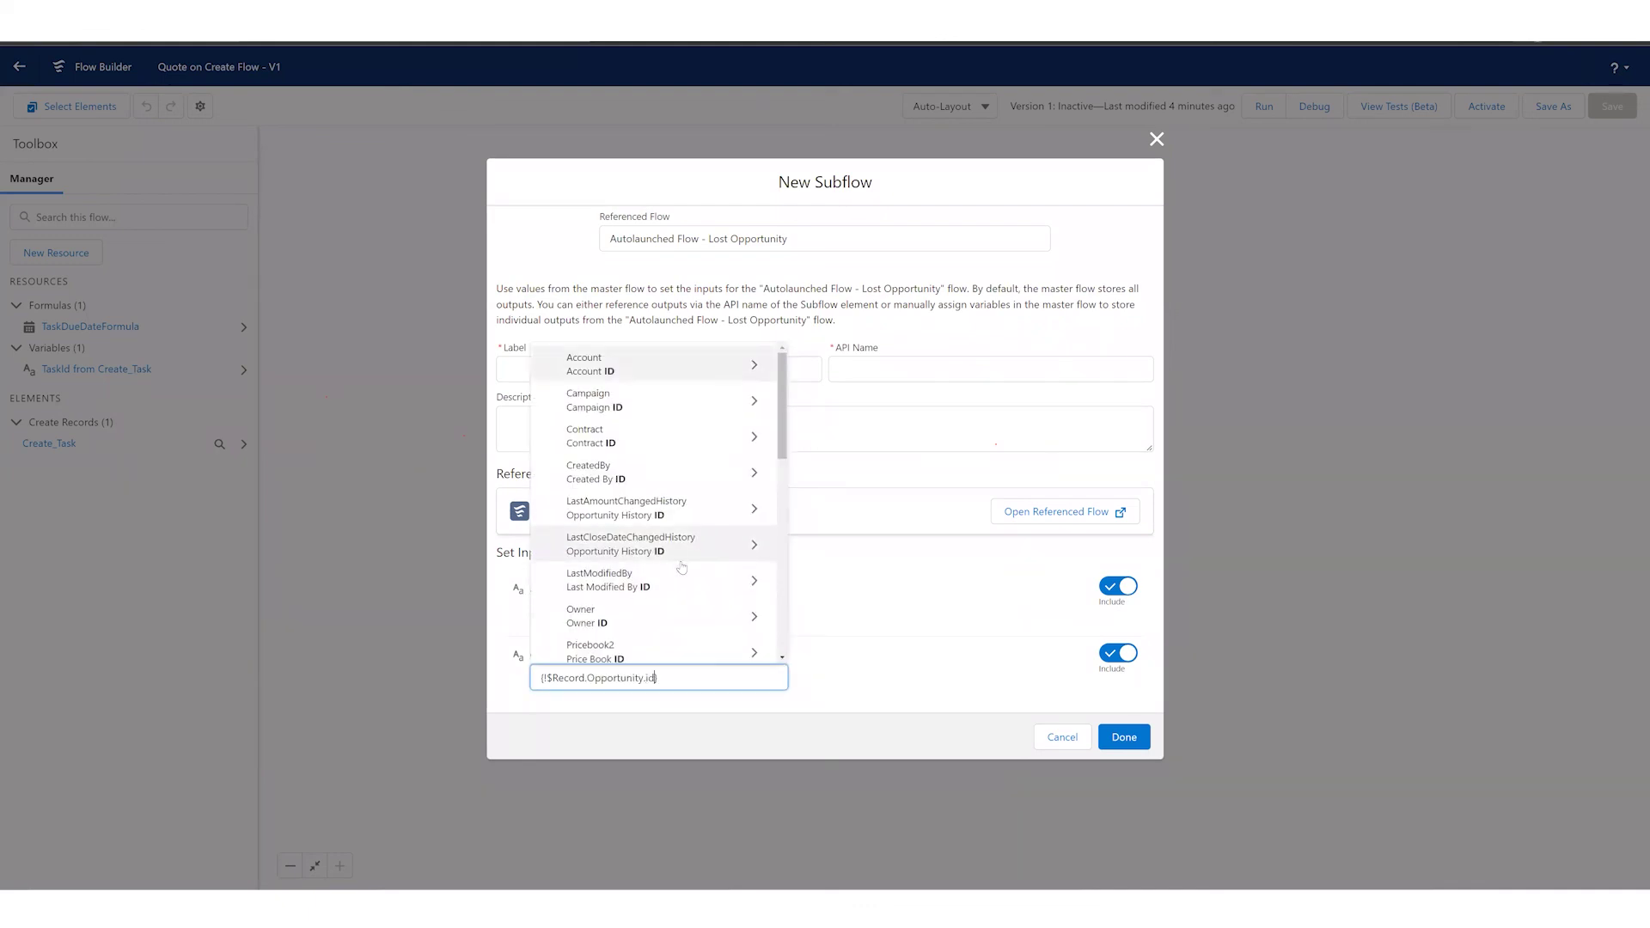
text(id)
scroll(662, 447, down, 2)
click(655, 393)
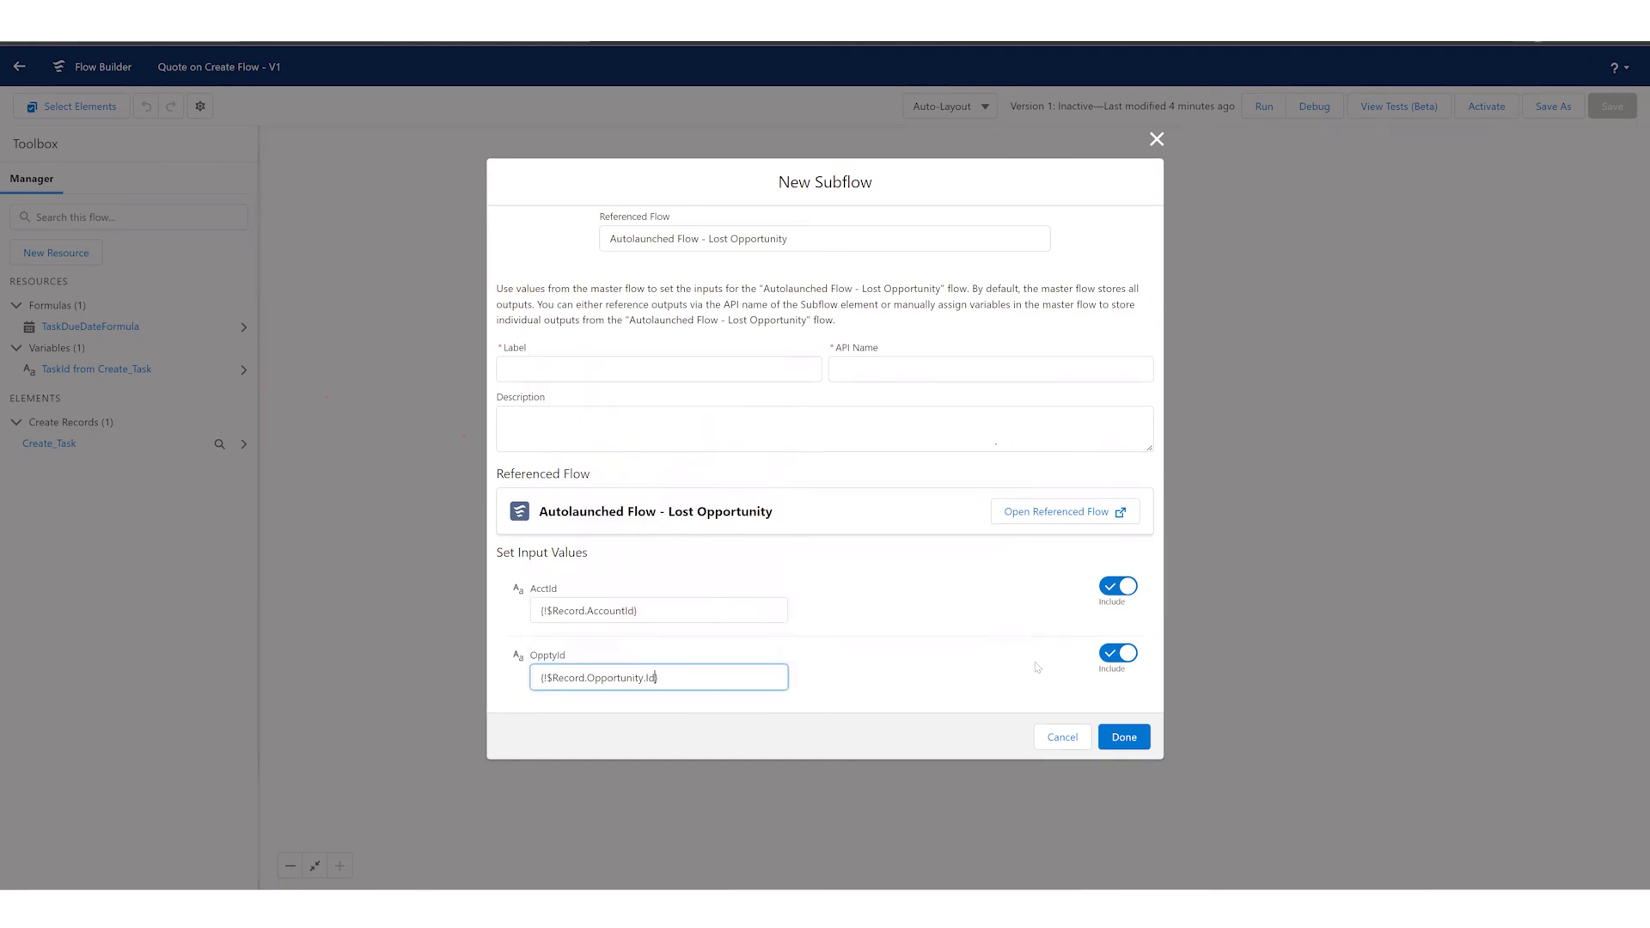
Label the new subflow "Lost Opportunity" and finish adding it to the flow
click(581, 373)
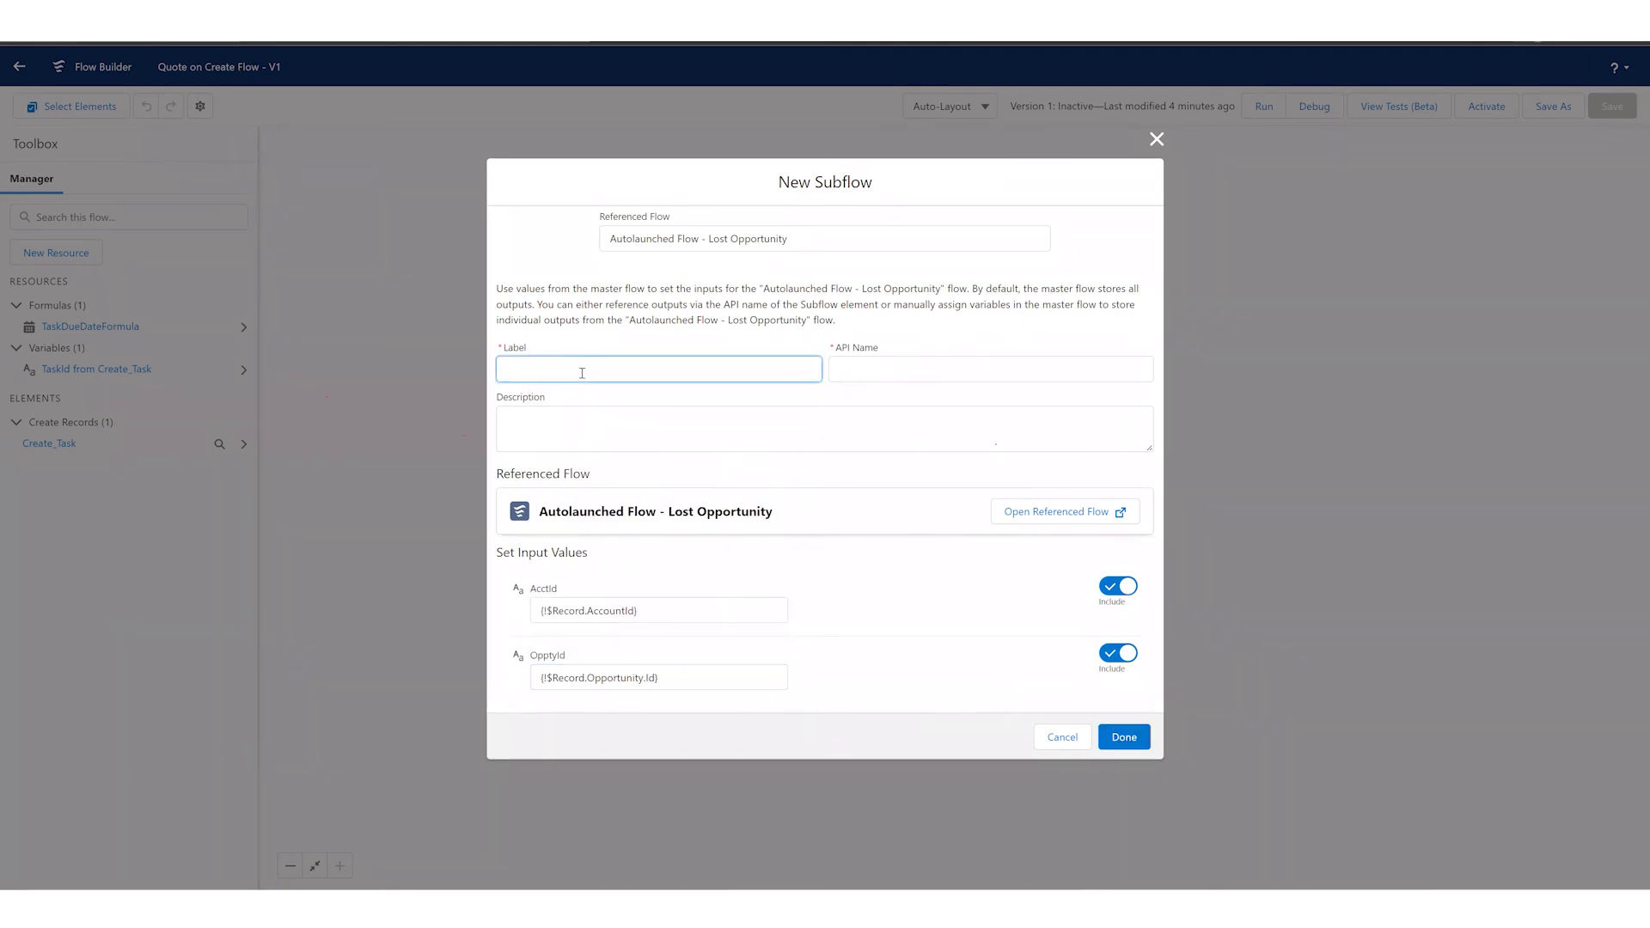
text(Lost Opportunity)
key(Tab)
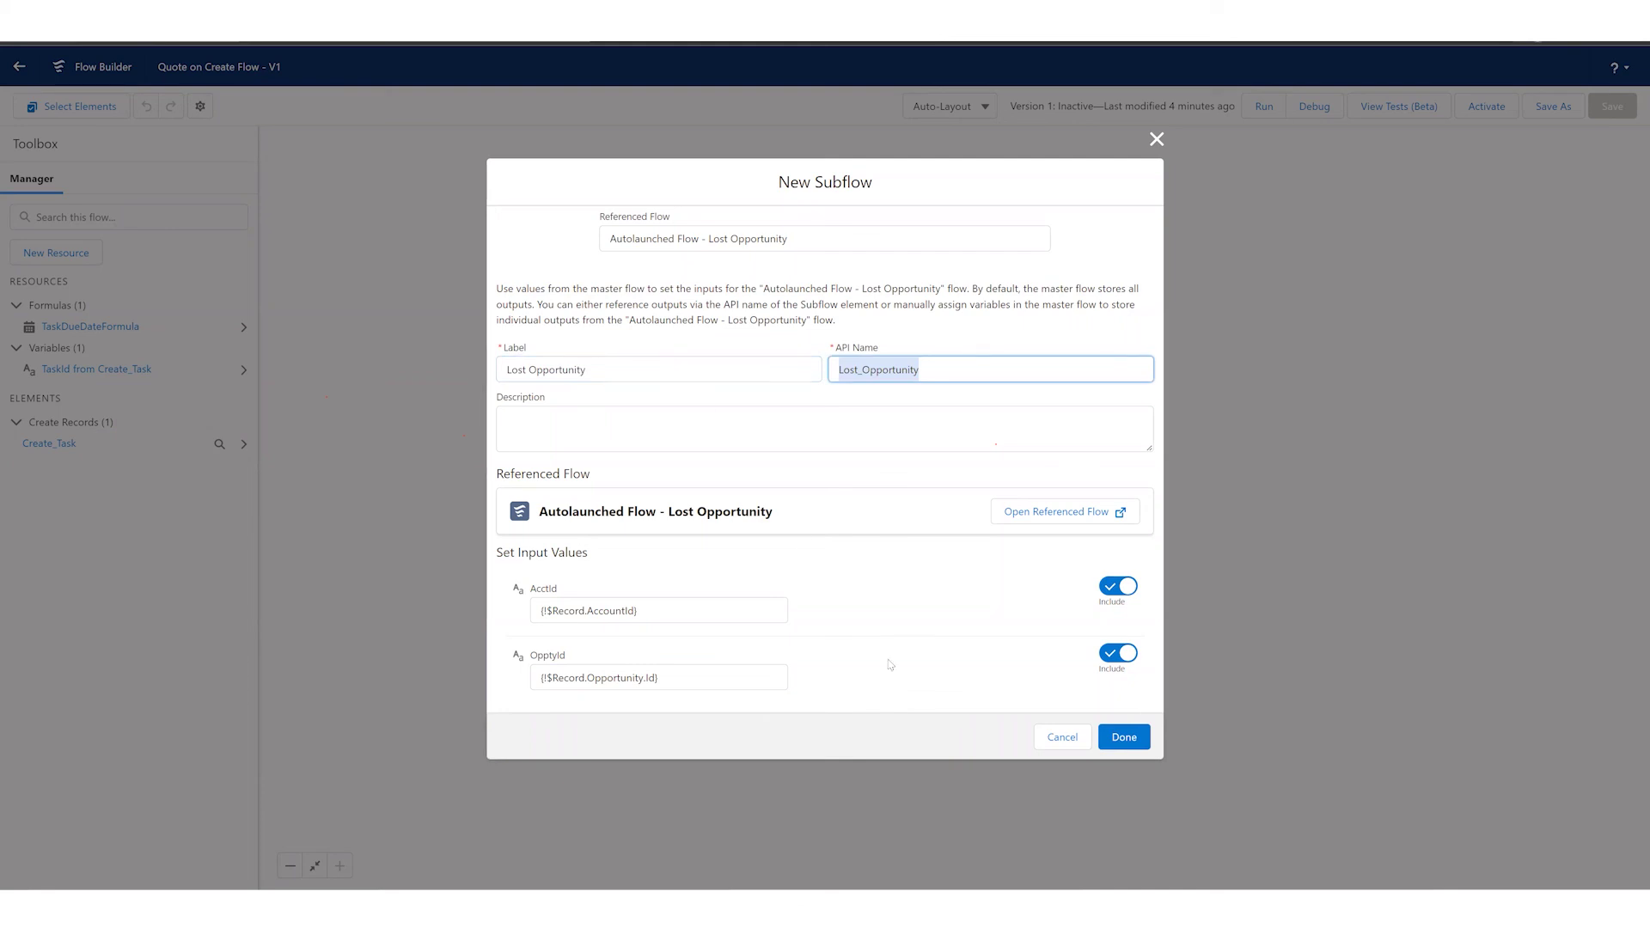
click(1124, 738)
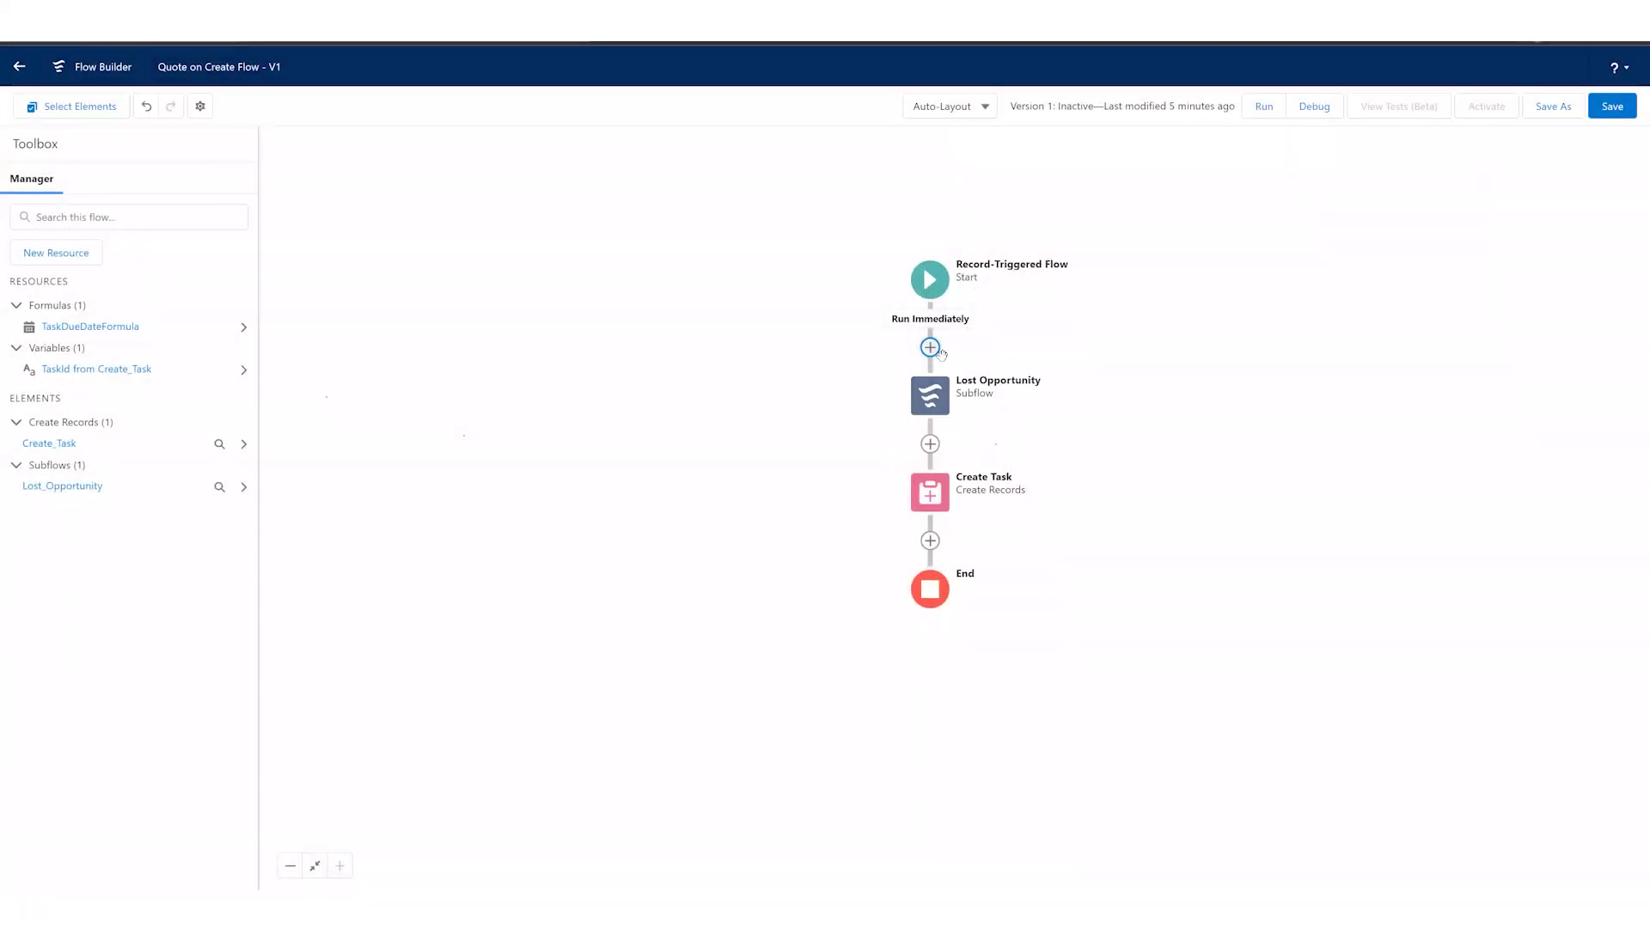
Insert a Decision element between the flow's start and the Lost Opportunity subflow
click(937, 350)
scroll(924, 516, down, 5)
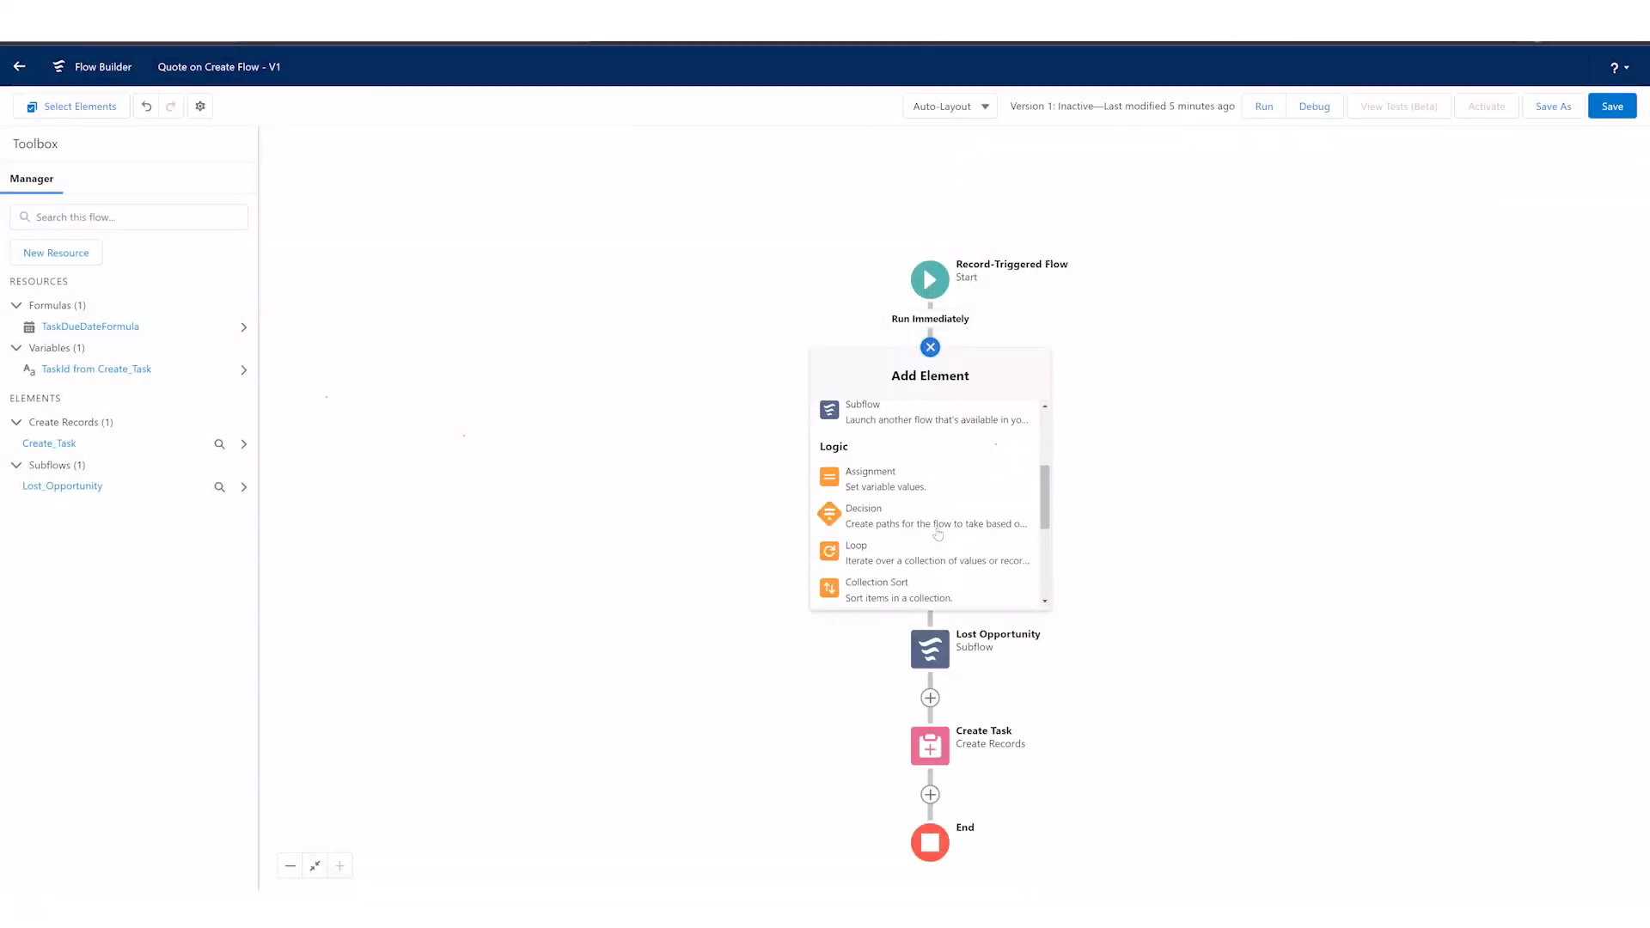
scroll(912, 479, up, 1)
click(911, 479)
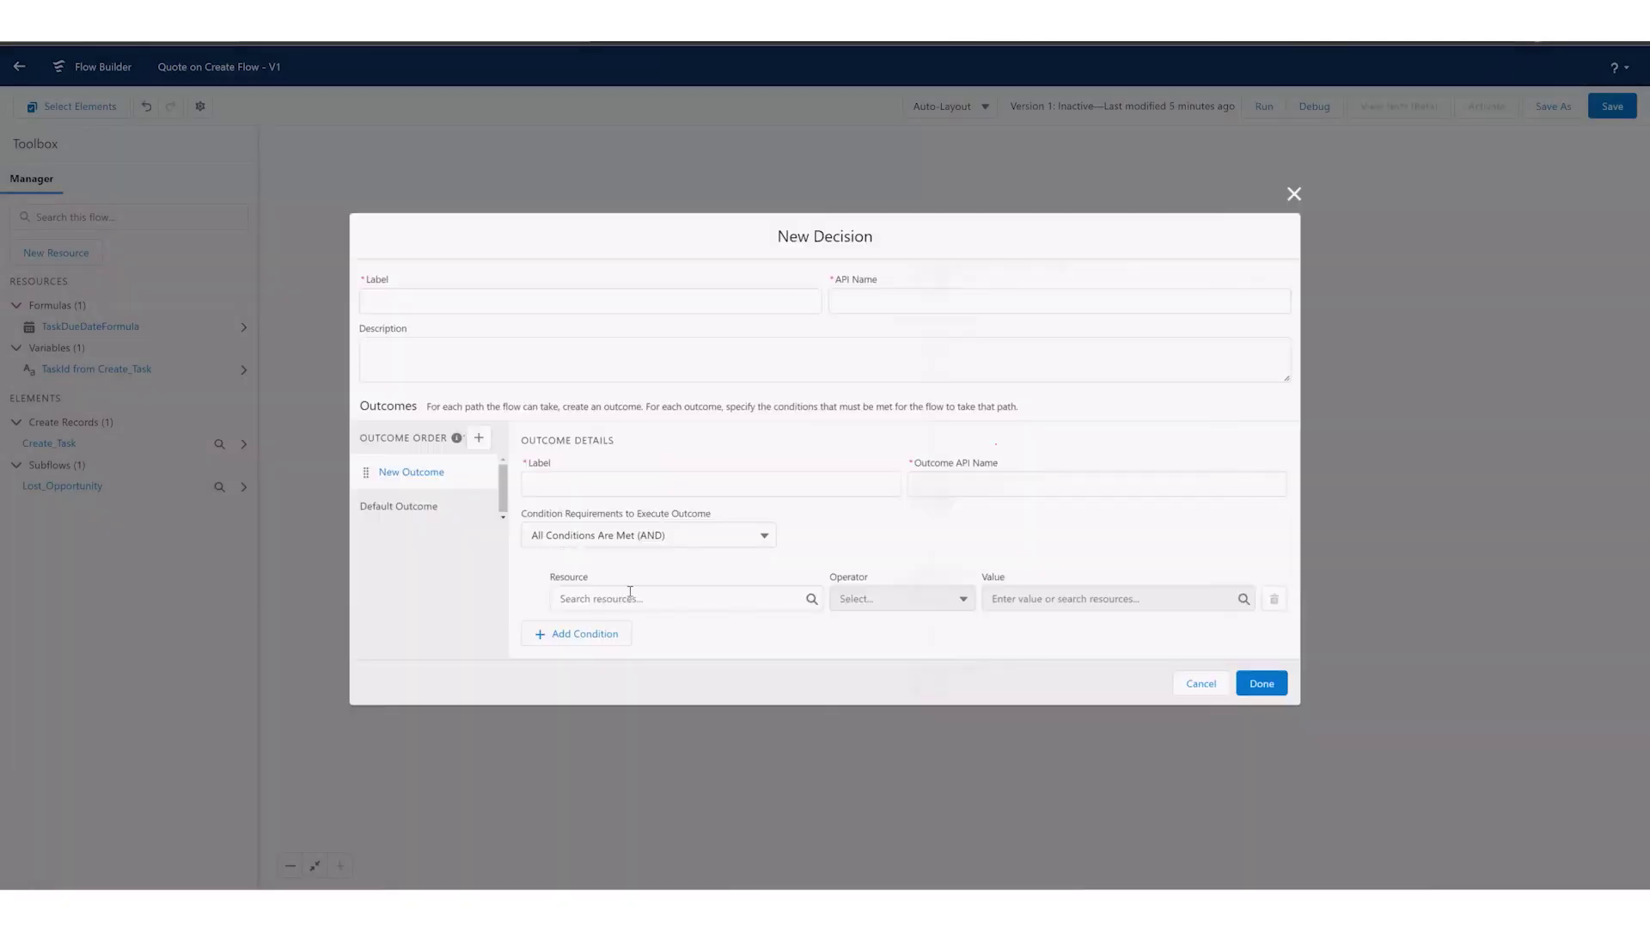
Set the new outcome's condition so that {!$Record.Opportunity.StageName} Equals Closed Lost
click(631, 593)
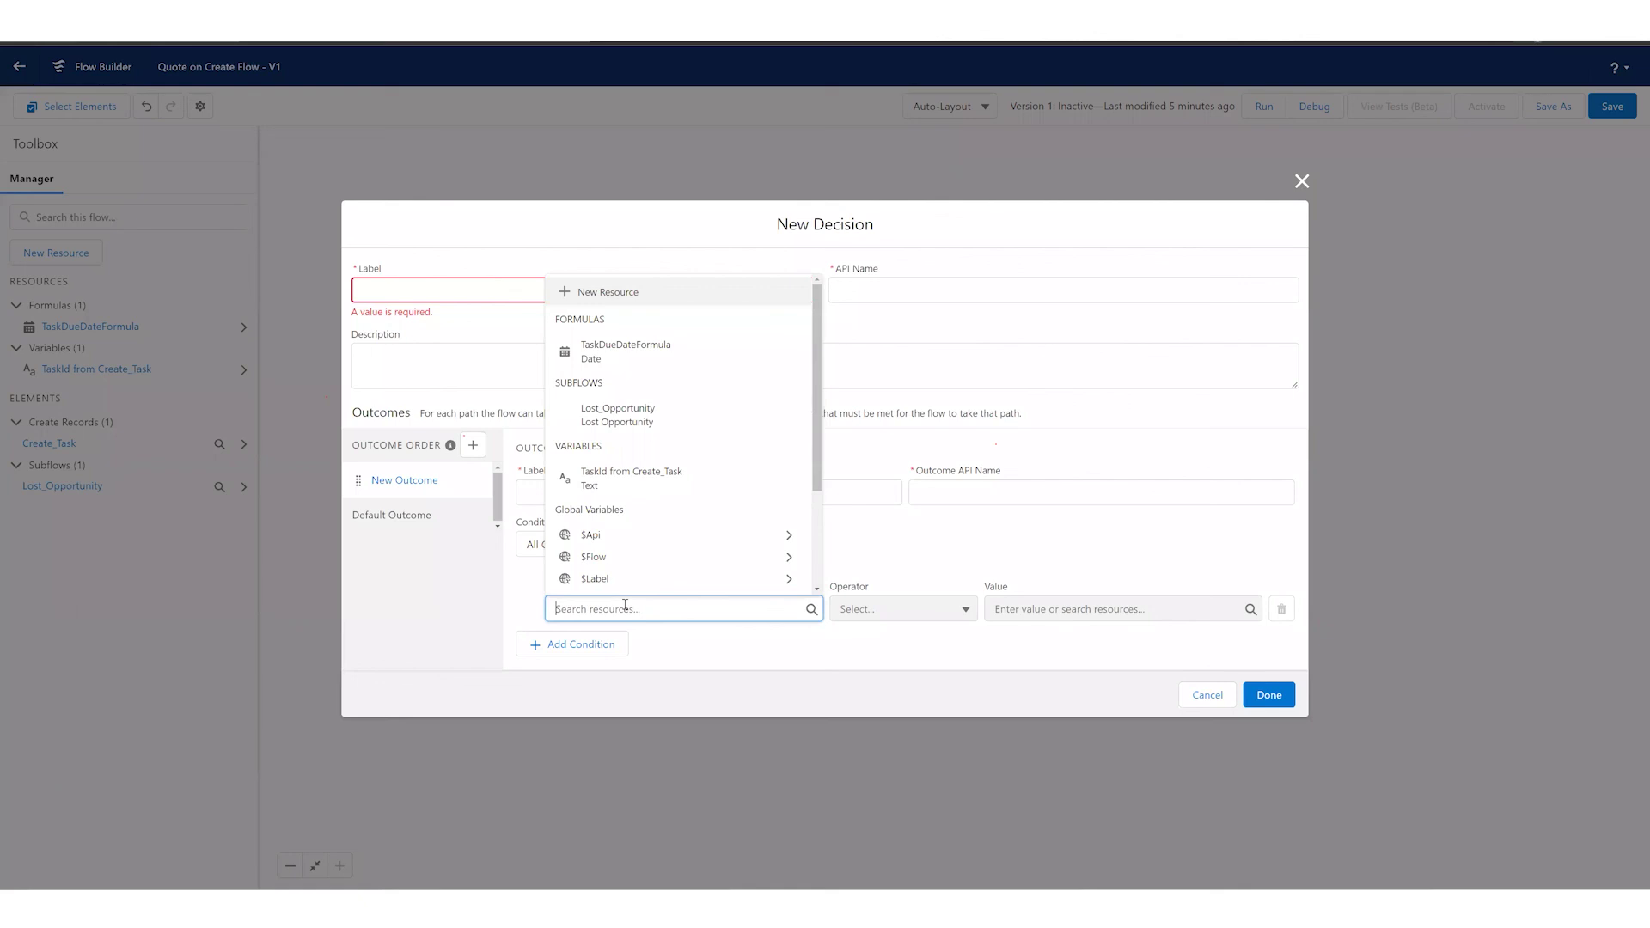
text($rec)
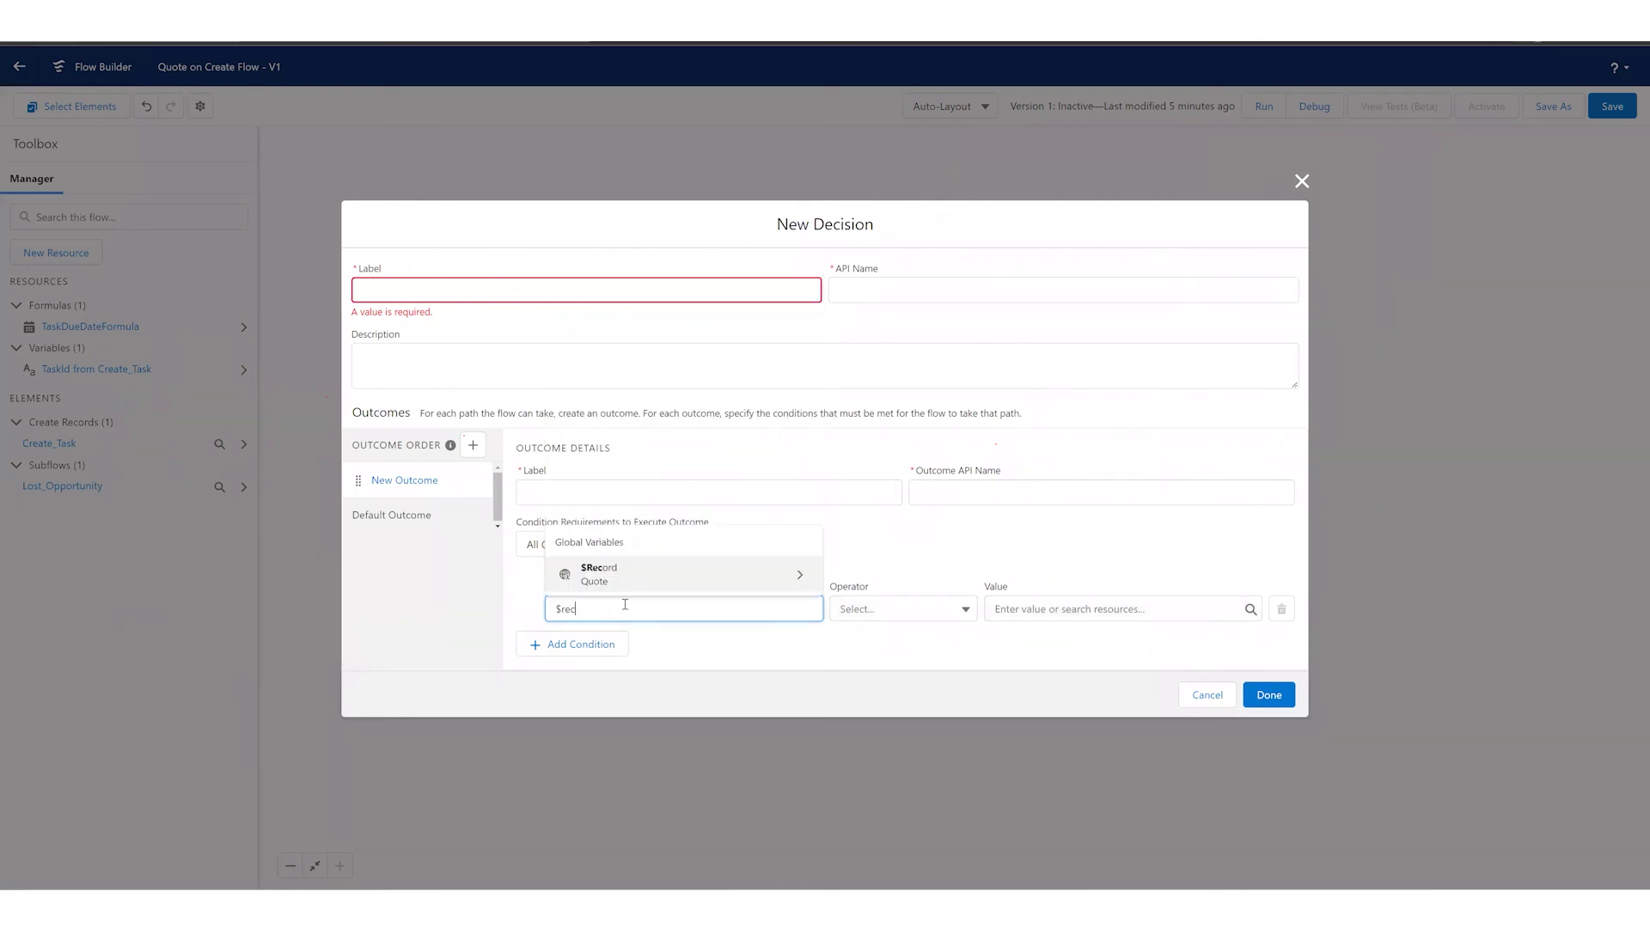
key(Return)
text(oppo)
key(Return)
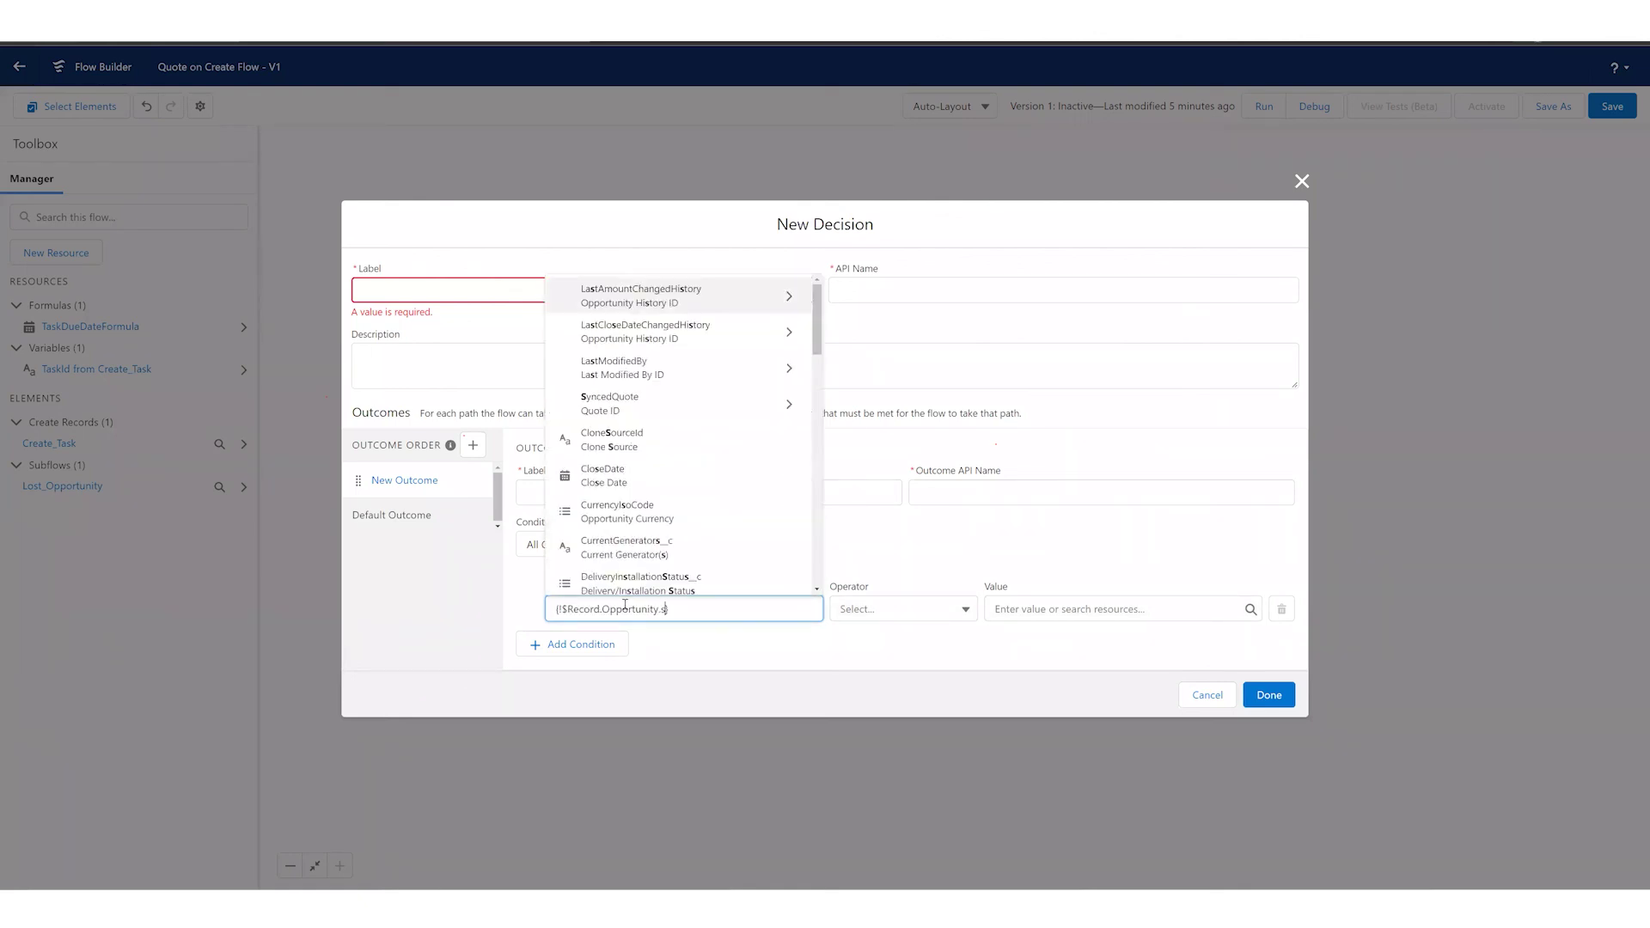
text(stage)
key(Down)
key(Return)
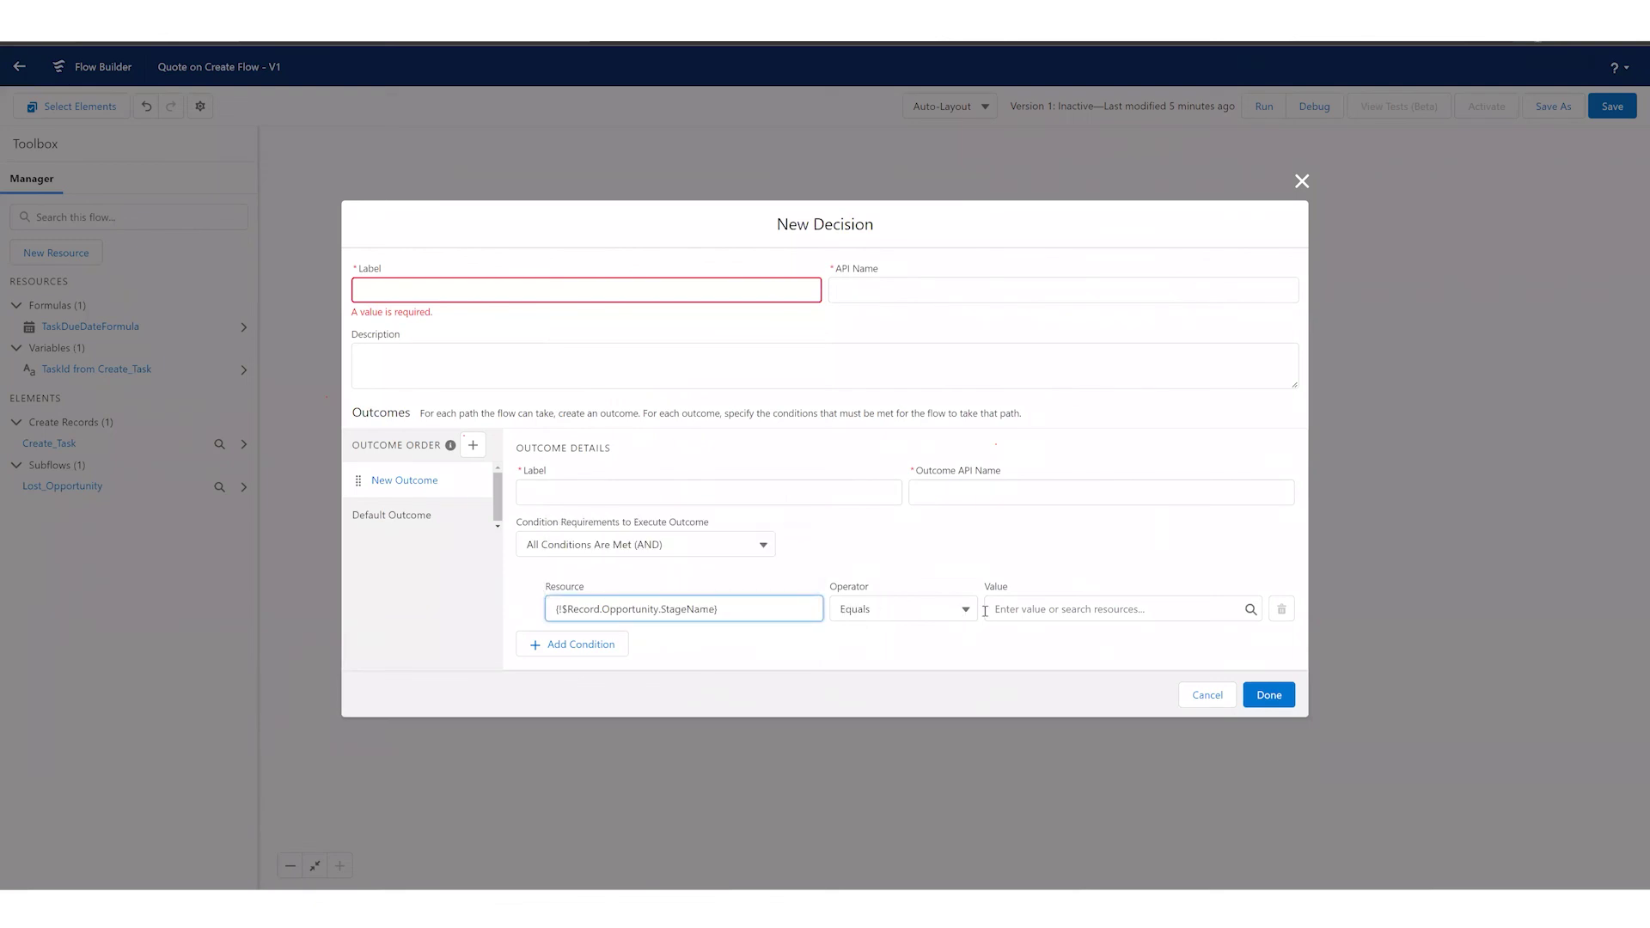
click(1032, 607)
text(closed)
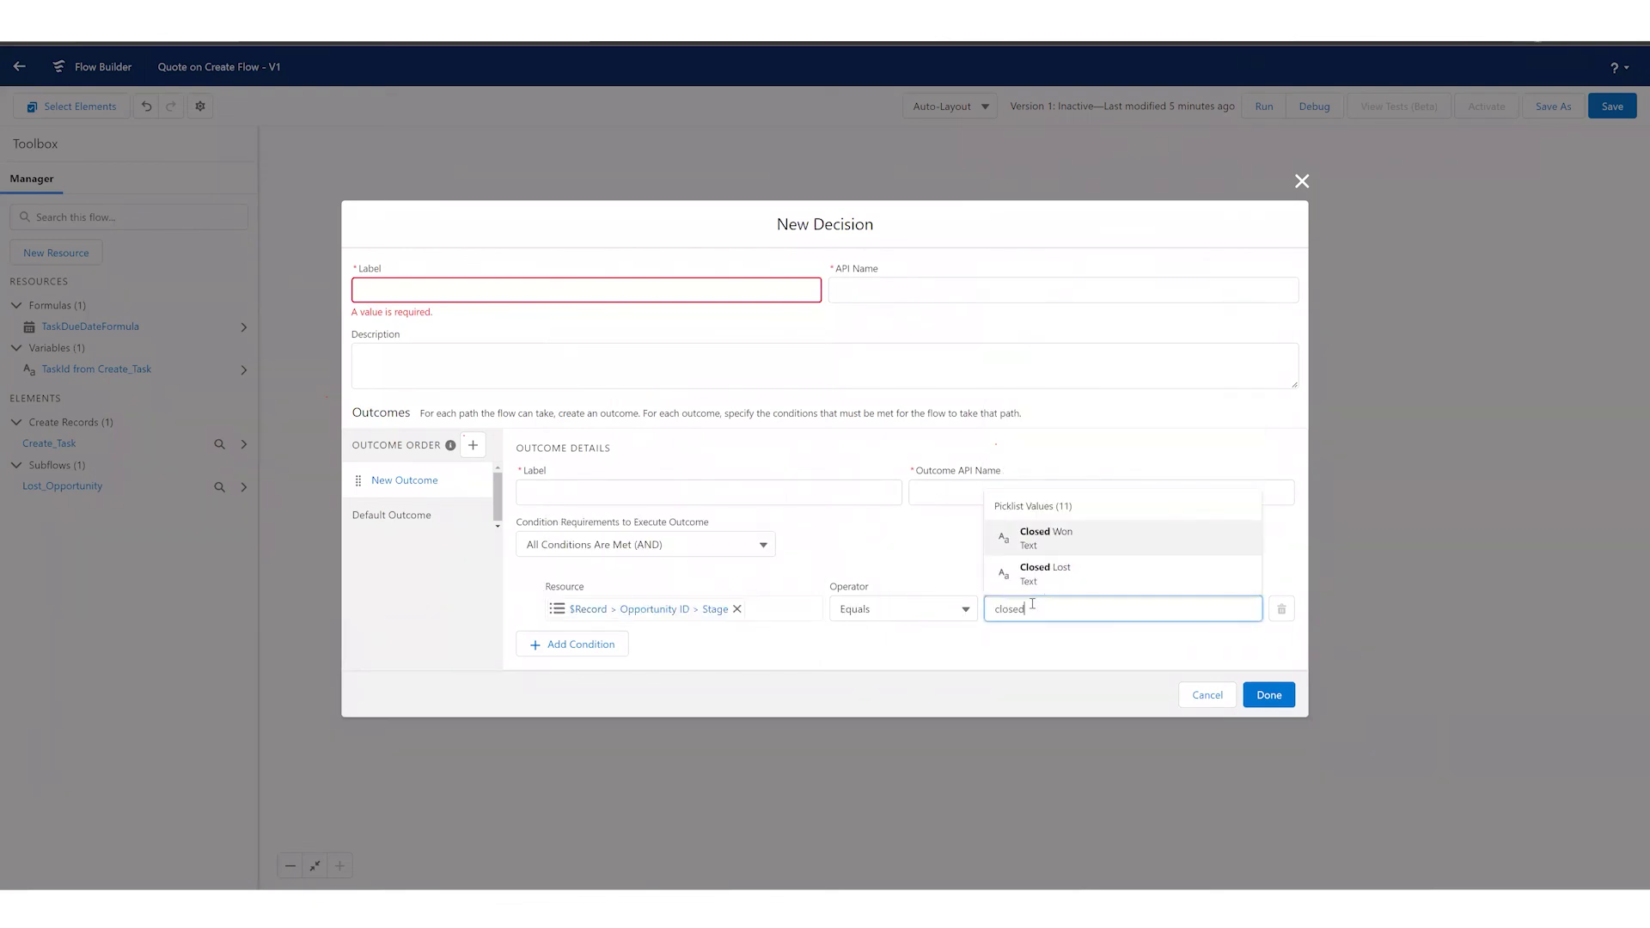
click(993, 585)
Label the decision "Closed Lost" and its outcome "Closed Lost Opportunity", and finish the decision
click(622, 298)
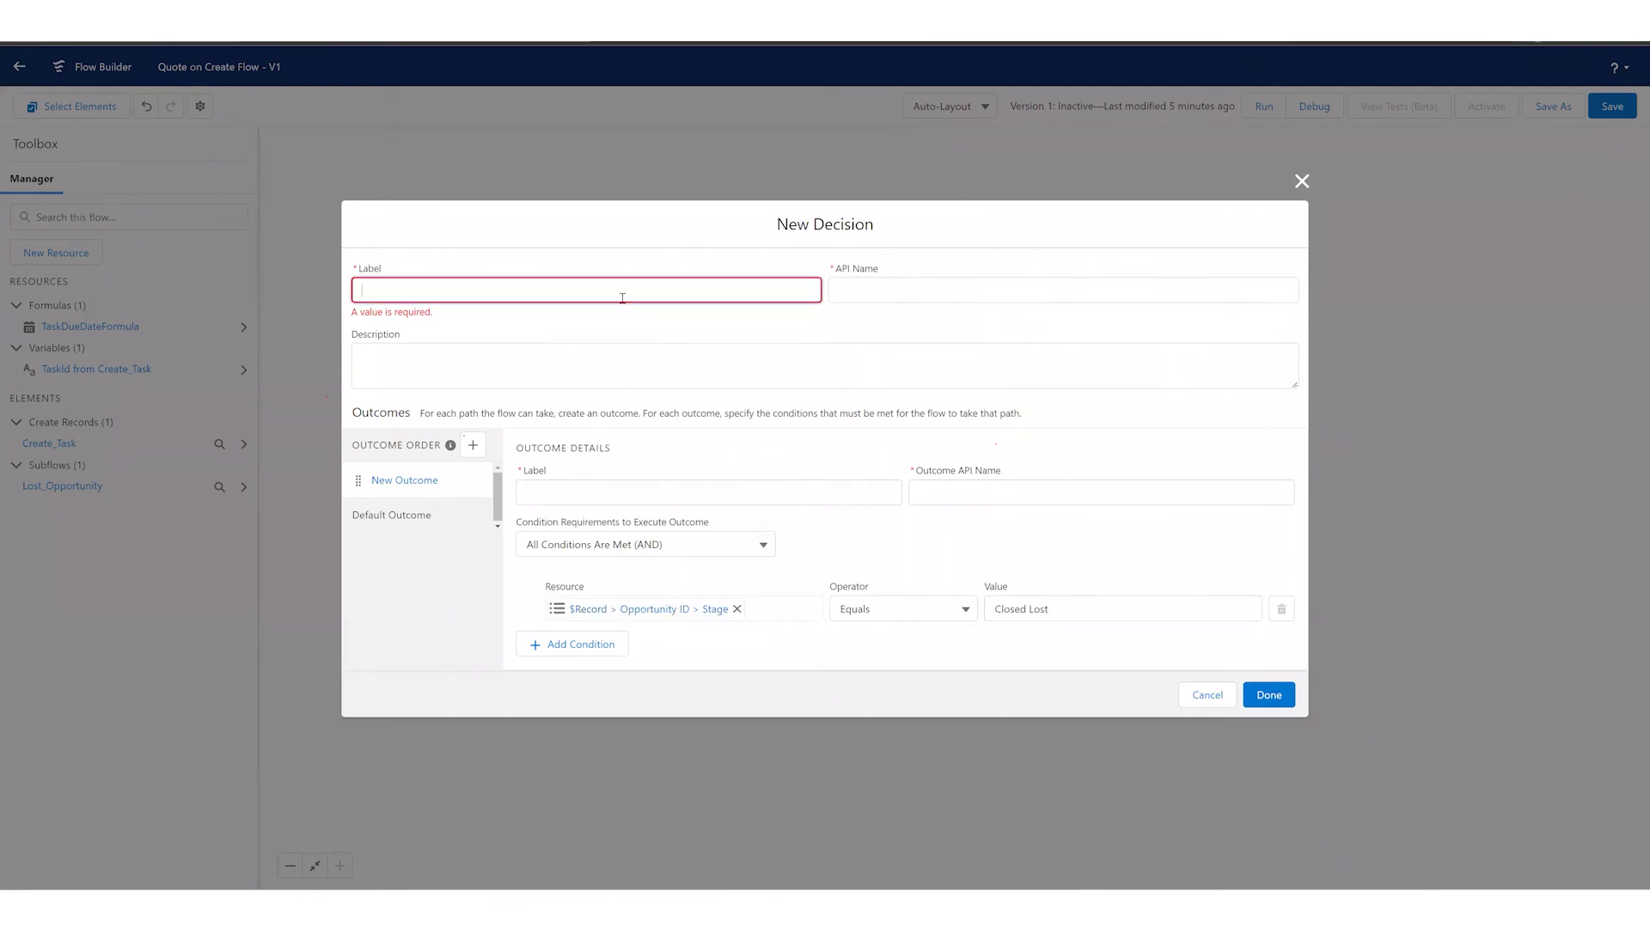
text(Closed Lost)
key(Tab)
click(641, 477)
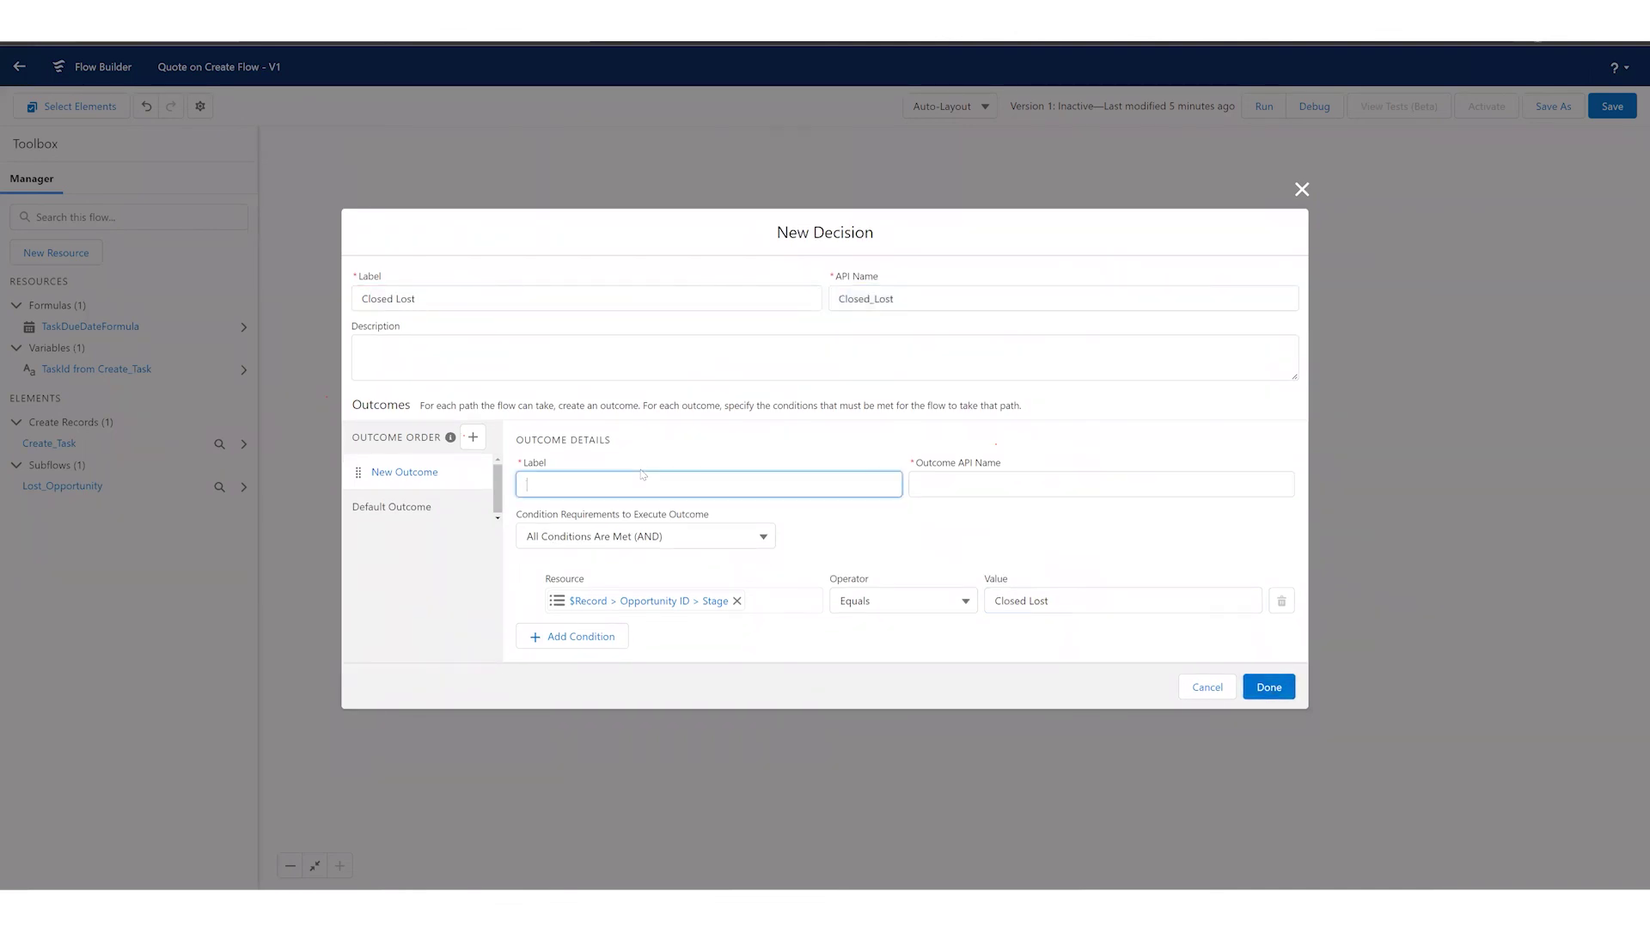
text(Closed Lost Opportunity)
key(Tab)
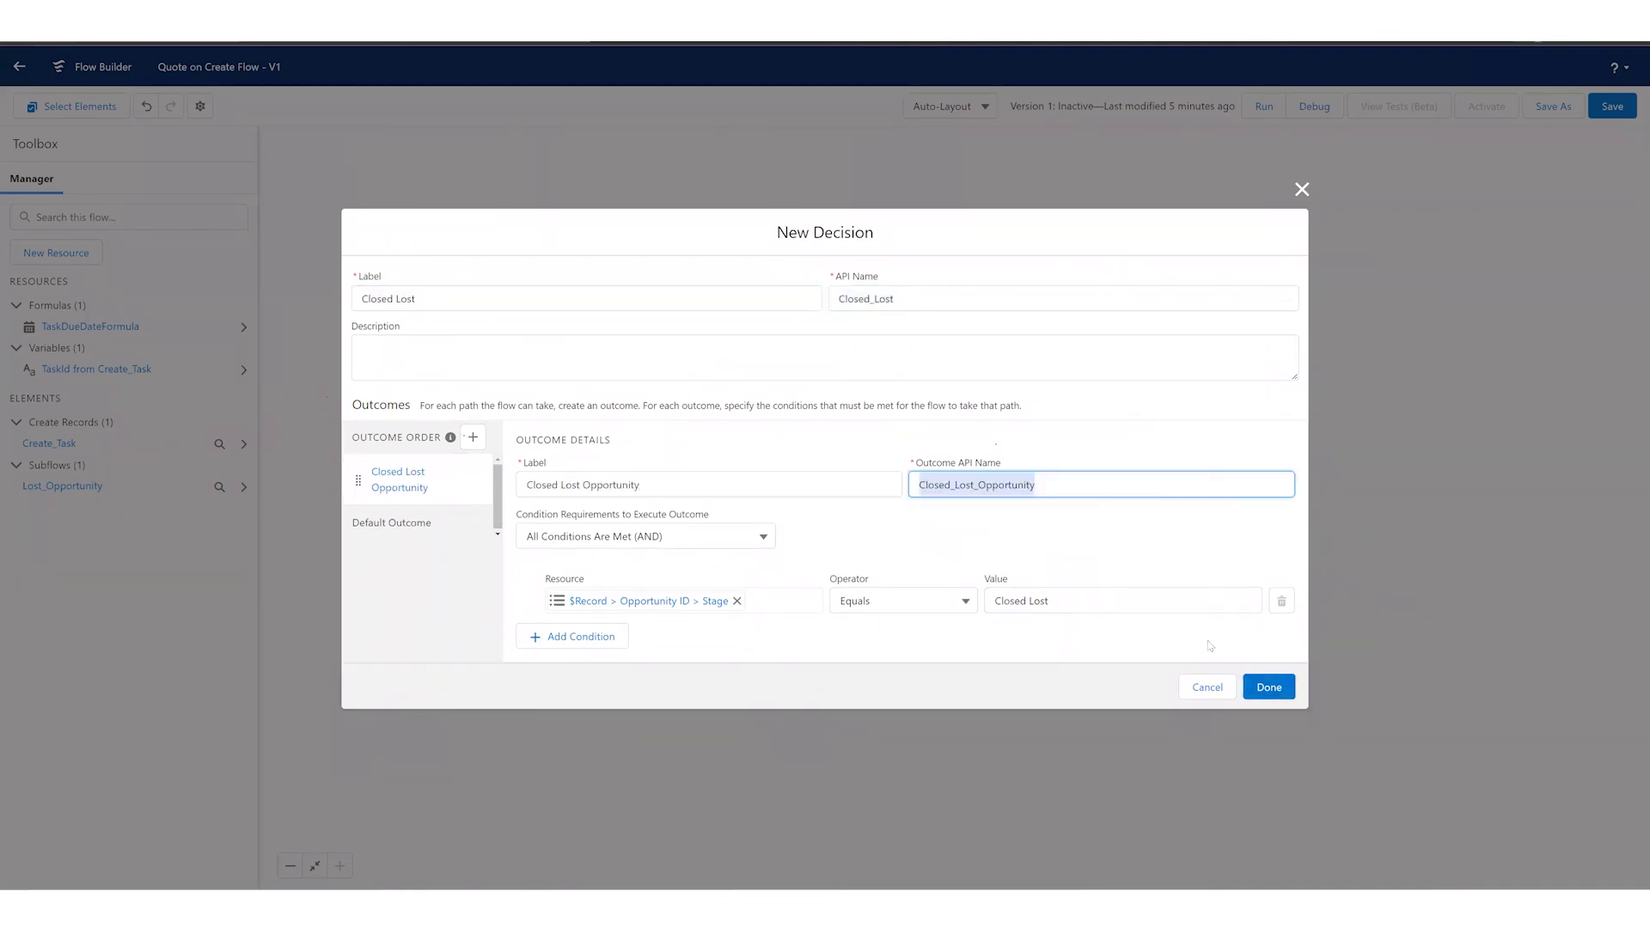
click(1268, 687)
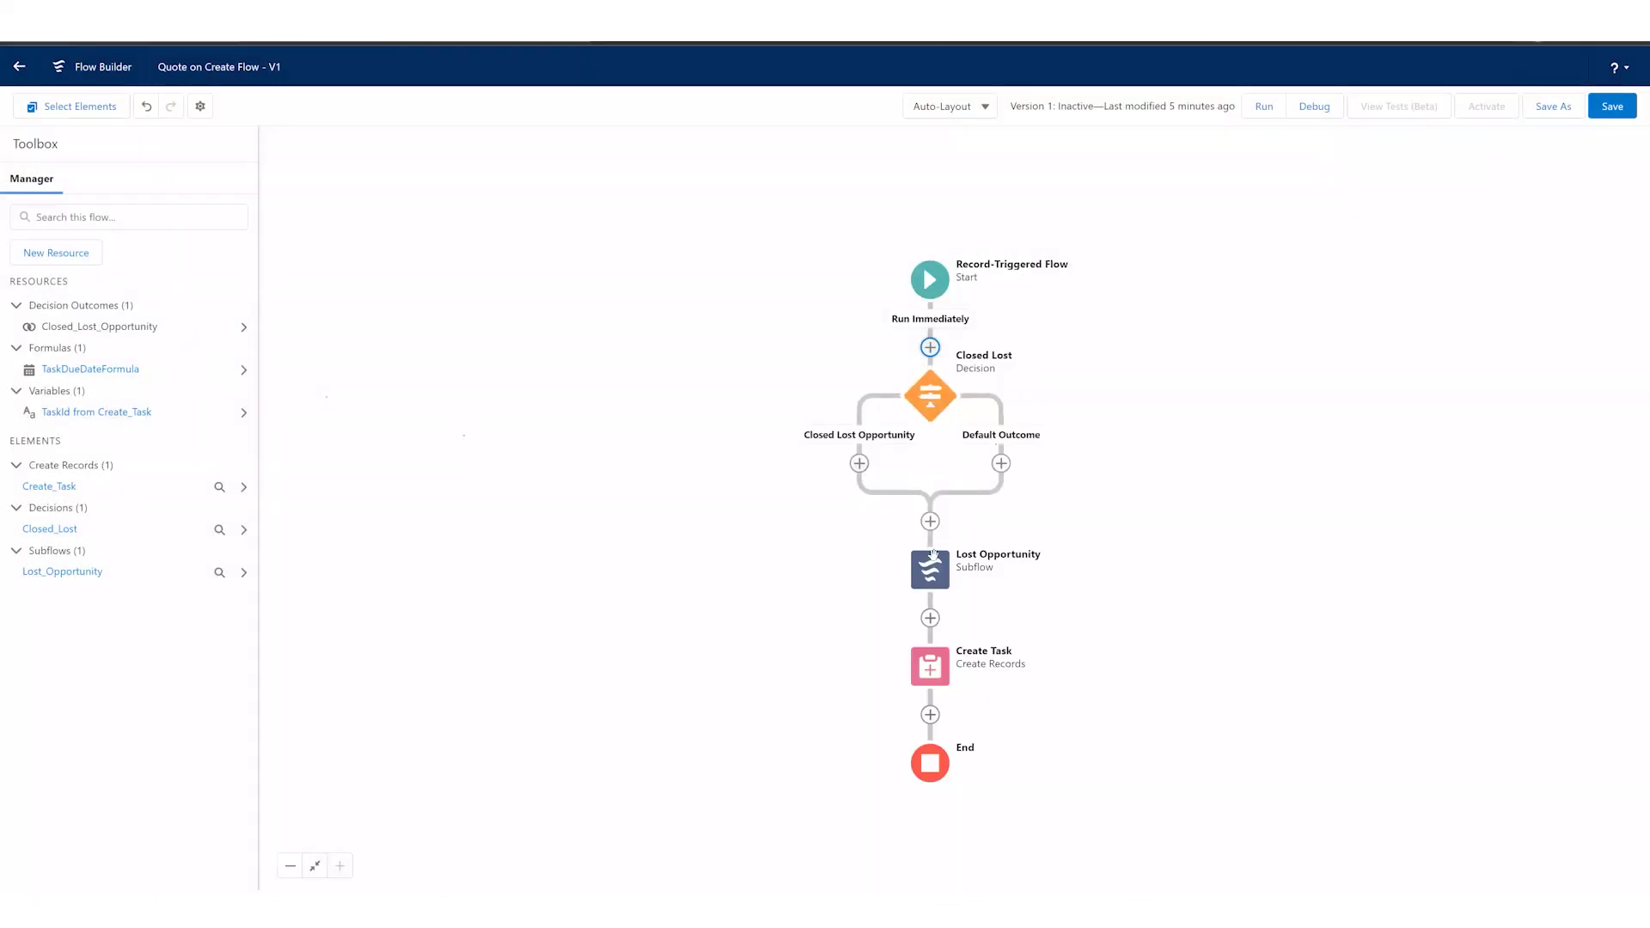
click(860, 463)
click(838, 531)
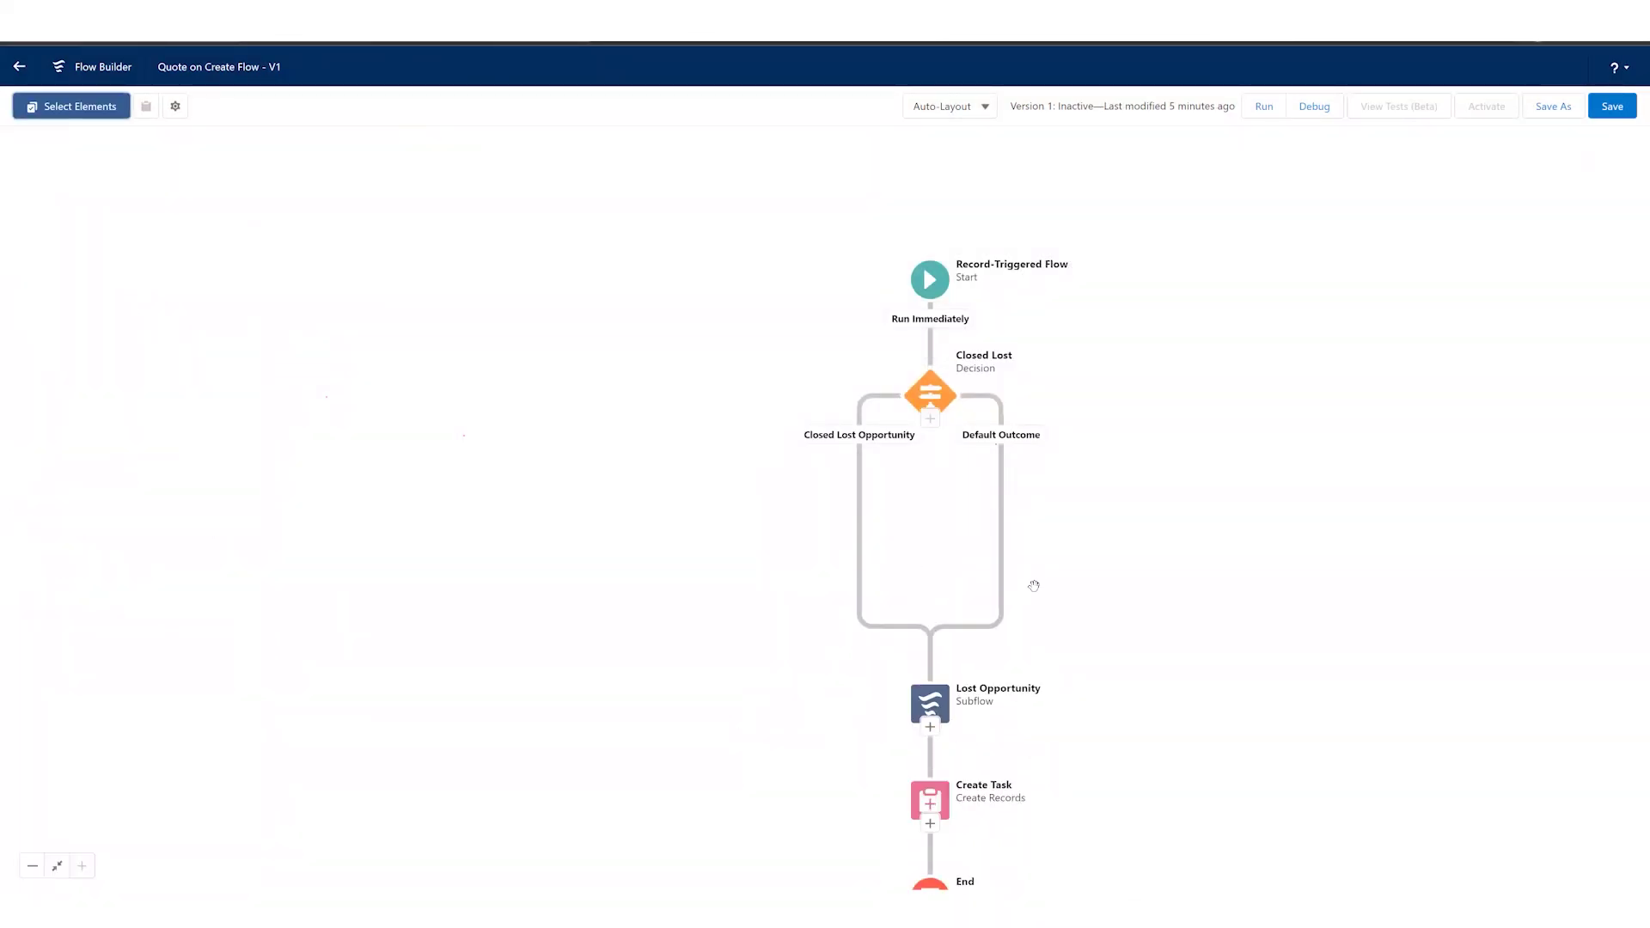
click(933, 591)
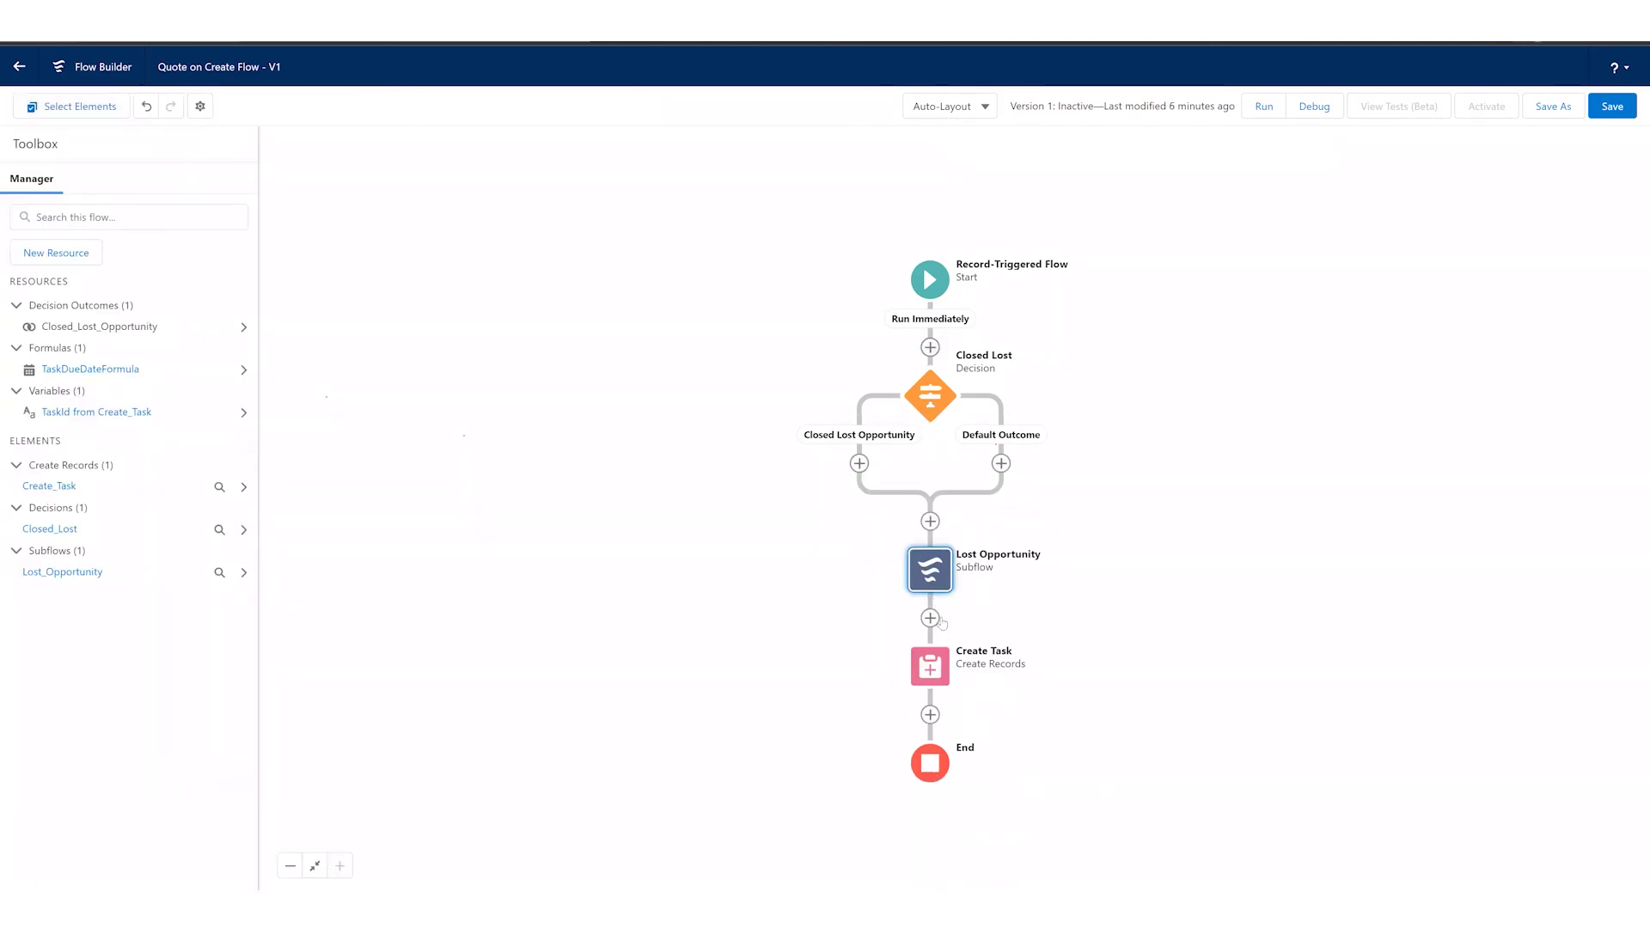
Move the Lost Opportunity subflow into the Closed Lost Opportunity path by pasting a copy there and deleting the original
click(930, 574)
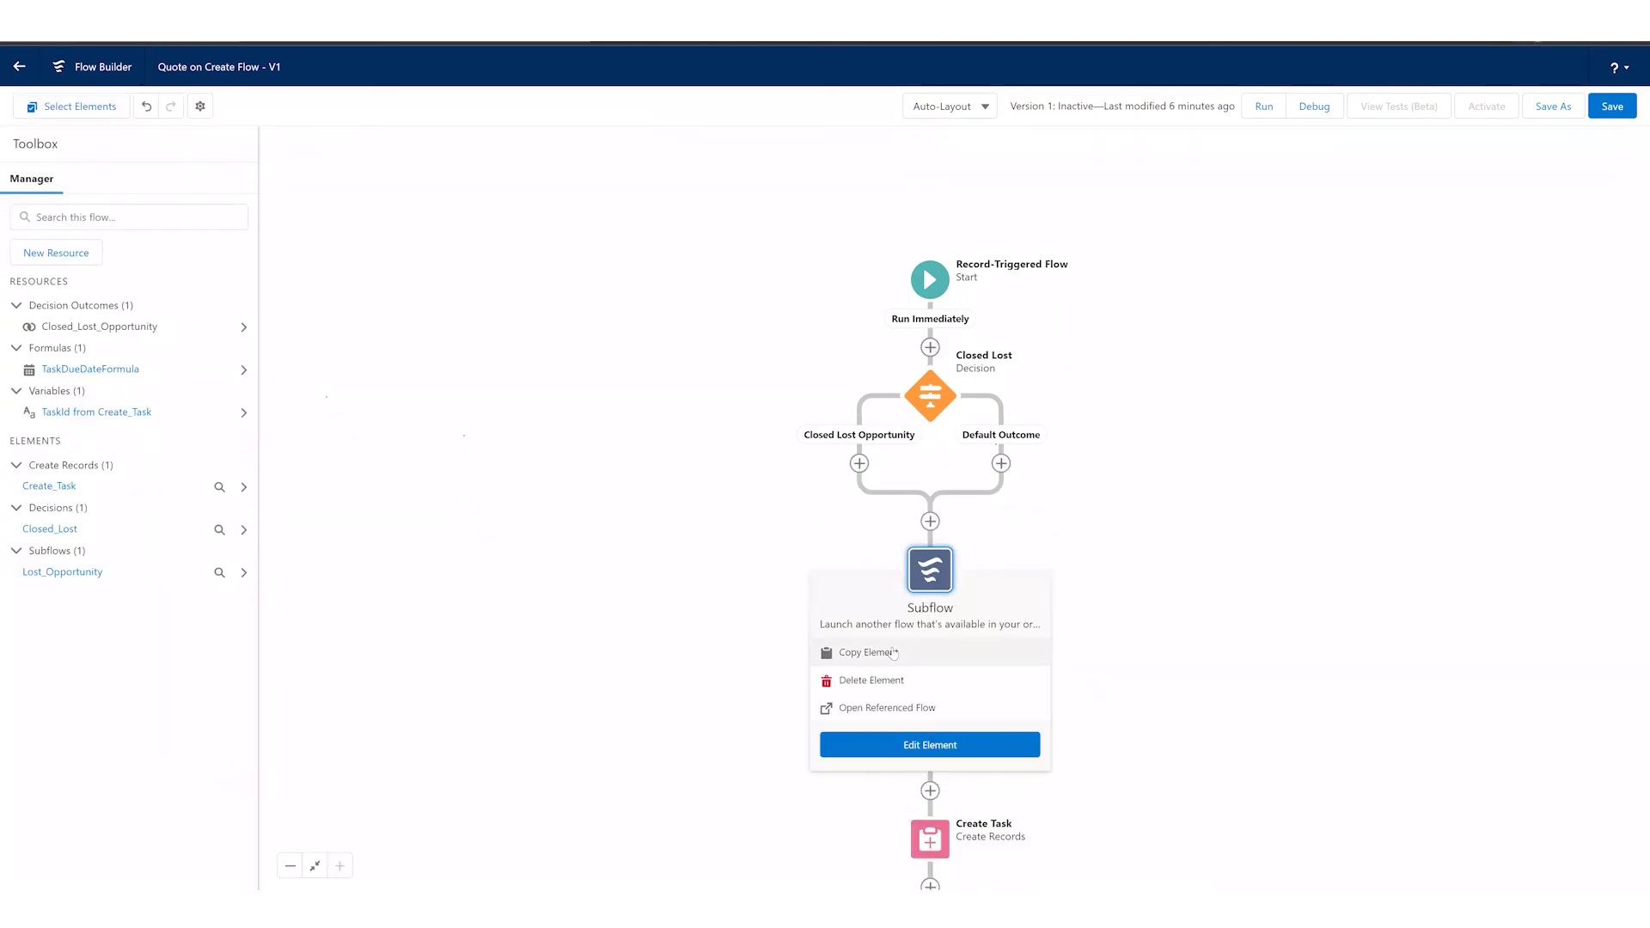
click(870, 652)
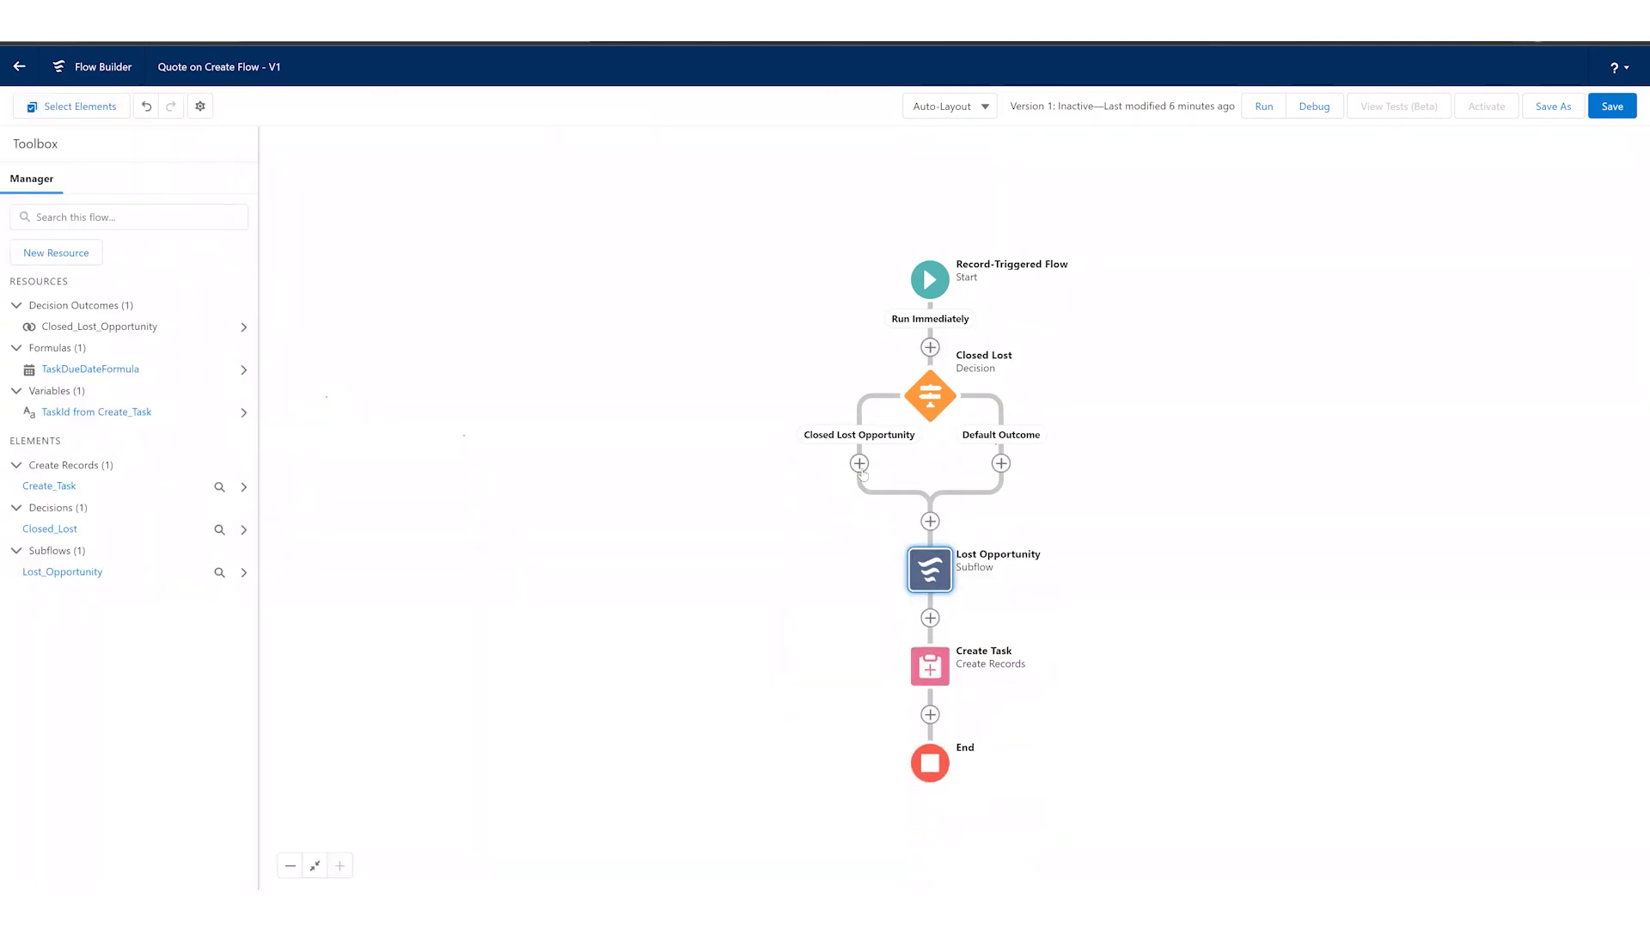
click(860, 463)
click(830, 555)
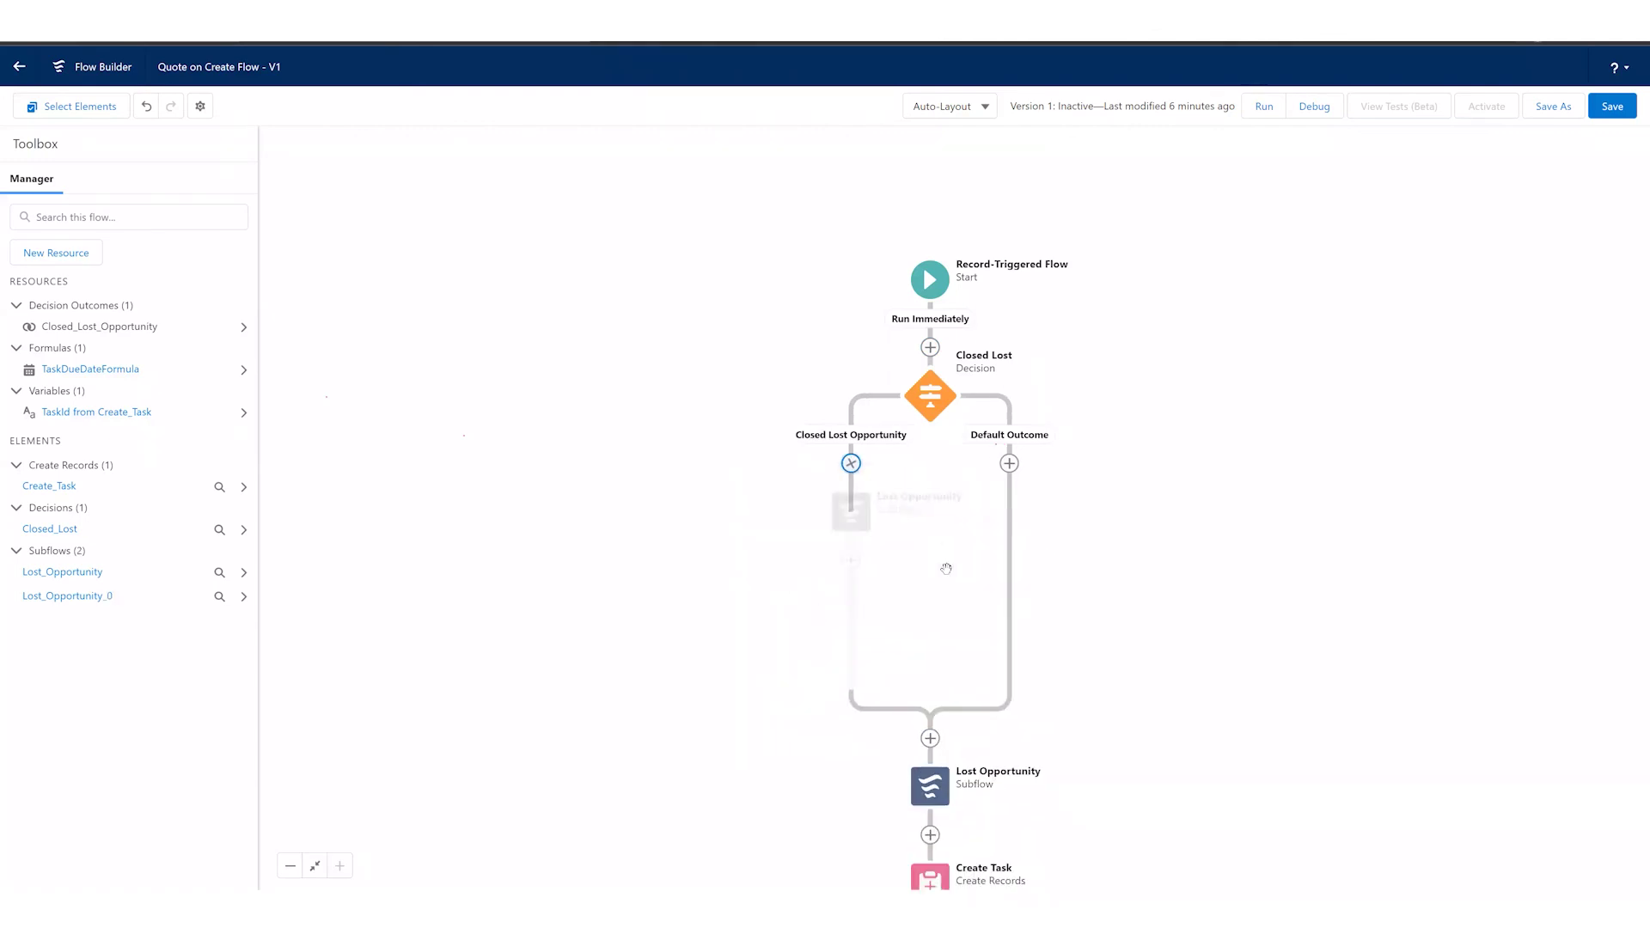
click(932, 666)
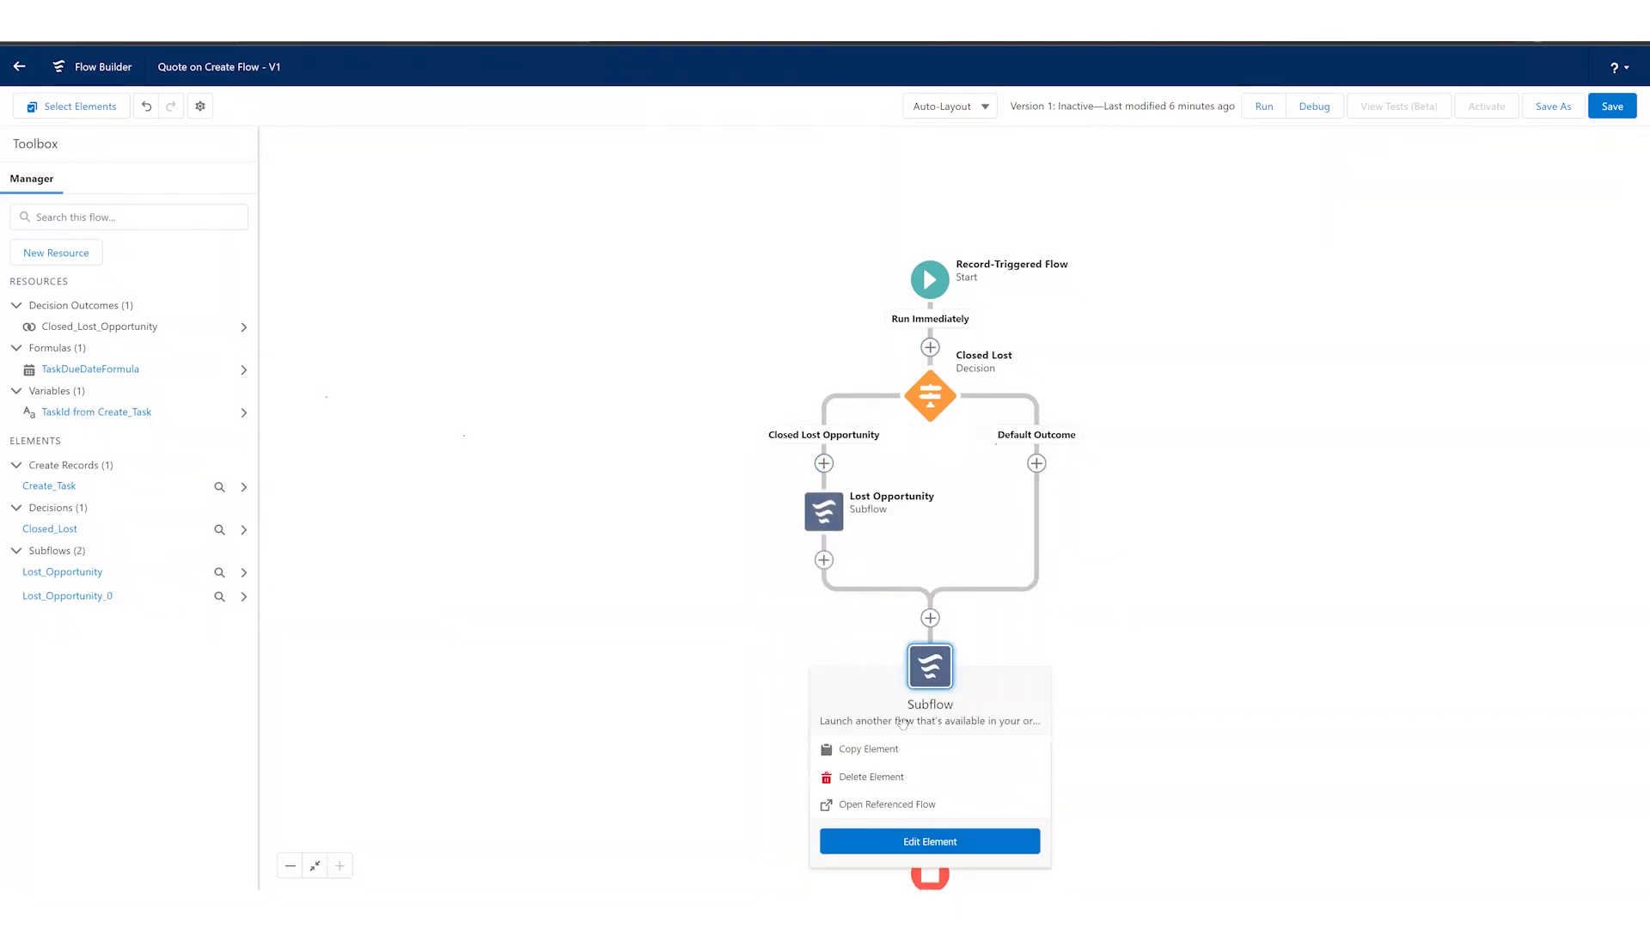
click(868, 775)
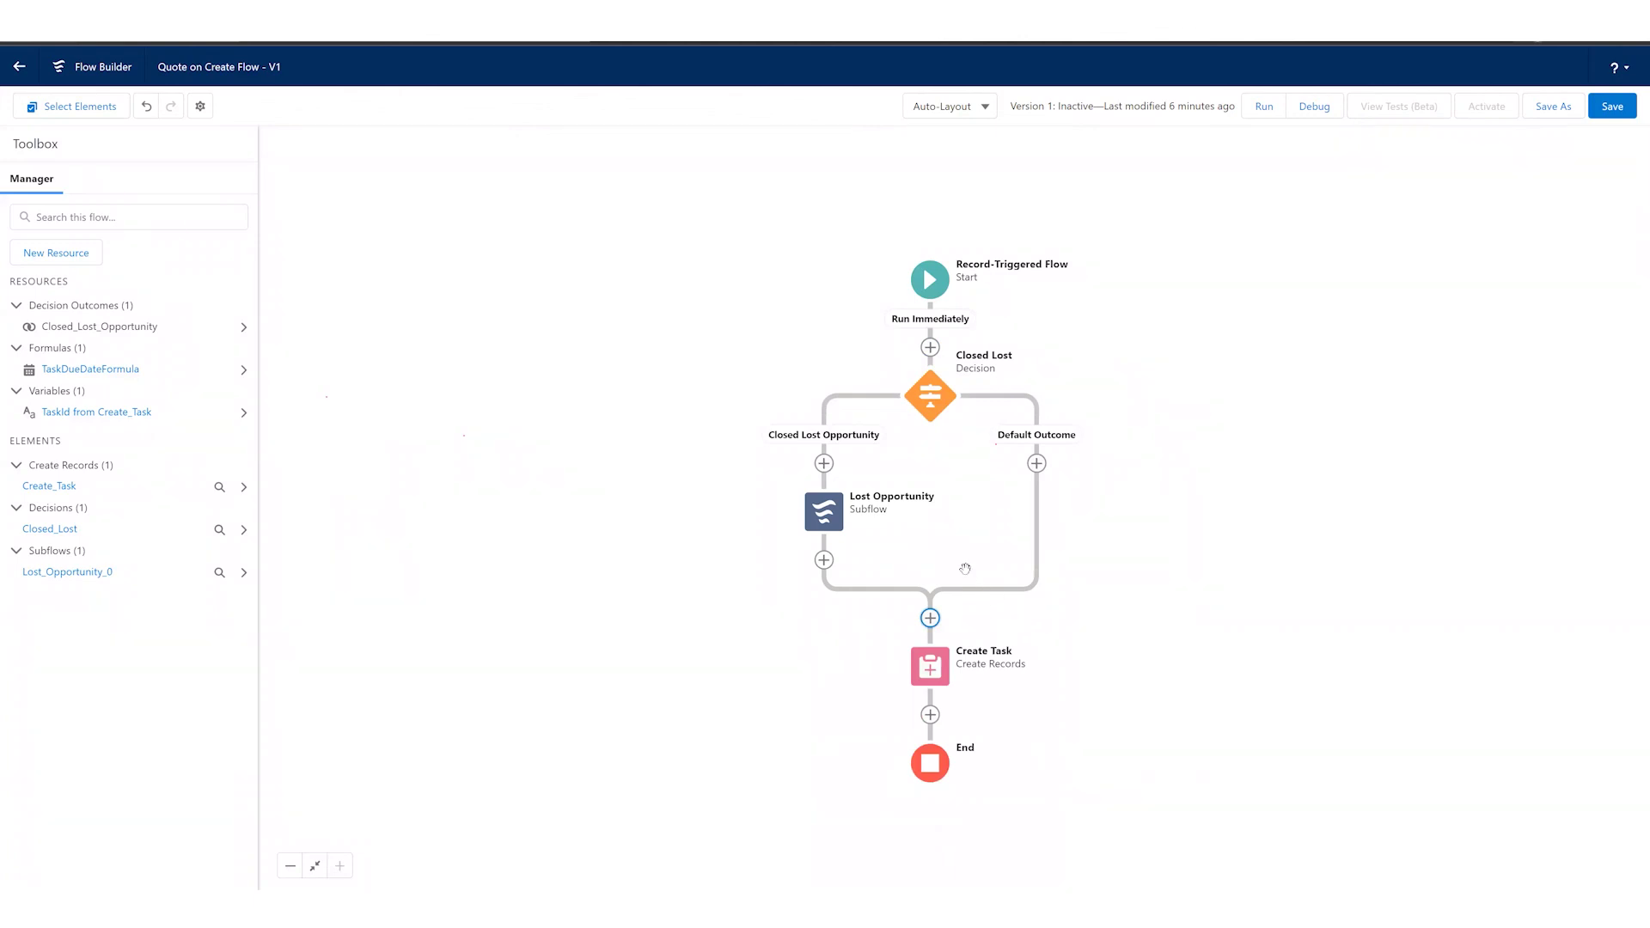
Connect the Closed Lost Opportunity path directly to End after the subflow, so it bypasses Create Task
click(823, 561)
click(809, 628)
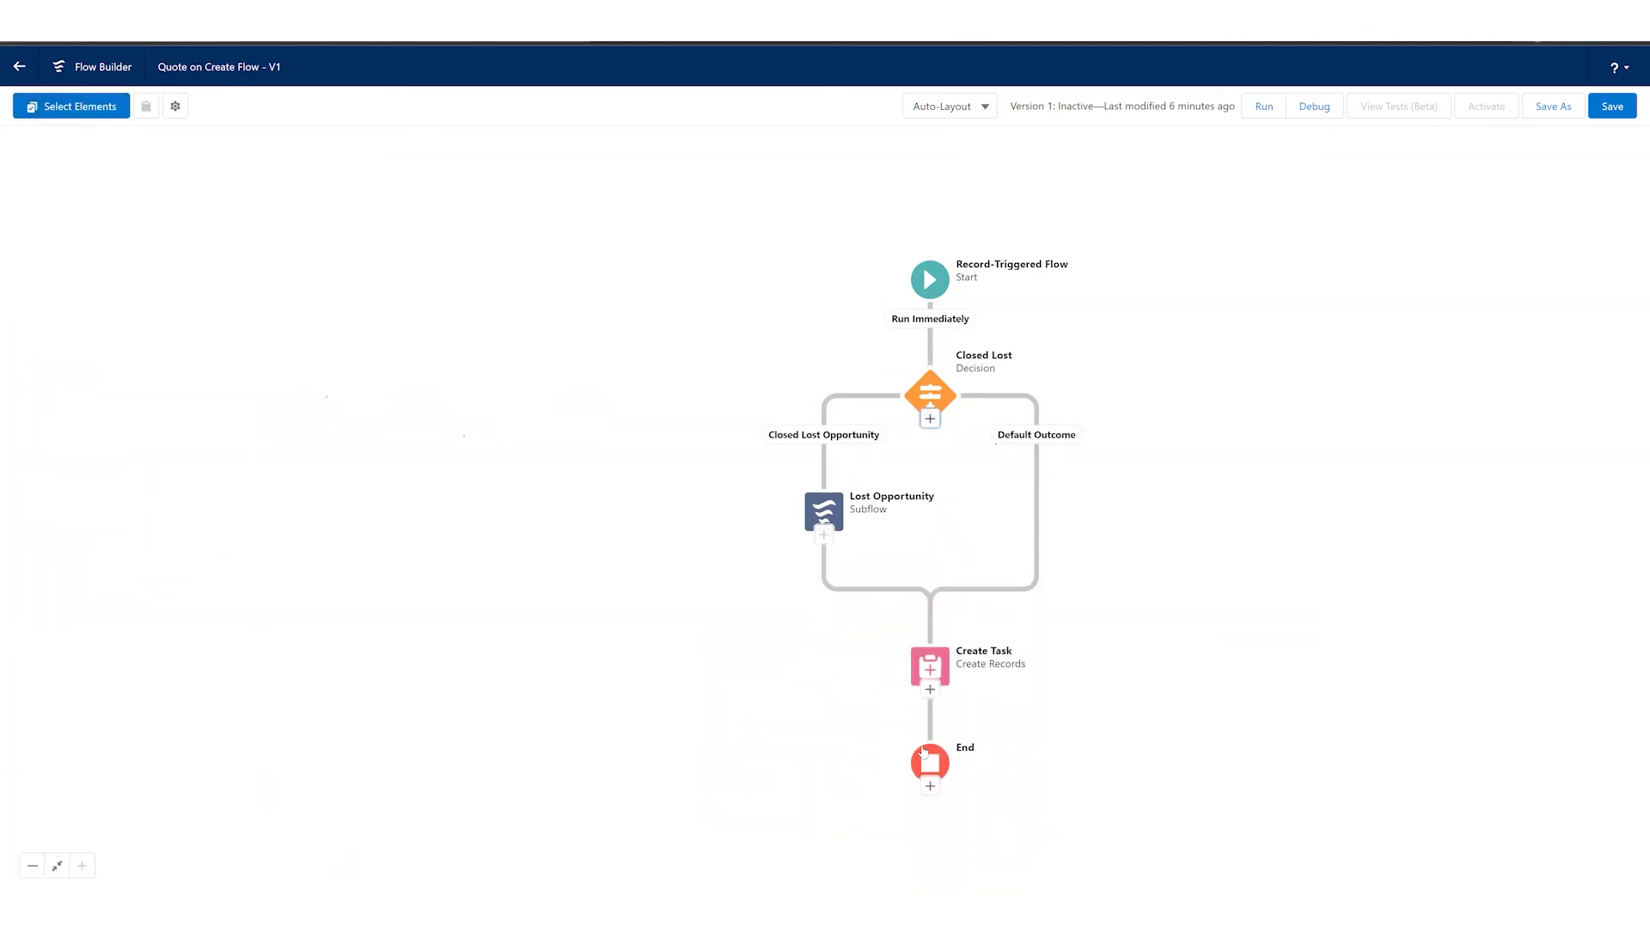
click(930, 784)
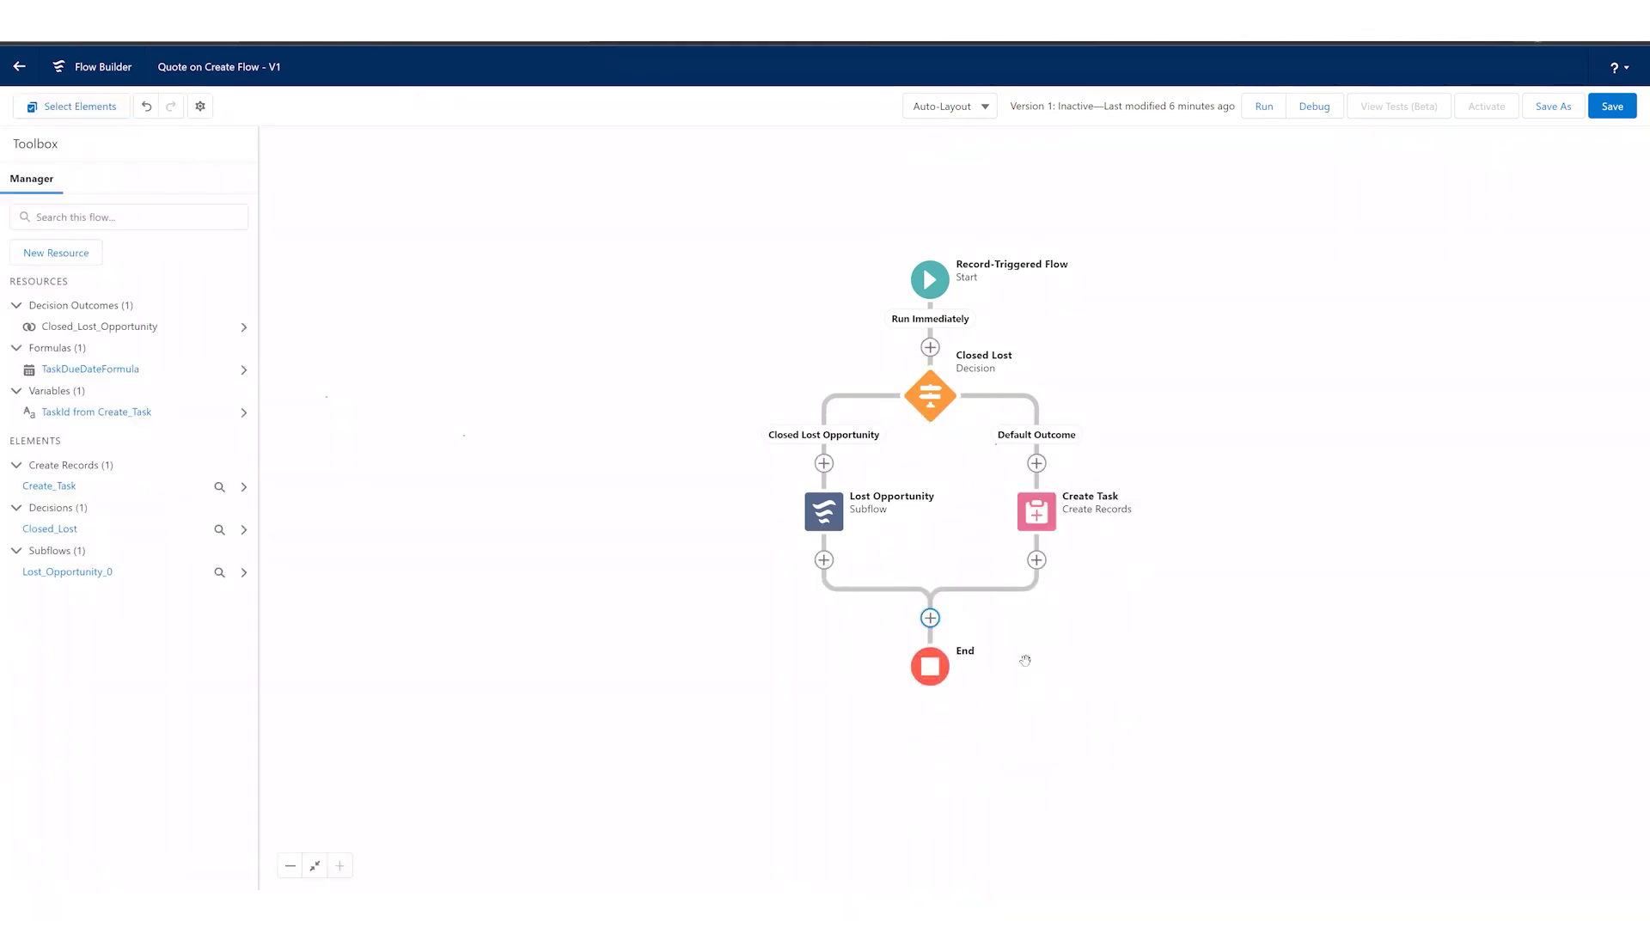